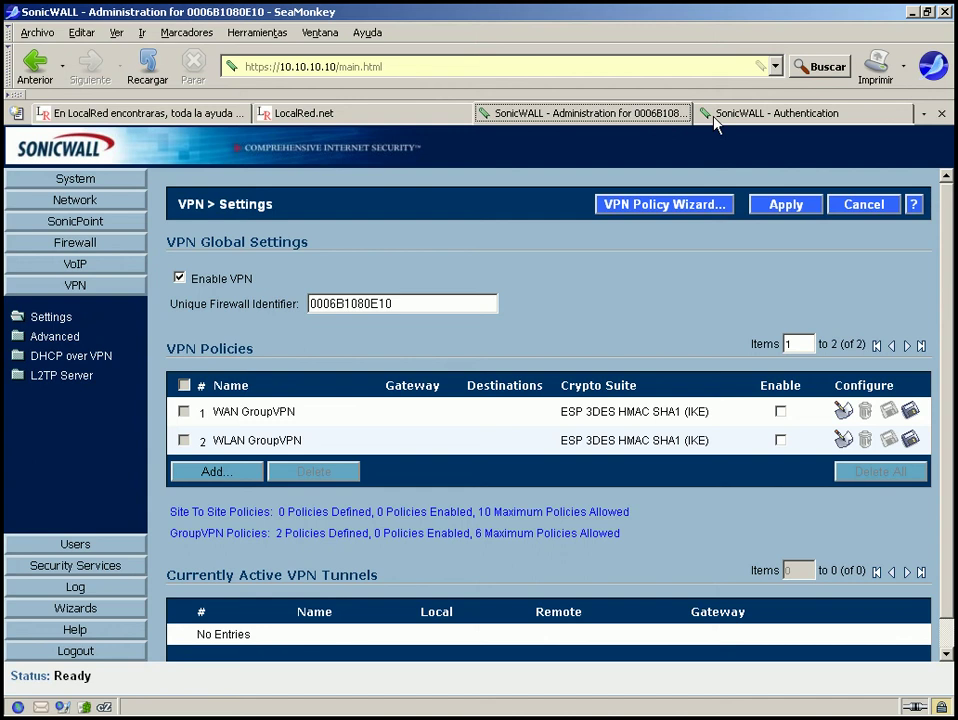
# Bring up the 10.10.10.11 SonicWALL login page in its browser tab.
pyautogui.click(722, 121)
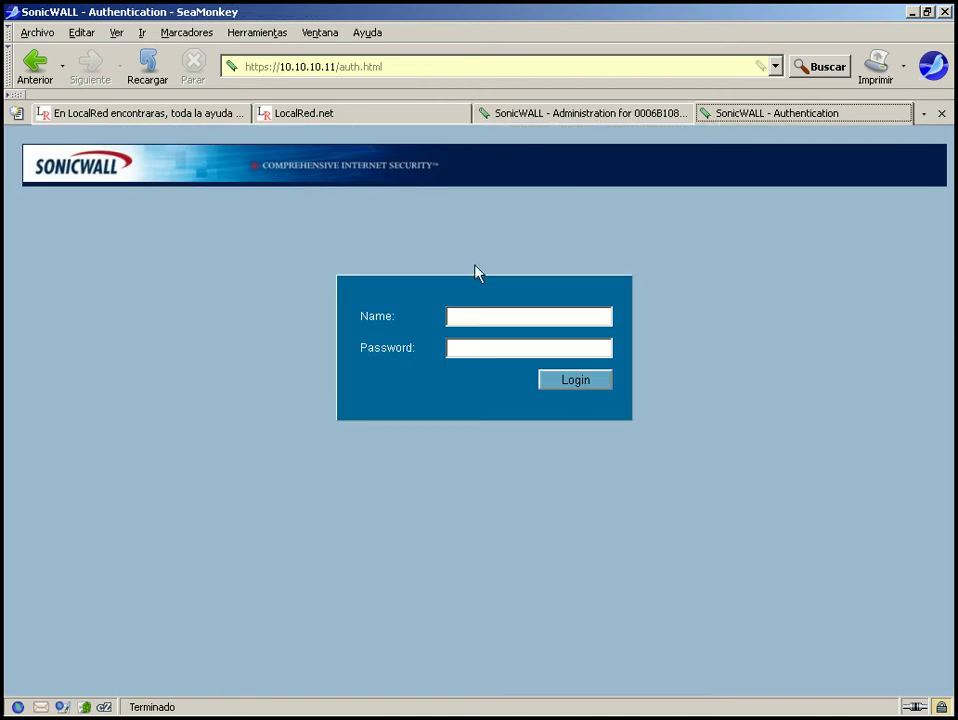
# Submit the administrator name and password on 10.10.10.11, then re-enter the name after the login fails.
pyautogui.click(468, 316)
pyautogui.write('admi')
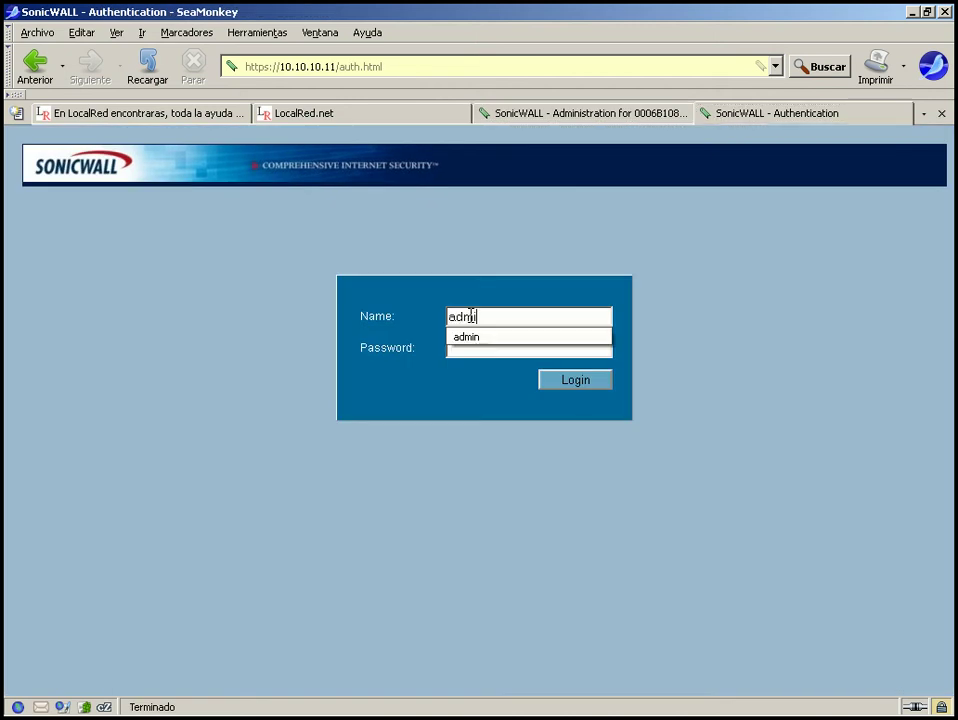
pyautogui.write('n')
pyautogui.press('Tab')
pyautogui.write('password')
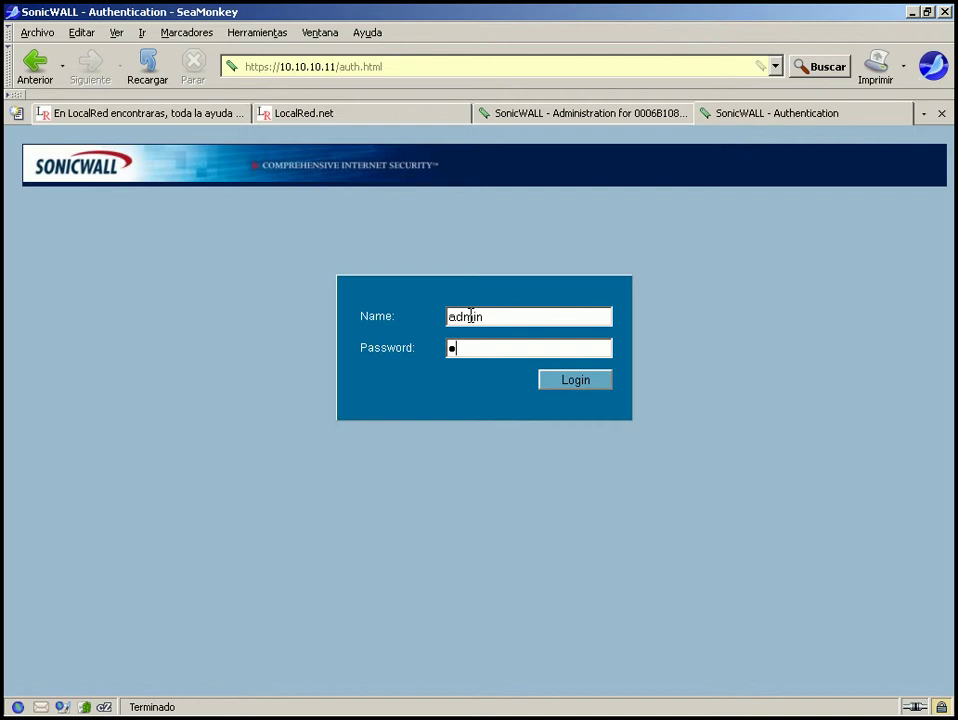
pyautogui.press('Return')
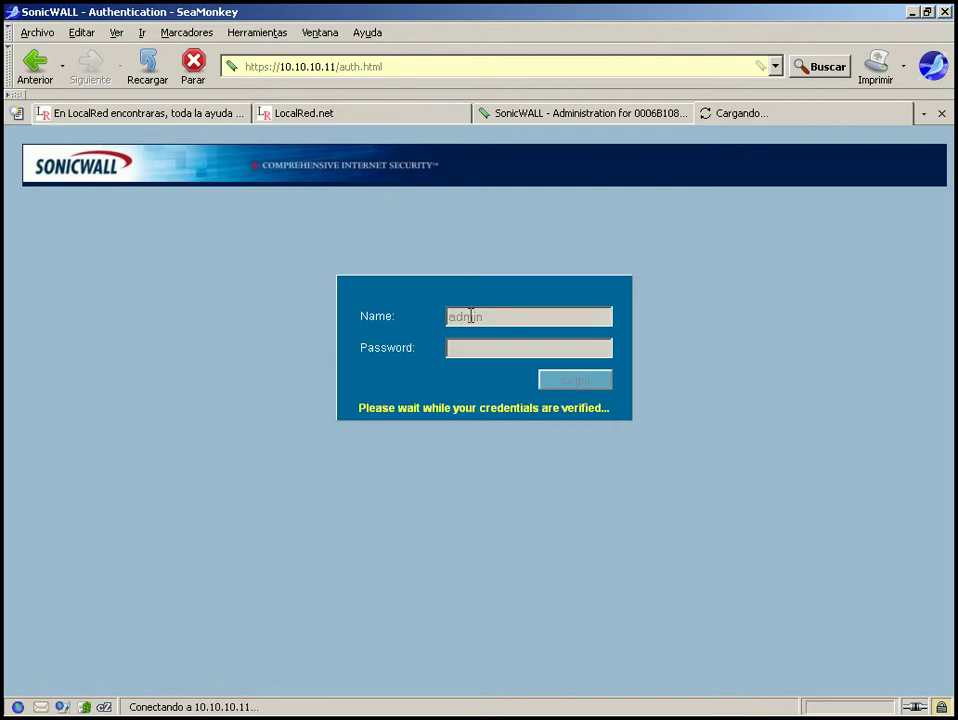
pyautogui.write('admin')
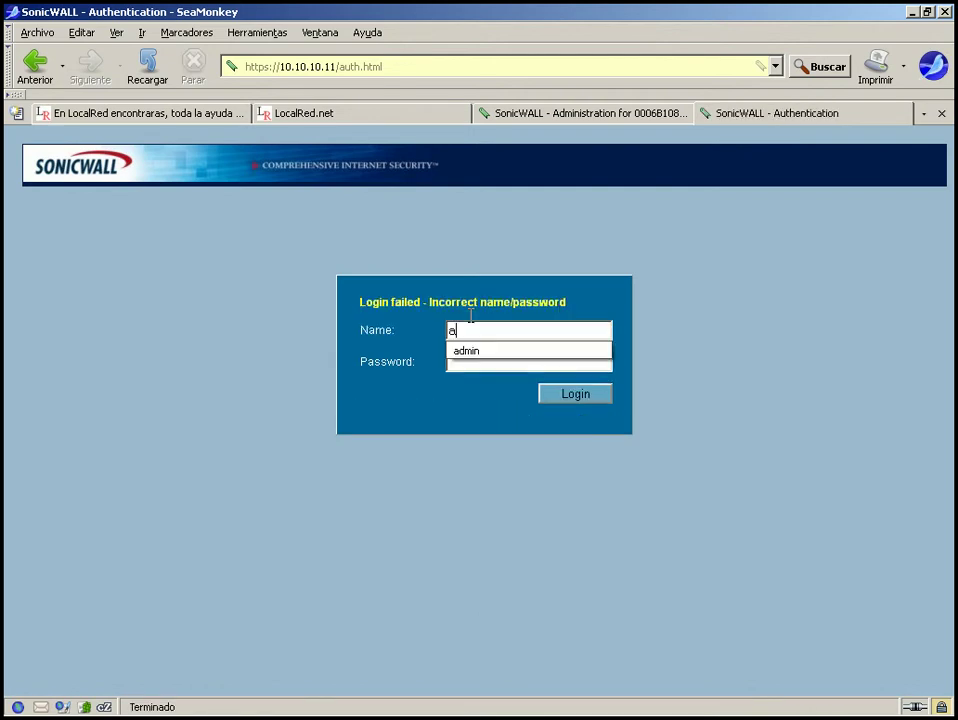
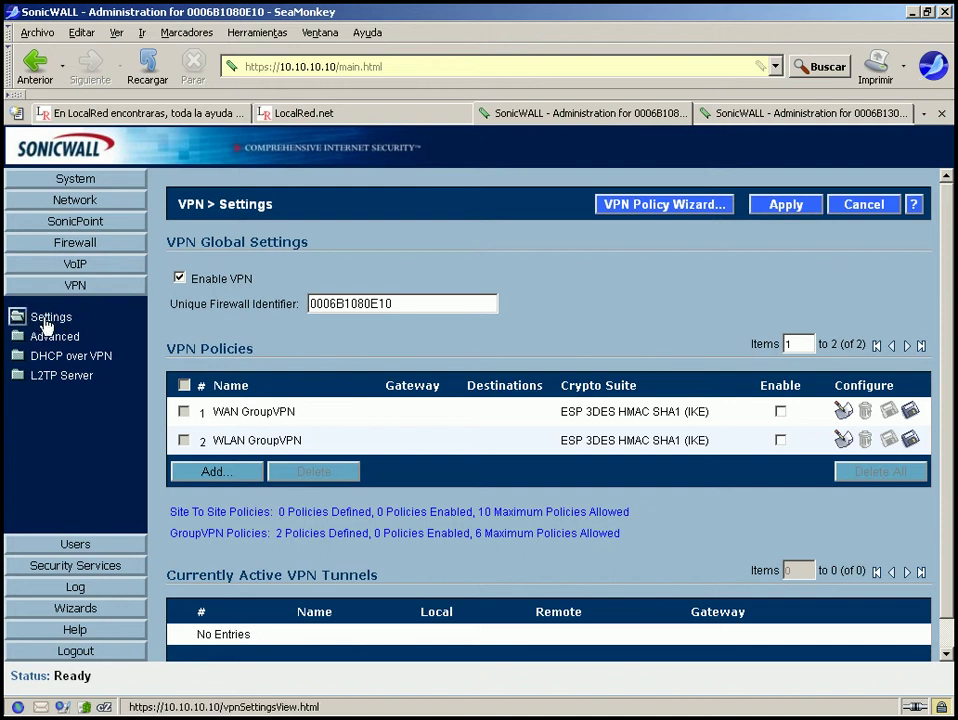
# Reload VPN Settings and switch to the 10.10.10.11 firewall (0006B13098A0), where WAN GroupVPN is enabled.
pyautogui.click(44, 320)
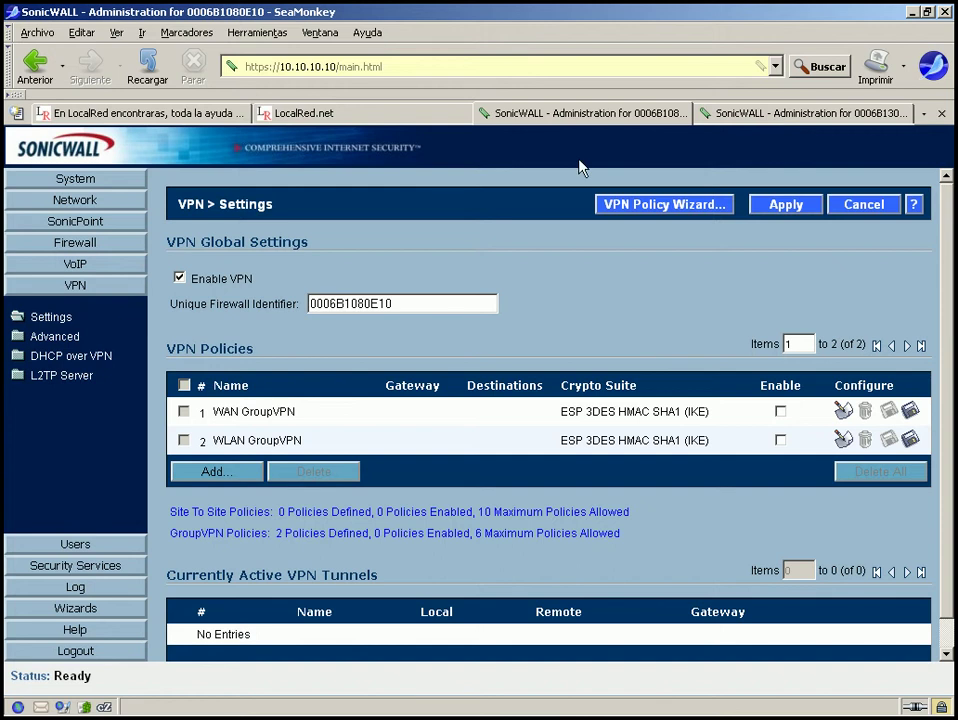
pyautogui.click(619, 113)
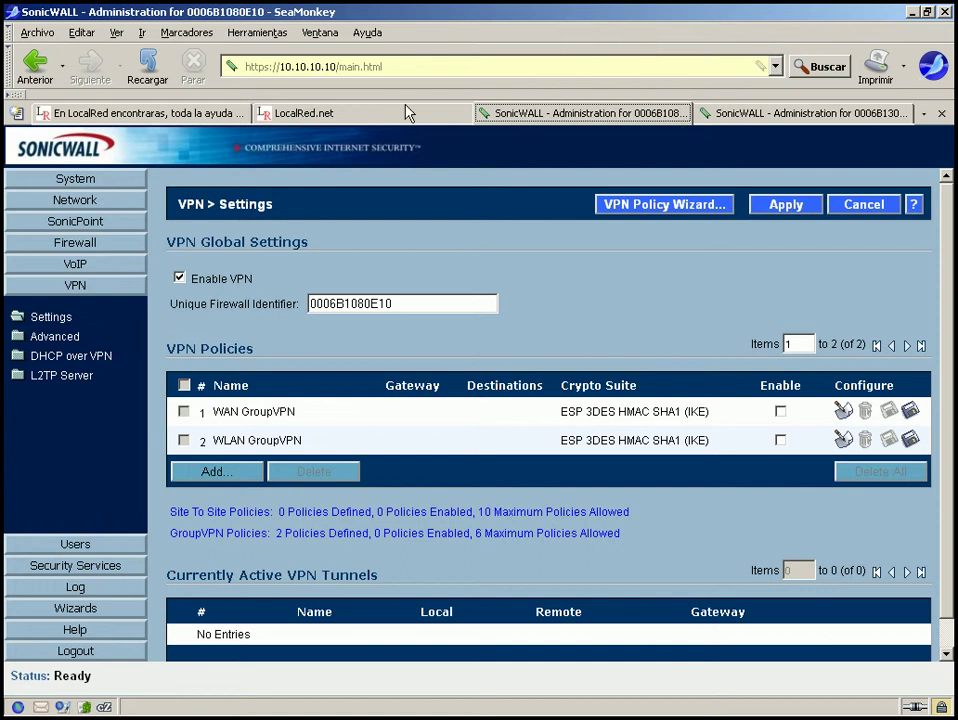
pyautogui.click(455, 66)
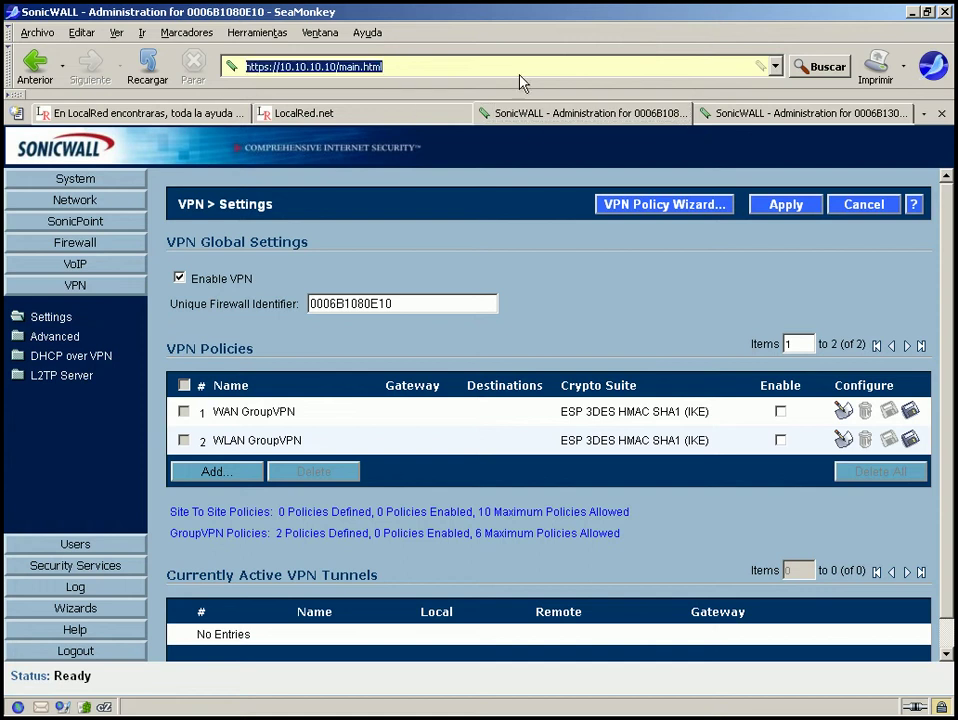
pyautogui.click(837, 115)
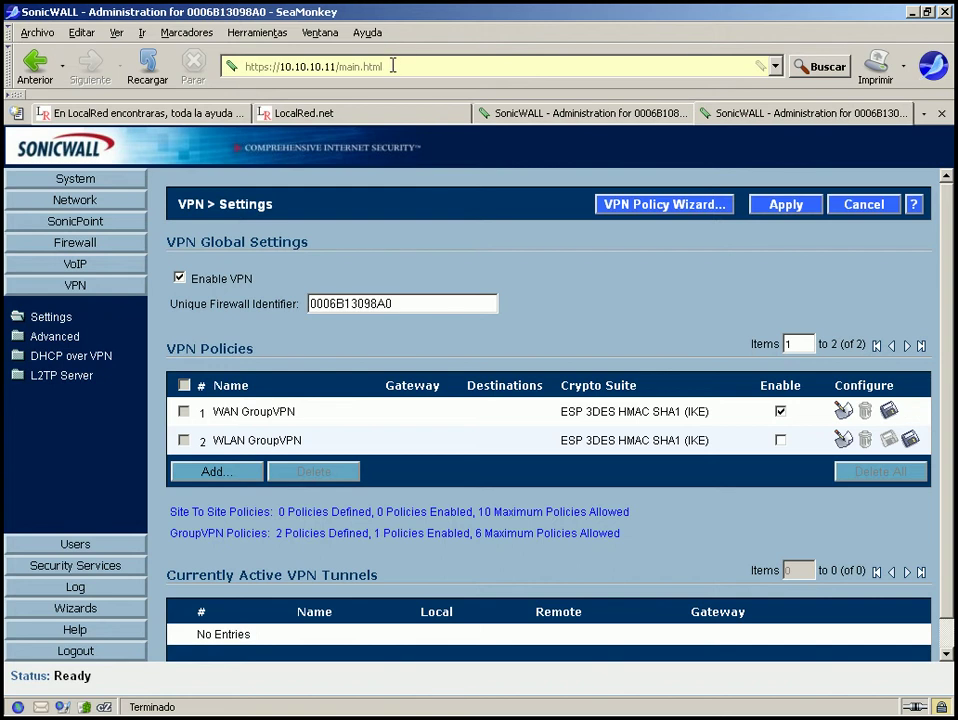
pyautogui.click(393, 66)
pyautogui.moveTo(492, 119)
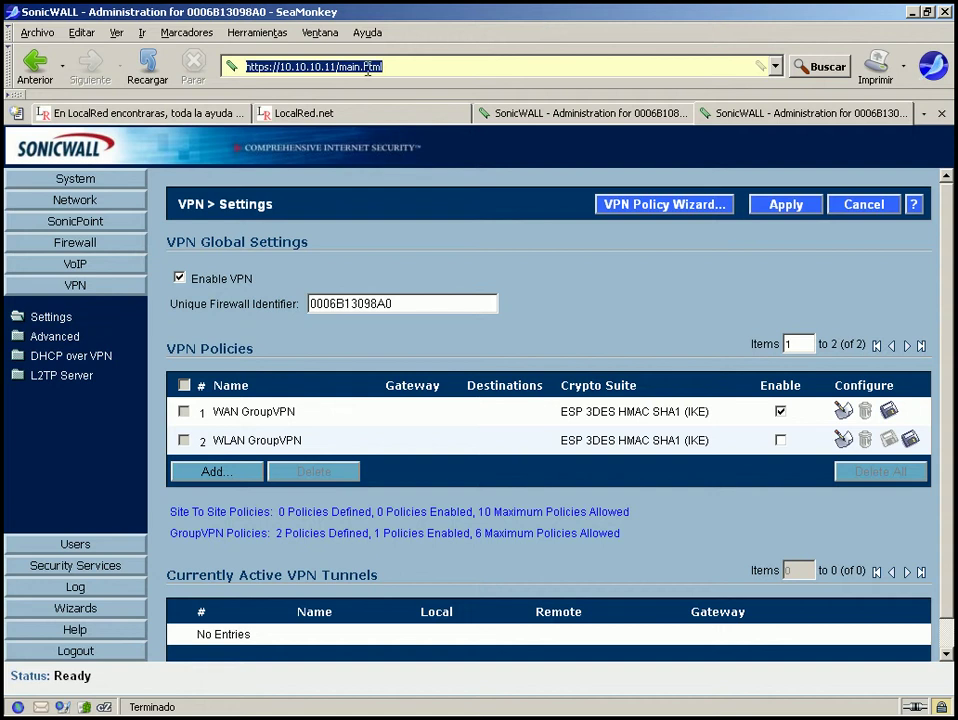
# Toggle between the two firewall tabs, ending on the 10.10.10.10 (0006B1080E10) VPN Settings.
pyautogui.click(549, 122)
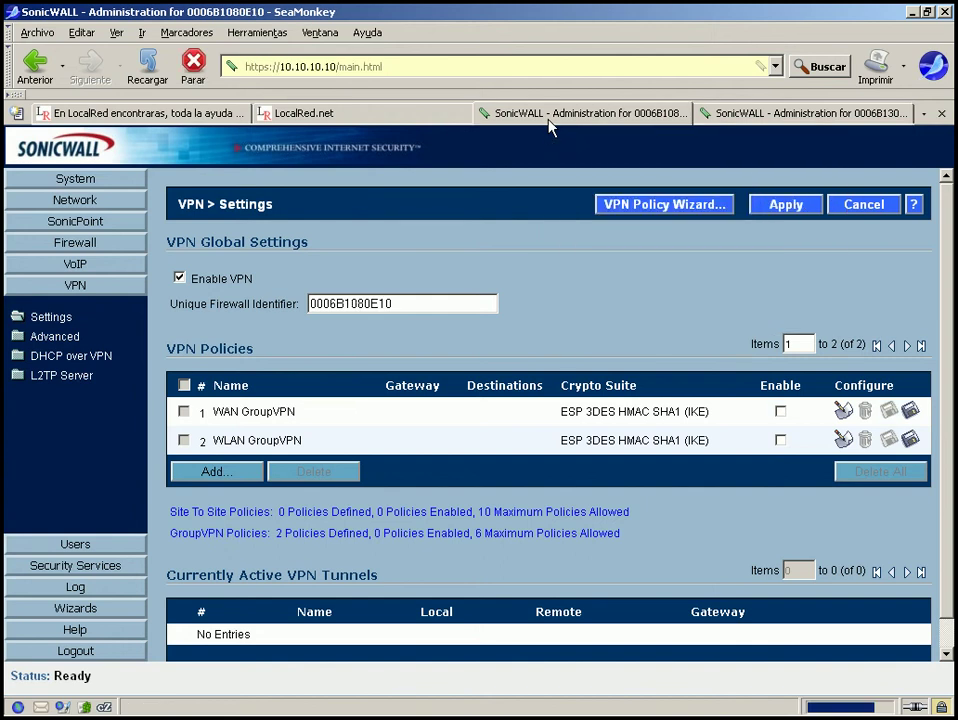
pyautogui.click(790, 122)
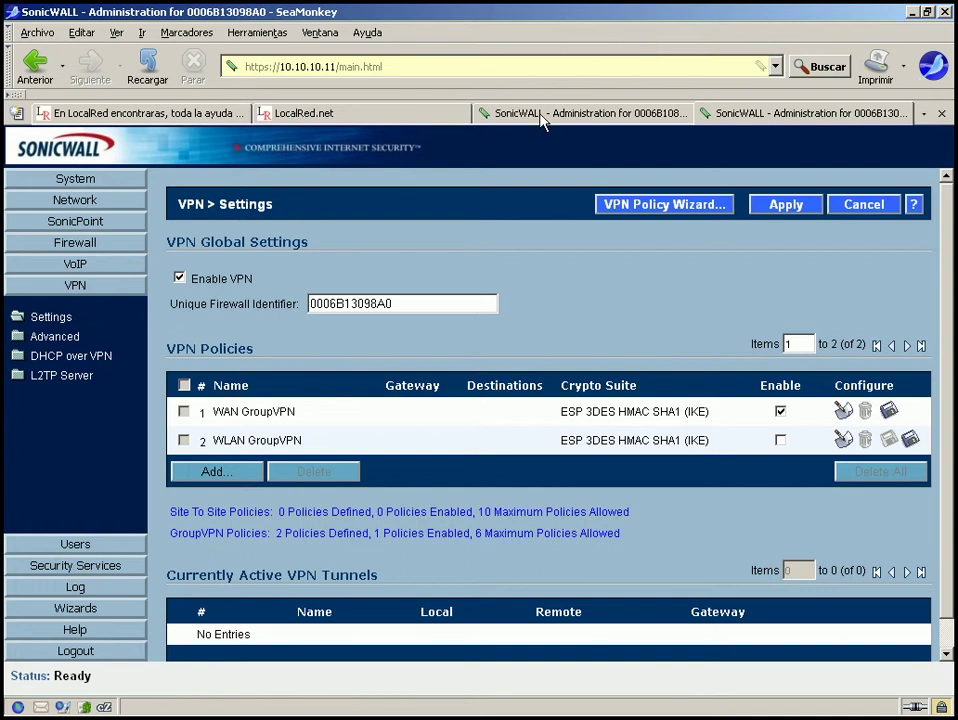
pyautogui.moveTo(548, 120)
pyautogui.click(536, 115)
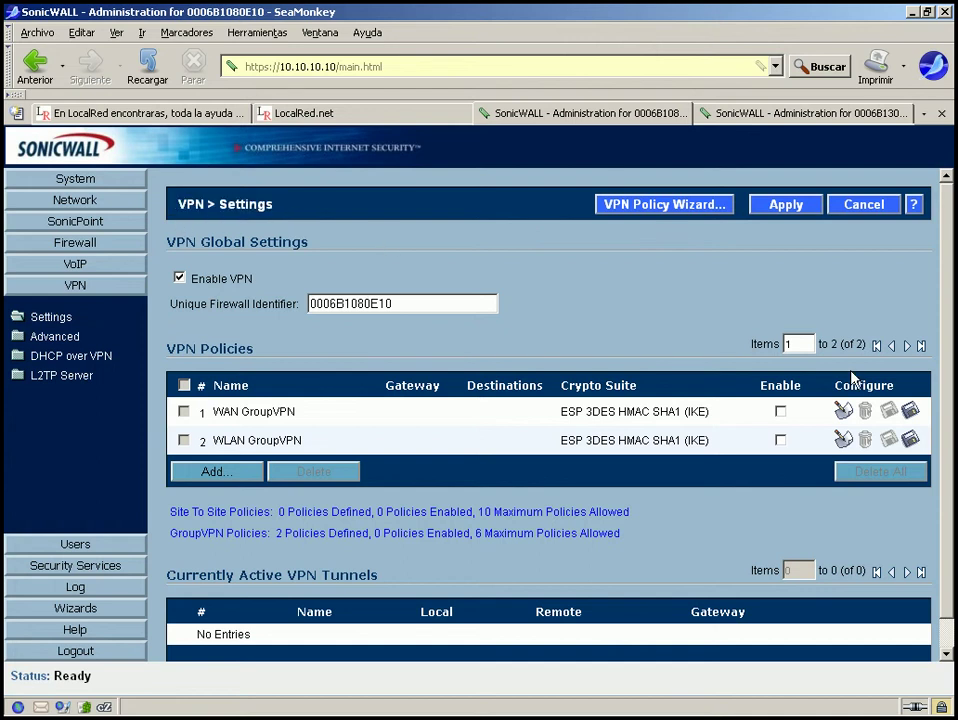
pyautogui.scroll(-1, 948, 415)
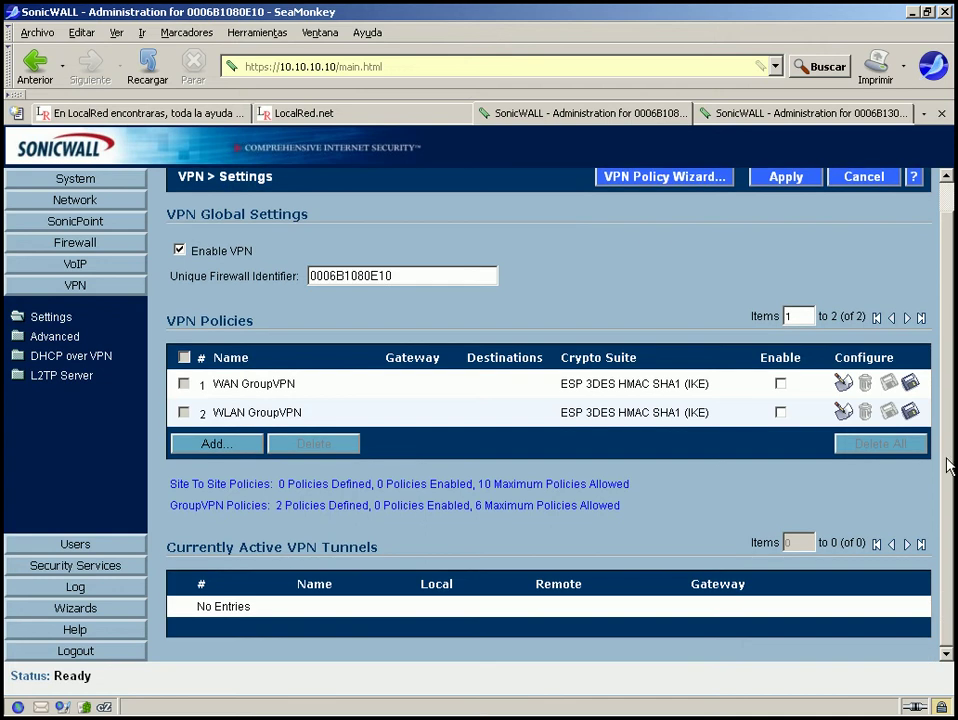
pyautogui.moveTo(378, 547); pyautogui.dragTo(167, 547)
pyautogui.click(522, 546)
pyautogui.moveTo(169, 484); pyautogui.dragTo(642, 516)
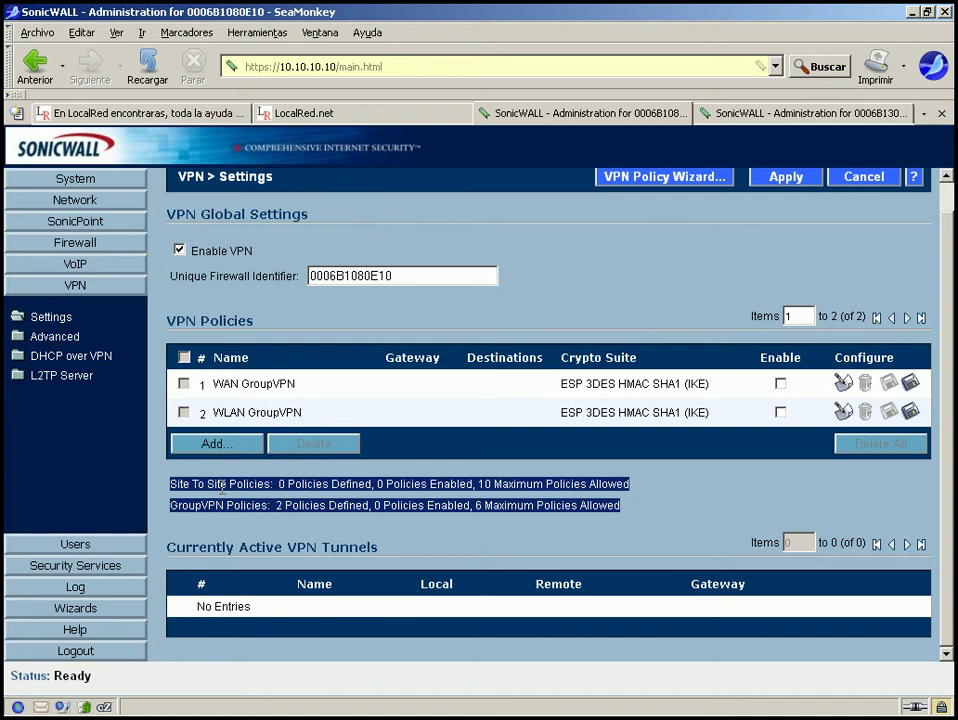
pyautogui.click(175, 478)
pyautogui.moveTo(170, 485); pyautogui.dragTo(271, 484)
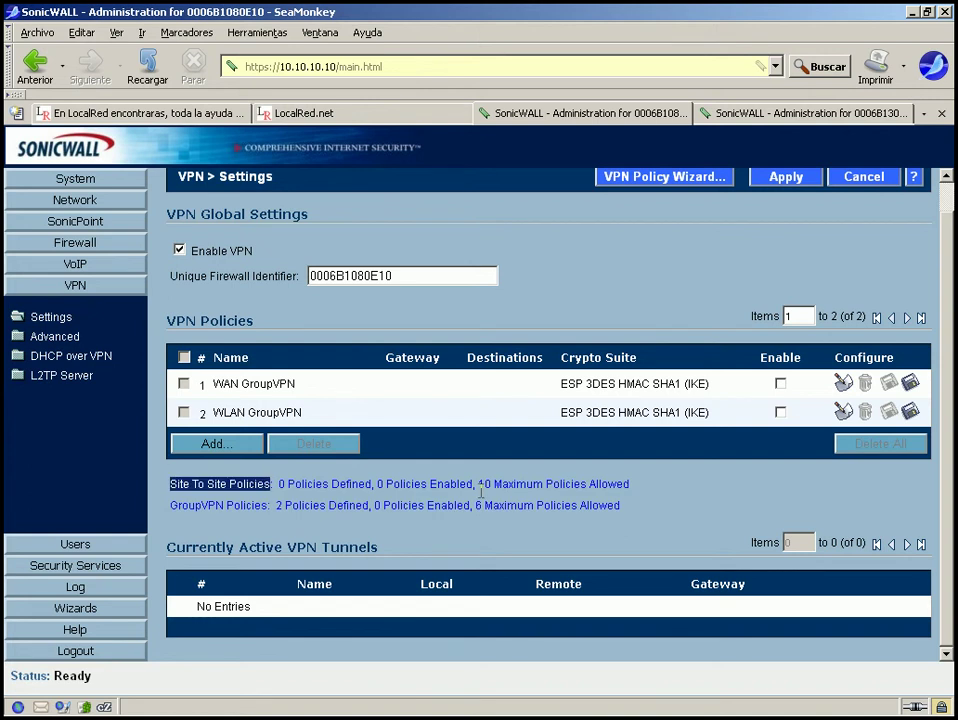
pyautogui.moveTo(479, 488); pyautogui.dragTo(636, 498)
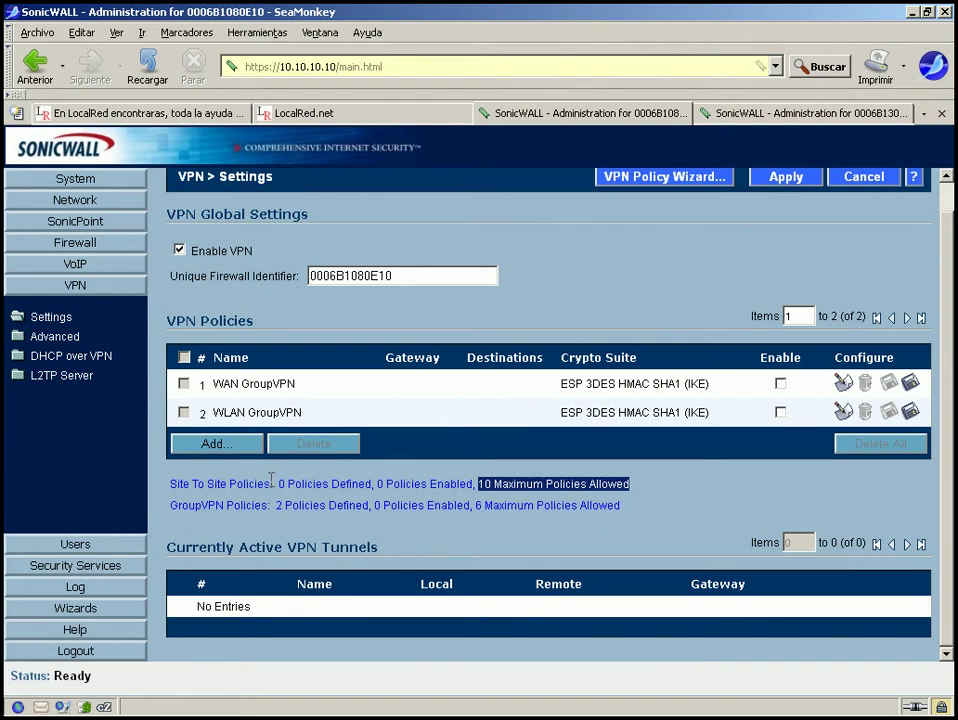
pyautogui.moveTo(171, 510); pyautogui.dragTo(452, 520)
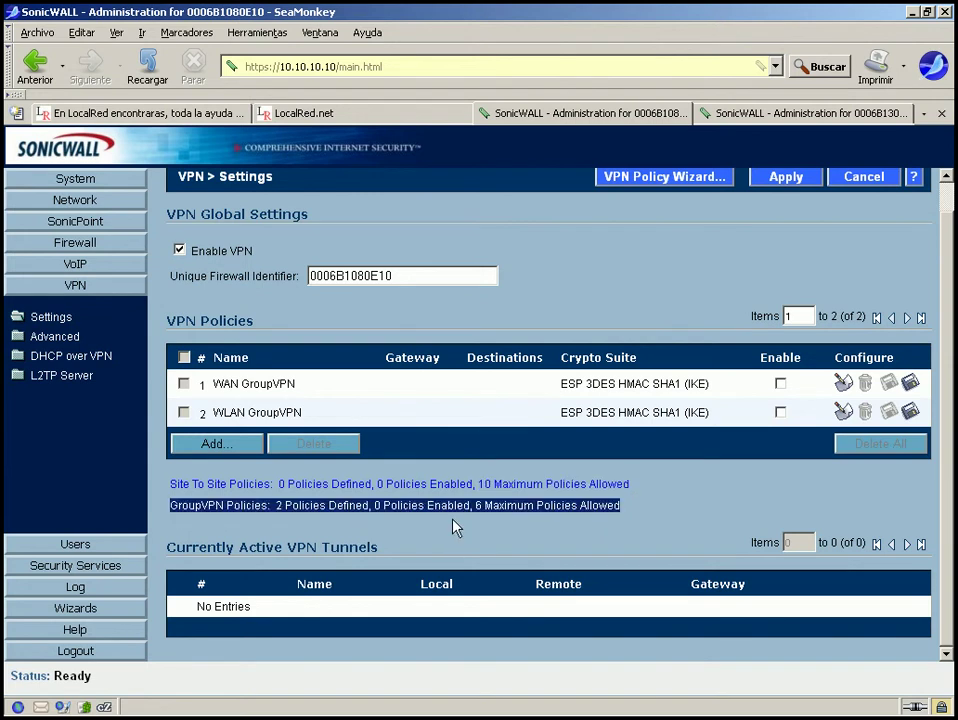
pyautogui.click(649, 511)
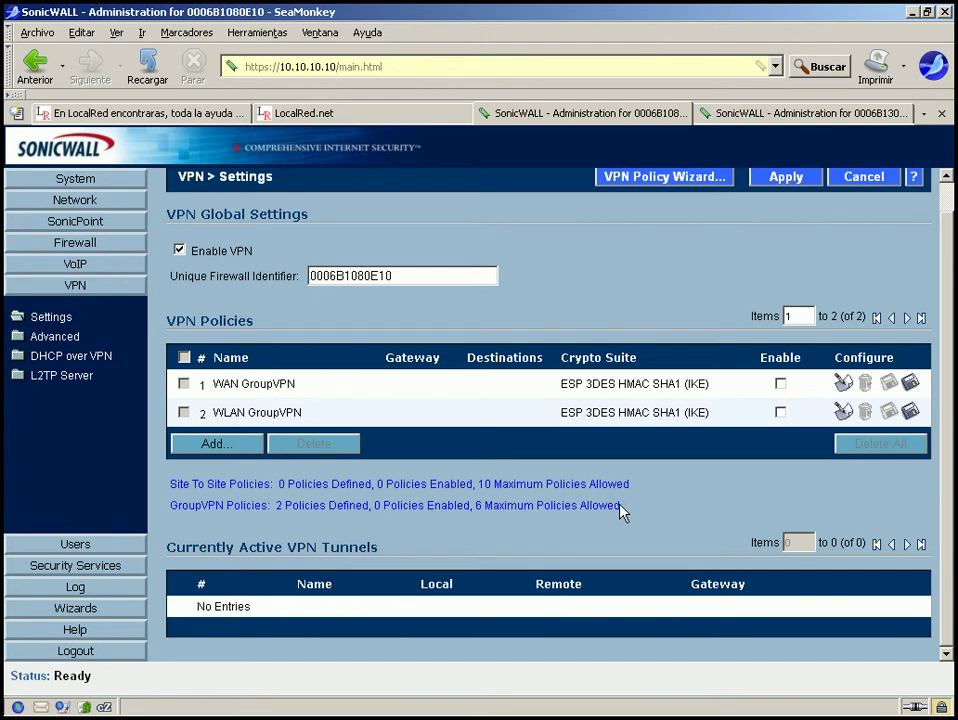
pyautogui.moveTo(620, 505); pyautogui.dragTo(197, 522)
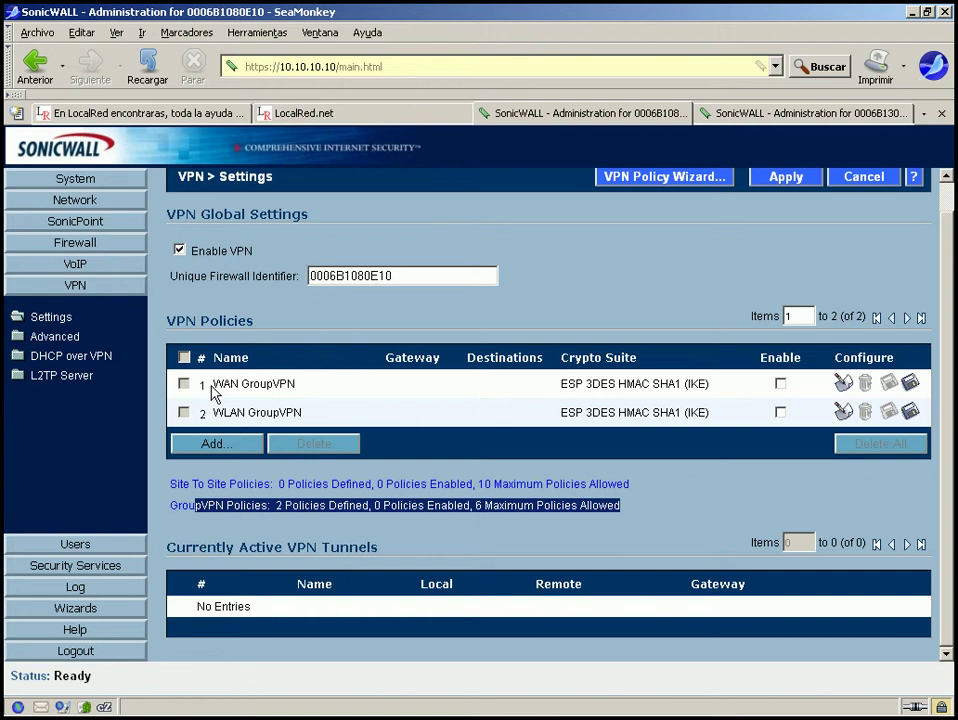
pyautogui.moveTo(212, 385); pyautogui.dragTo(298, 390)
pyautogui.click(312, 395)
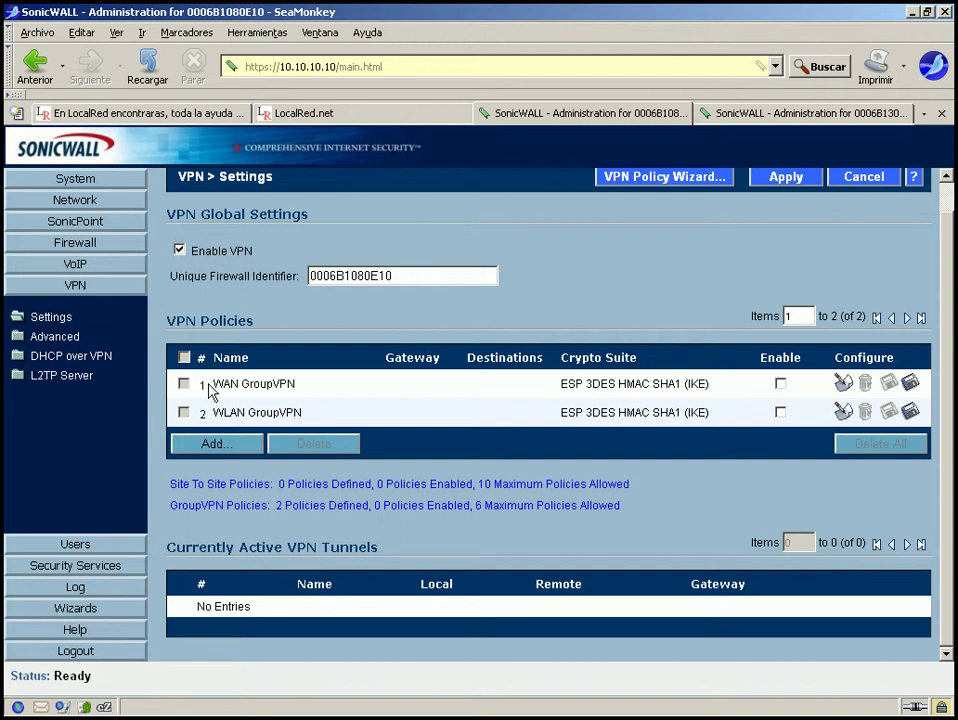
pyautogui.moveTo(208, 386); pyautogui.dragTo(312, 396)
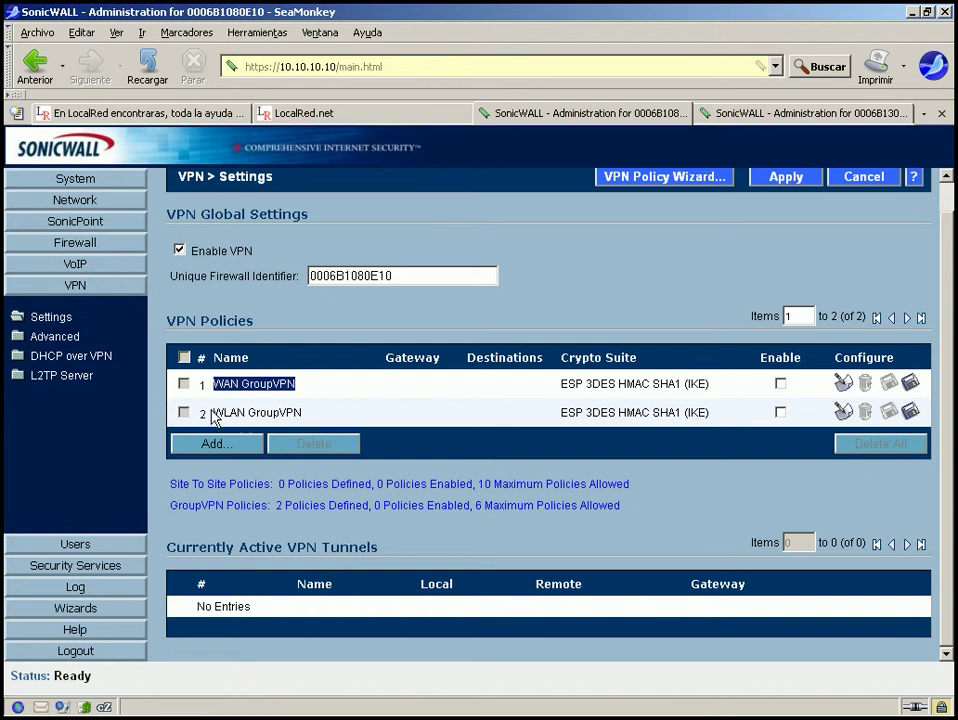
pyautogui.moveTo(211, 410); pyautogui.dragTo(313, 418)
pyautogui.click(313, 418)
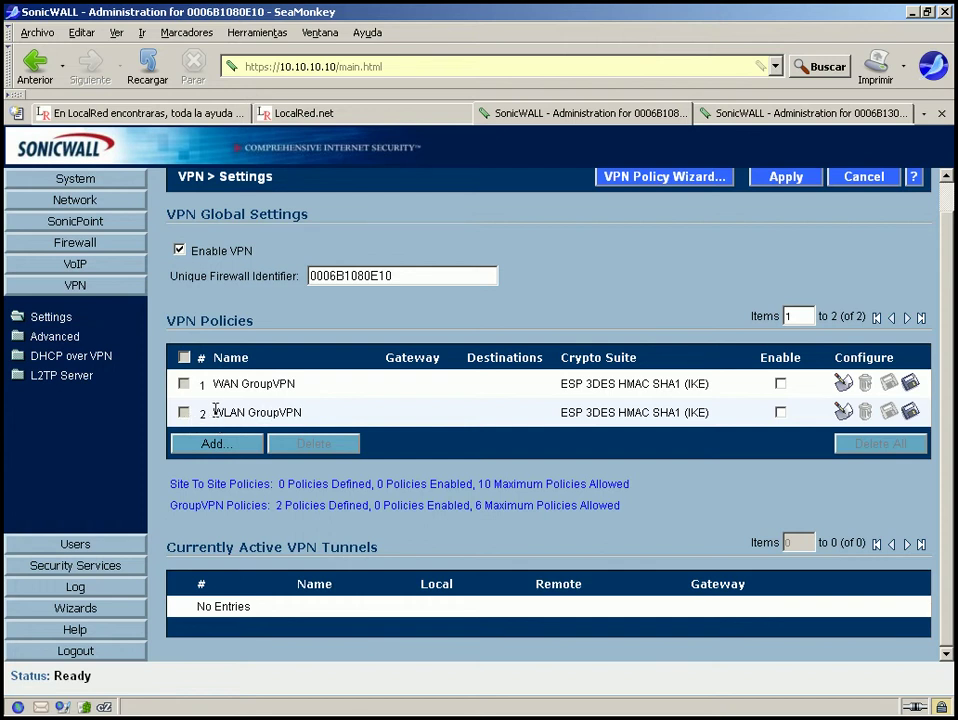
pyautogui.moveTo(215, 410); pyautogui.dragTo(315, 418)
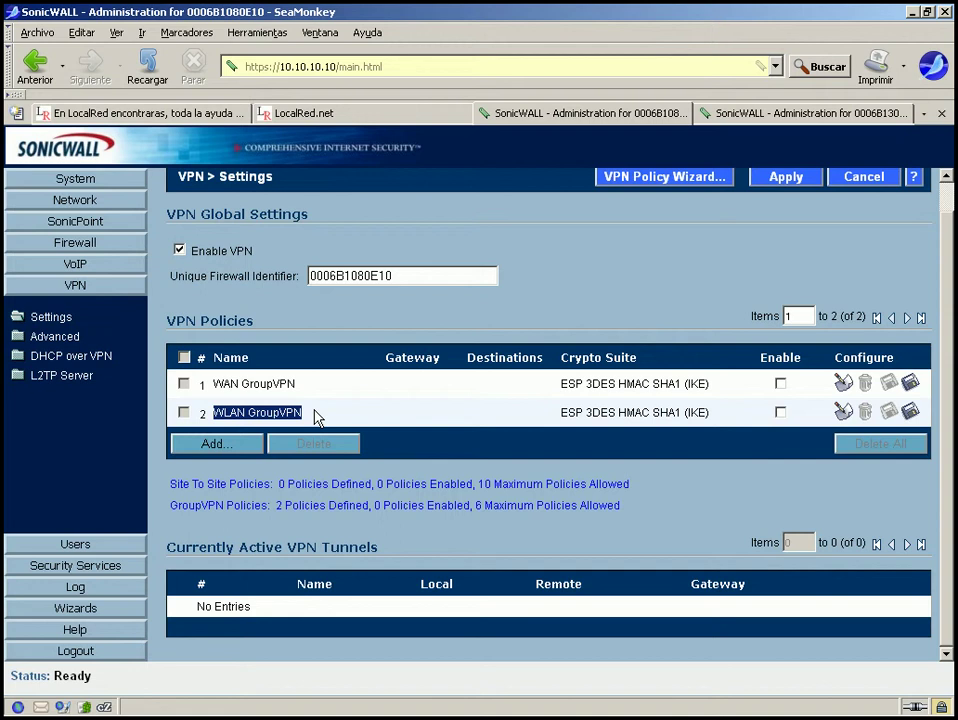
pyautogui.click(315, 418)
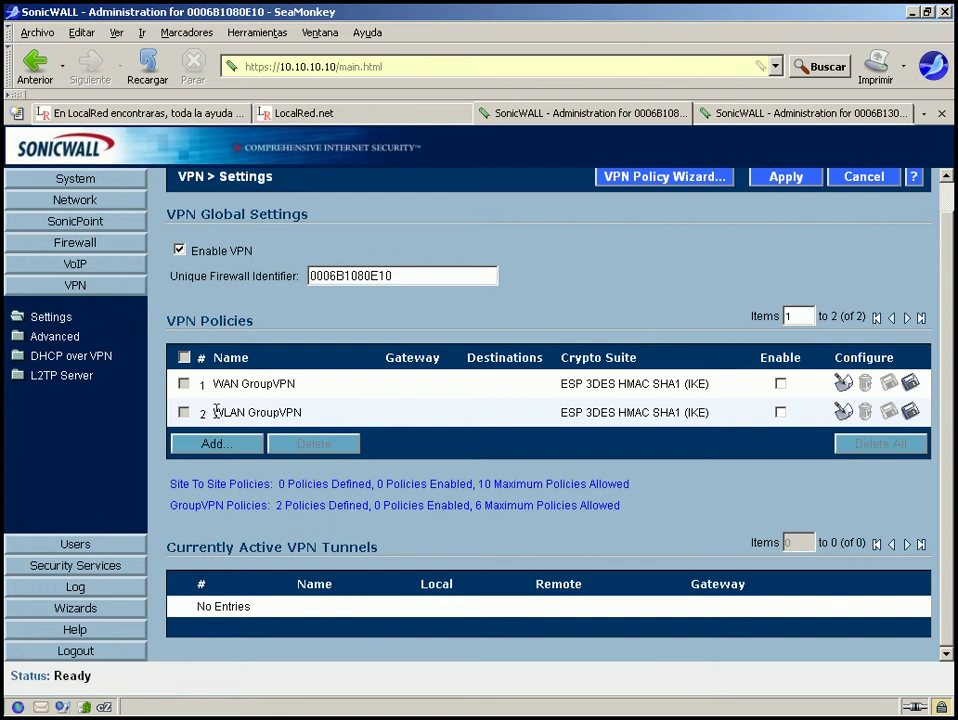
pyautogui.moveTo(210, 417); pyautogui.dragTo(308, 418)
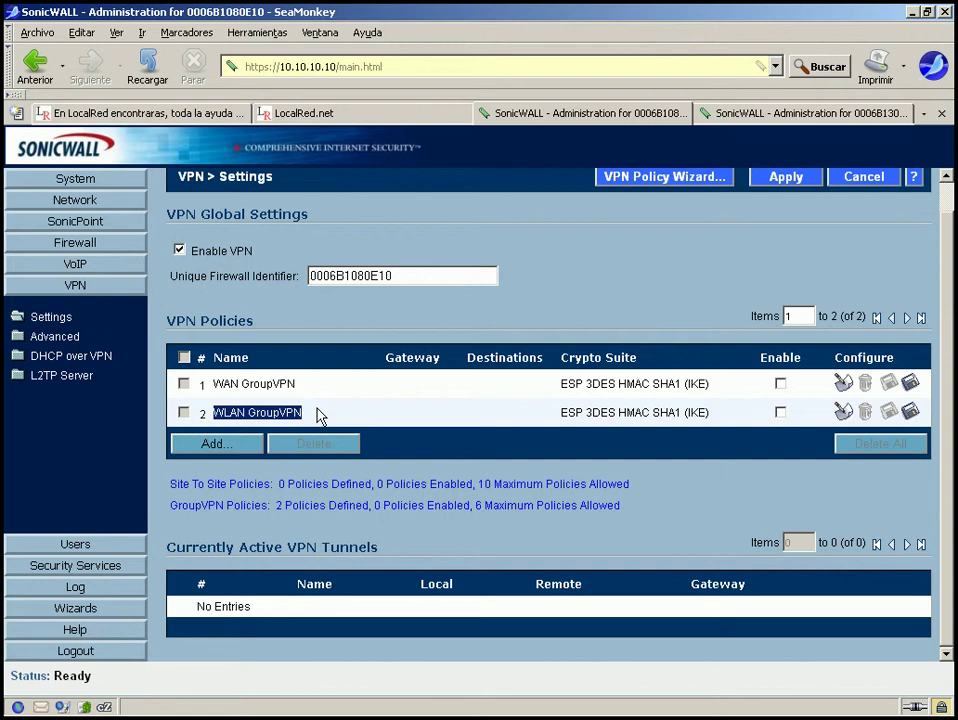
pyautogui.click(318, 413)
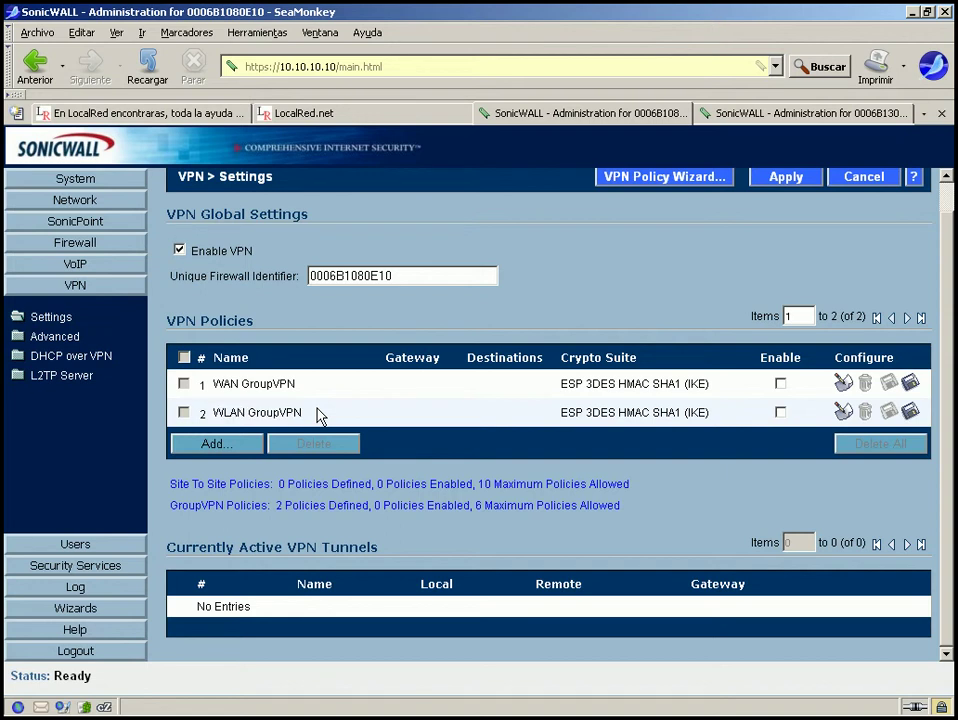
pyautogui.moveTo(214, 414); pyautogui.dragTo(322, 418)
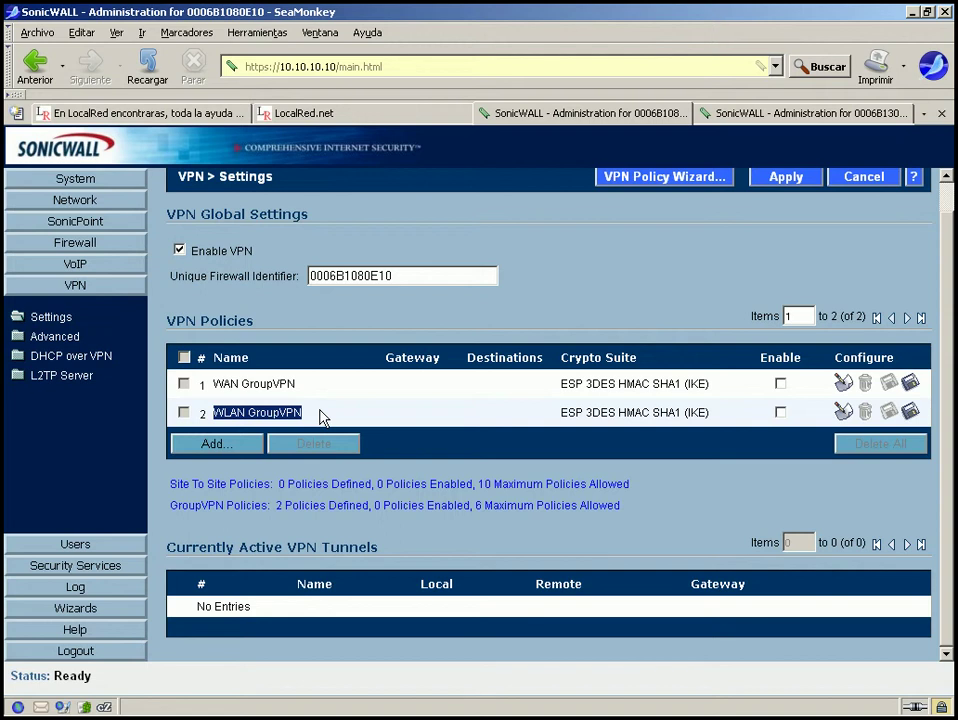
pyautogui.click(322, 417)
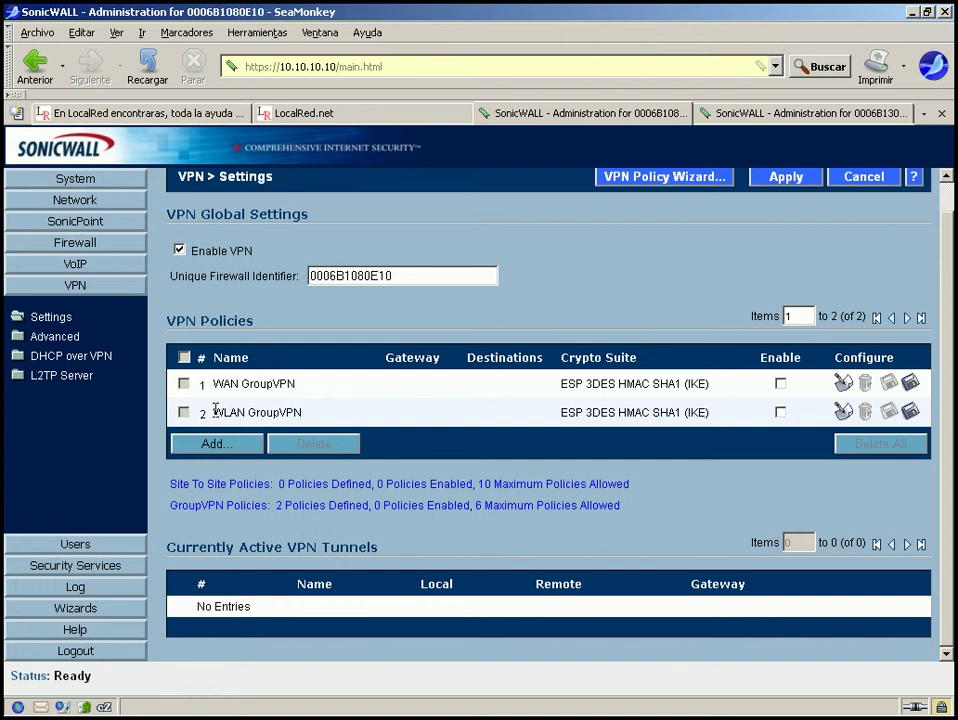
pyautogui.moveTo(215, 410); pyautogui.dragTo(314, 413)
pyautogui.moveTo(214, 413); pyautogui.dragTo(334, 421)
pyautogui.moveTo(216, 410); pyautogui.dragTo(336, 408)
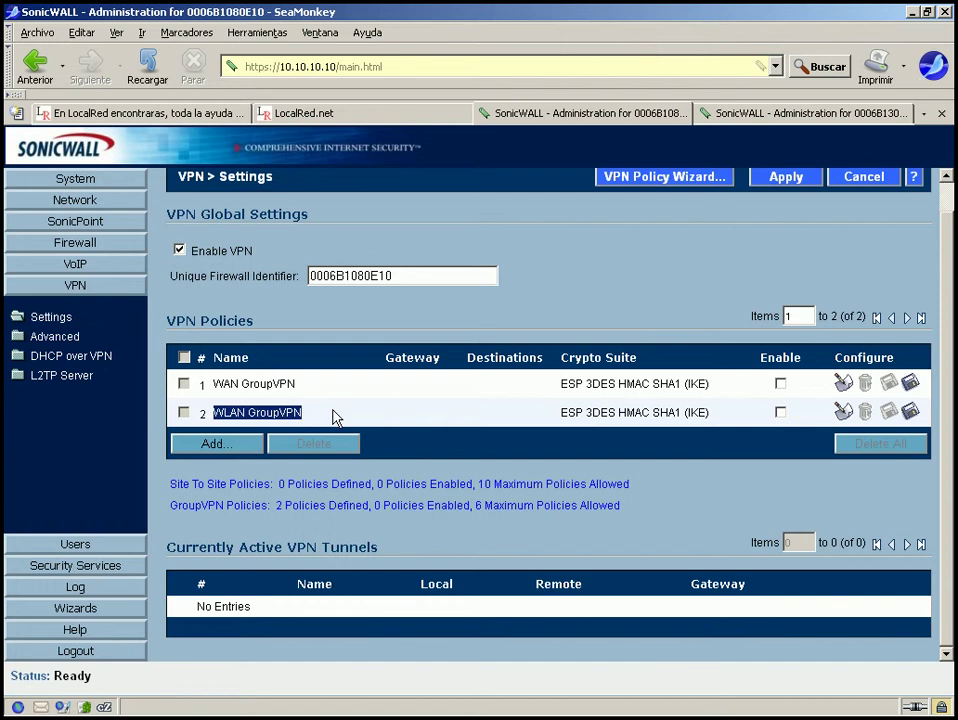
pyautogui.click(336, 418)
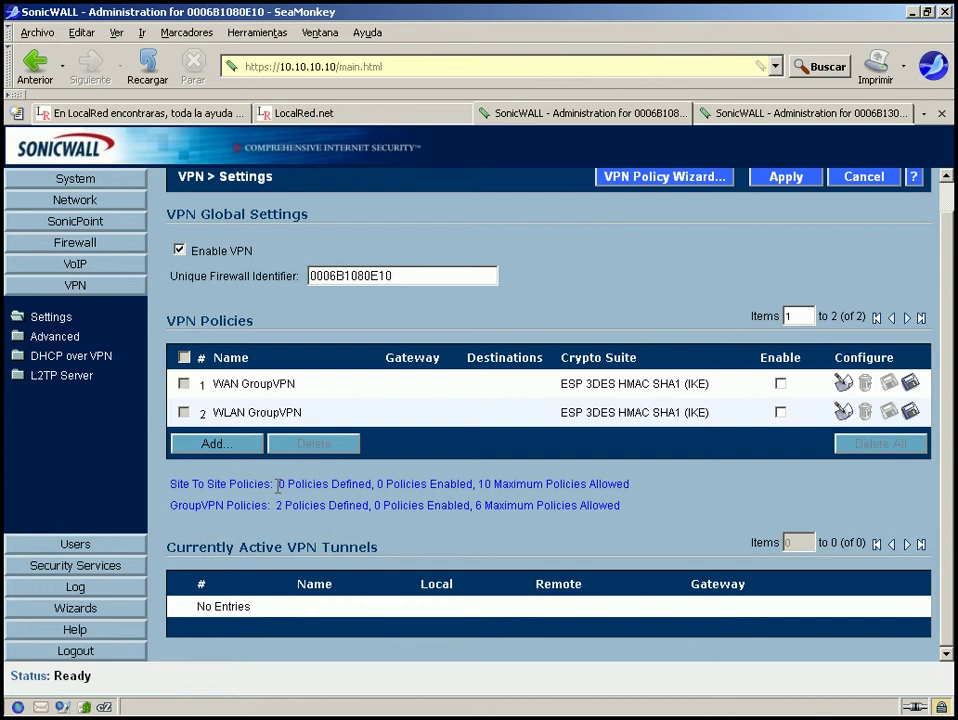
# Disable WAN GroupVPN on unit 0006B13098A0, then return to unit 0006B1080E10's VPN Settings.
pyautogui.moveTo(278, 487); pyautogui.dragTo(683, 491)
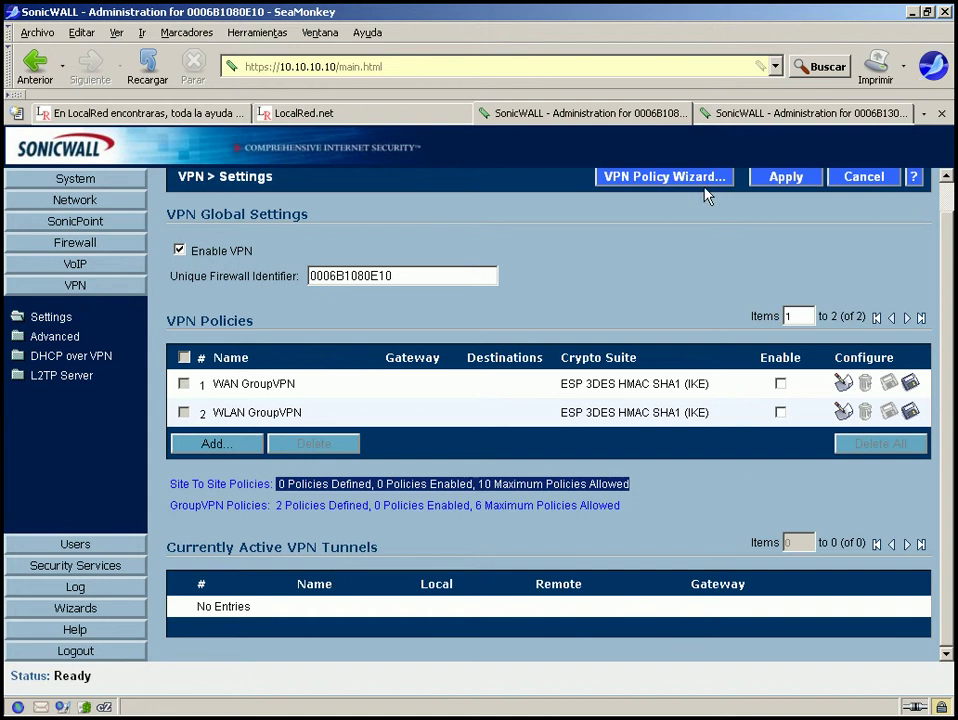
pyautogui.click(760, 114)
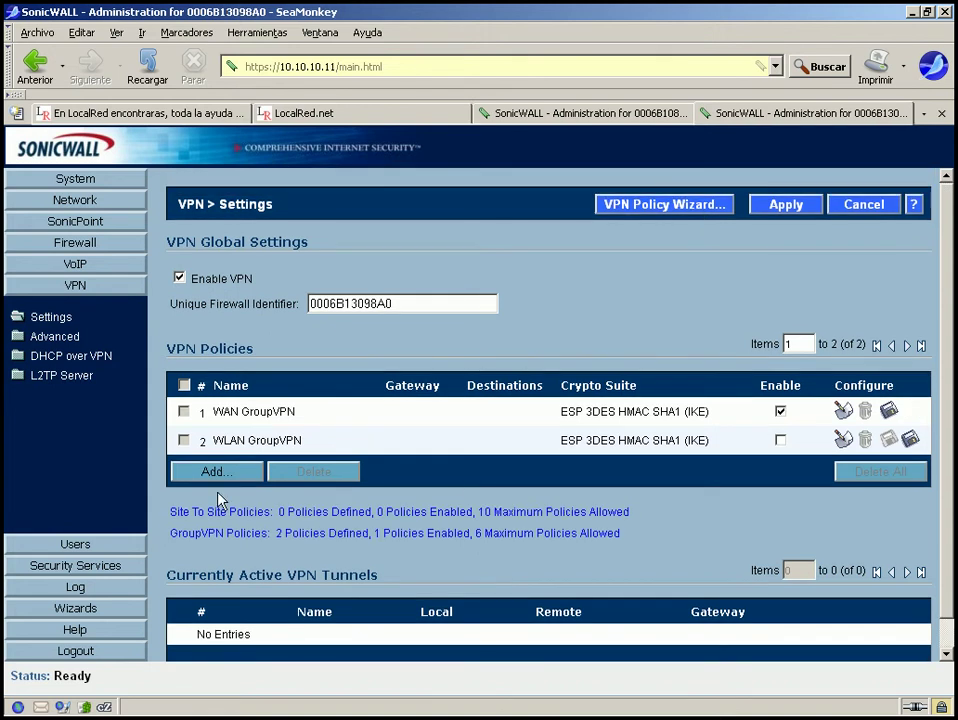
pyautogui.moveTo(170, 511); pyautogui.dragTo(673, 535)
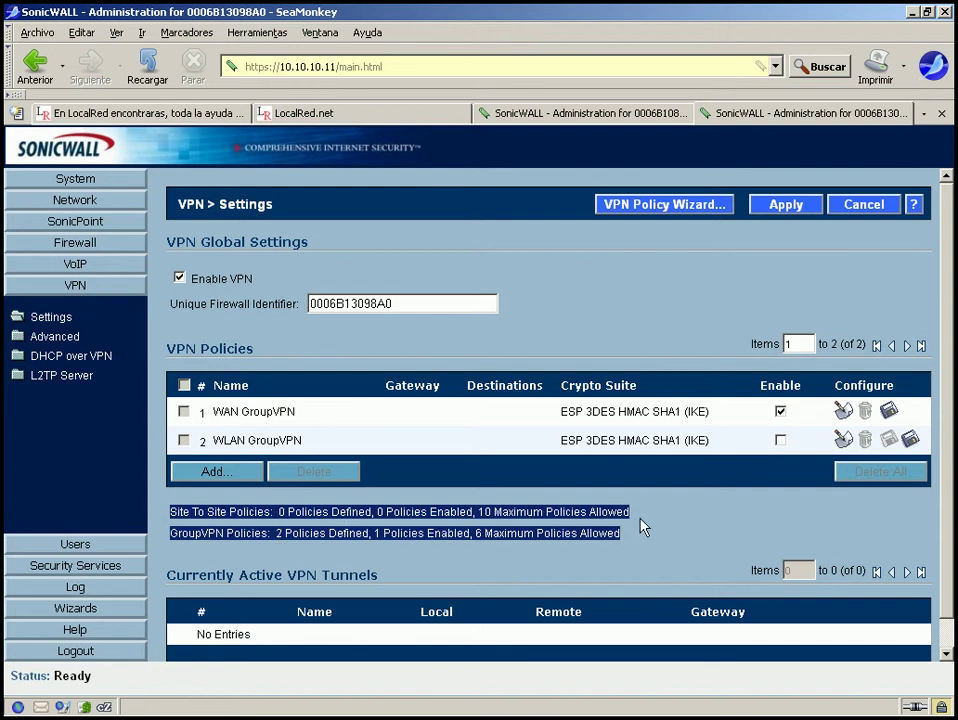
pyautogui.click(780, 412)
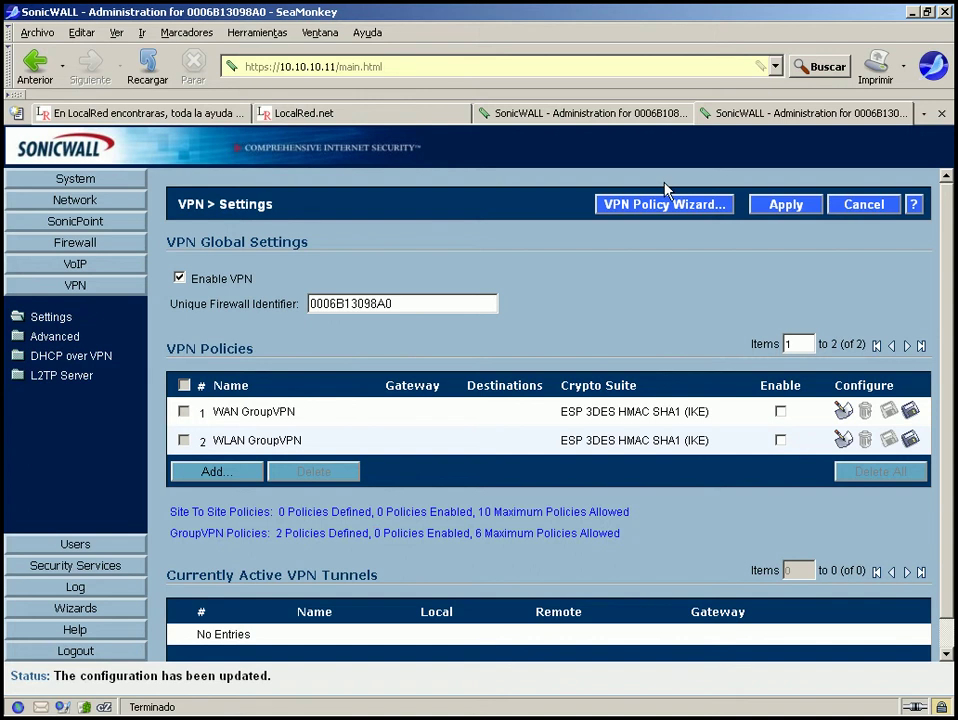
pyautogui.click(634, 117)
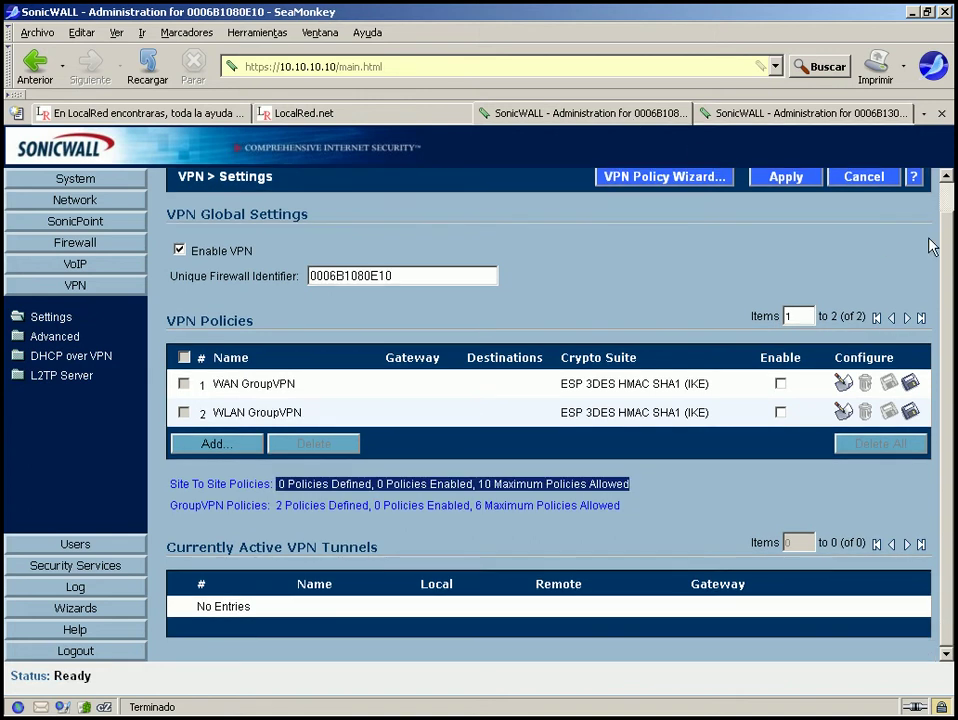
pyautogui.scroll(1, 932, 244)
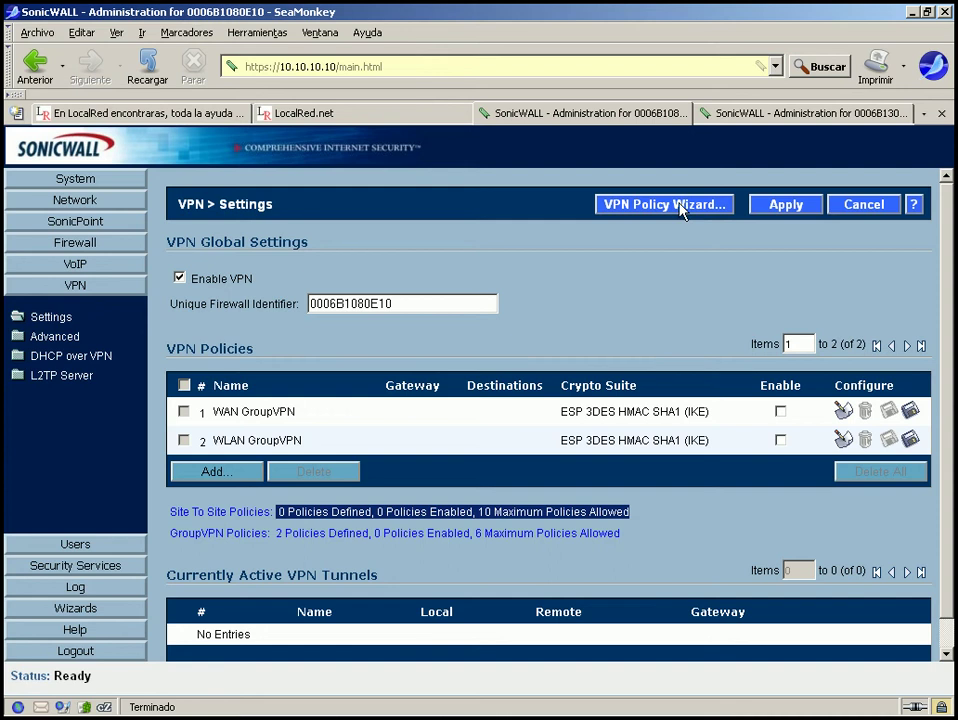
pyautogui.click(679, 206)
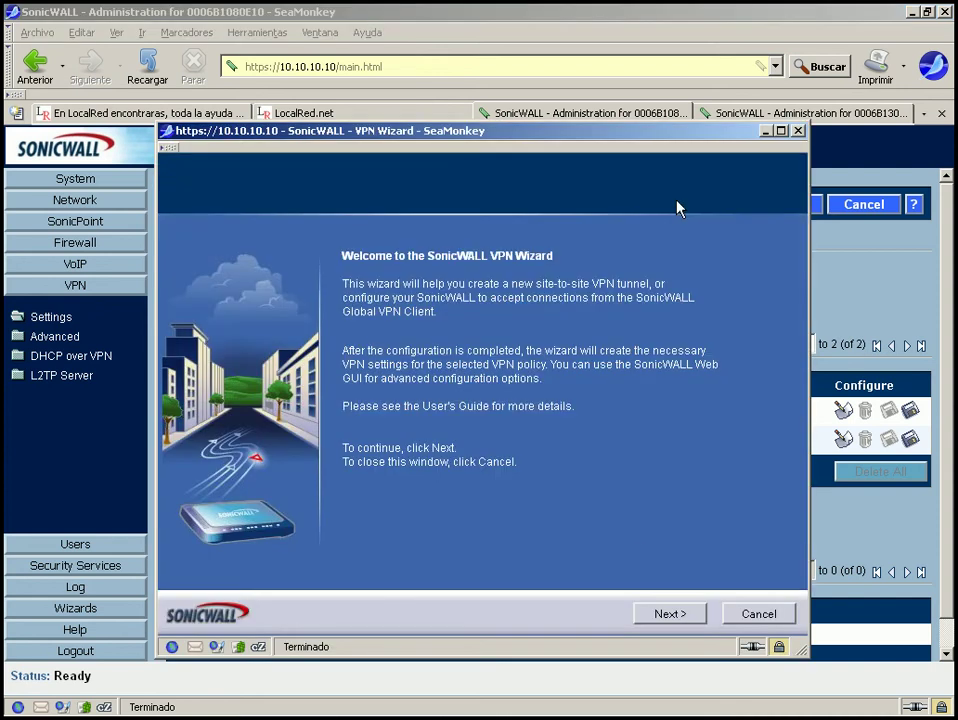
pyautogui.click(667, 615)
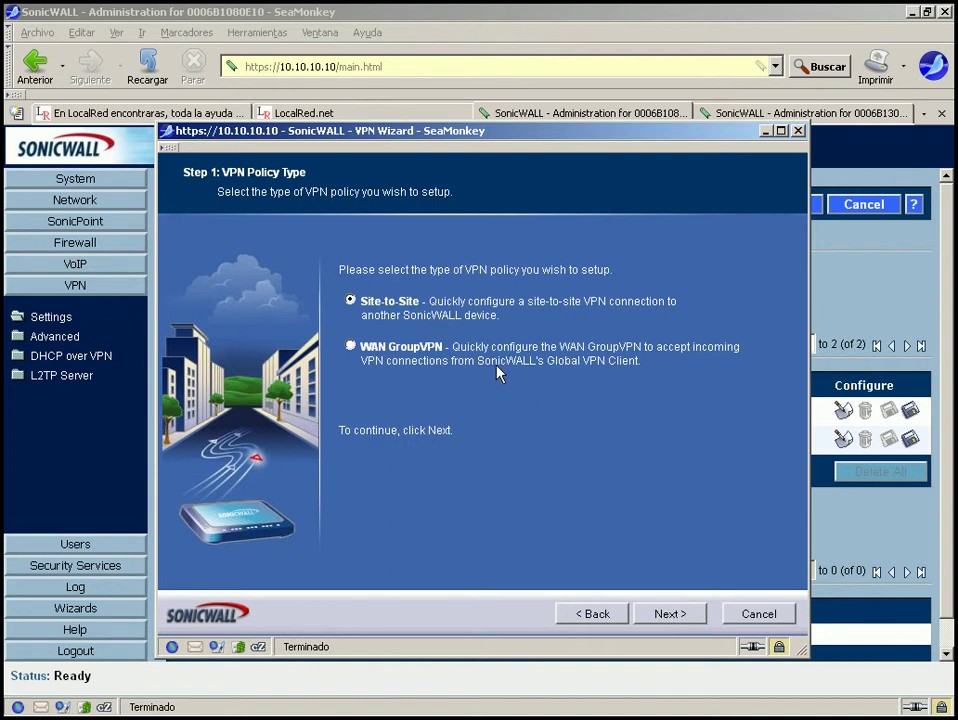
pyautogui.click(667, 614)
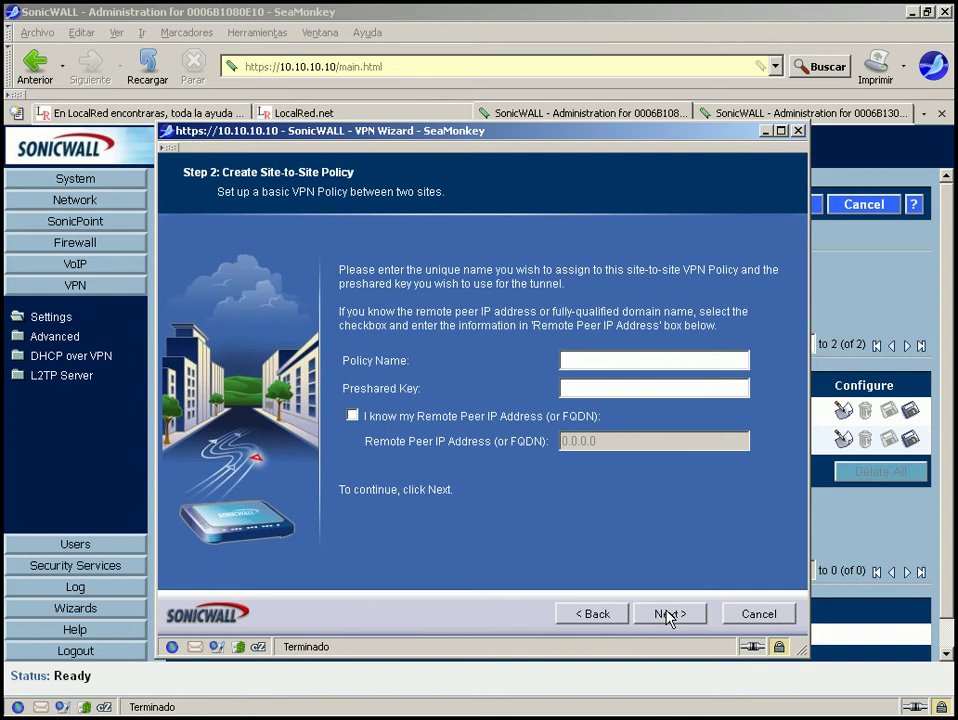
pyautogui.click(770, 620)
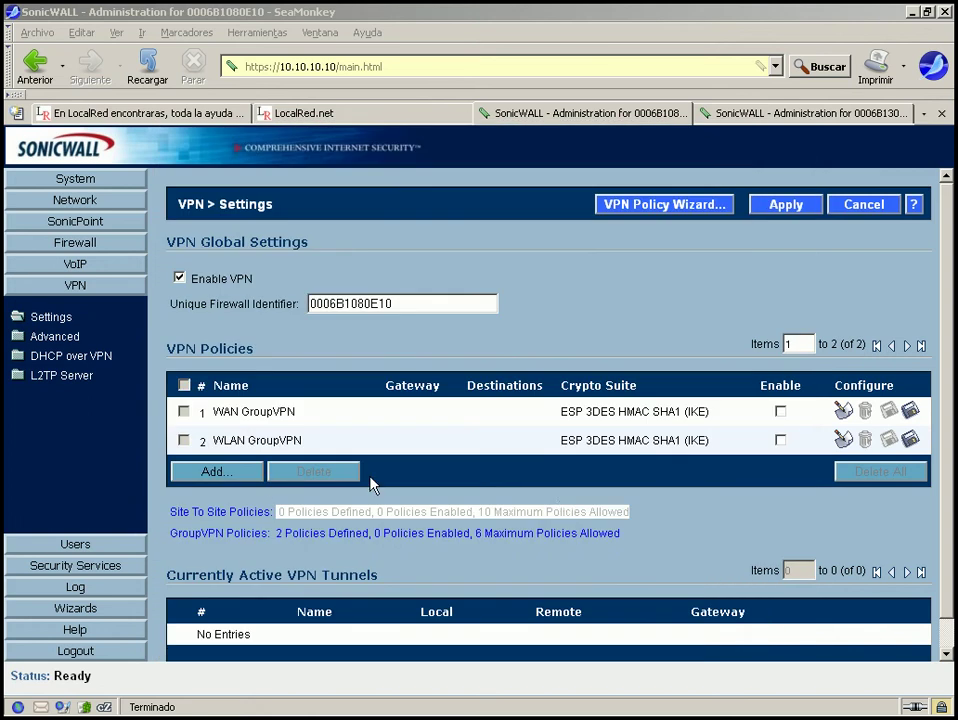
# Add a new VPN policy and look through its General, Network, Proposals and Advanced tabs.
pyautogui.click(261, 512)
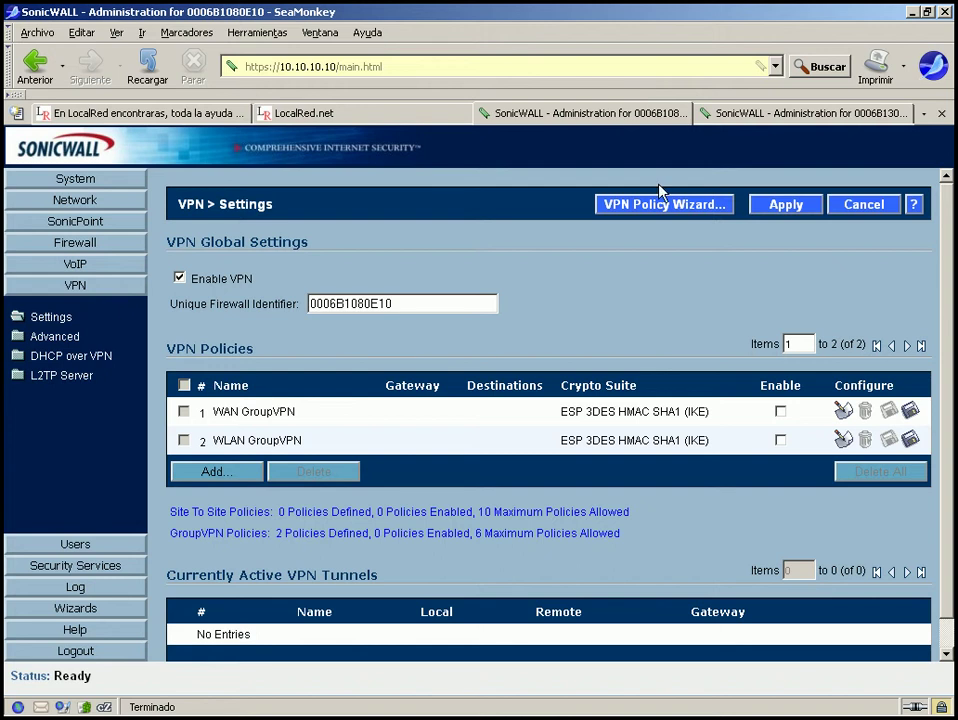
pyautogui.click(242, 478)
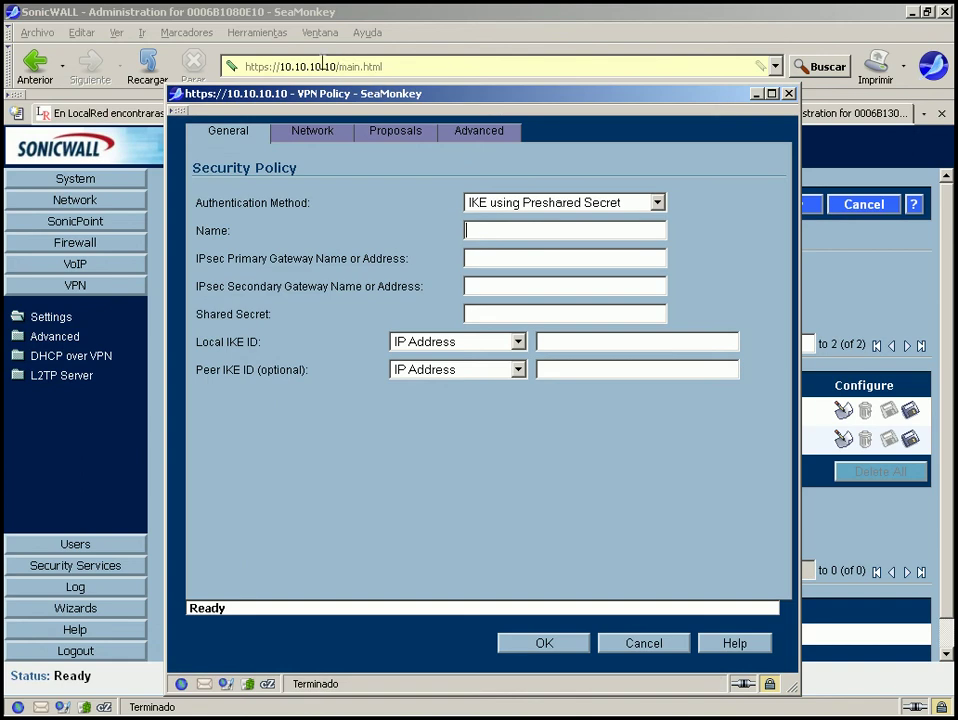
pyautogui.moveTo(280, 66); pyautogui.dragTo(390, 60)
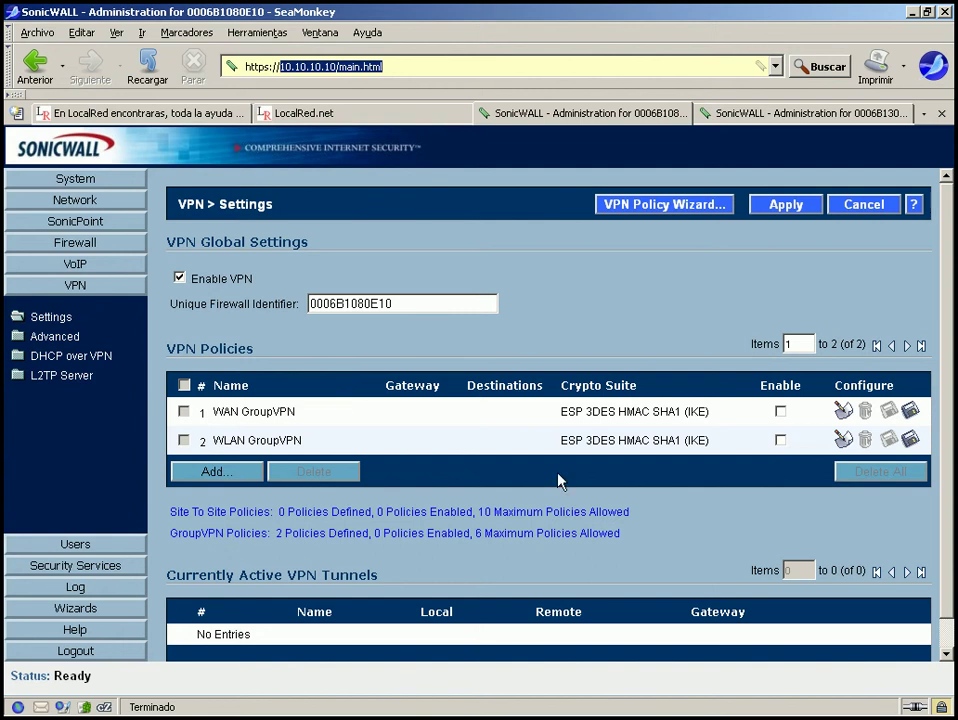
pyautogui.click(305, 714)
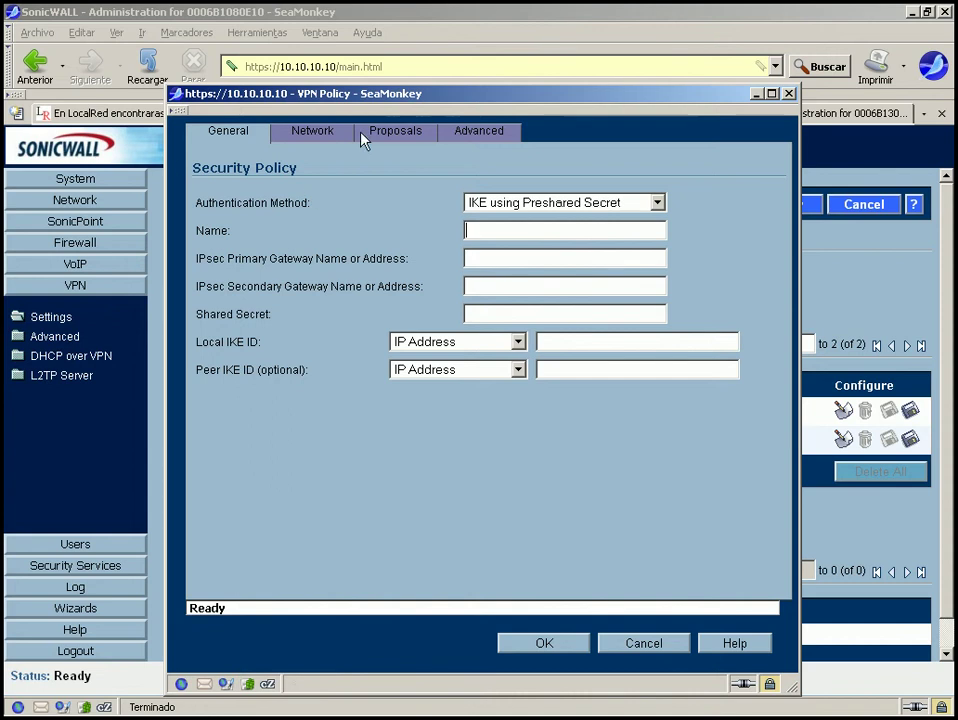
pyautogui.click(297, 139)
pyautogui.click(420, 141)
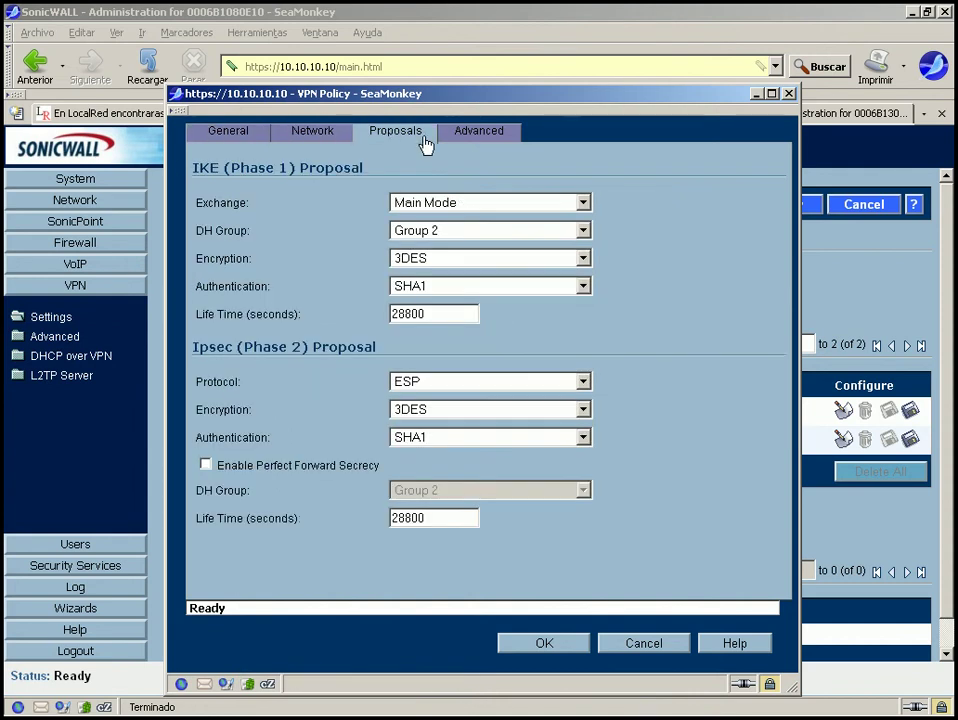
pyautogui.click(478, 133)
pyautogui.click(223, 138)
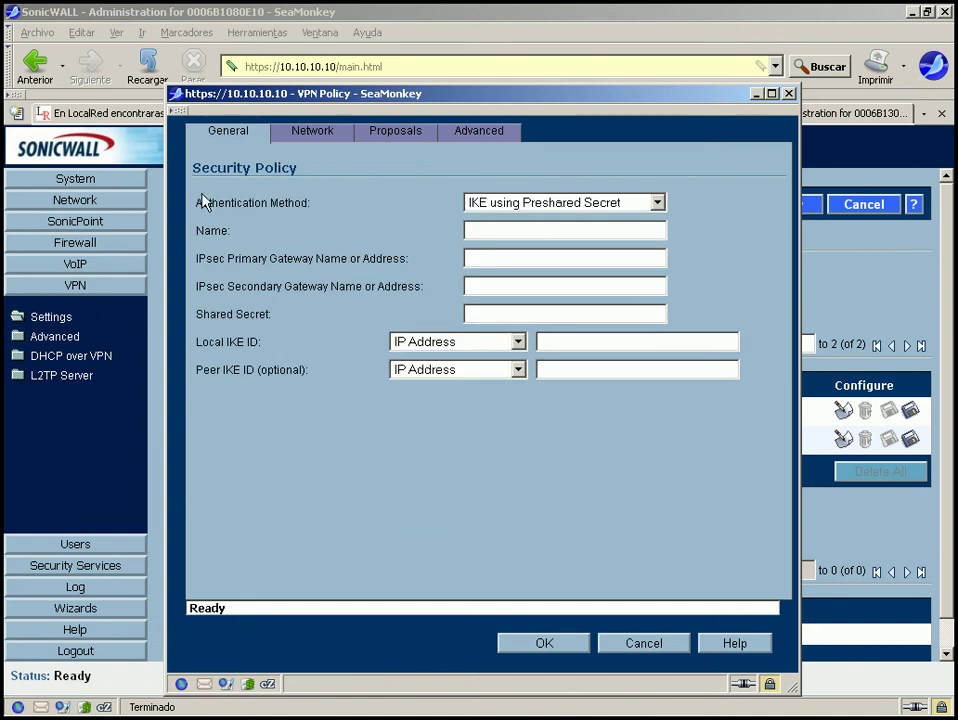
# Set authentication to Manual Key and review the ESP, 3DES, SHA1 Ipsec SA proposals and keys.
pyautogui.moveTo(197, 202); pyautogui.dragTo(302, 202)
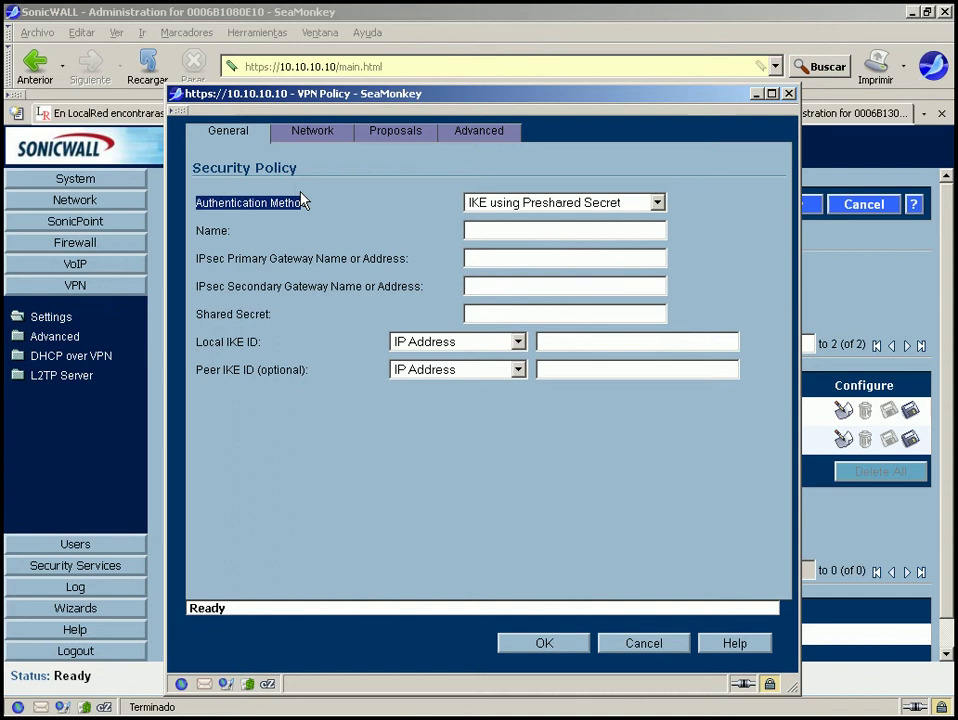
pyautogui.click(528, 205)
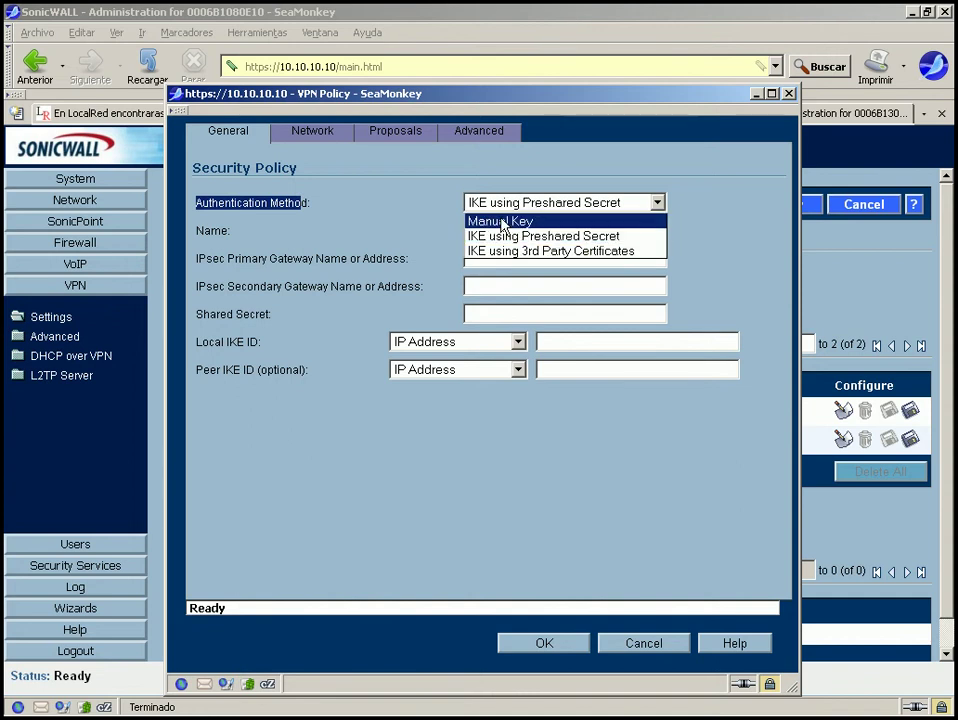
pyautogui.click(502, 221)
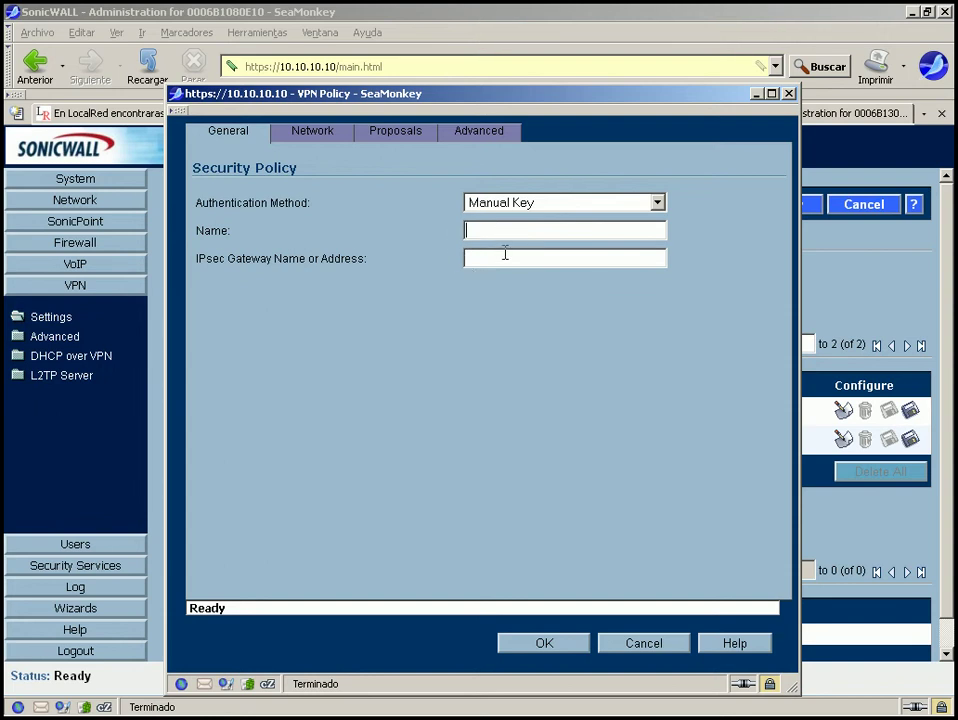
pyautogui.click(314, 134)
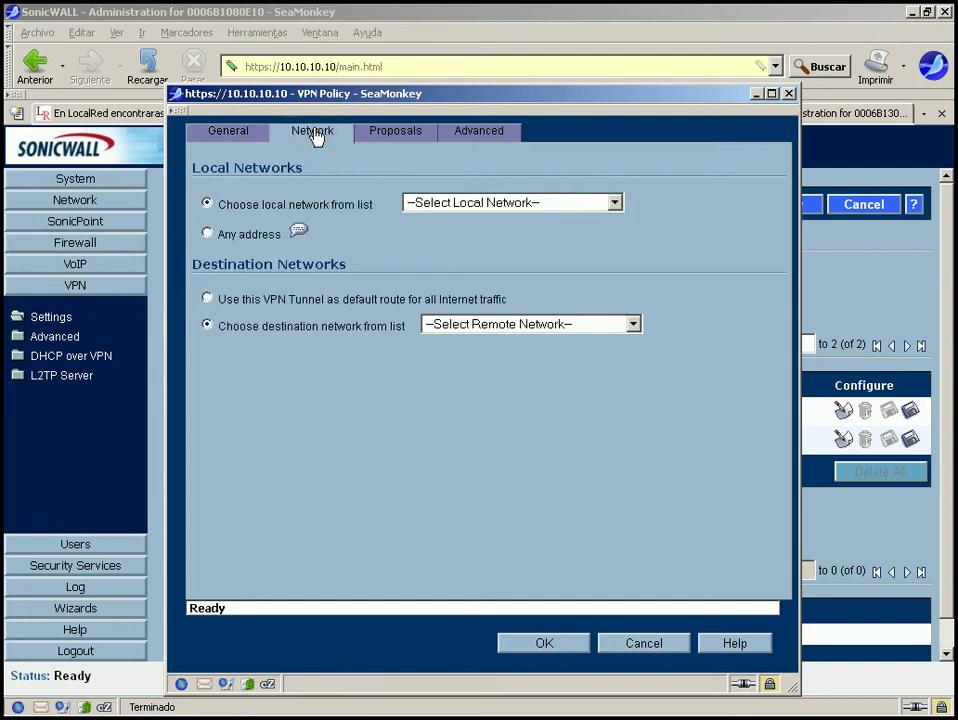
pyautogui.click(408, 140)
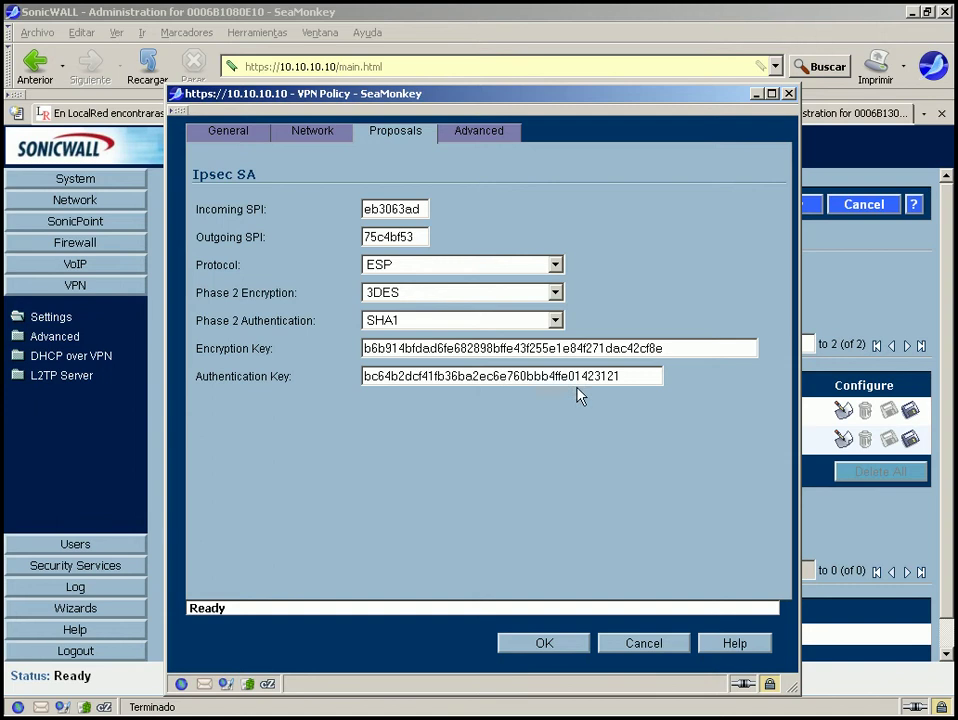
pyautogui.moveTo(676, 349); pyautogui.dragTo(250, 387)
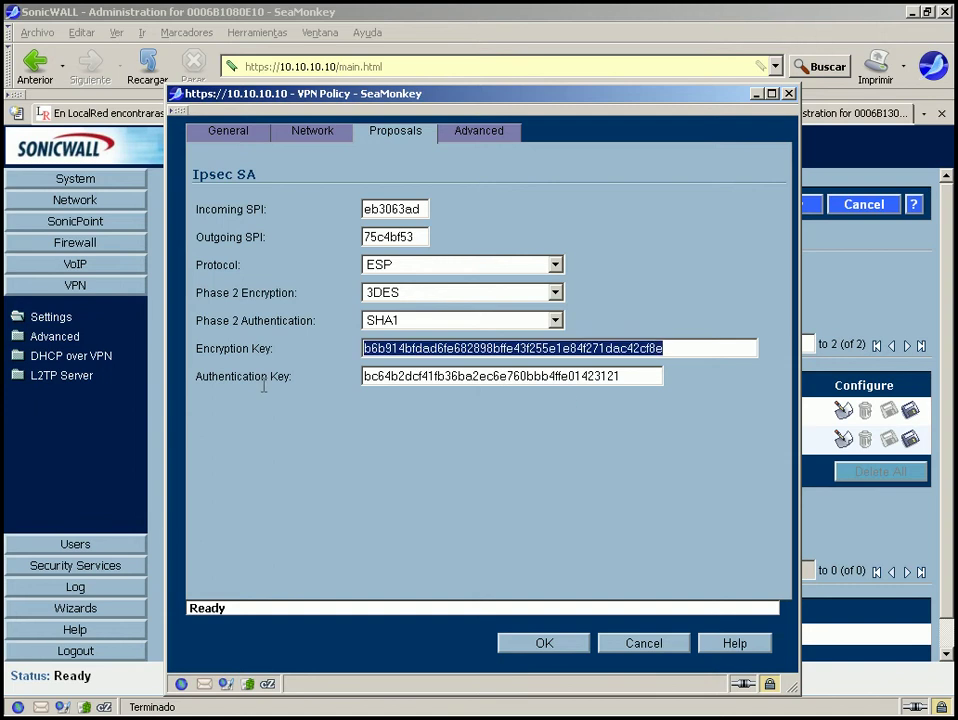
pyautogui.moveTo(658, 377); pyautogui.dragTo(499, 352)
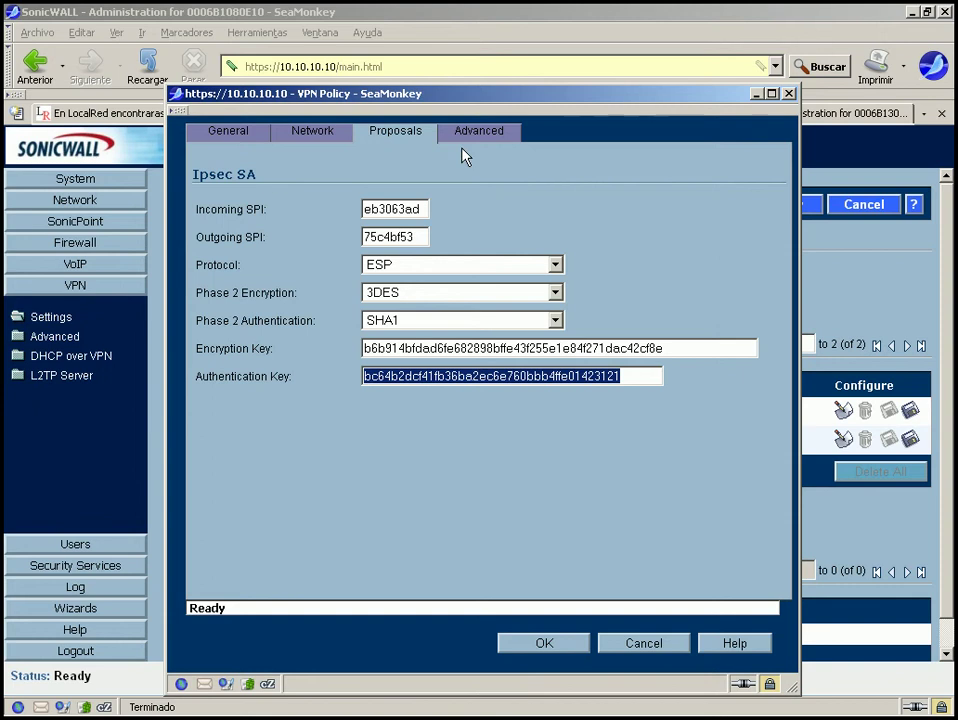
# Switch authentication to IKE using 3rd Party Certificates and review each policy tab.
pyautogui.click(227, 131)
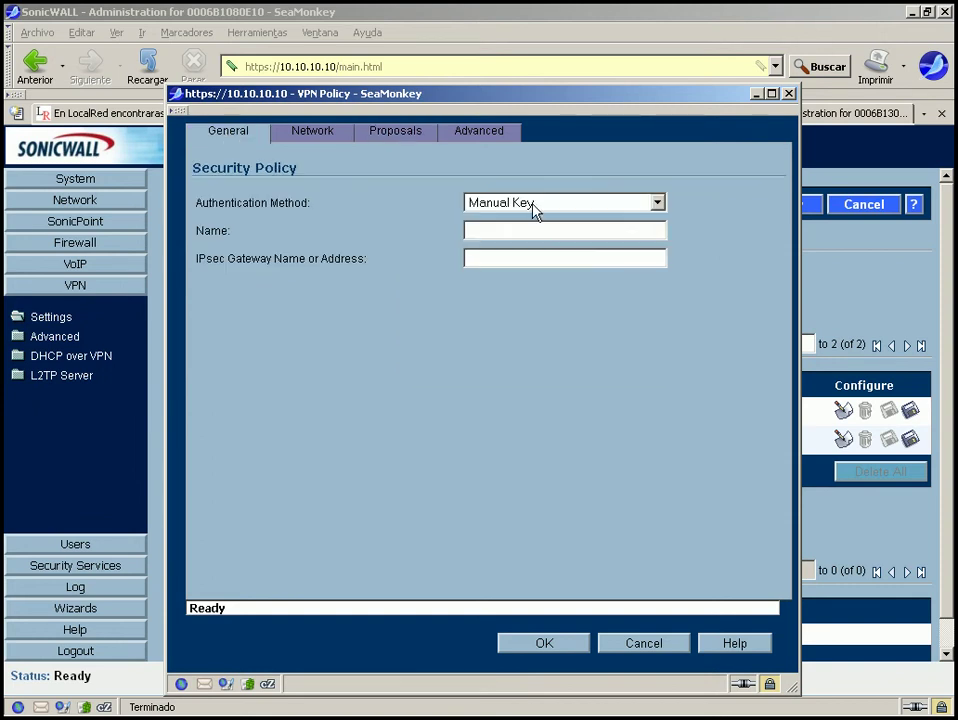
pyautogui.click(535, 205)
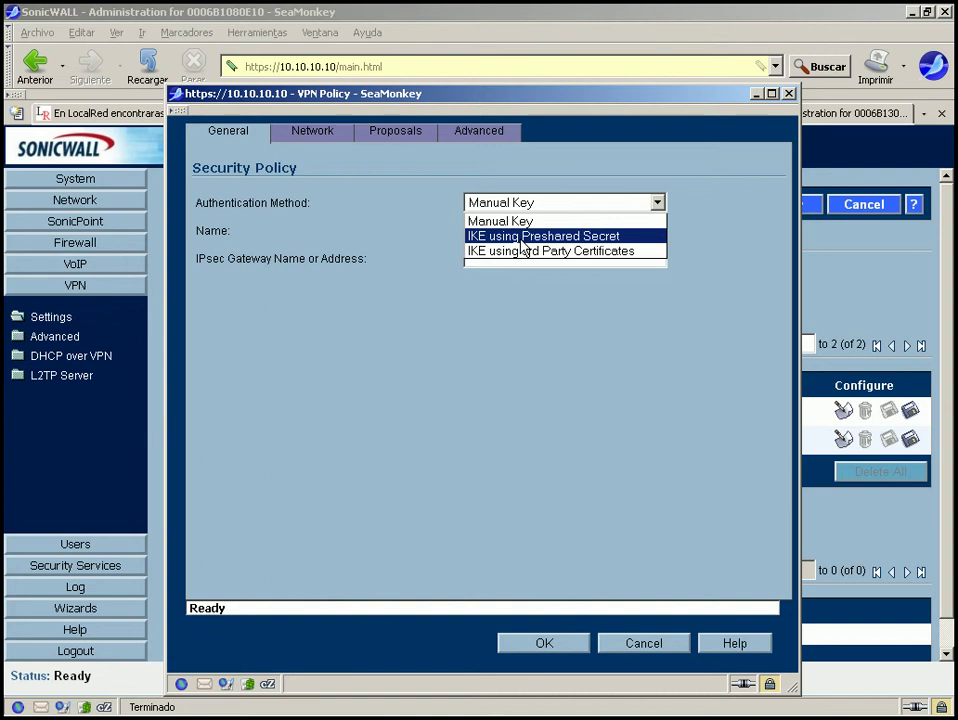
pyautogui.click(520, 240)
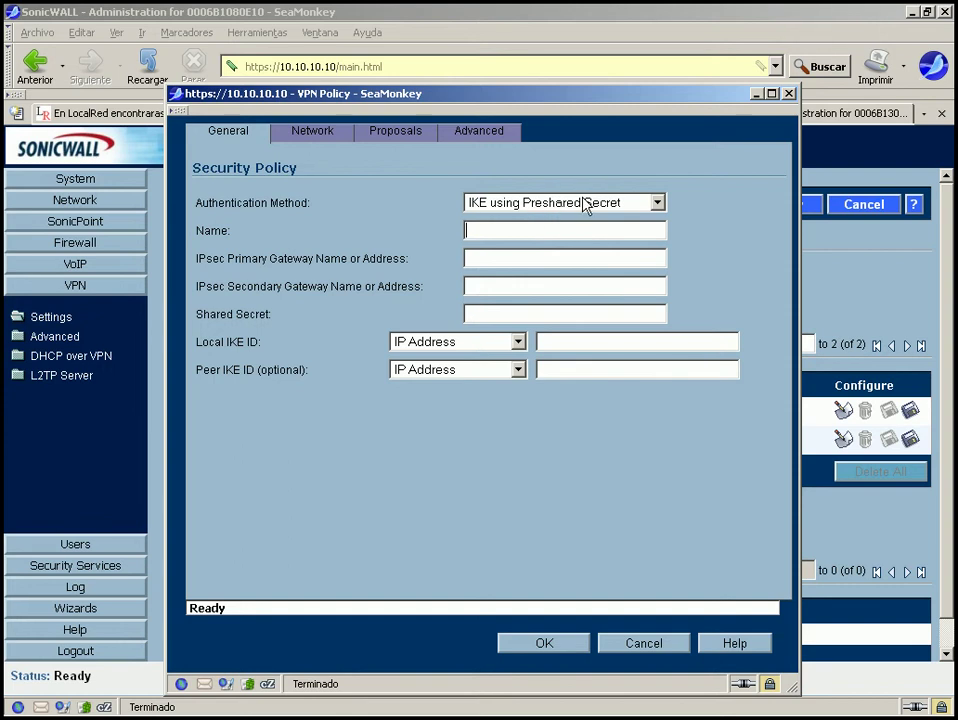
pyautogui.click(496, 203)
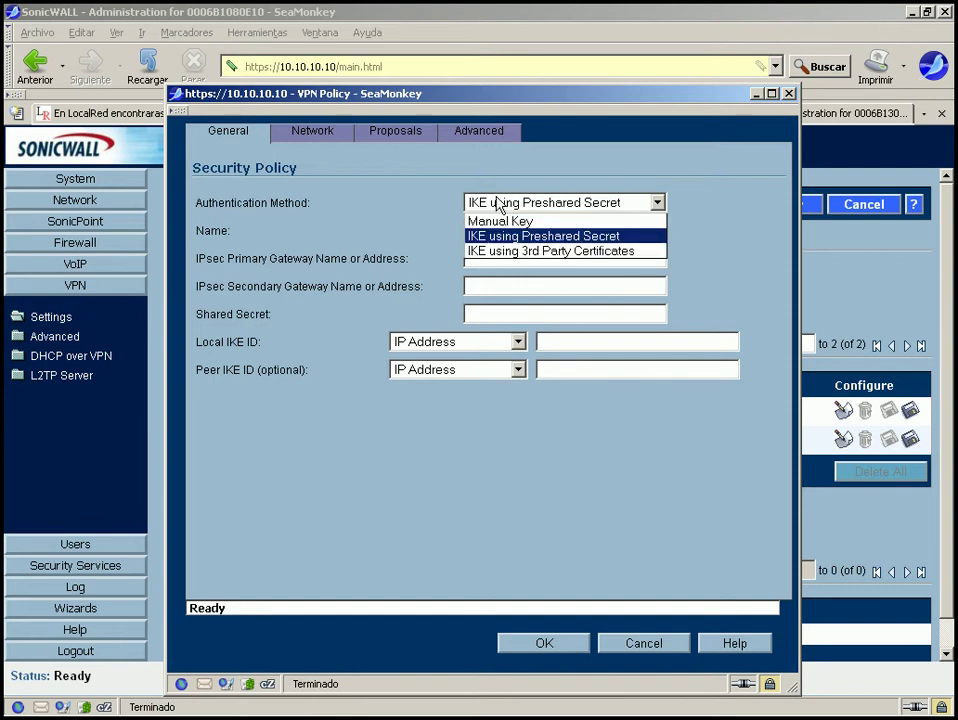
pyautogui.click(534, 250)
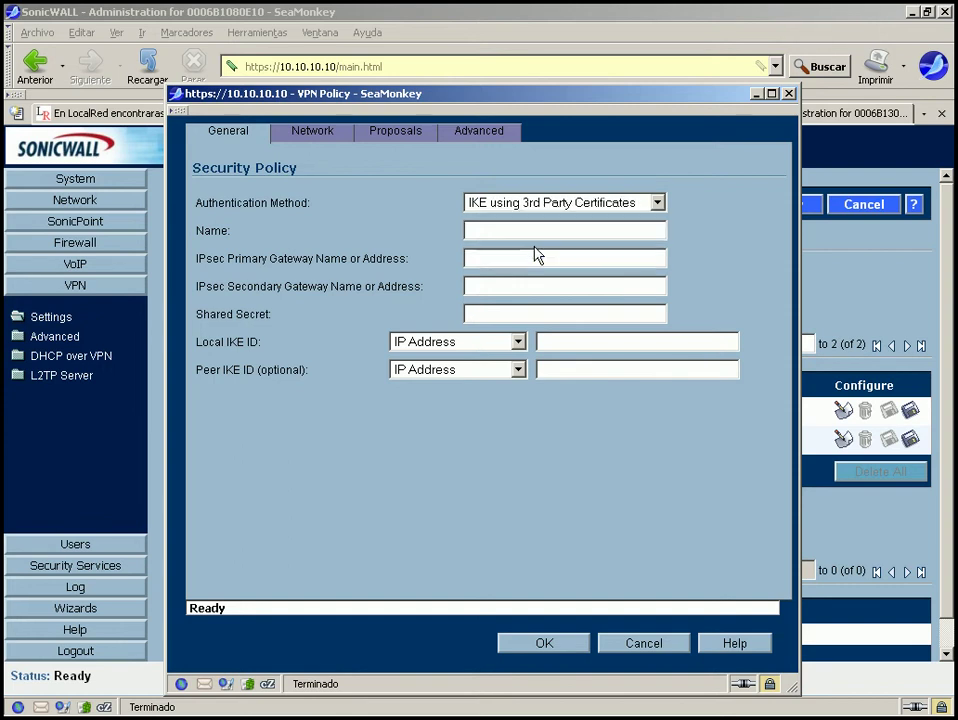
pyautogui.click(322, 137)
pyautogui.click(398, 138)
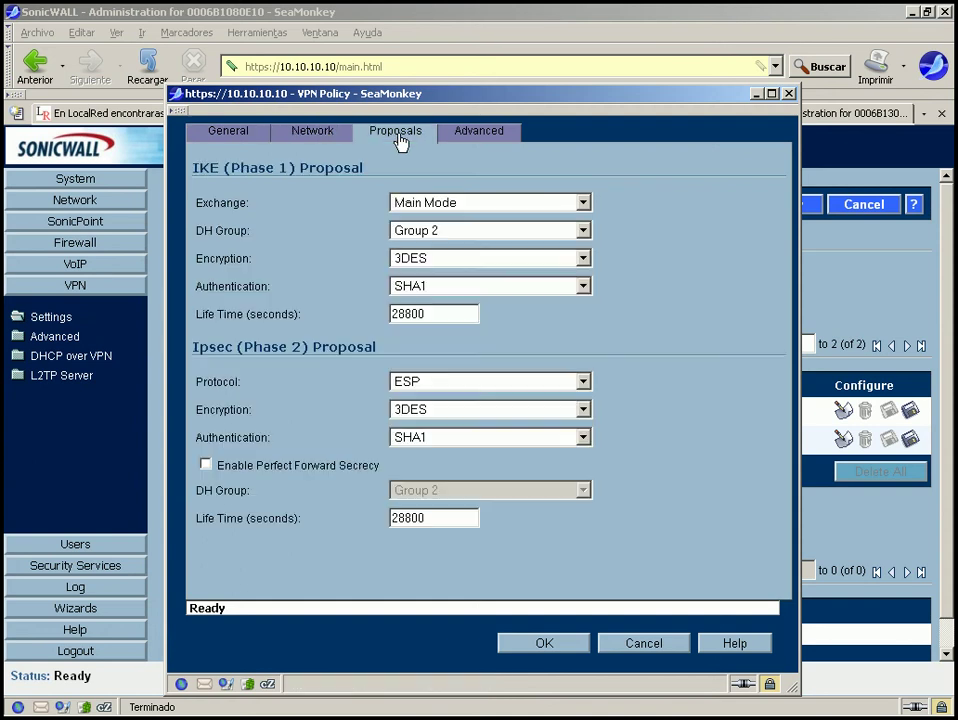
pyautogui.click(486, 136)
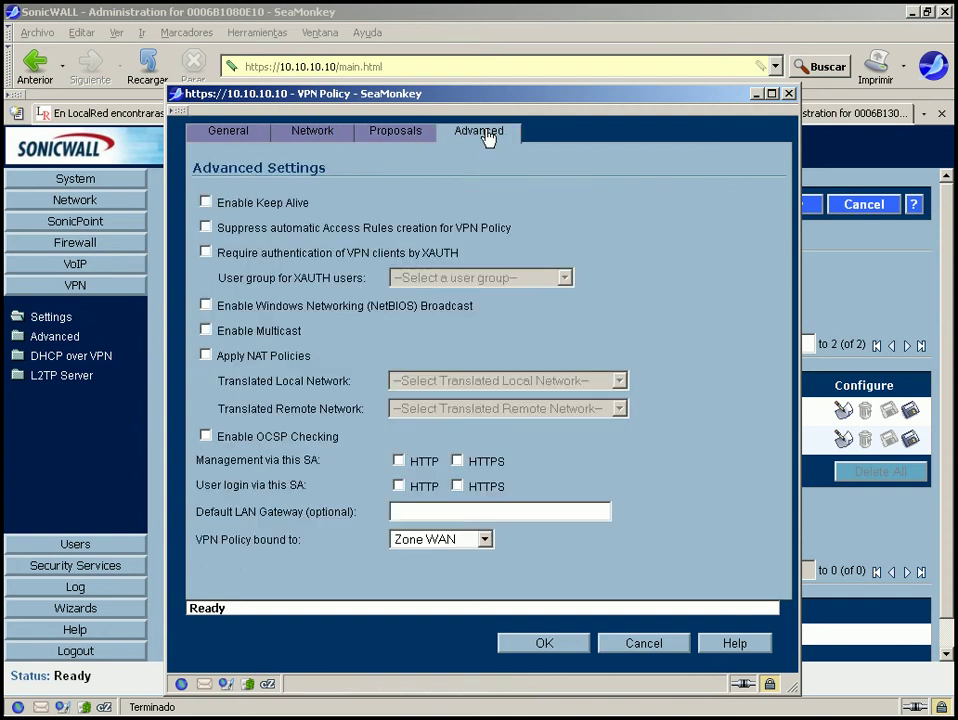
pyautogui.click(234, 138)
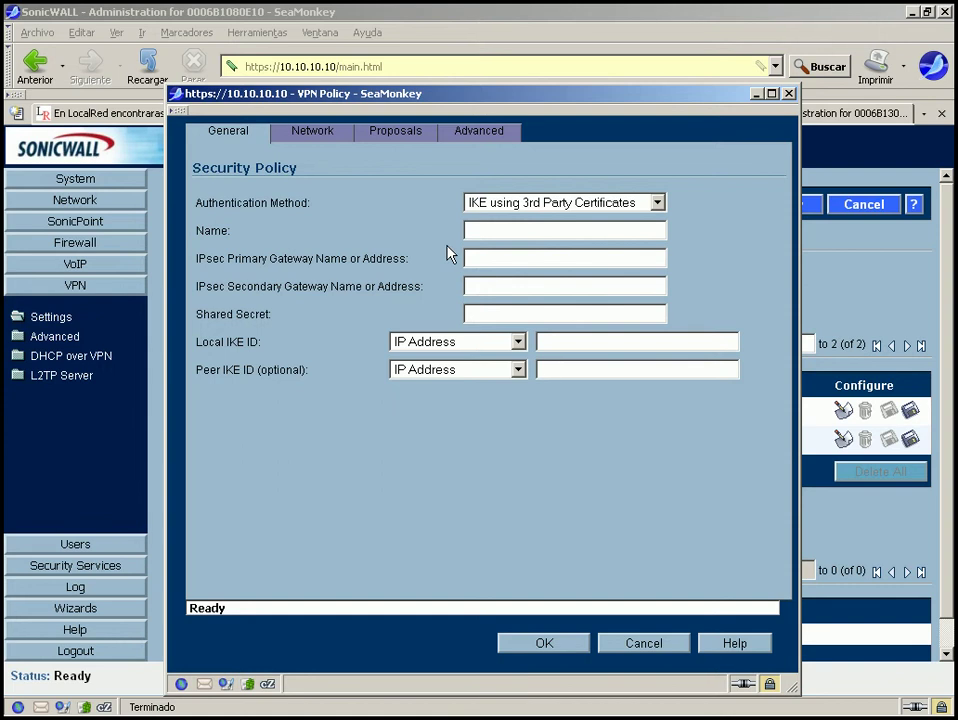
# Set authentication back to IKE using Preshared Secret and place the cursor in the Name field.
pyautogui.click(569, 205)
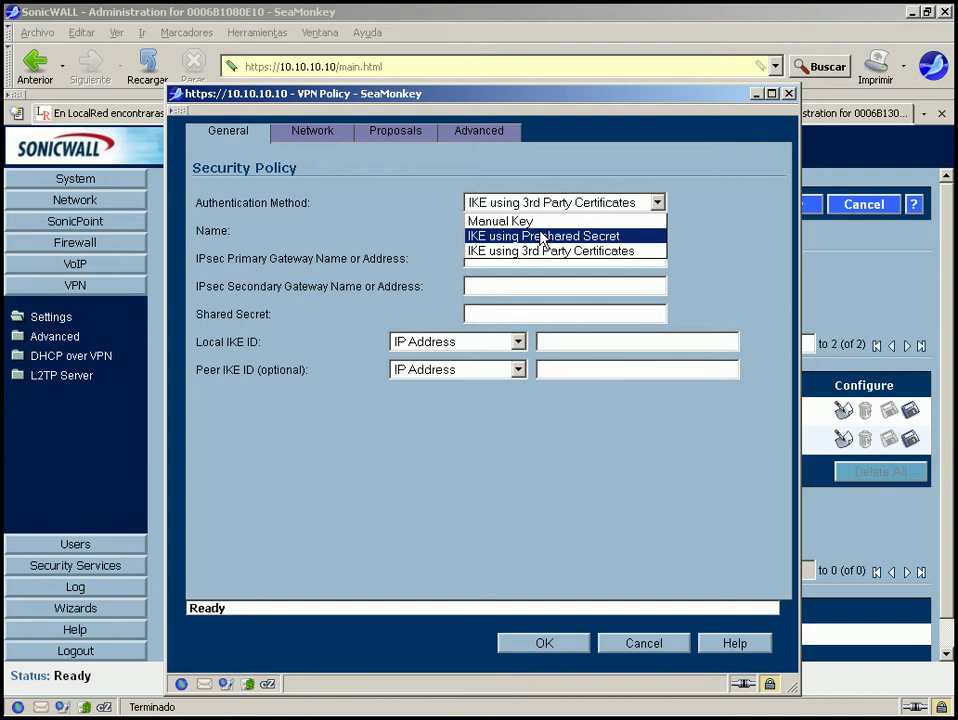
pyautogui.click(541, 236)
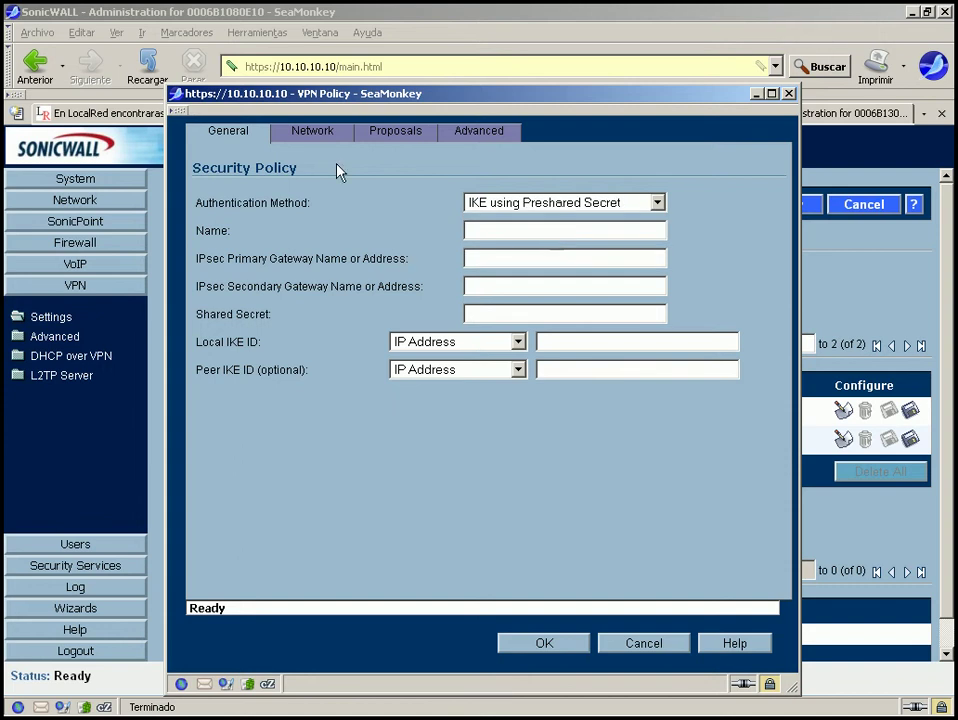
pyautogui.click(477, 231)
pyautogui.click(477, 231)
pyautogui.click(477, 231)
# Name the policy 'Remoto'.
pyautogui.write('Remoto')
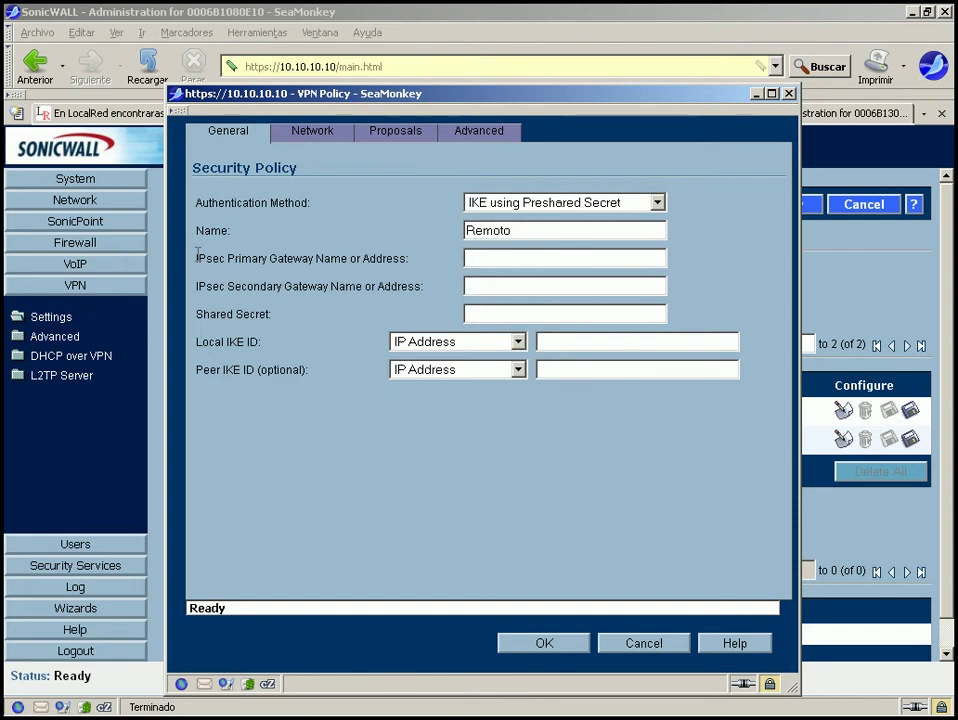
pyautogui.moveTo(196, 258); pyautogui.dragTo(413, 261)
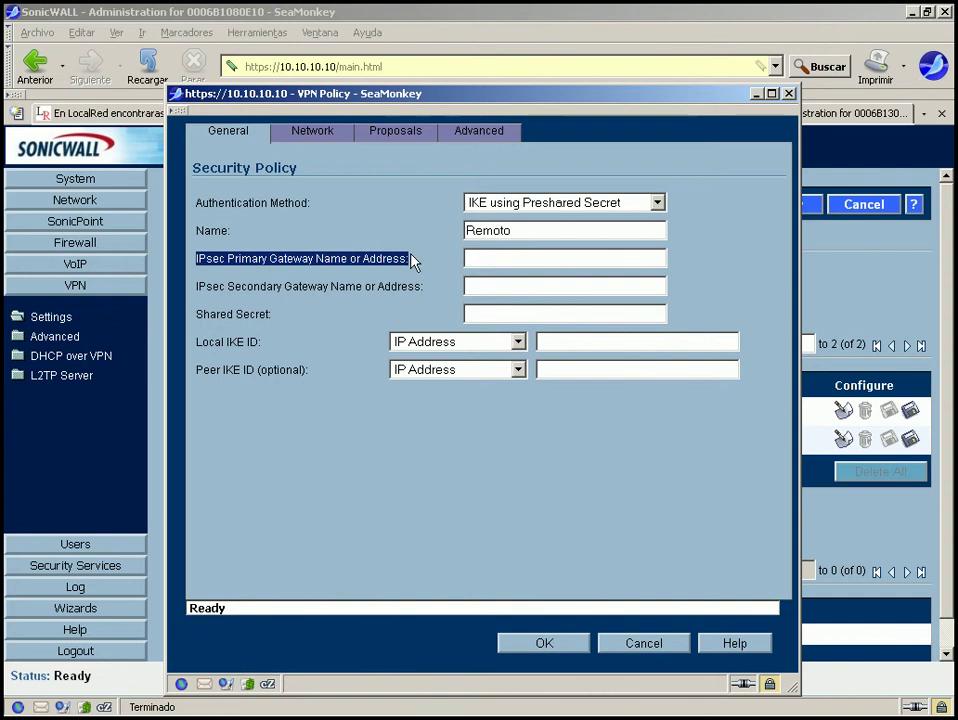
pyautogui.click(348, 258)
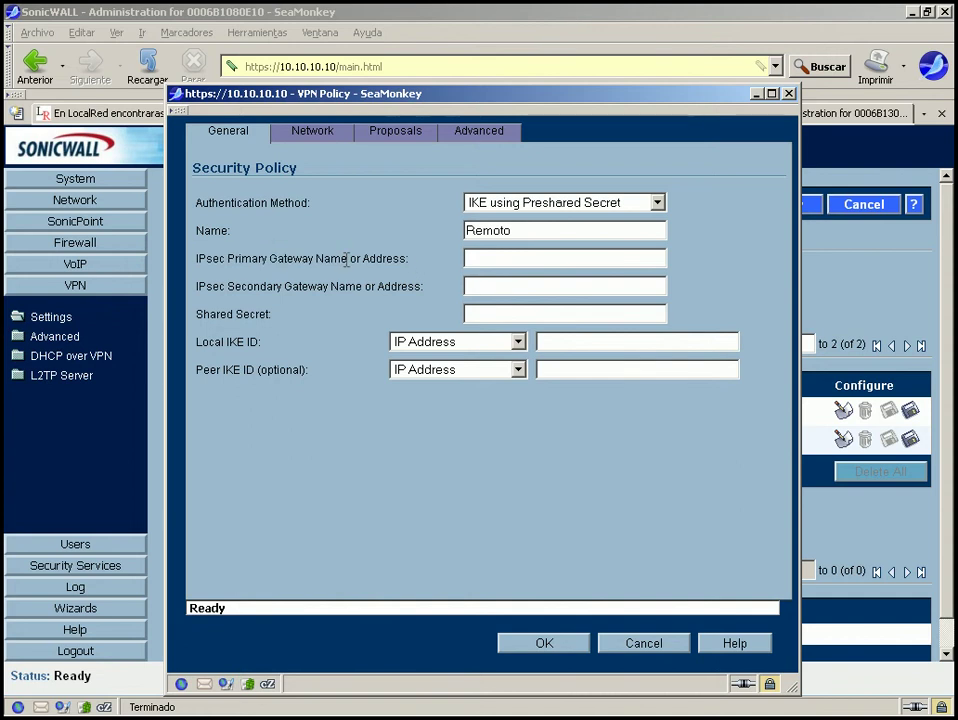
pyautogui.moveTo(348, 258); pyautogui.dragTo(277, 259)
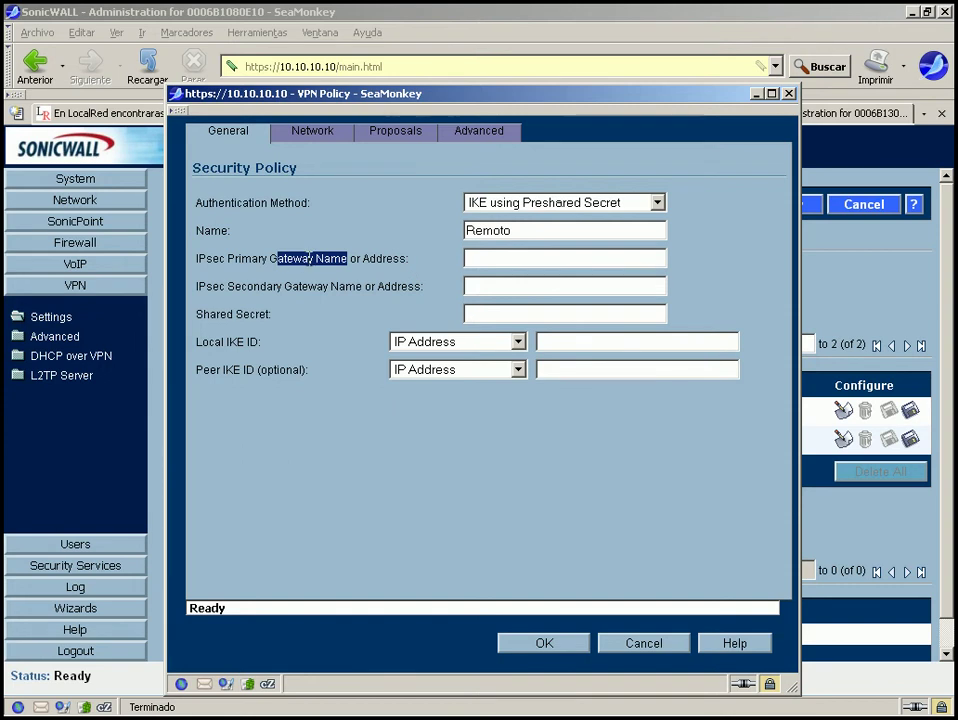
pyautogui.click(311, 259)
pyautogui.moveTo(407, 258); pyautogui.dragTo(207, 261)
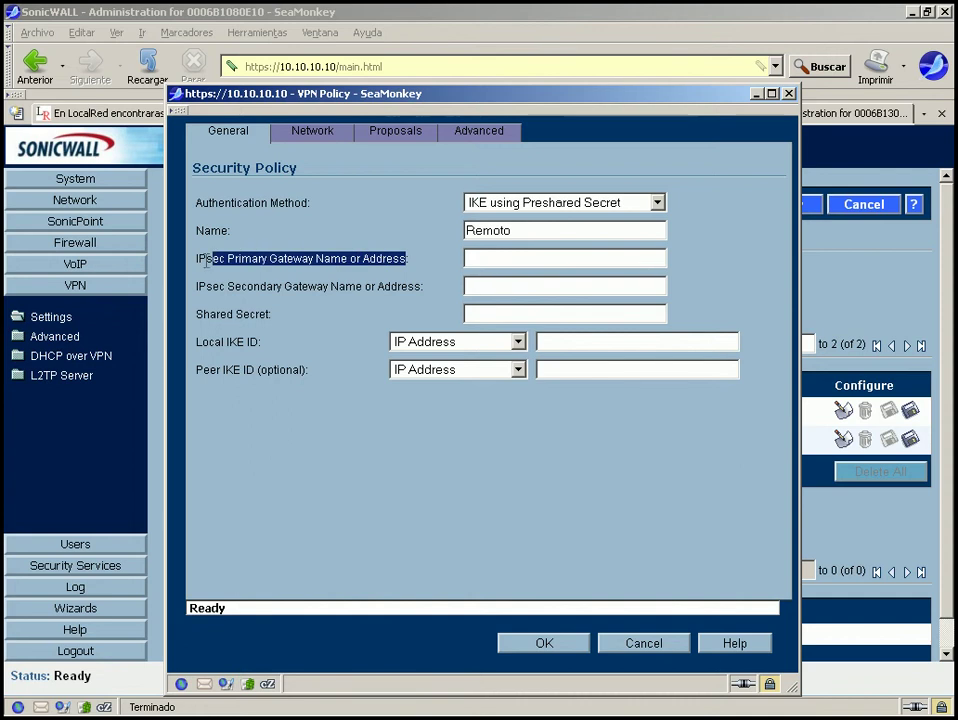
# Start entering the IPsec Primary Gateway address, clearing the stray placeholder text.
pyautogui.click(493, 255)
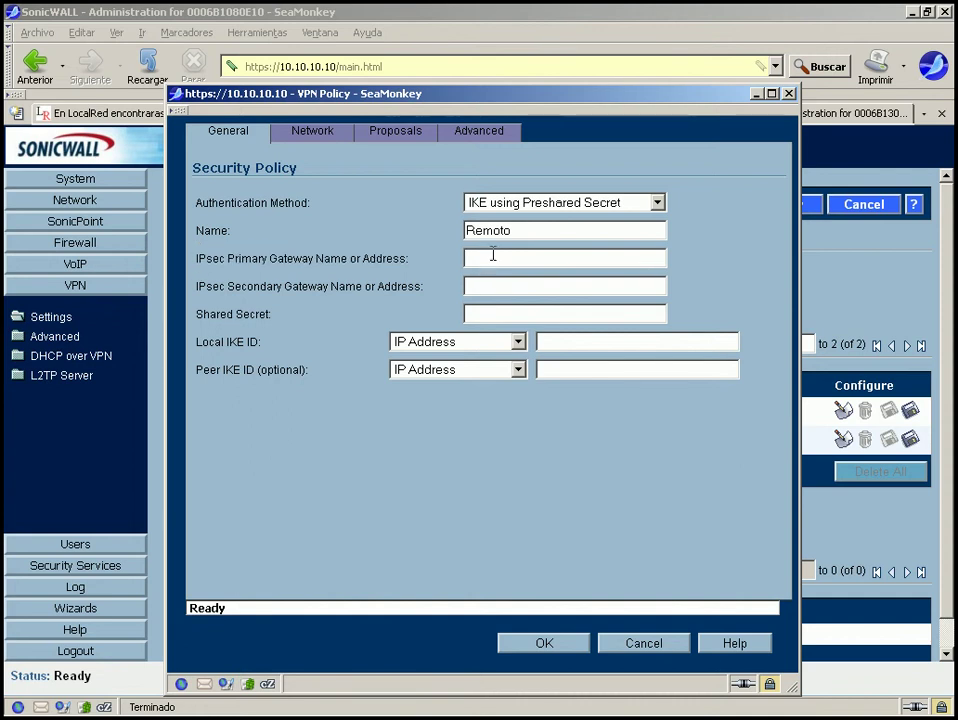
pyautogui.moveTo(408, 256); pyautogui.dragTo(195, 271)
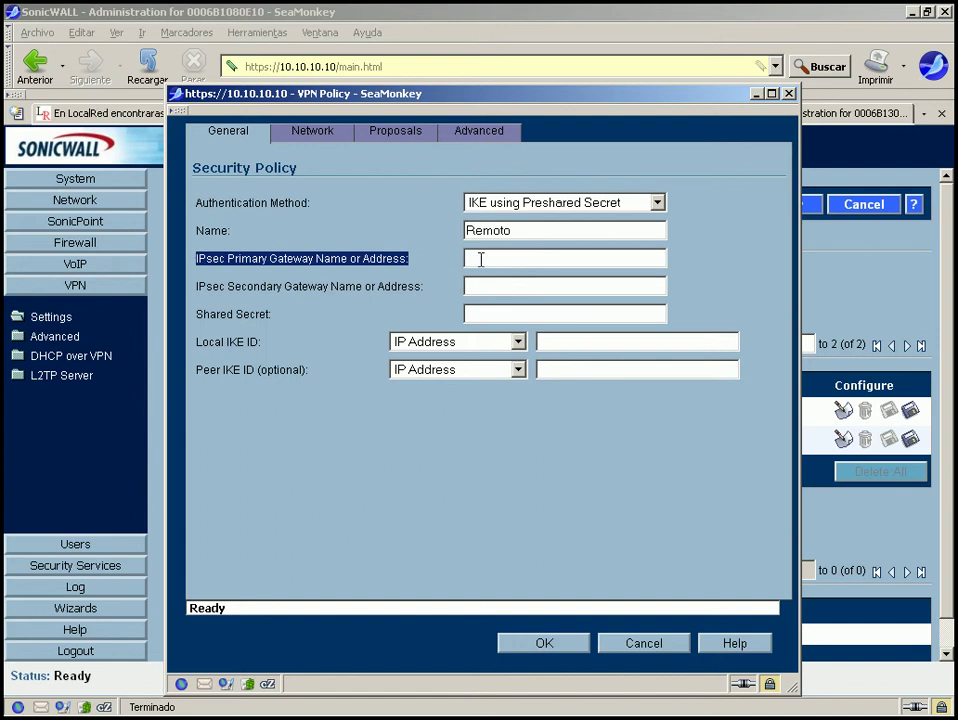
pyautogui.write('0')
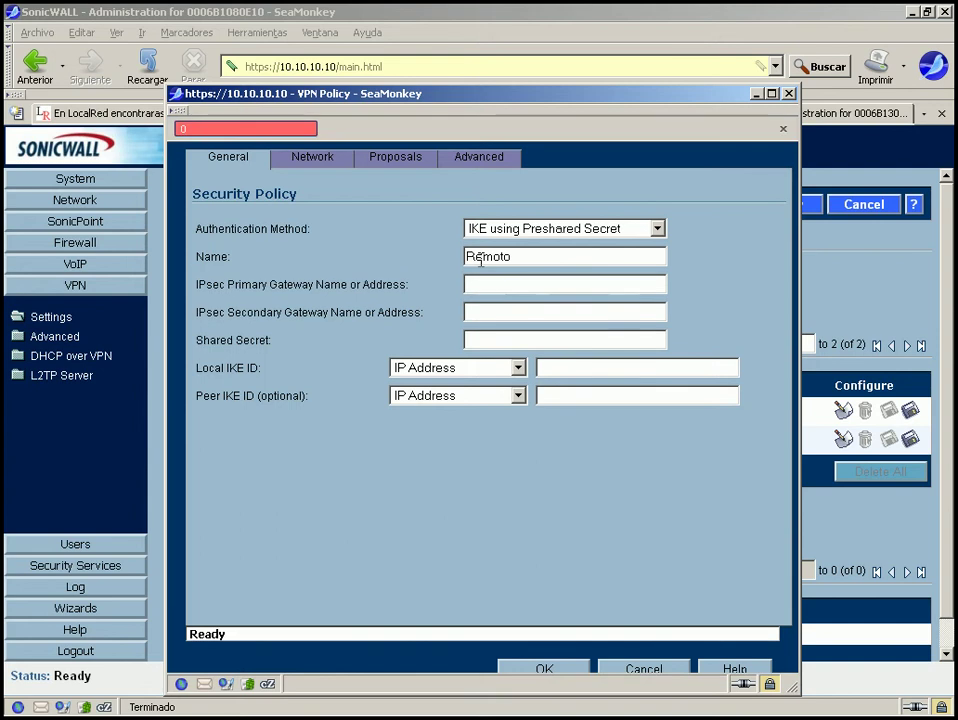
pyautogui.click(524, 287)
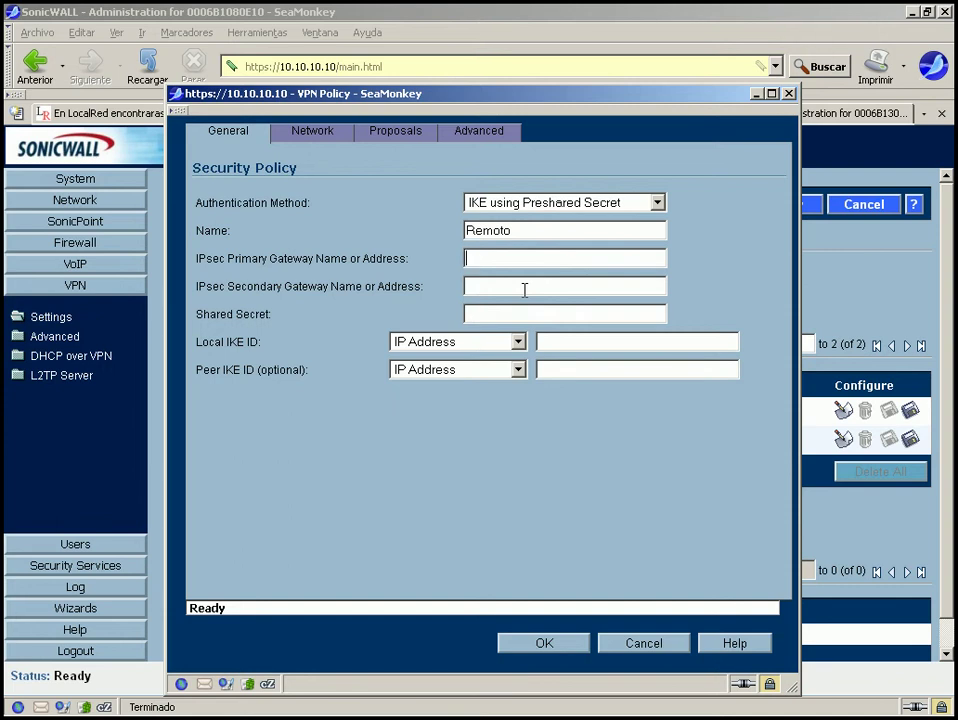
pyautogui.write('0.0.0.0')
pyautogui.press('BackSpace')
pyautogui.press('BackSpace')
pyautogui.press('BackSpace')
pyautogui.press('BackSpace')
pyautogui.press('BackSpace')
pyautogui.press('BackSpace')
pyautogui.press('BackSpace')
# Enter 10.10.10.11 as primary gateway and attempt to save the policy.
pyautogui.write('10.10')
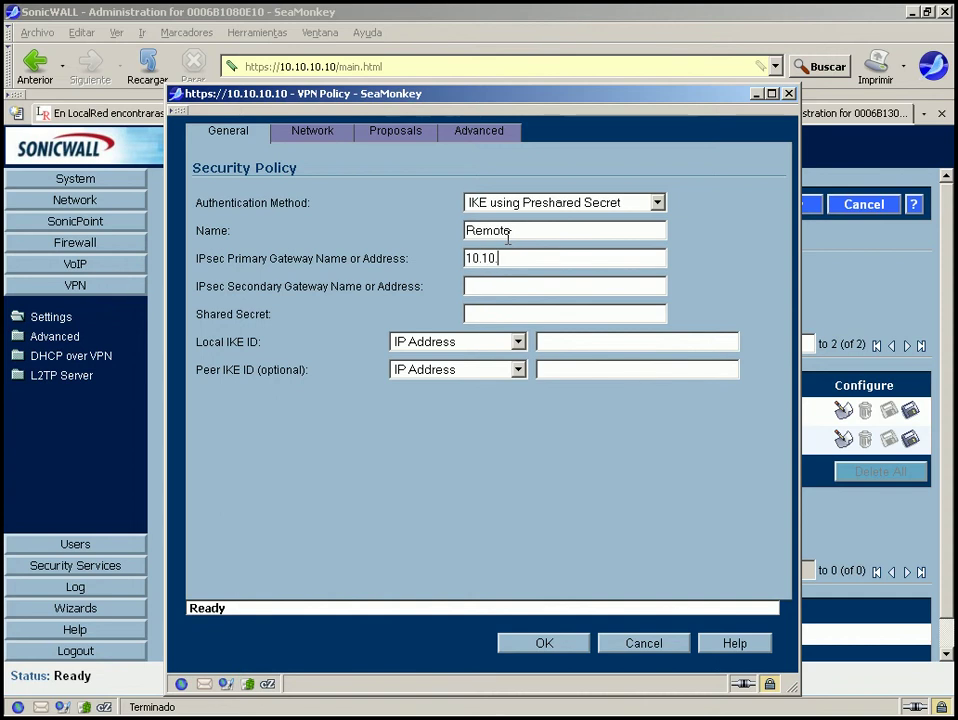
pyautogui.write('.10.11')
pyautogui.click(495, 288)
pyautogui.click(554, 645)
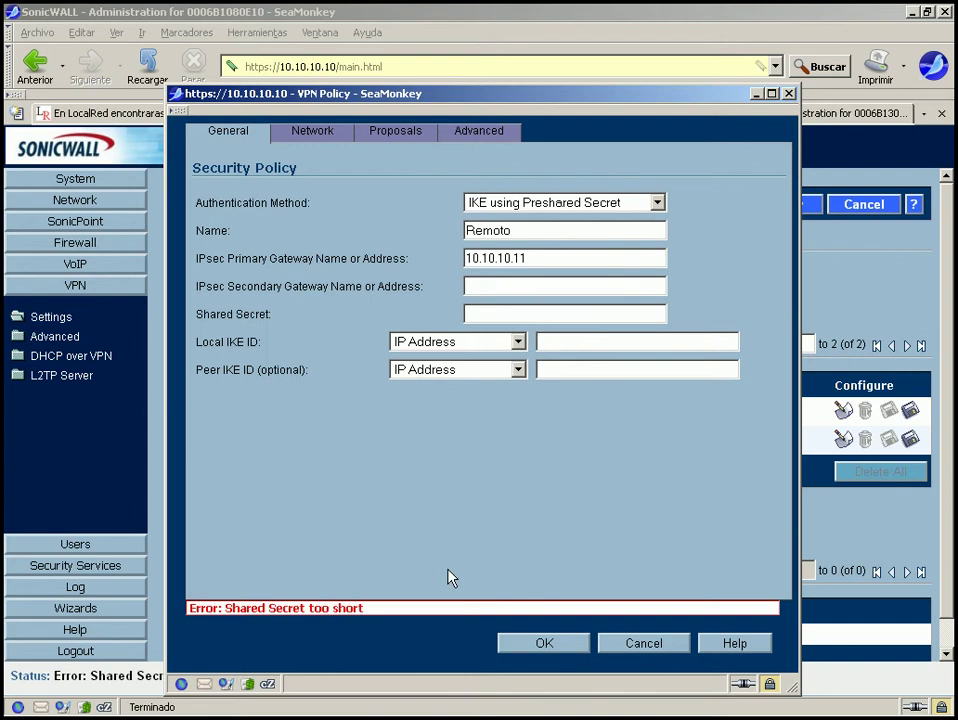
pyautogui.click(493, 313)
pyautogui.click(478, 314)
pyautogui.write('Tunel')
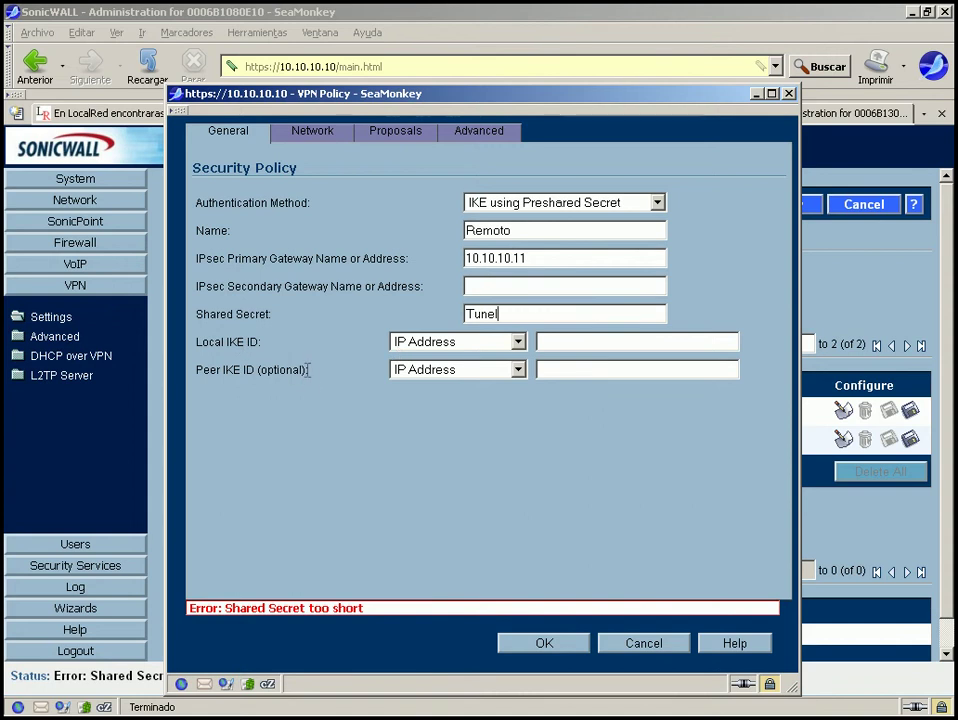
pyautogui.moveTo(308, 370); pyautogui.dragTo(256, 370)
pyautogui.click(349, 398)
# Try Domain Name and Email Address, then set Local and Peer IKE ID types to SonicWALL Identifier.
pyautogui.click(470, 346)
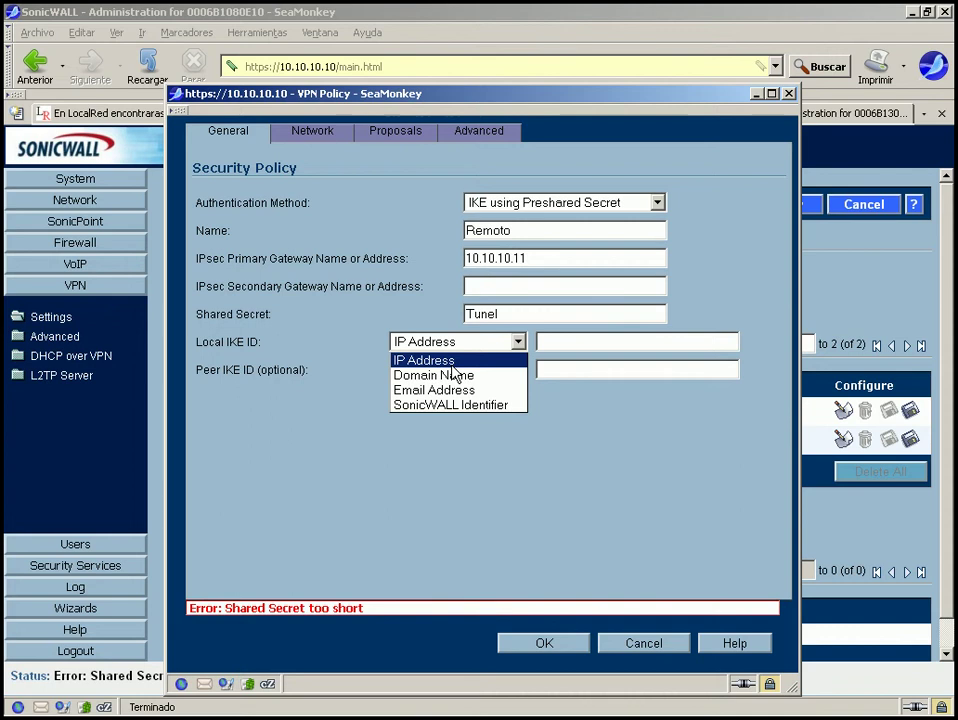
pyautogui.click(453, 376)
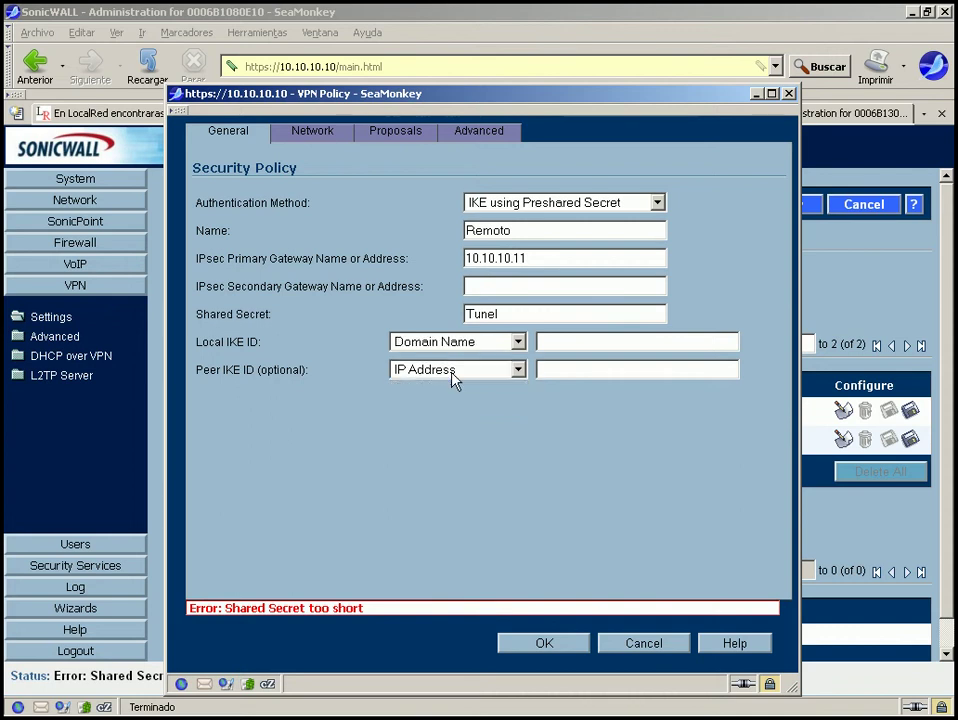
pyautogui.click(471, 342)
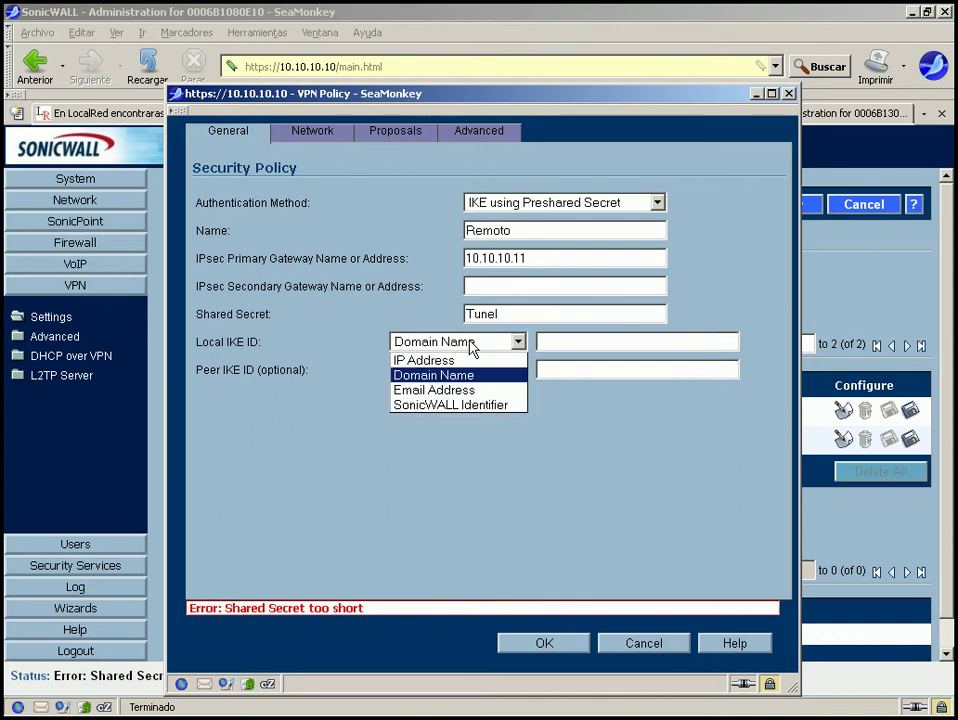
pyautogui.click(462, 390)
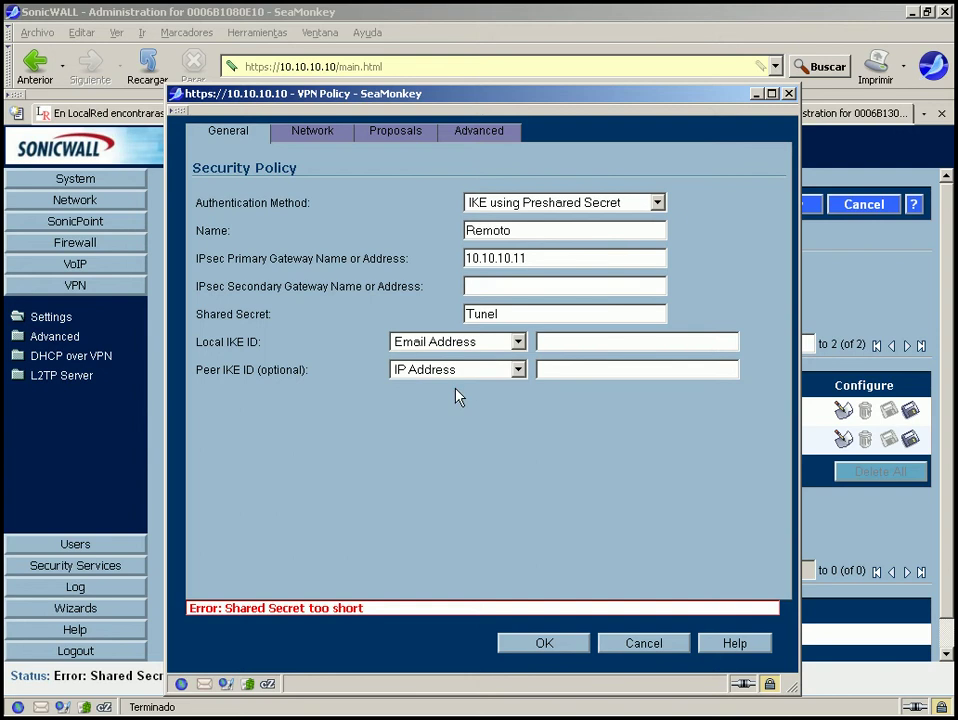
pyautogui.click(487, 343)
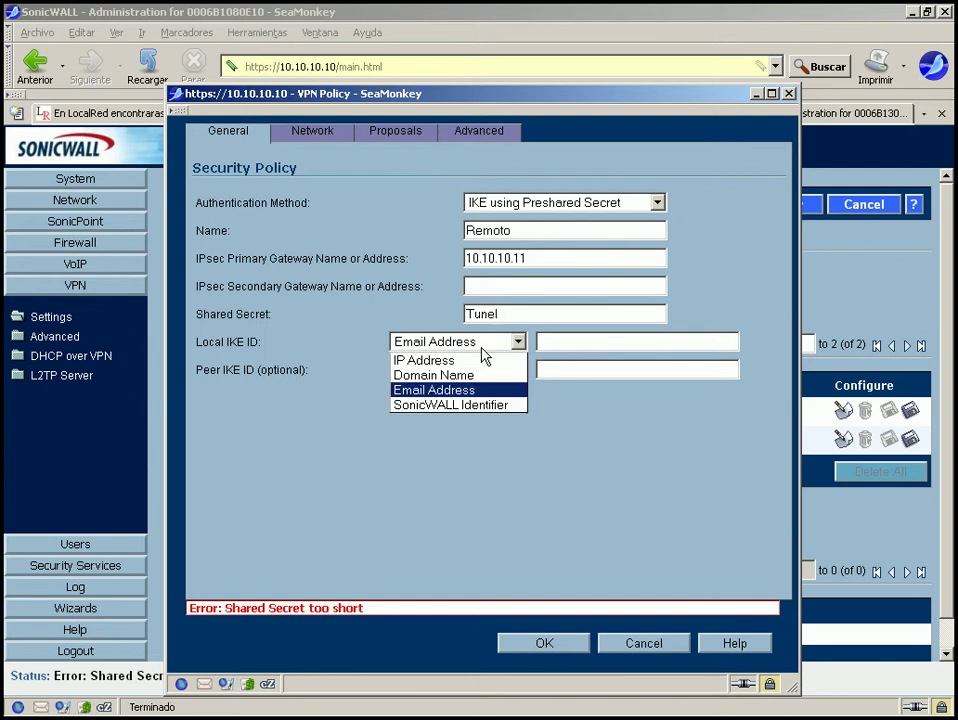
pyautogui.click(460, 405)
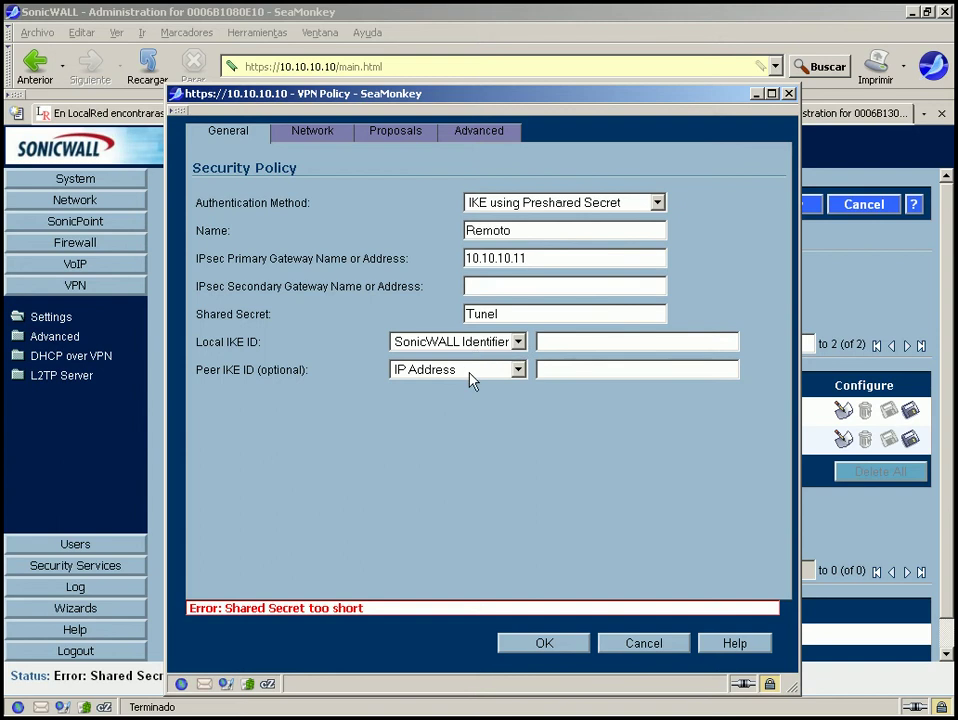
pyautogui.click(476, 372)
pyautogui.click(463, 434)
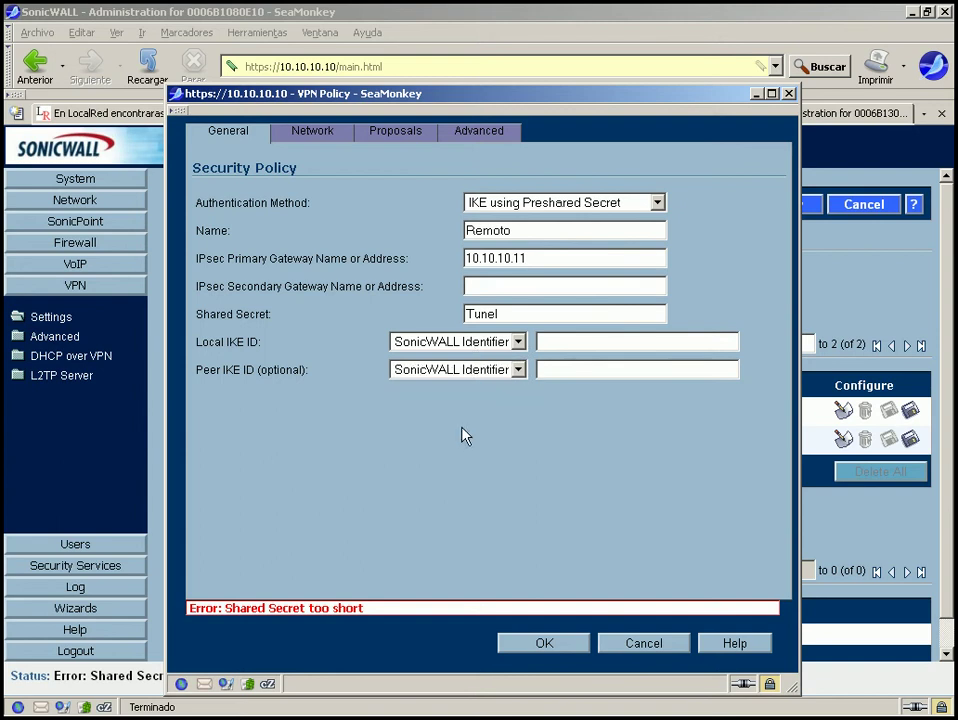
pyautogui.click(462, 343)
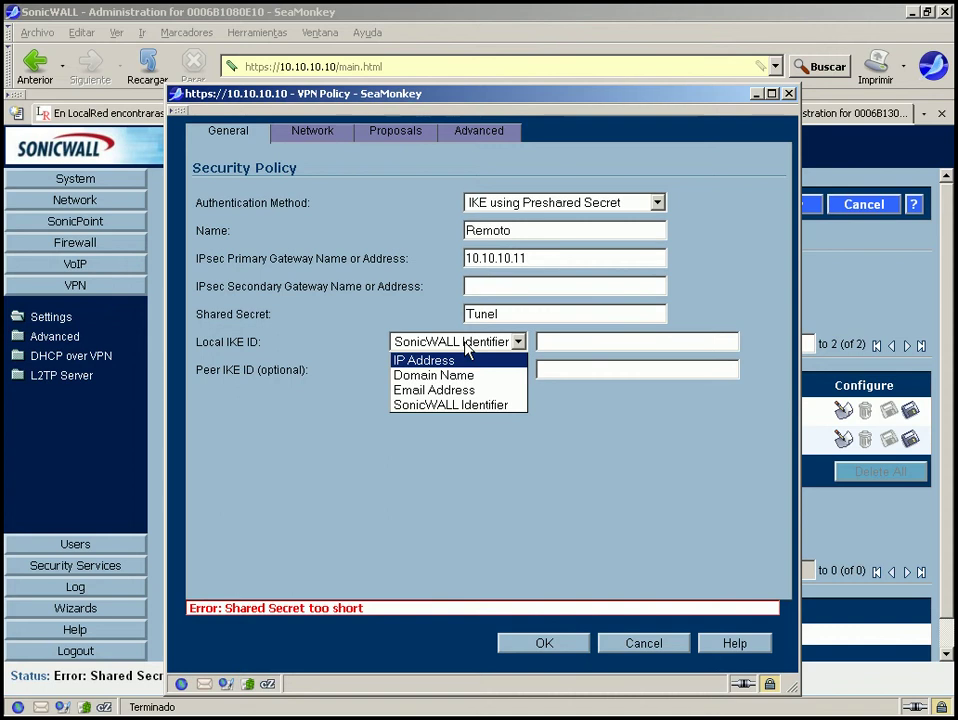
pyautogui.click(466, 345)
# Change both Local and Peer IKE ID types to Email Address.
pyautogui.click(466, 345)
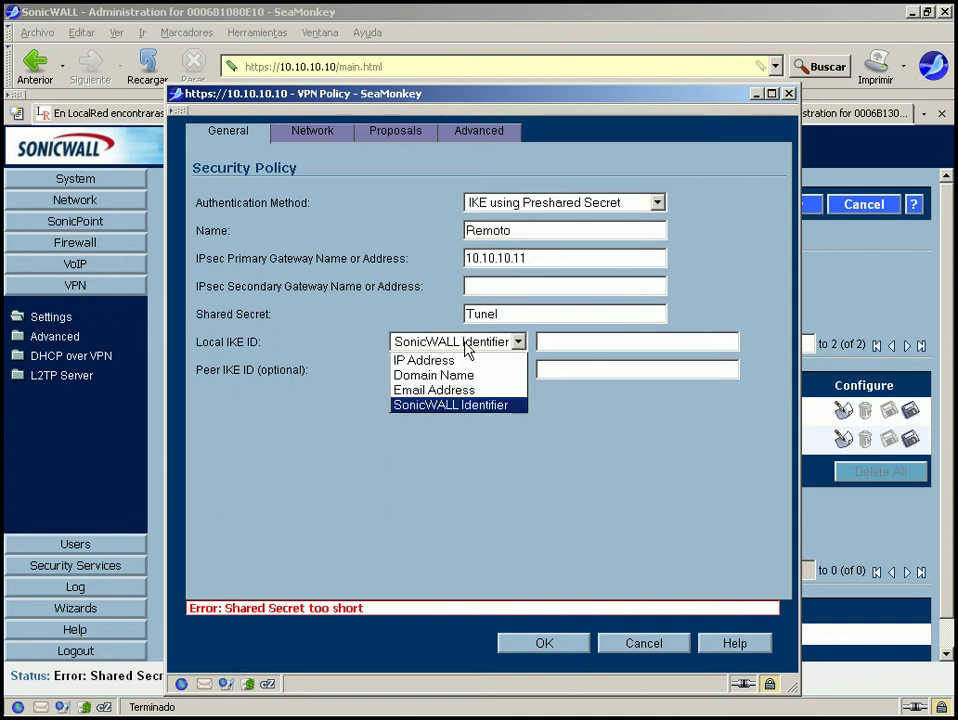
pyautogui.click(454, 391)
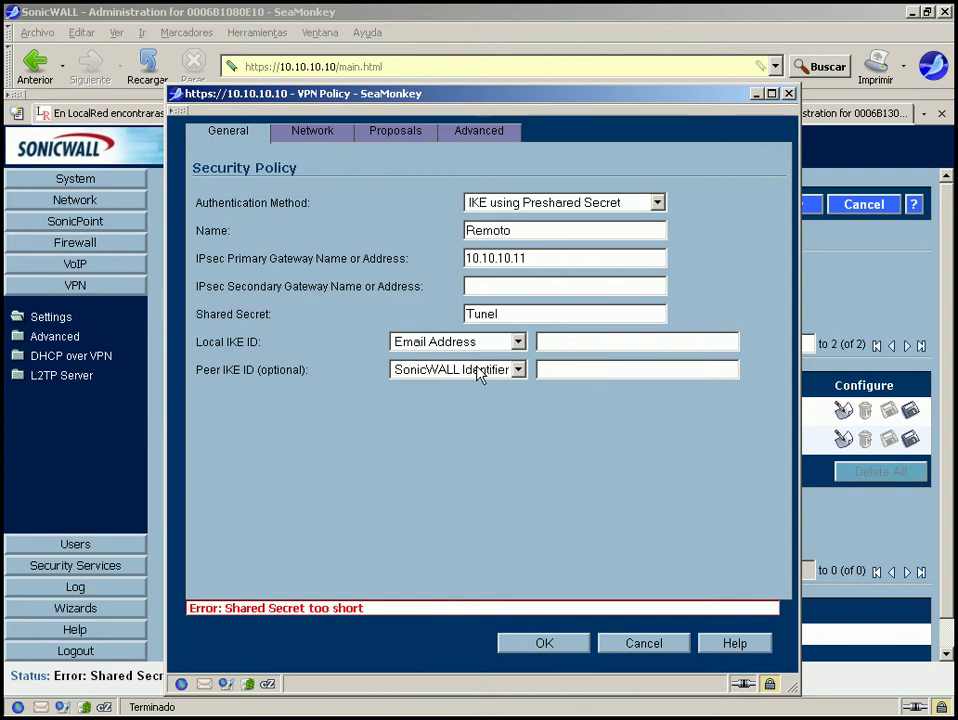
pyautogui.click(478, 370)
pyautogui.click(466, 418)
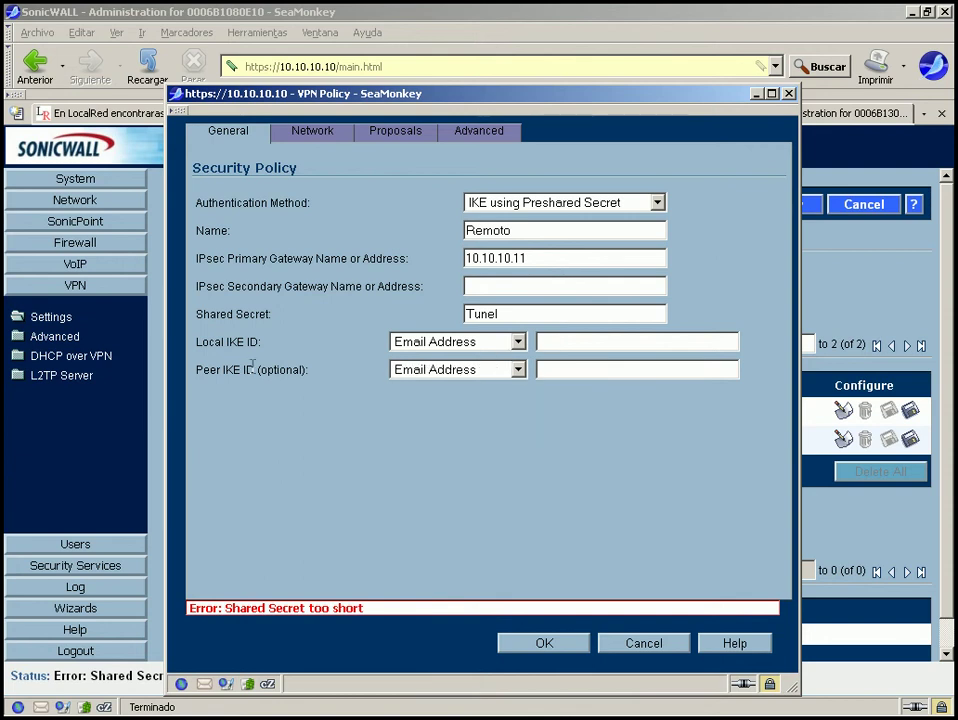
# Set both Local and Peer IKE ID types back to SonicWALL Identifier.
pyautogui.click(570, 336)
pyautogui.moveTo(194, 341); pyautogui.dragTo(258, 341)
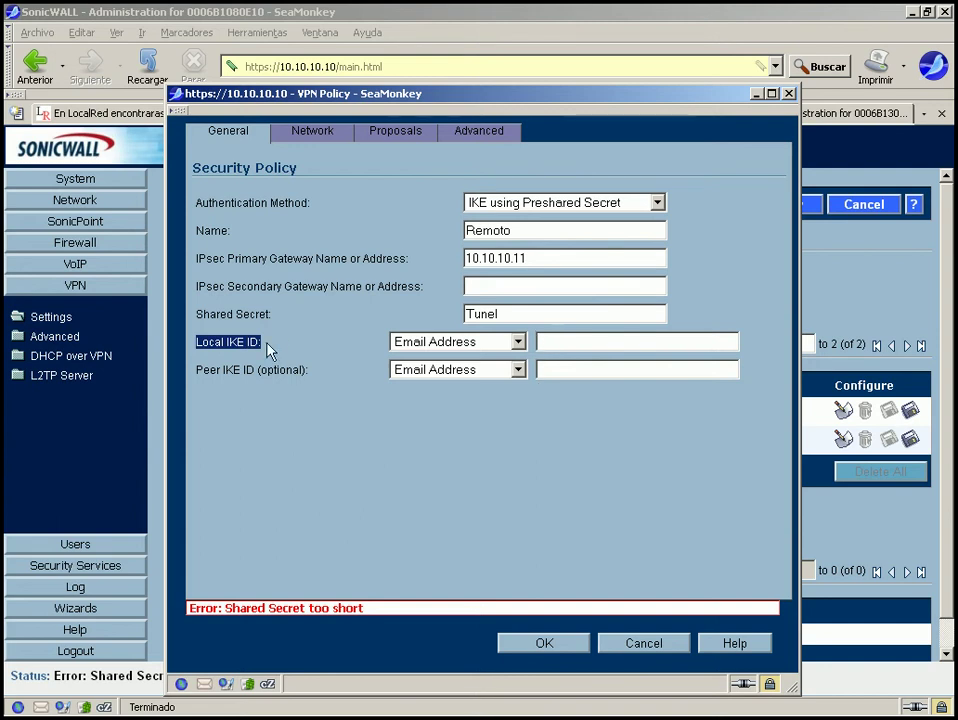
pyautogui.moveTo(203, 370); pyautogui.dragTo(311, 372)
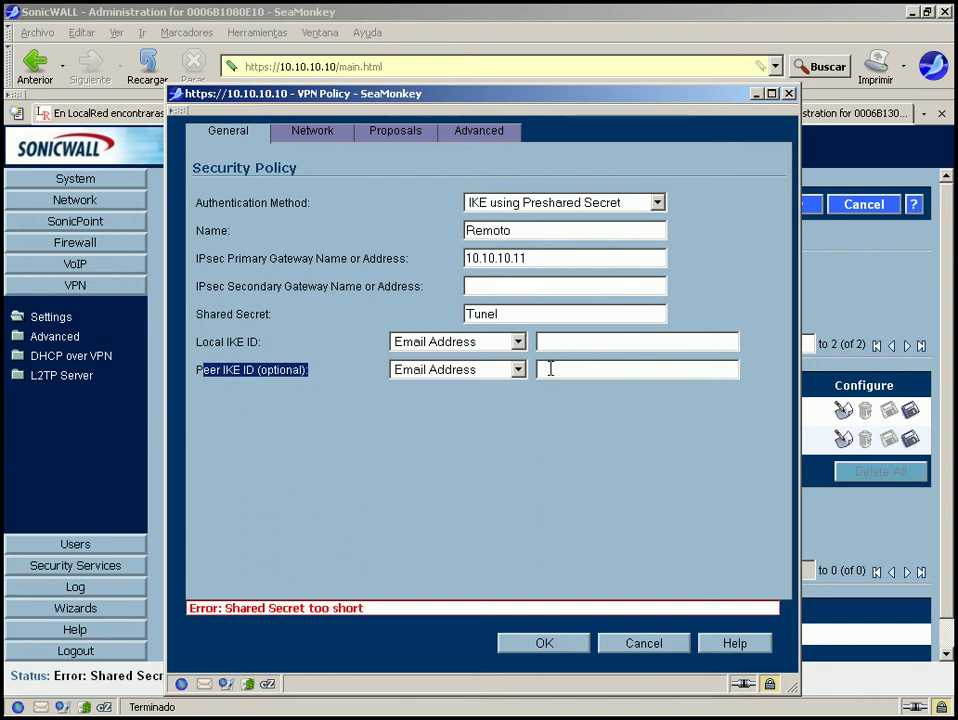
pyautogui.moveTo(195, 342); pyautogui.dragTo(278, 340)
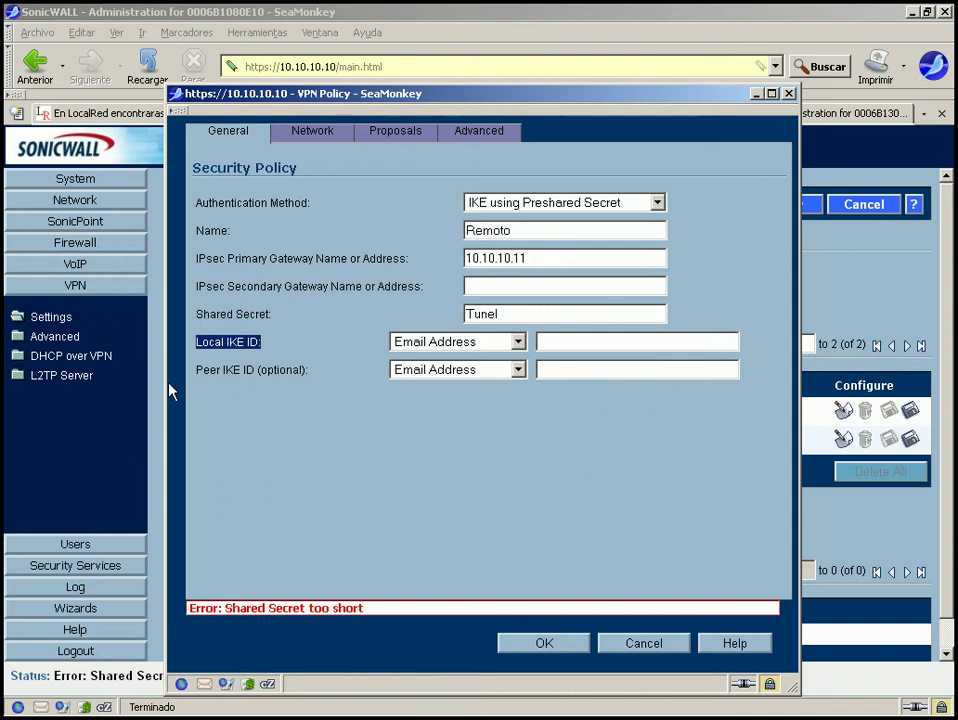
pyautogui.click(518, 342)
pyautogui.click(445, 406)
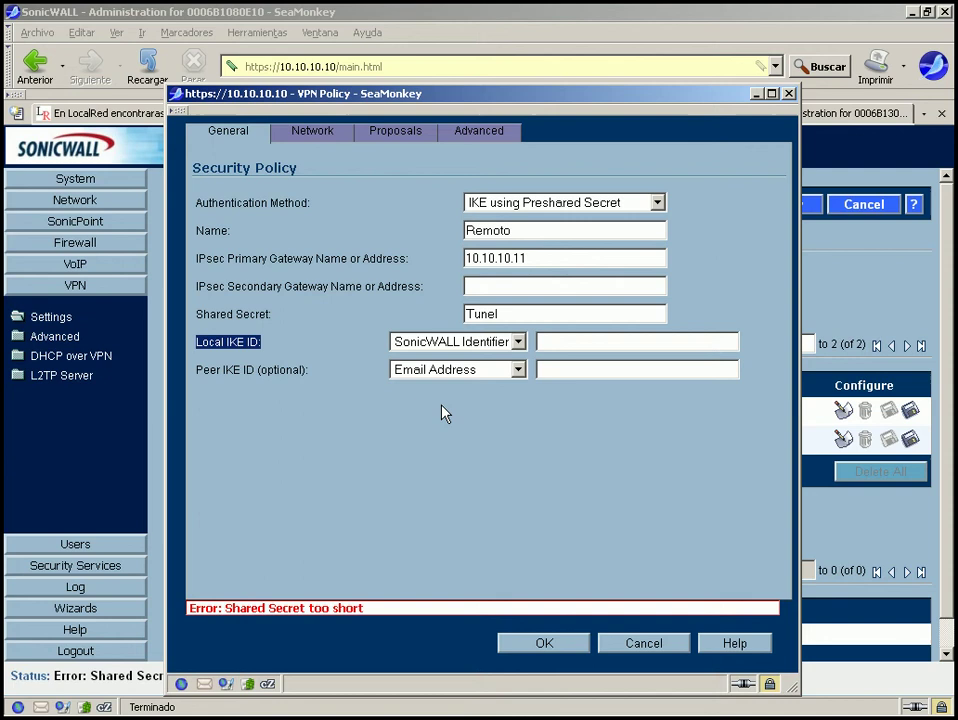
pyautogui.click(518, 369)
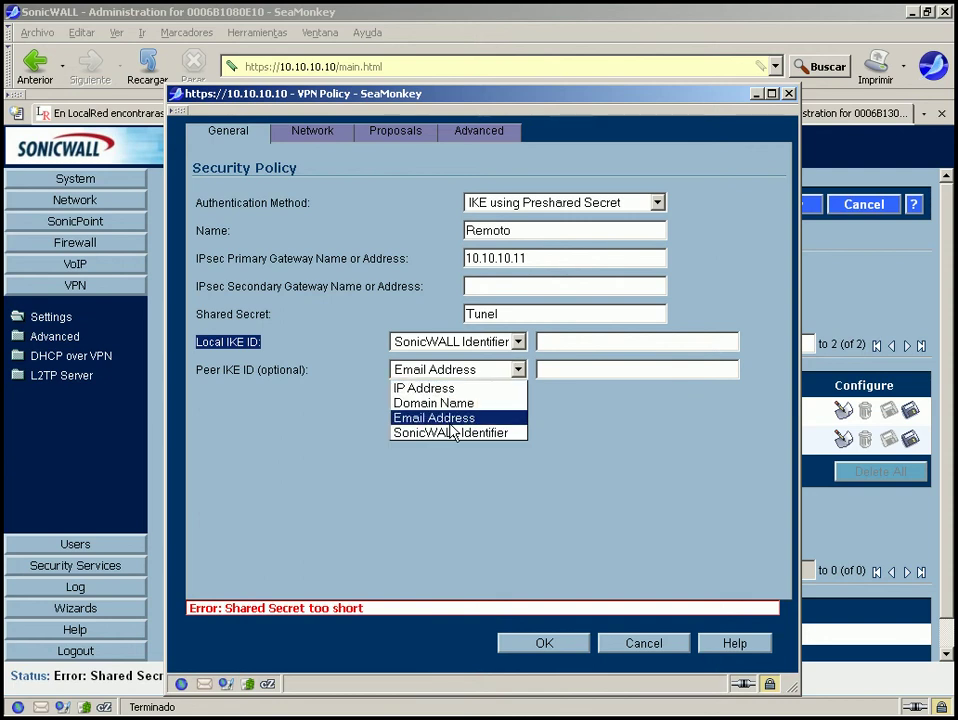
pyautogui.click(452, 432)
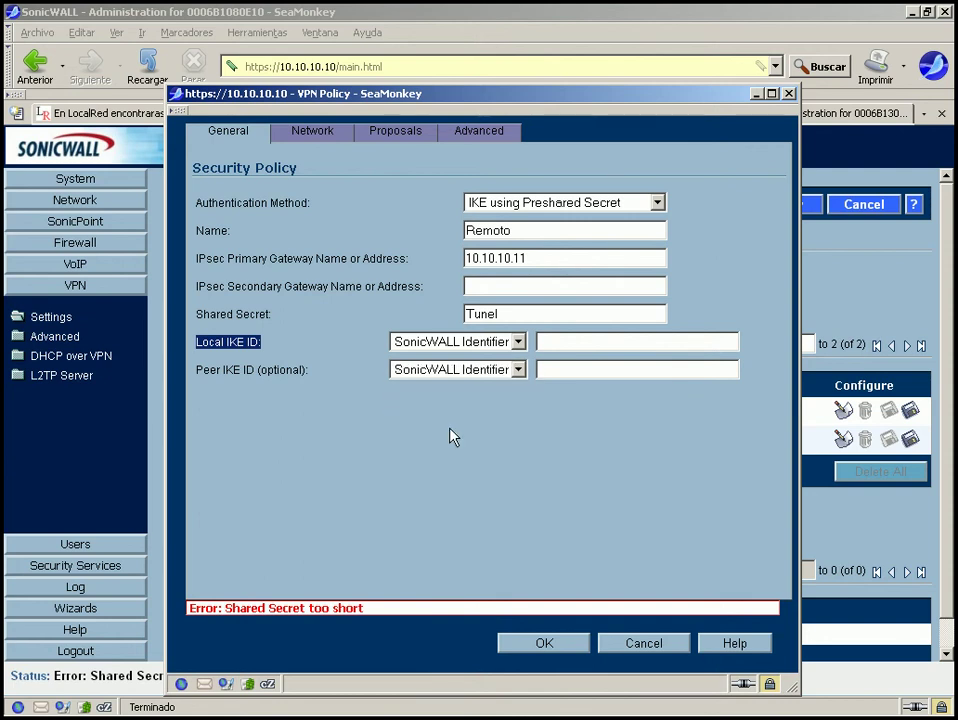
# Copy this firewall's identifier 0006B1080E10 into the Local IKE ID field.
pyautogui.moveTo(398, 105); pyautogui.dragTo(660, 401)
pyautogui.moveTo(434, 304); pyautogui.dragTo(309, 303)
pyautogui.rightClick(341, 313)
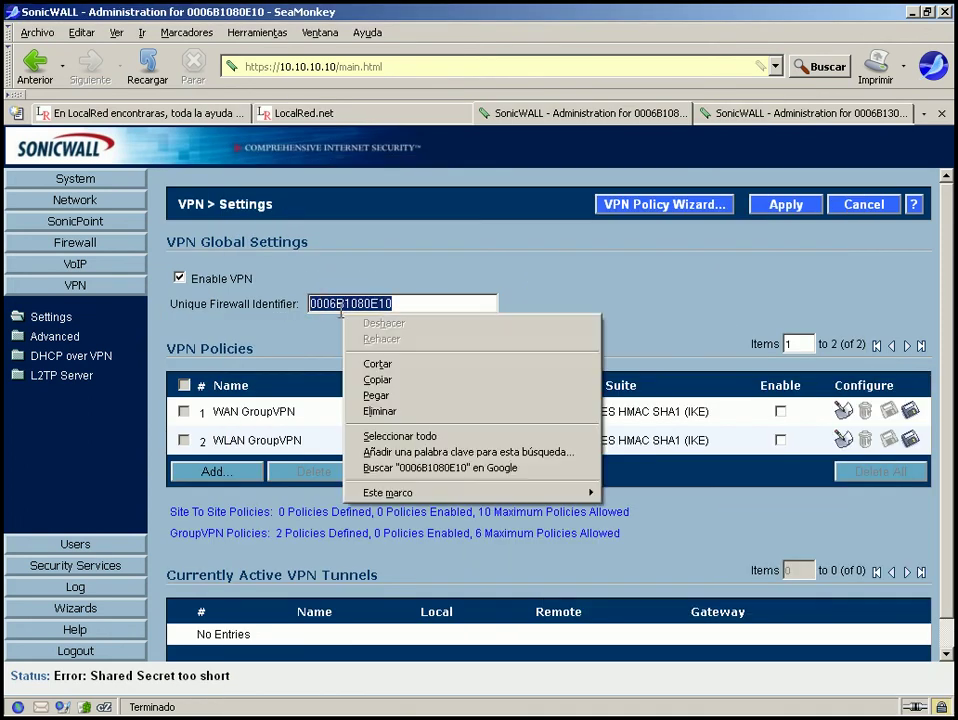
pyautogui.click(390, 381)
pyautogui.moveTo(521, 712)
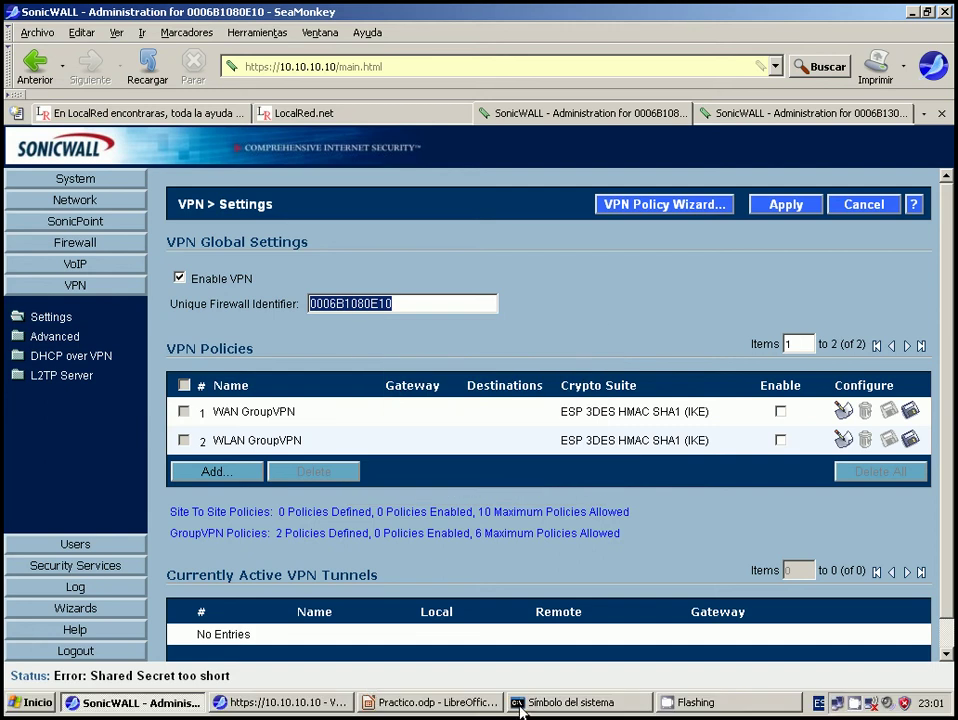
pyautogui.click(310, 706)
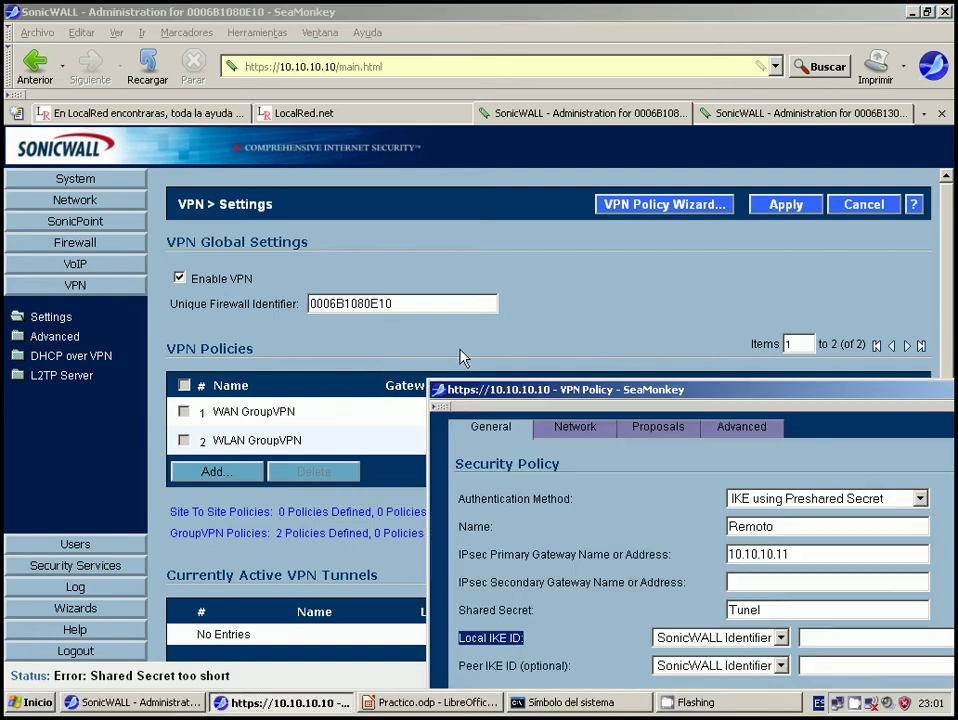
pyautogui.moveTo(496, 389); pyautogui.dragTo(321, 100)
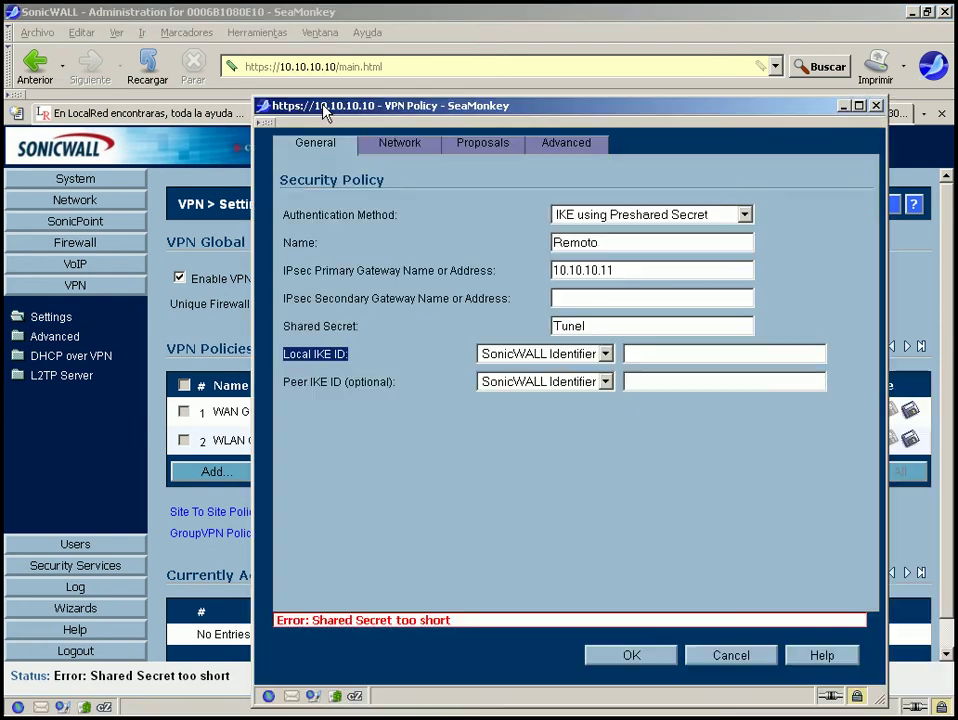
pyautogui.rightClick(641, 360)
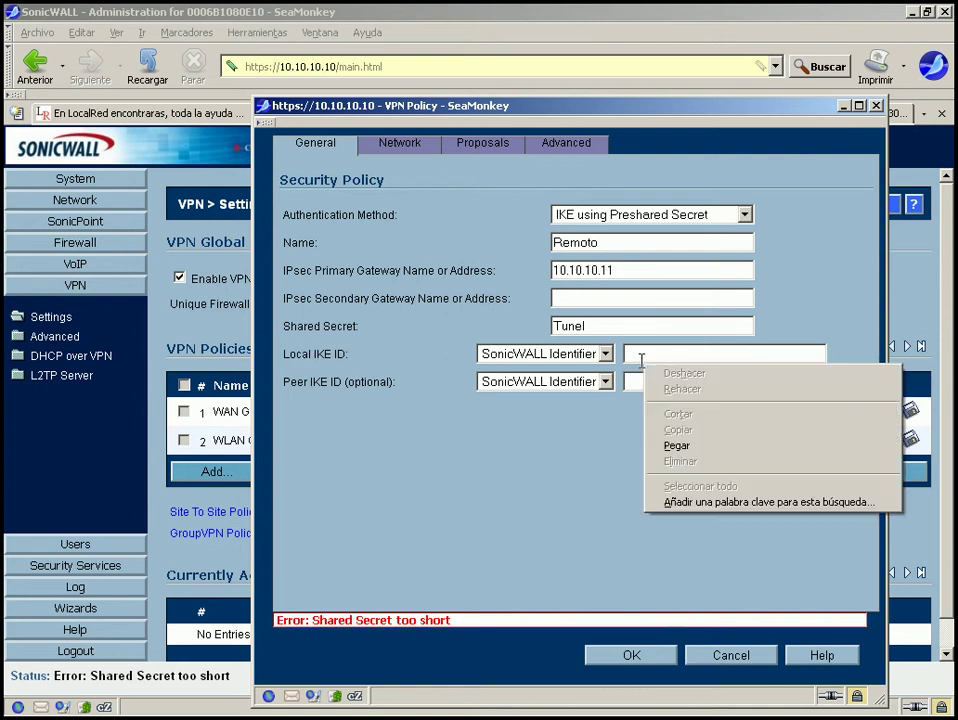
pyautogui.click(676, 446)
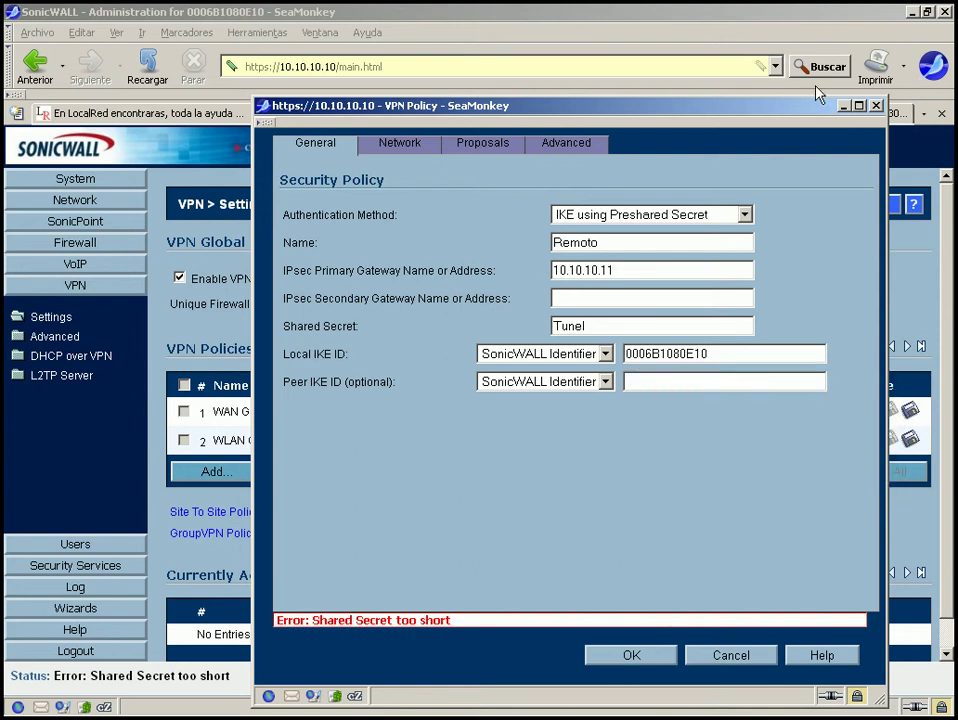
# Paste the 10.10.10.11 firewall's identifier 0006B13098A0 as Peer IKE ID and submit the policy.
pyautogui.moveTo(816, 104); pyautogui.dragTo(576, 186)
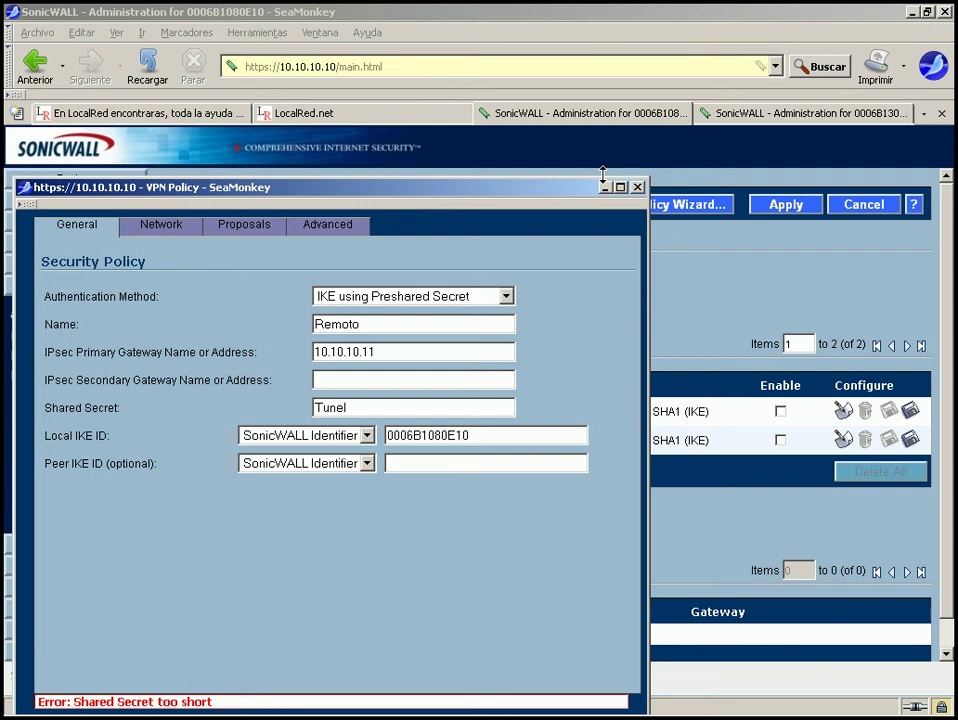
pyautogui.click(758, 118)
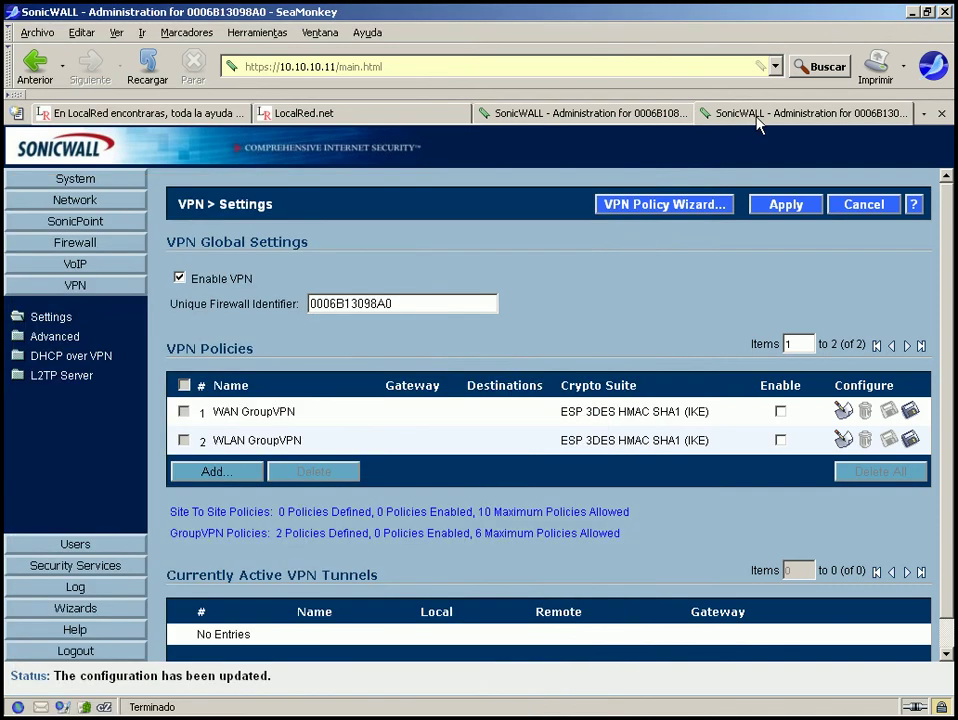
pyautogui.doubleClick(402, 302)
pyautogui.rightClick(336, 307)
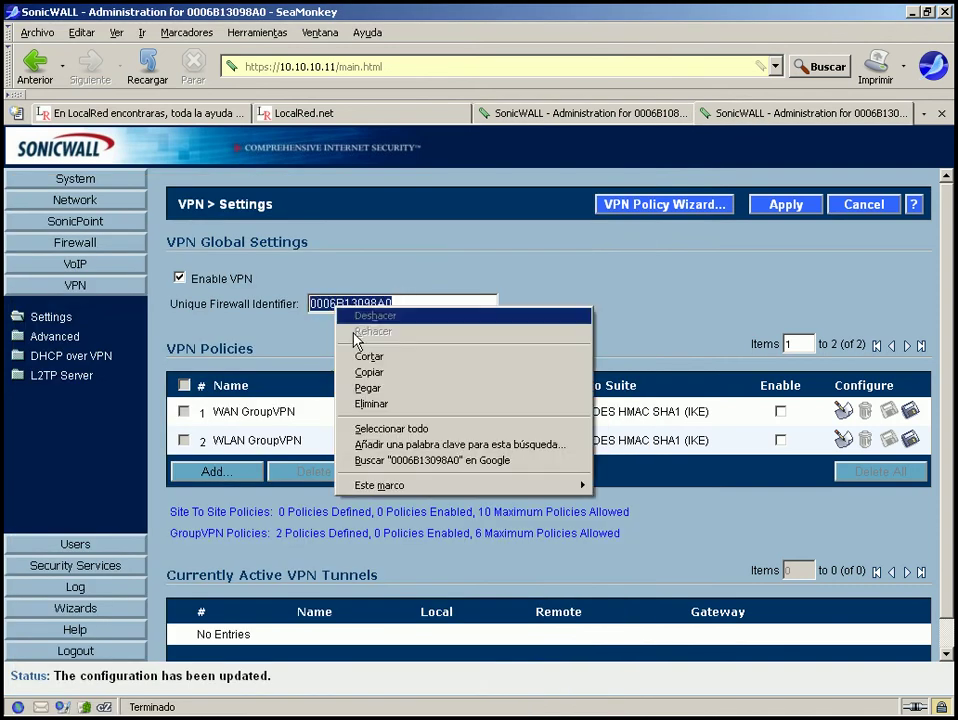
pyautogui.click(385, 373)
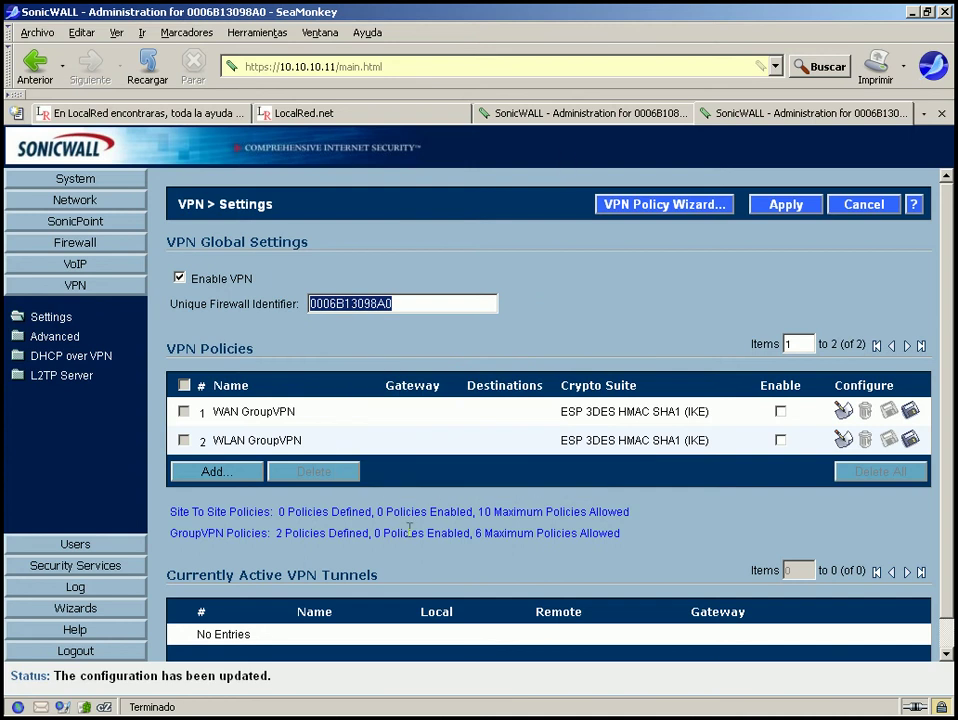
pyautogui.click(300, 702)
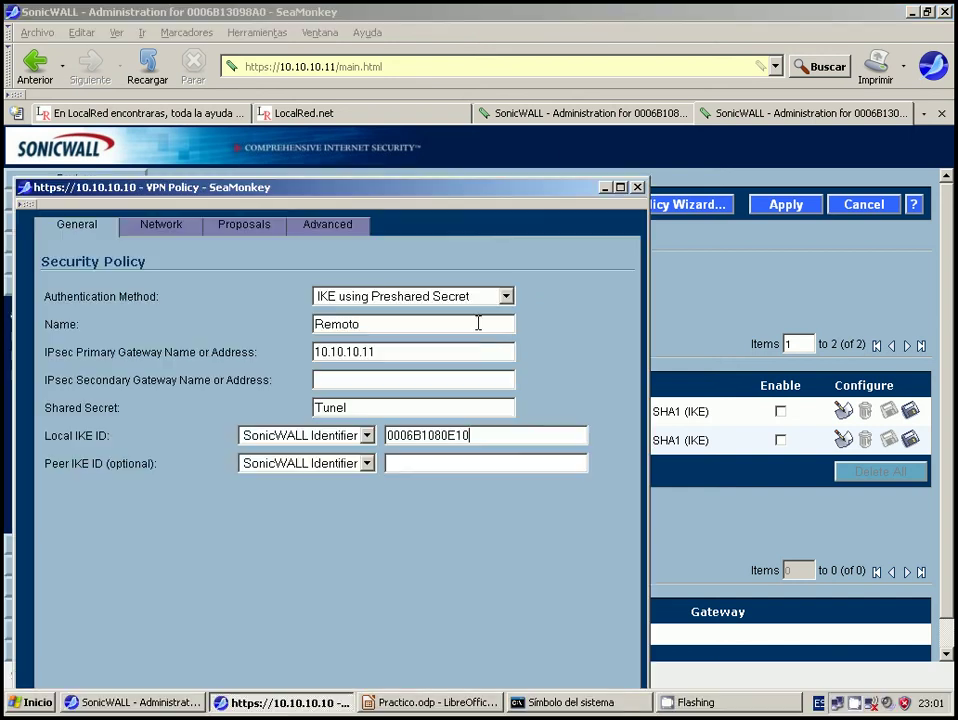
pyautogui.moveTo(507, 190); pyautogui.dragTo(635, 12)
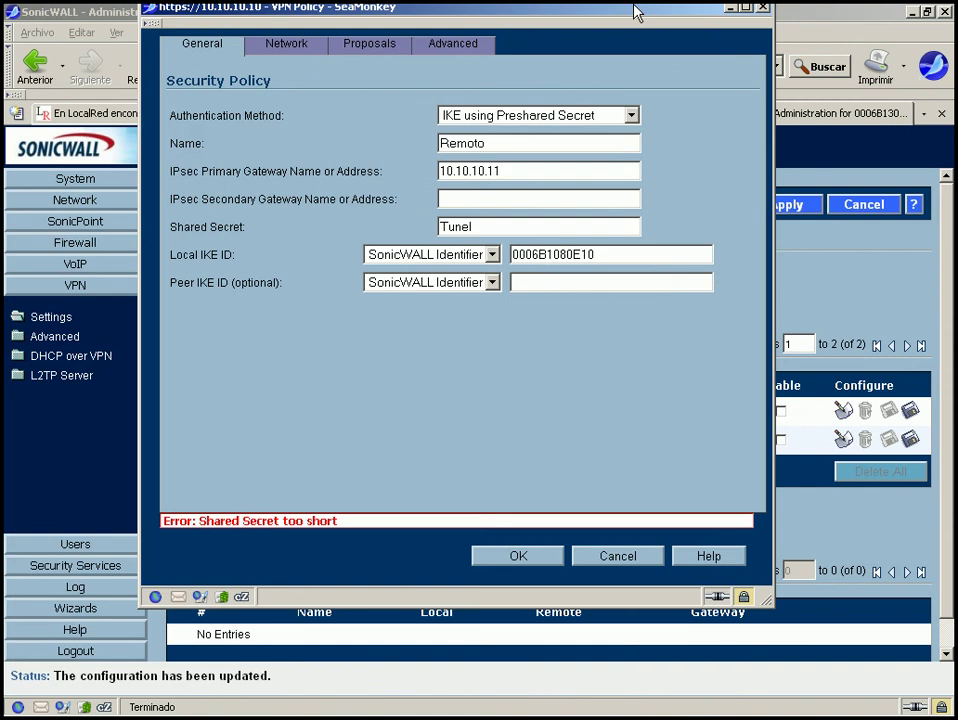
pyautogui.rightClick(551, 282)
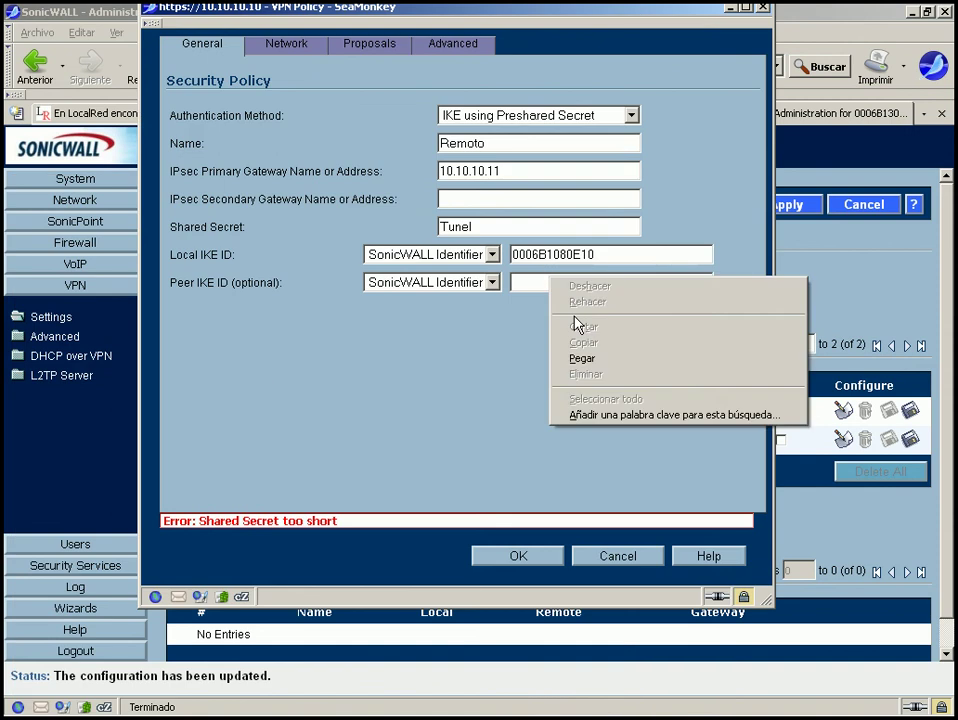
pyautogui.click(582, 358)
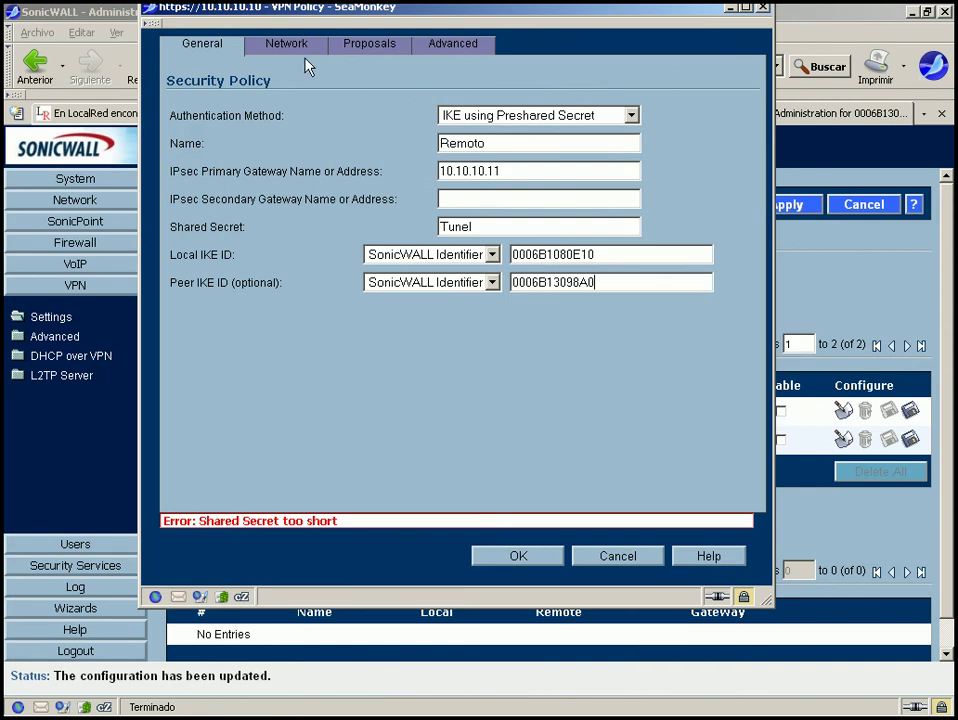
pyautogui.click(527, 556)
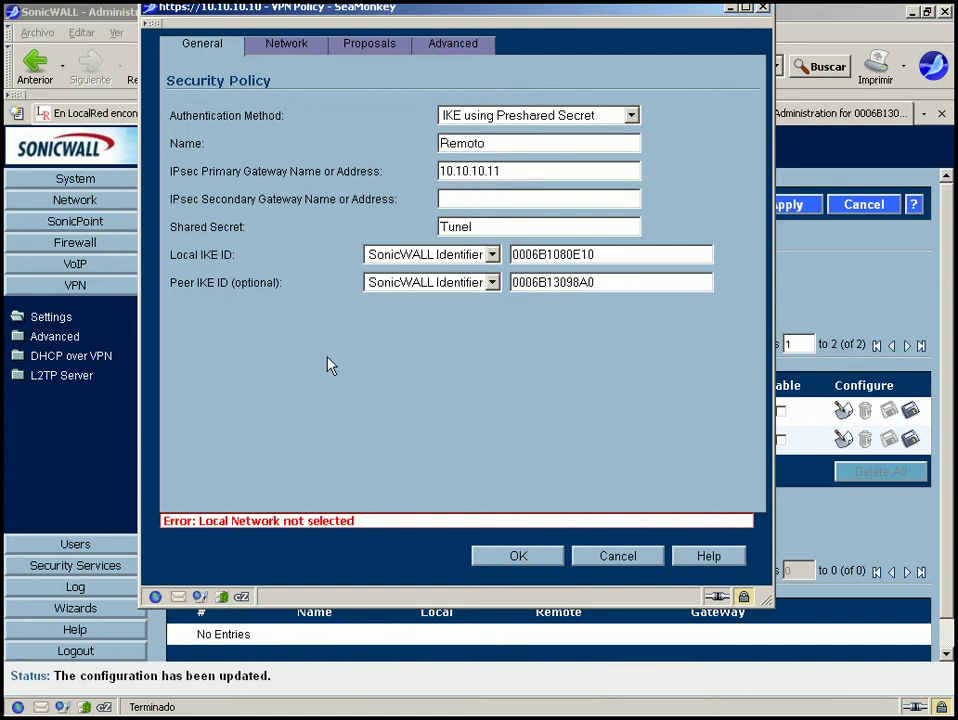
# Bring the Remoto policy window into view and show its Network settings.
pyautogui.moveTo(350, 7); pyautogui.dragTo(449, 157)
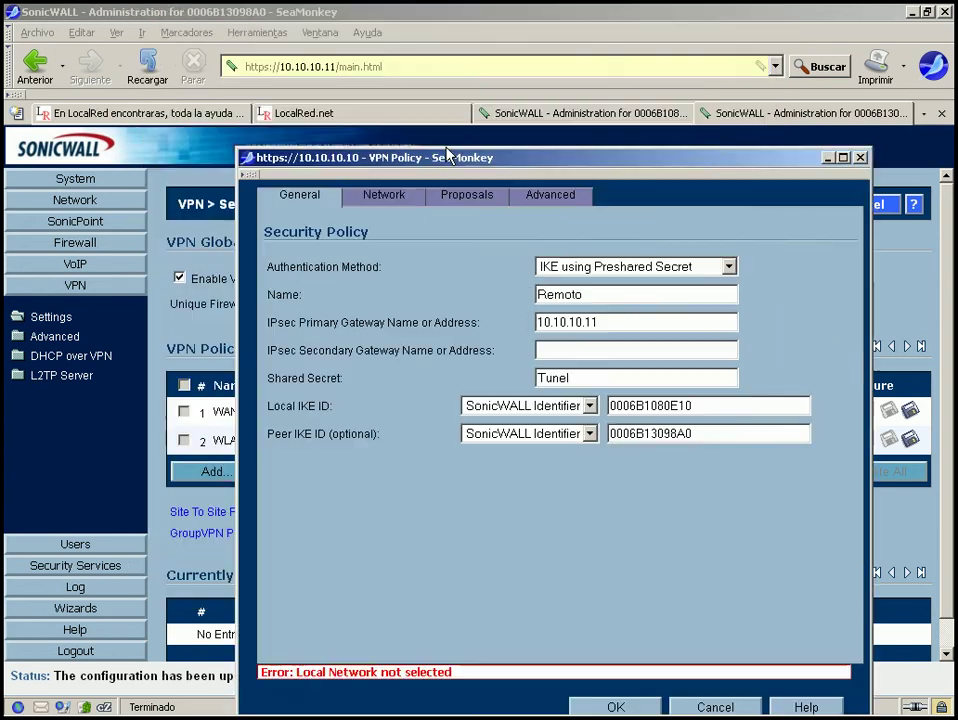
pyautogui.click(405, 198)
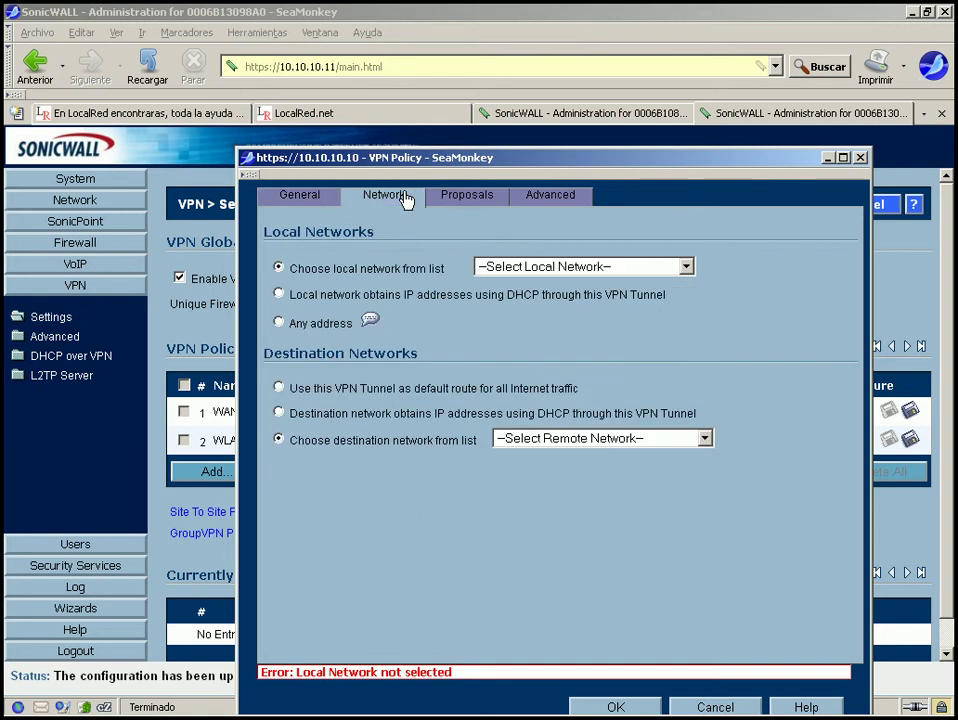
pyautogui.moveTo(445, 159); pyautogui.dragTo(397, 72)
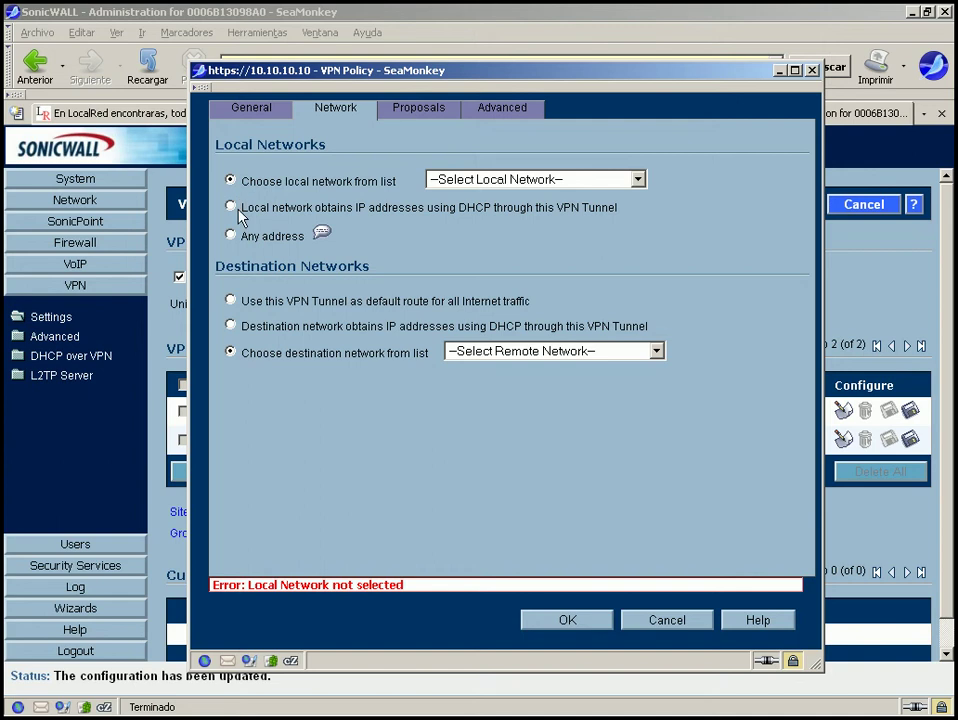
# Review the DHCP local network, default-route and DHCP destination network options.
pyautogui.moveTo(240, 208); pyautogui.dragTo(419, 211)
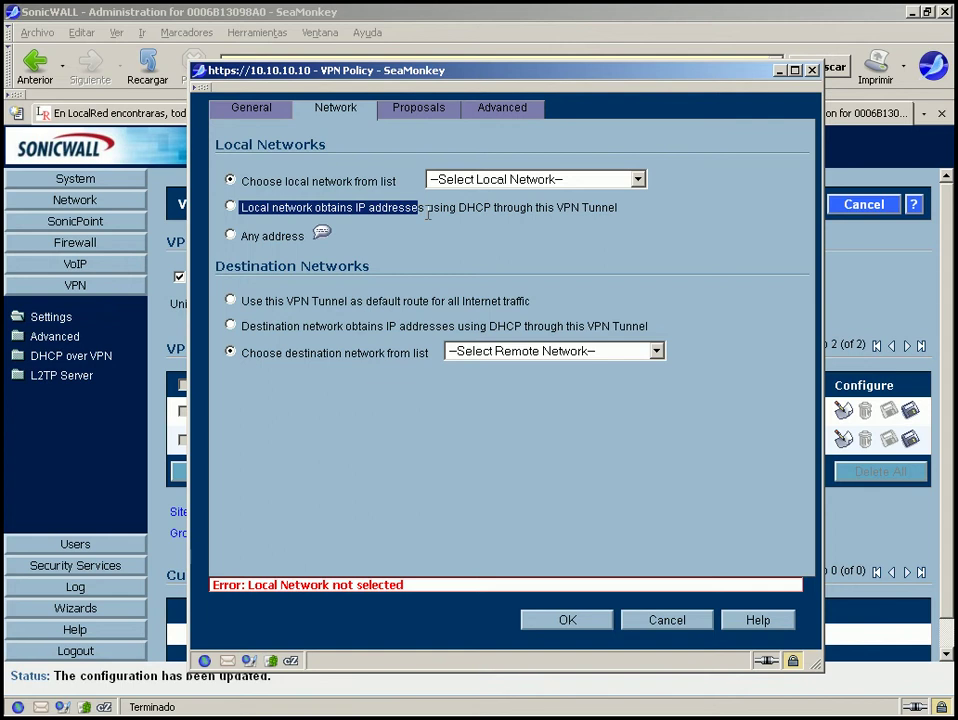
pyautogui.moveTo(427, 208); pyautogui.dragTo(603, 207)
pyautogui.click(626, 215)
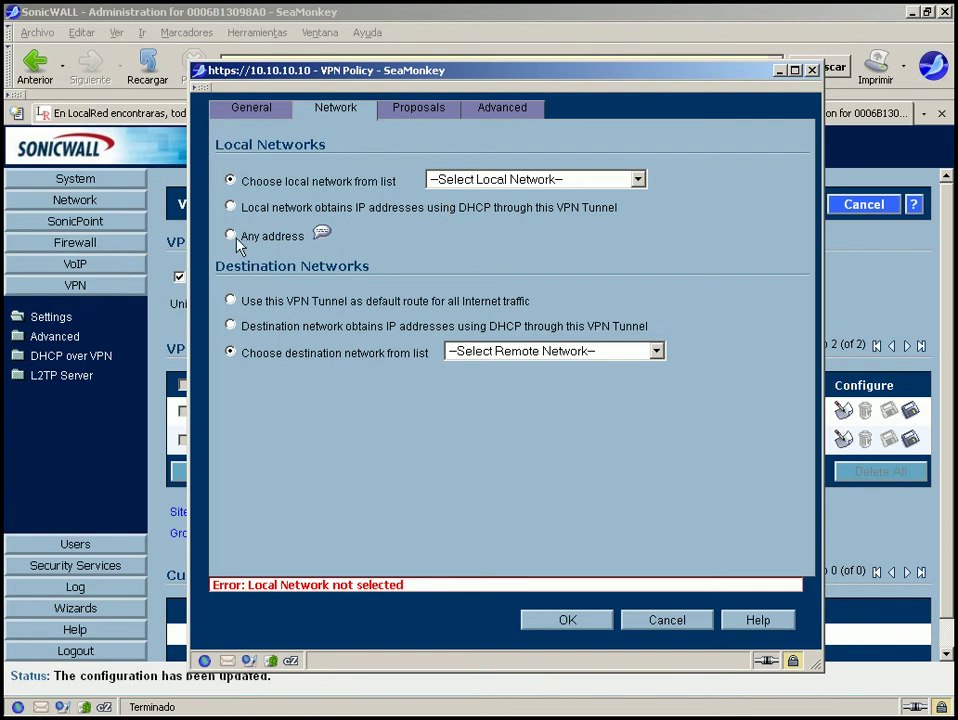
pyautogui.moveTo(320, 236)
pyautogui.moveTo(247, 300); pyautogui.dragTo(544, 302)
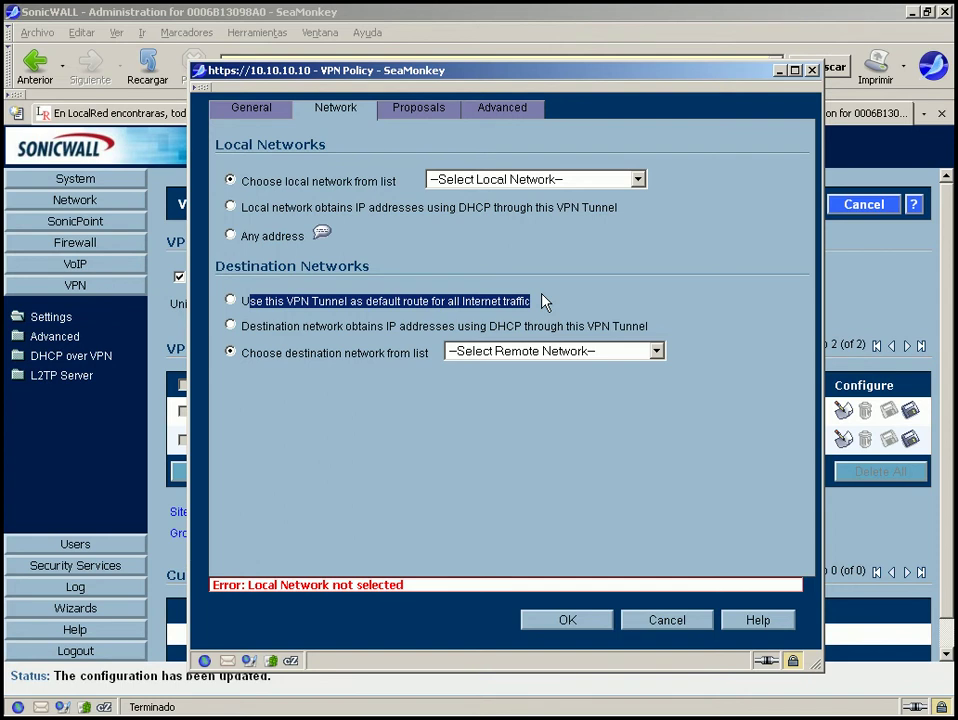
pyautogui.click(369, 308)
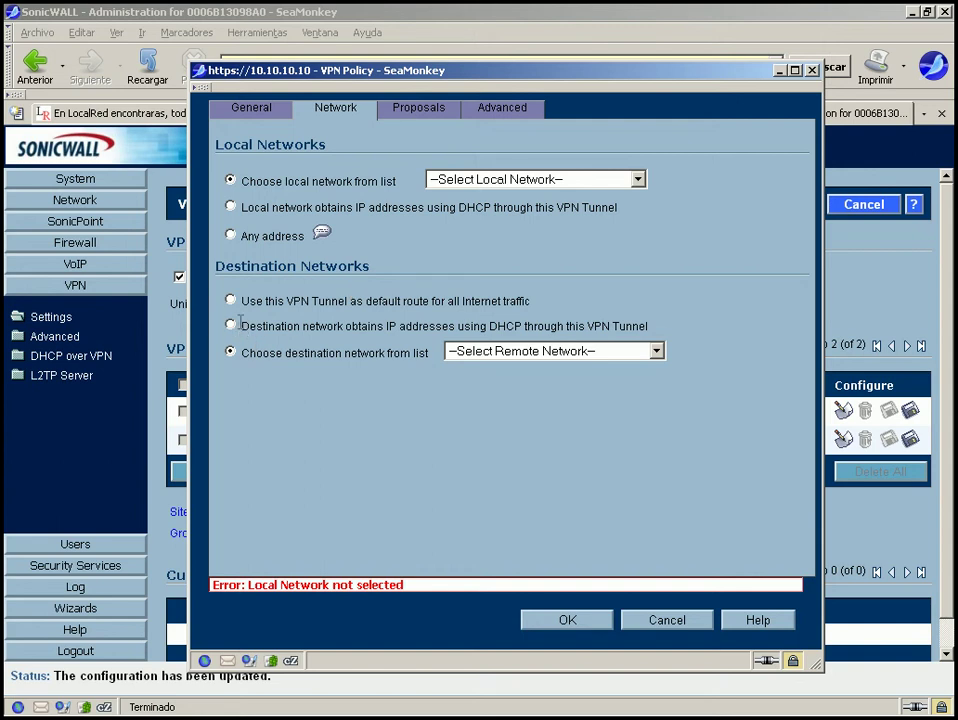
pyautogui.moveTo(240, 322); pyautogui.dragTo(652, 330)
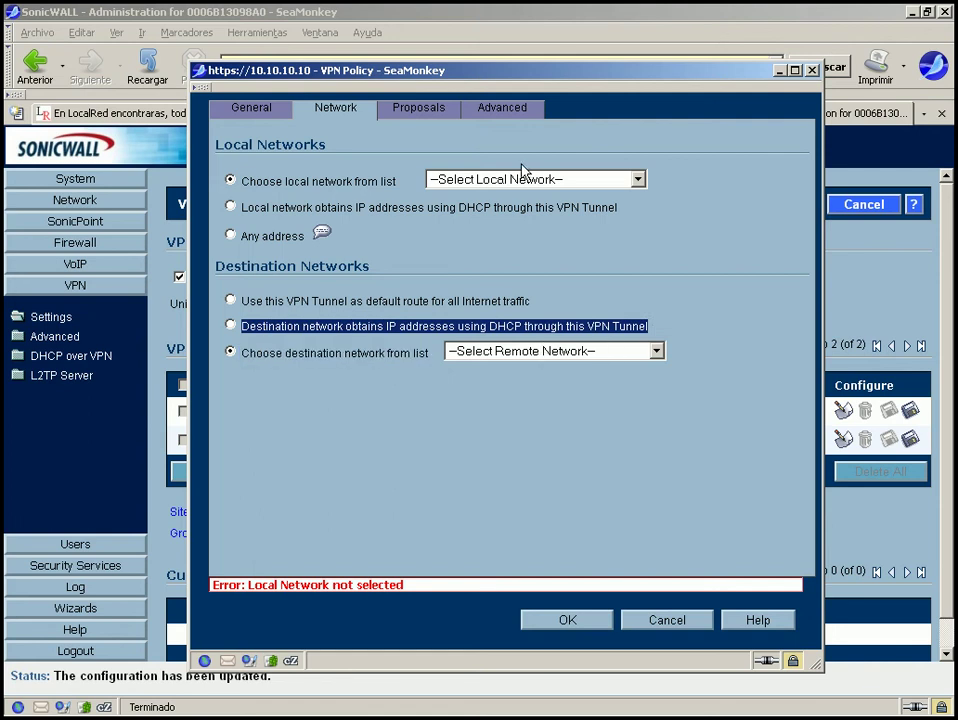
pyautogui.click(331, 347)
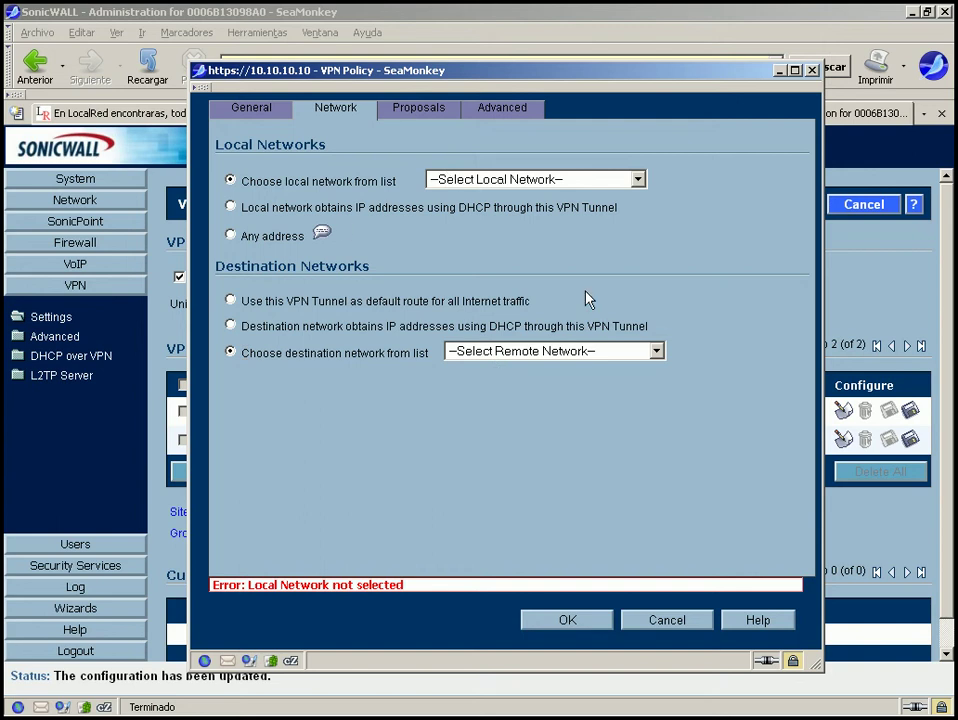
# Select LAN Primary Subnet as the policy's local network.
pyautogui.click(480, 185)
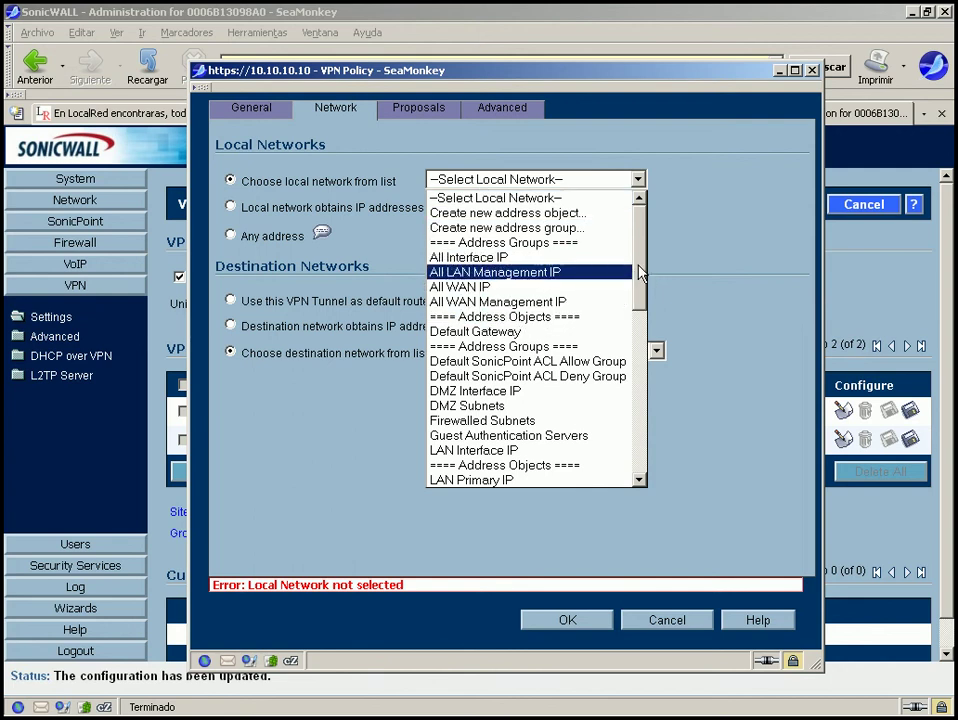
pyautogui.moveTo(640, 272); pyautogui.dragTo(640, 313)
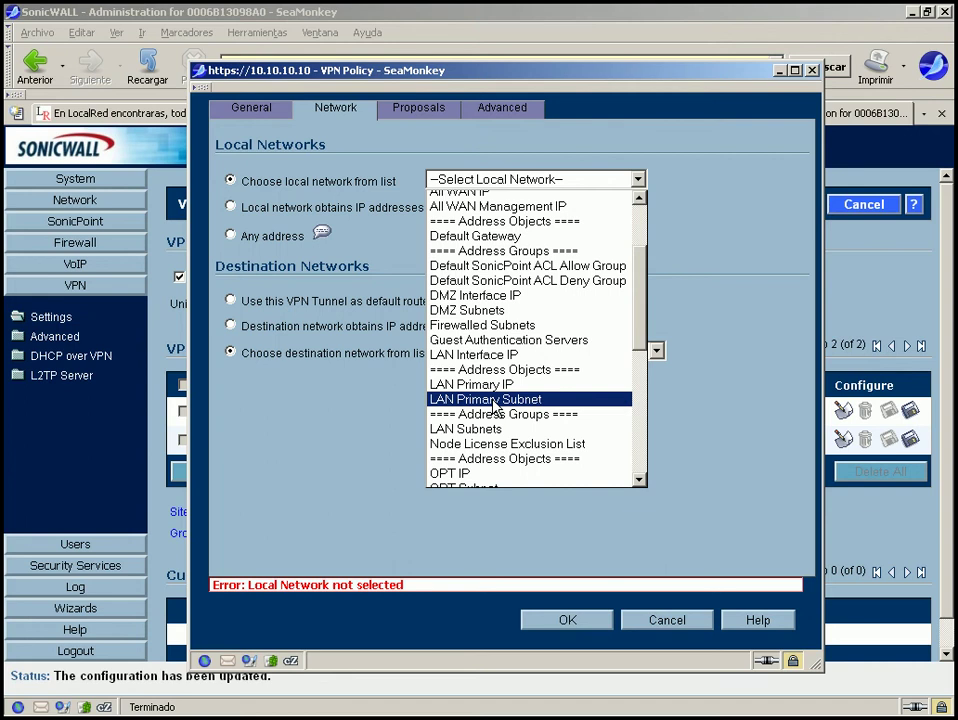
pyautogui.click(494, 399)
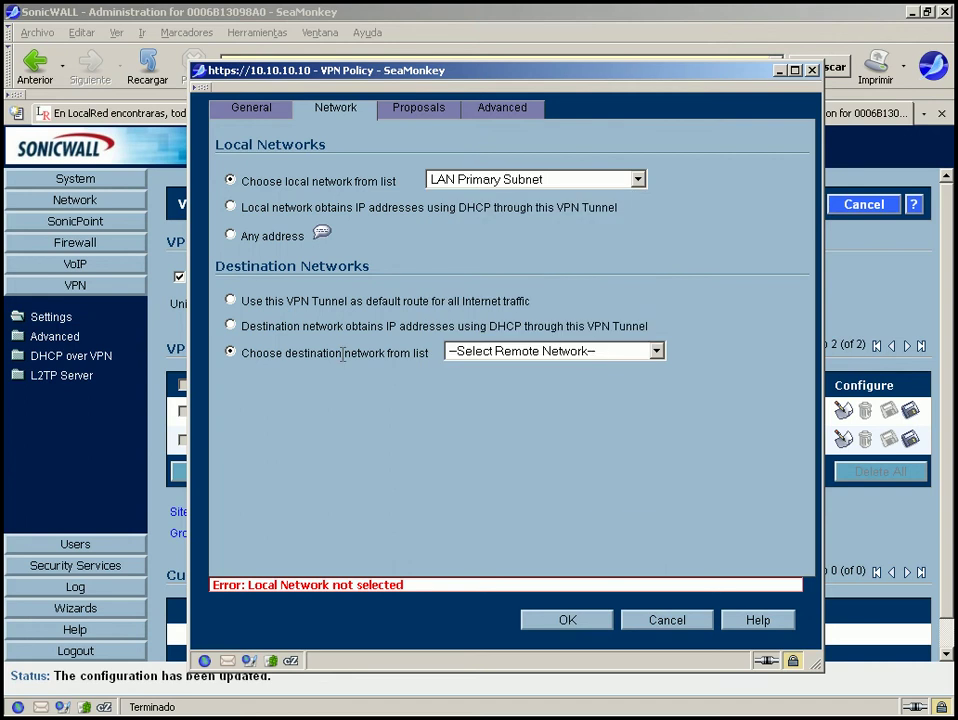
pyautogui.click(505, 359)
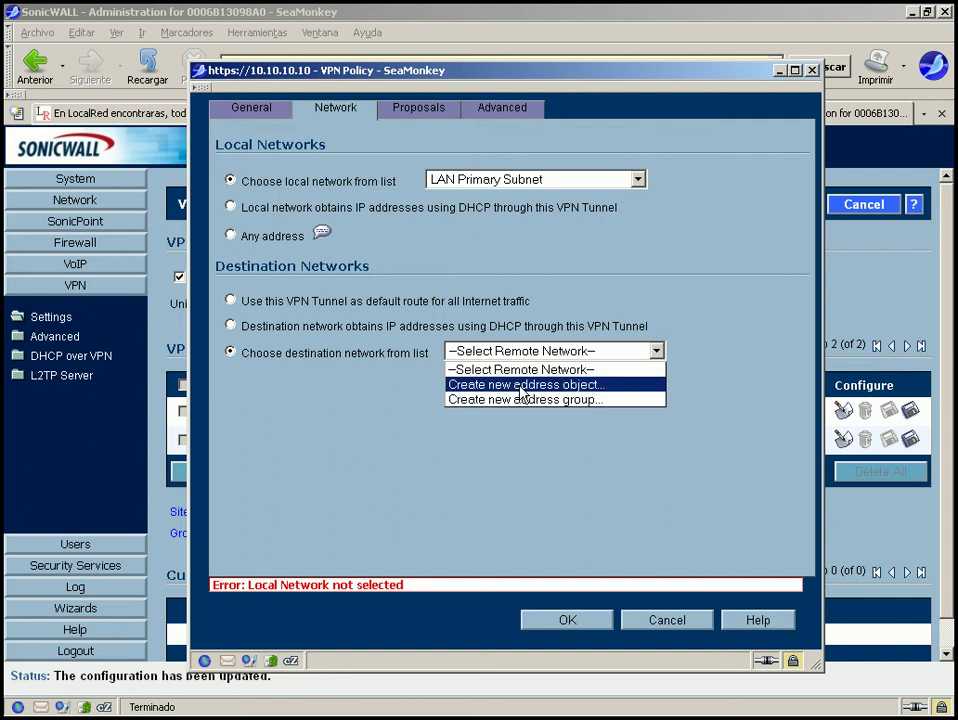
# Start a new destination address object and assign it to the VPN zone.
pyautogui.click(520, 386)
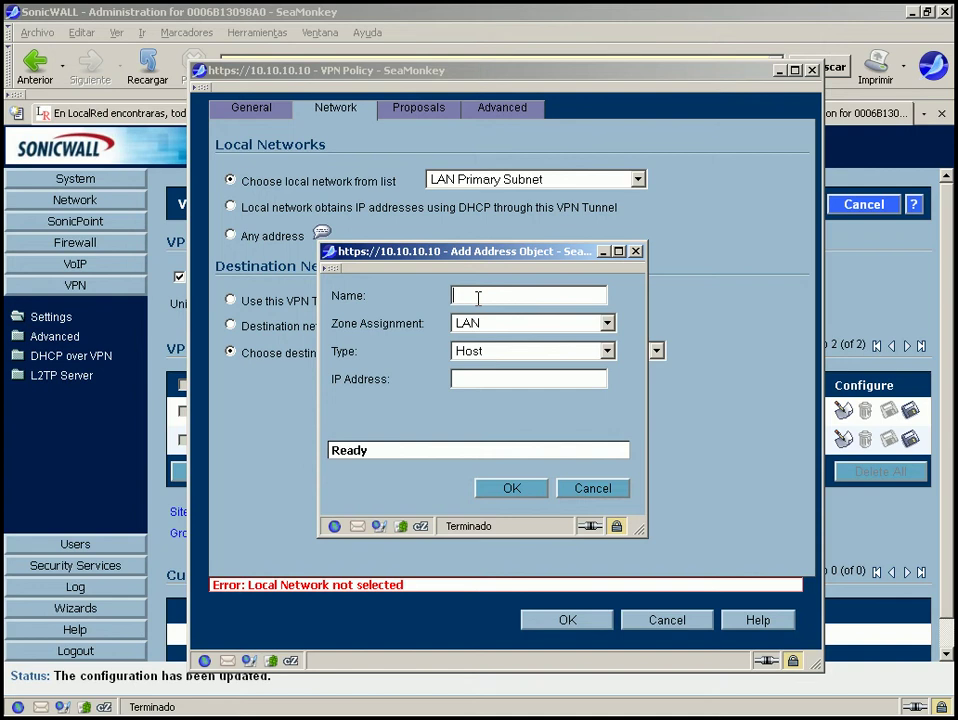
pyautogui.write('192.168.11.0')
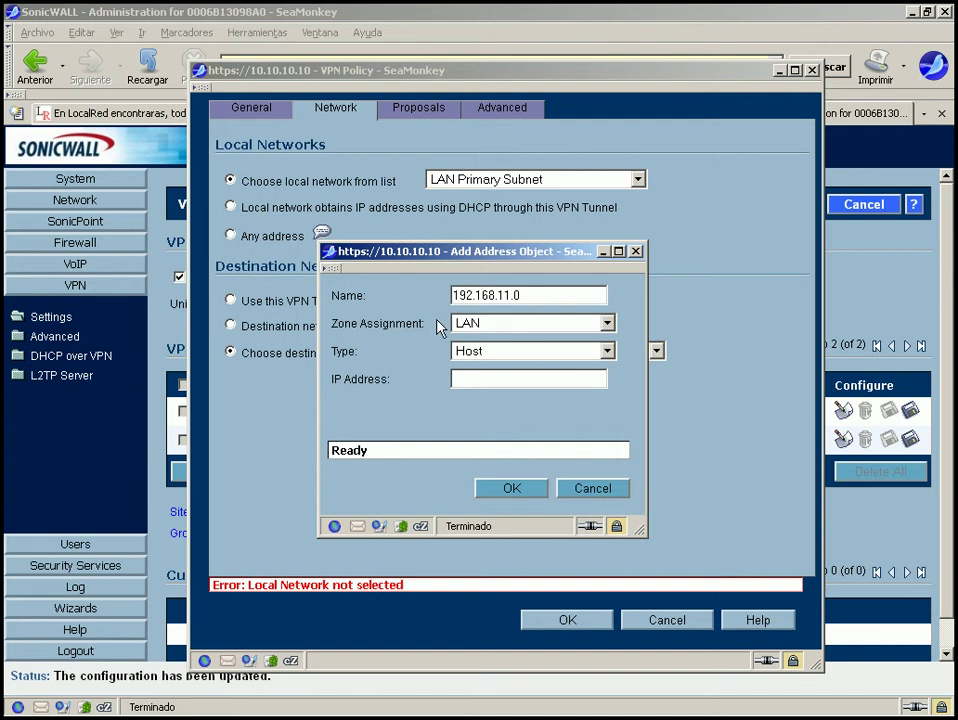
pyautogui.moveTo(427, 325); pyautogui.dragTo(331, 326)
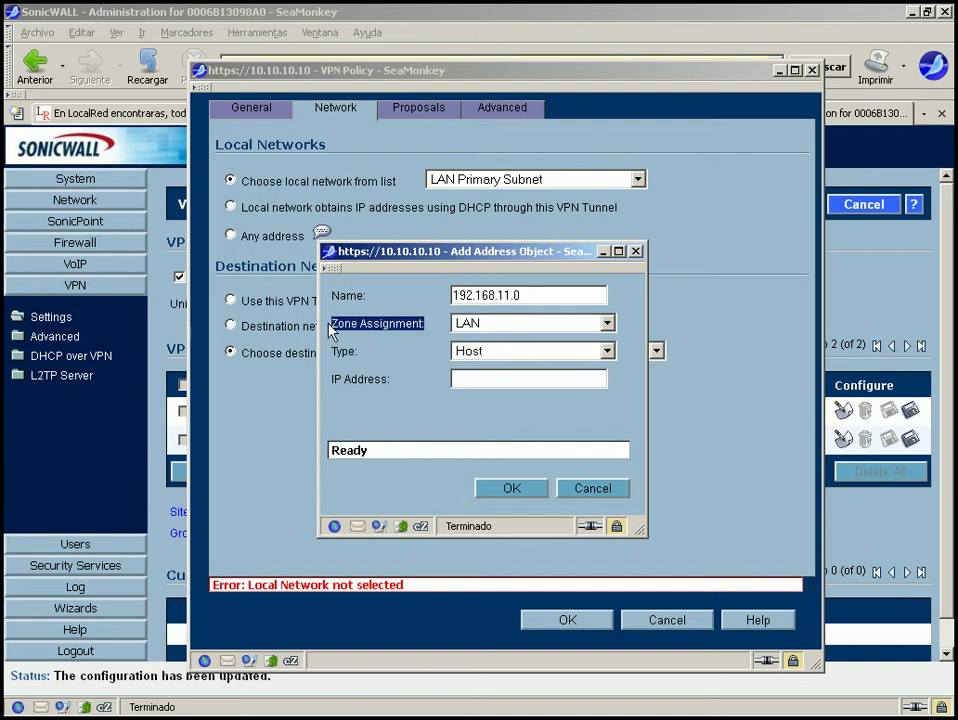
pyautogui.click(538, 333)
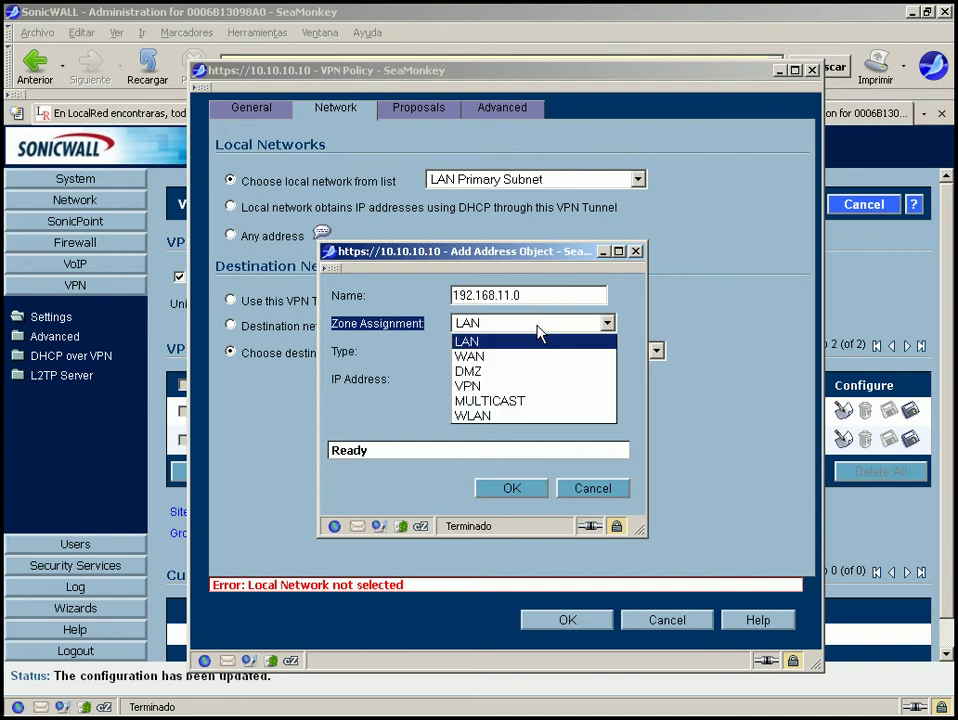
pyautogui.click(496, 396)
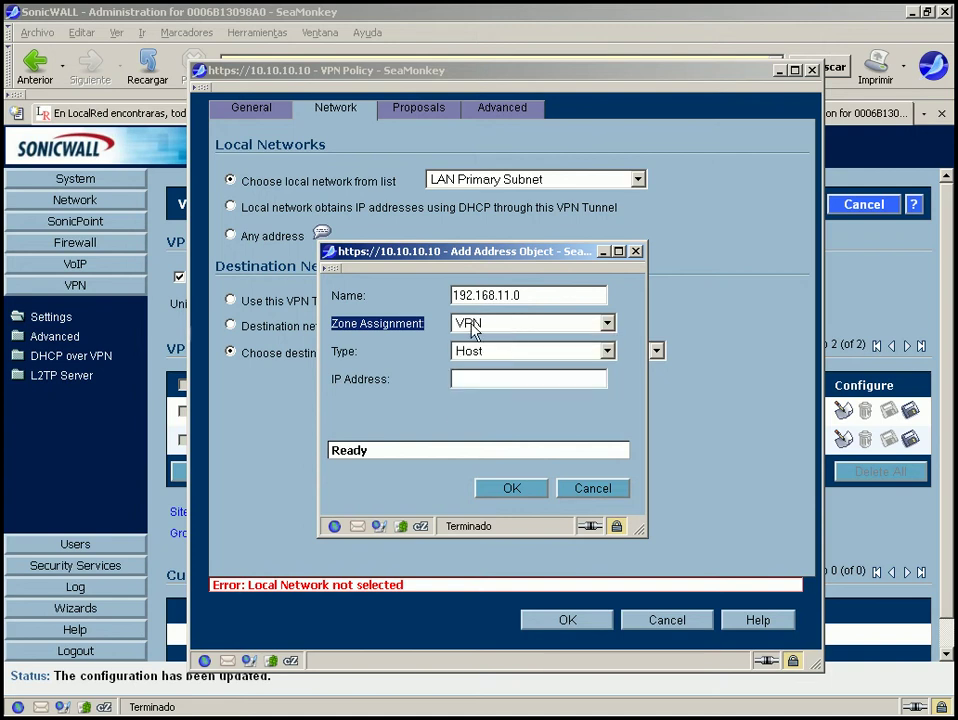
pyautogui.click(470, 331)
pyautogui.press('Up')
pyautogui.press('Up')
pyautogui.press('Up')
pyautogui.press('Down')
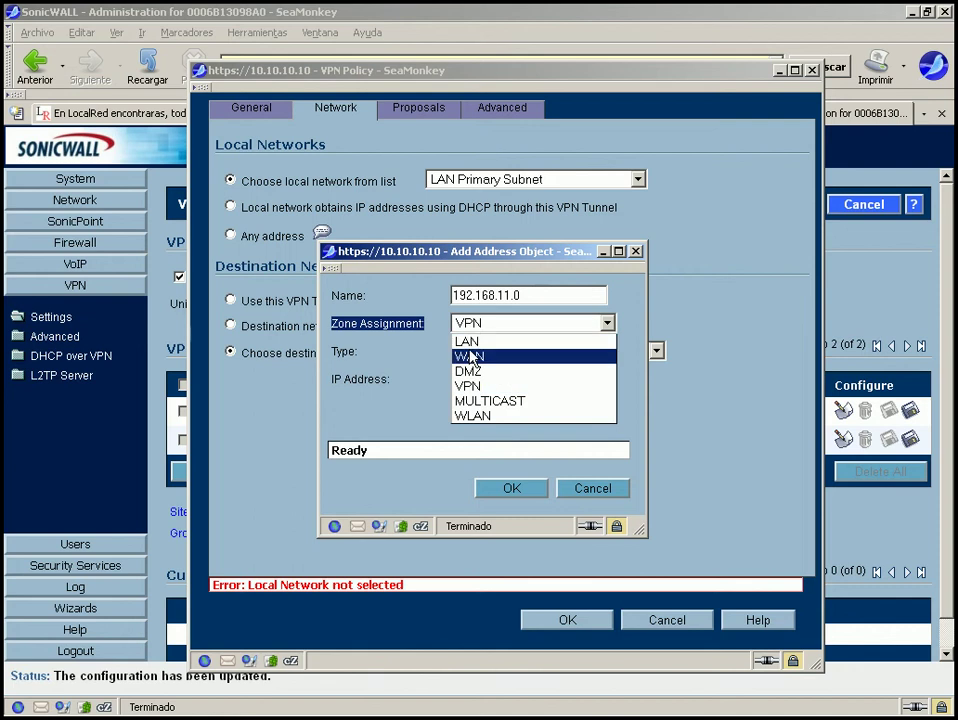
pyautogui.press('Up')
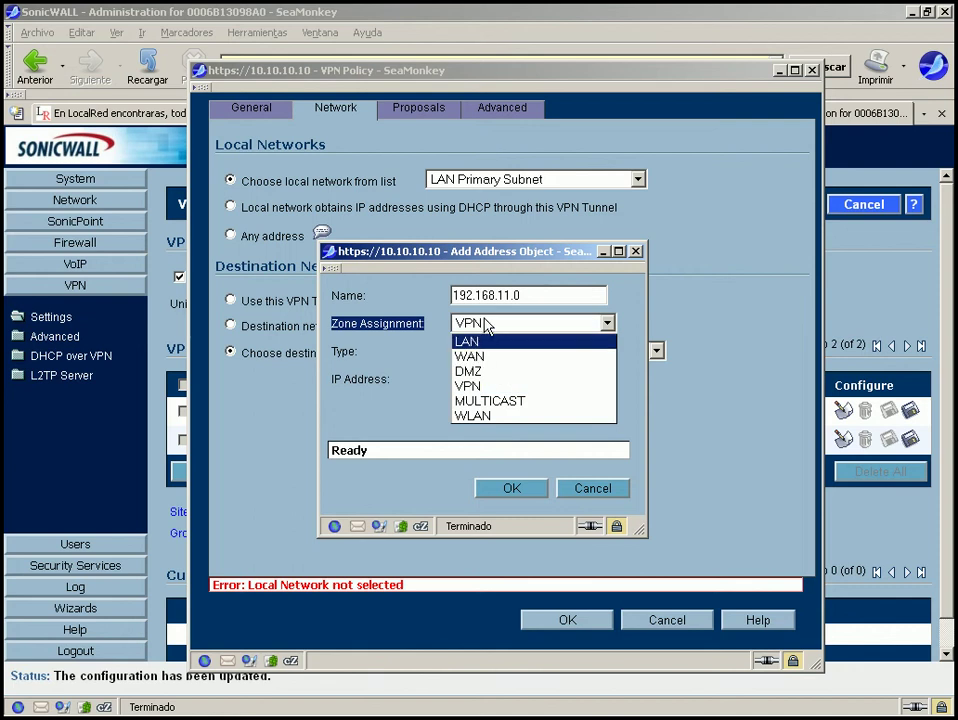
pyautogui.click(486, 328)
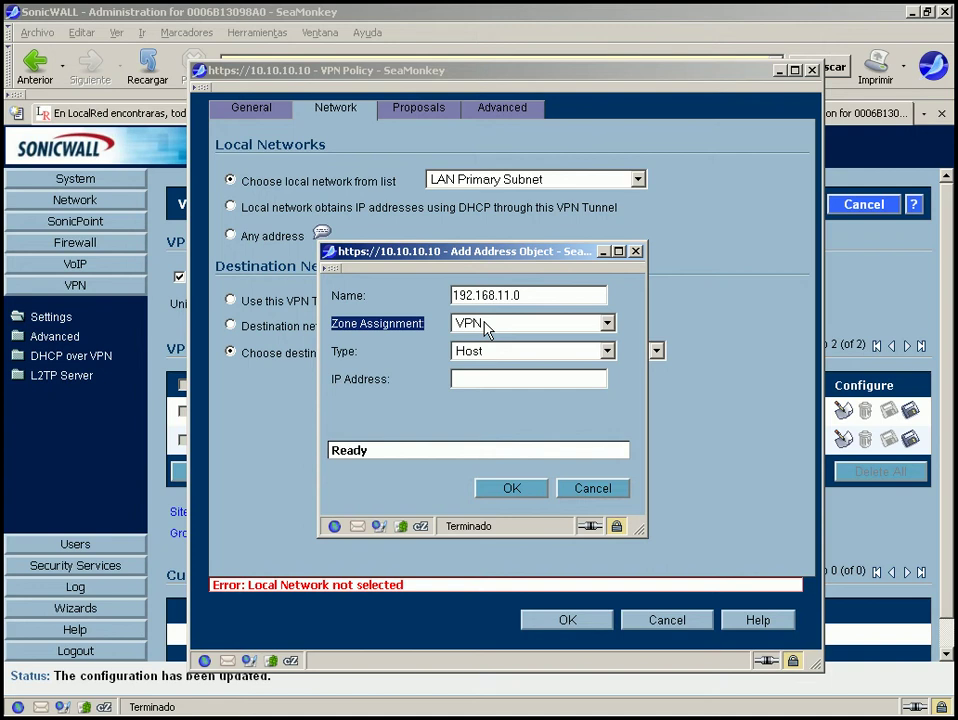
# Make the object a Network type and name it Net_Remoto.
pyautogui.moveTo(545, 295); pyautogui.dragTo(434, 285)
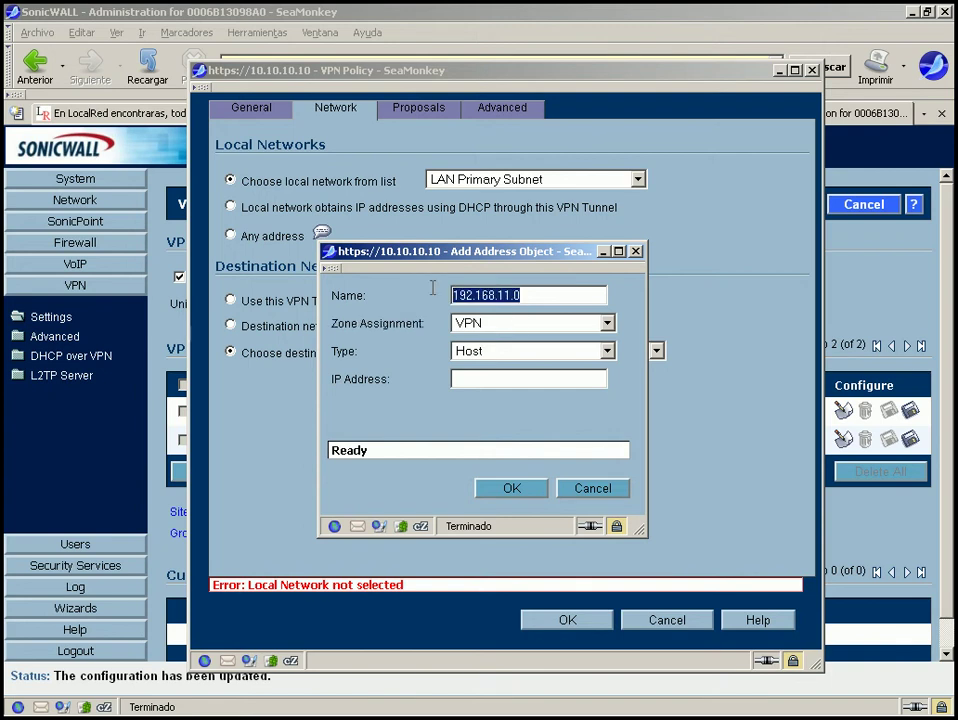
pyautogui.click(535, 295)
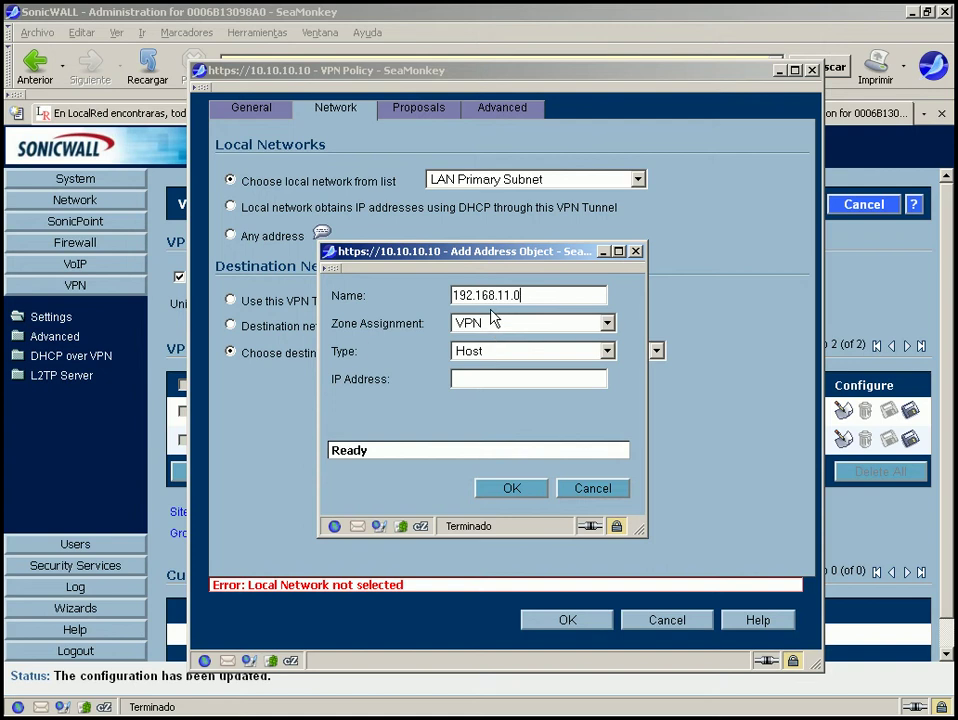
pyautogui.click(473, 358)
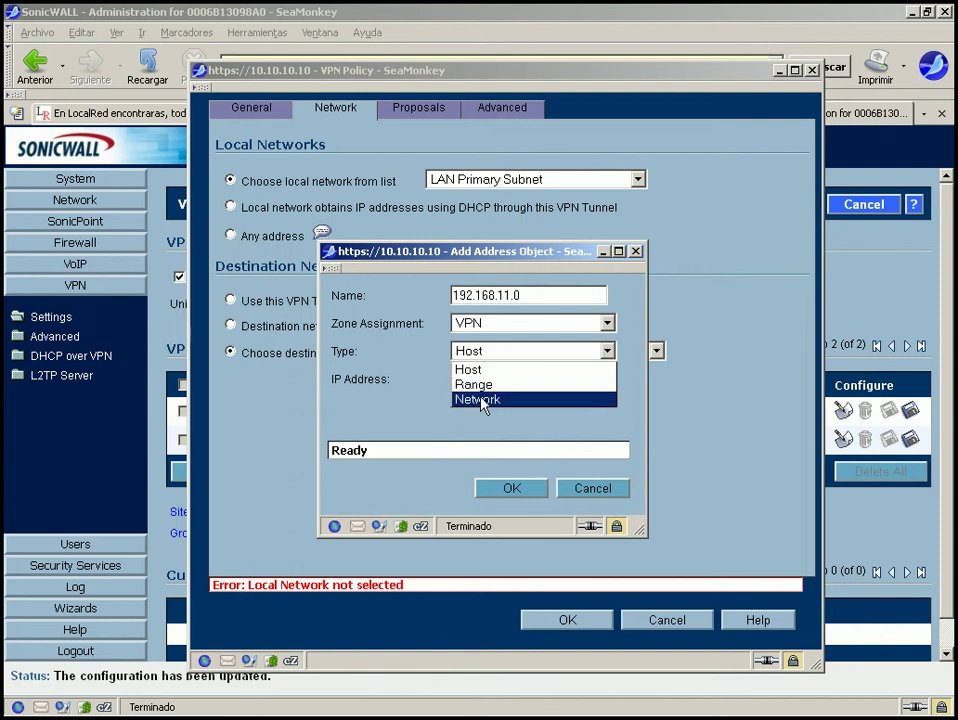
pyautogui.click(482, 400)
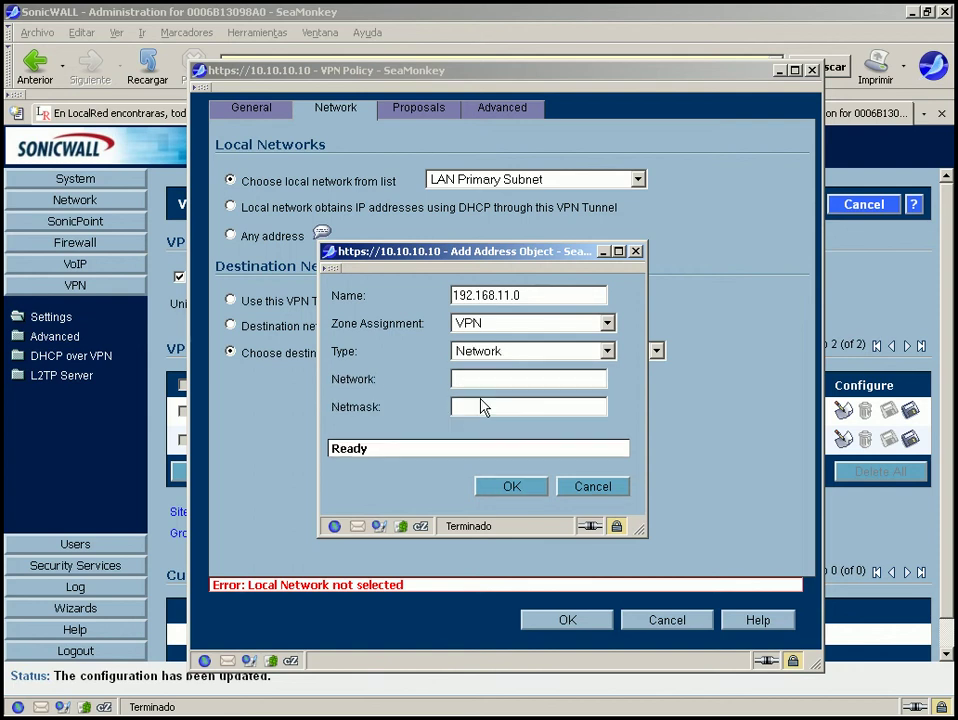
pyautogui.click(532, 296)
pyautogui.hotkey('ctrl', 'a')
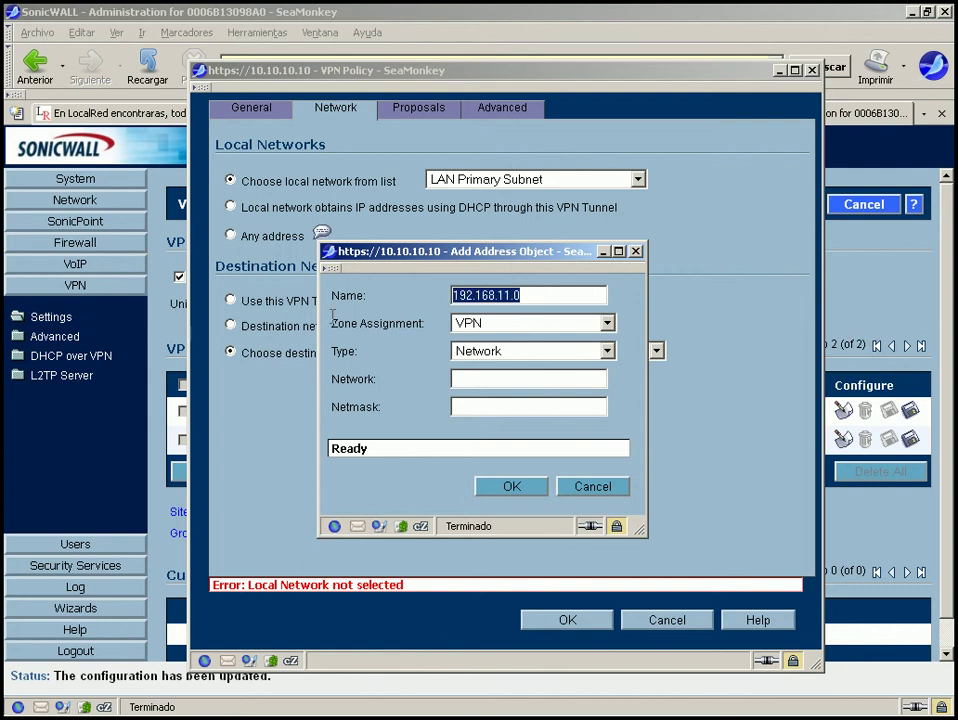
pyautogui.press('BackSpace')
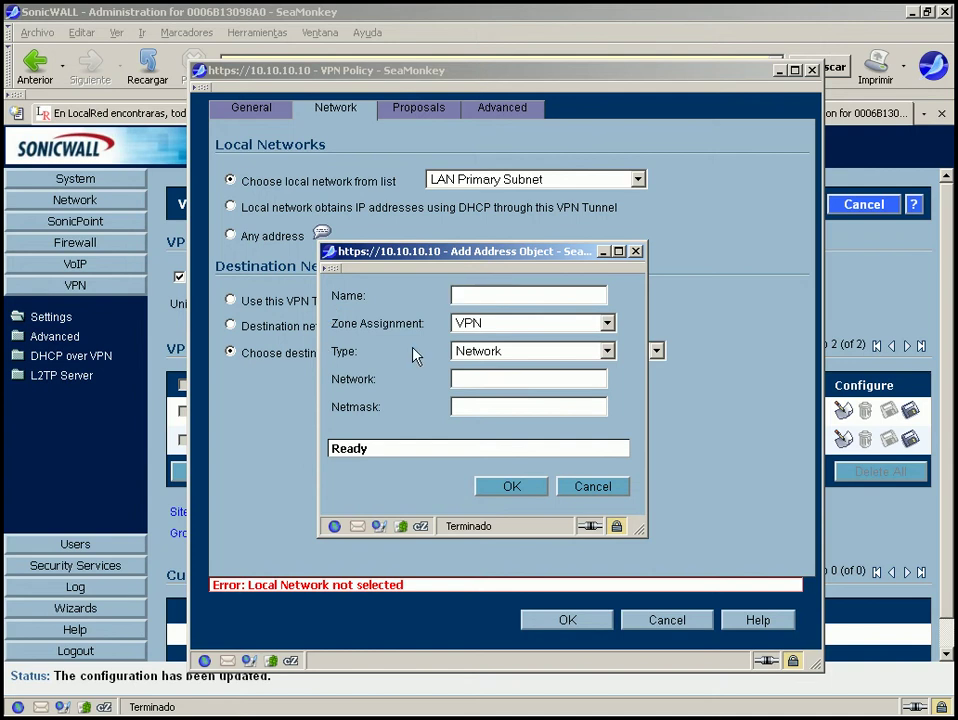
pyautogui.write('Net_Remoto')
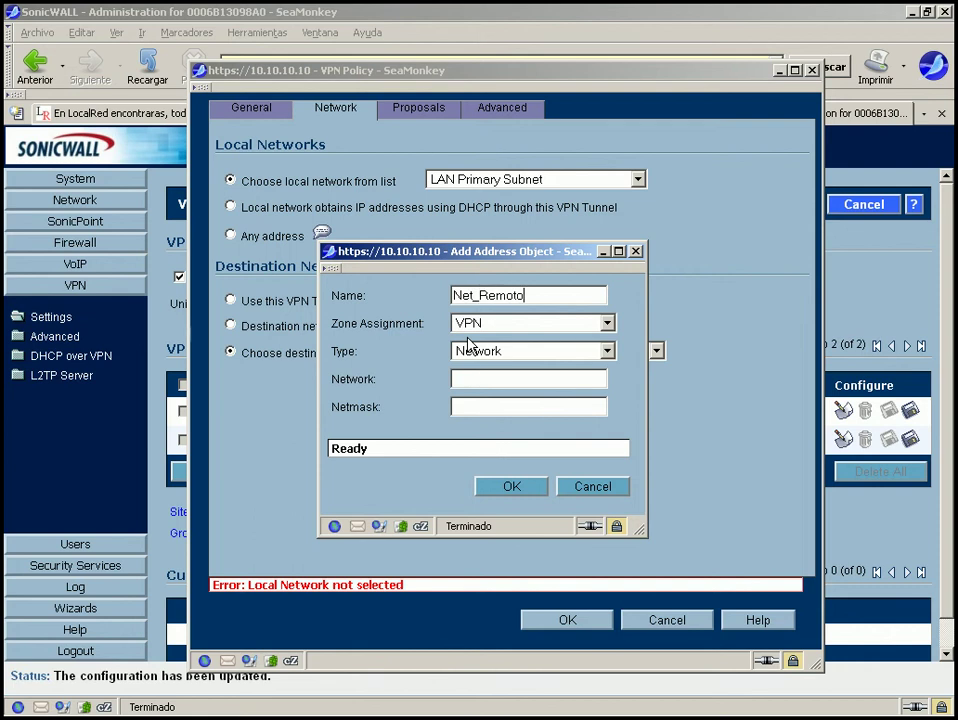
# Enter network 192.168.11.0 with netmask 255.255.255.0.
pyautogui.click(490, 381)
pyautogui.write('0006B13098A0')
pyautogui.press('BackSpace')
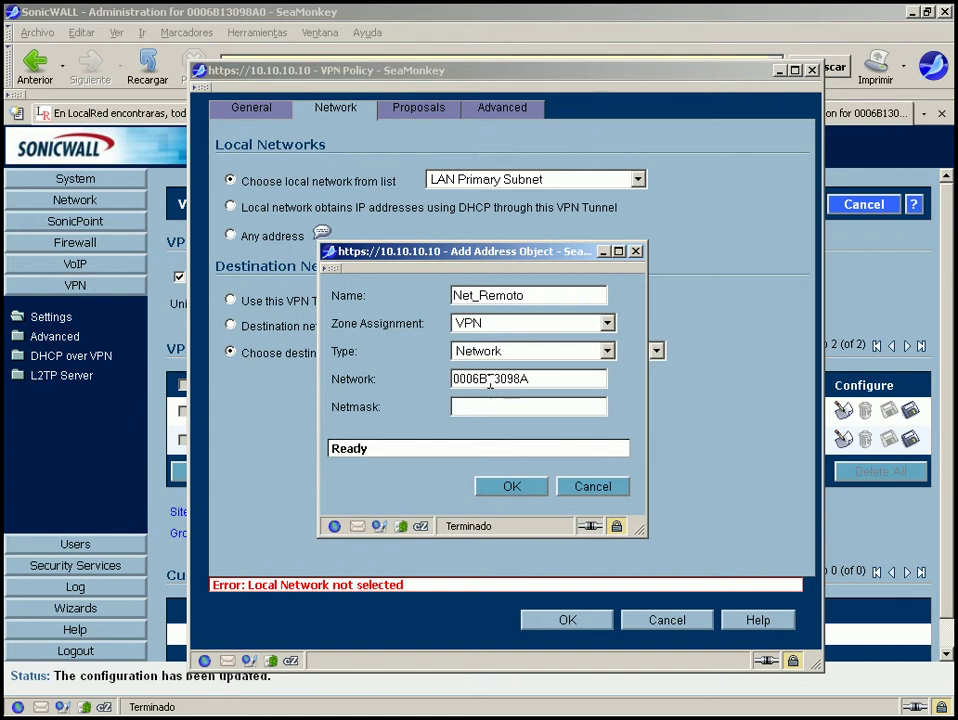
pyautogui.press('BackSpace')
pyautogui.press('BackSpace')
pyautogui.press('BackSpace')
pyautogui.press('BackSpace')
pyautogui.press('BackSpace')
pyautogui.press('BackSpace')
pyautogui.press('BackSpace')
pyautogui.press('BackSpace')
pyautogui.press('BackSpace')
pyautogui.press('BackSpace')
pyautogui.press('BackSpace')
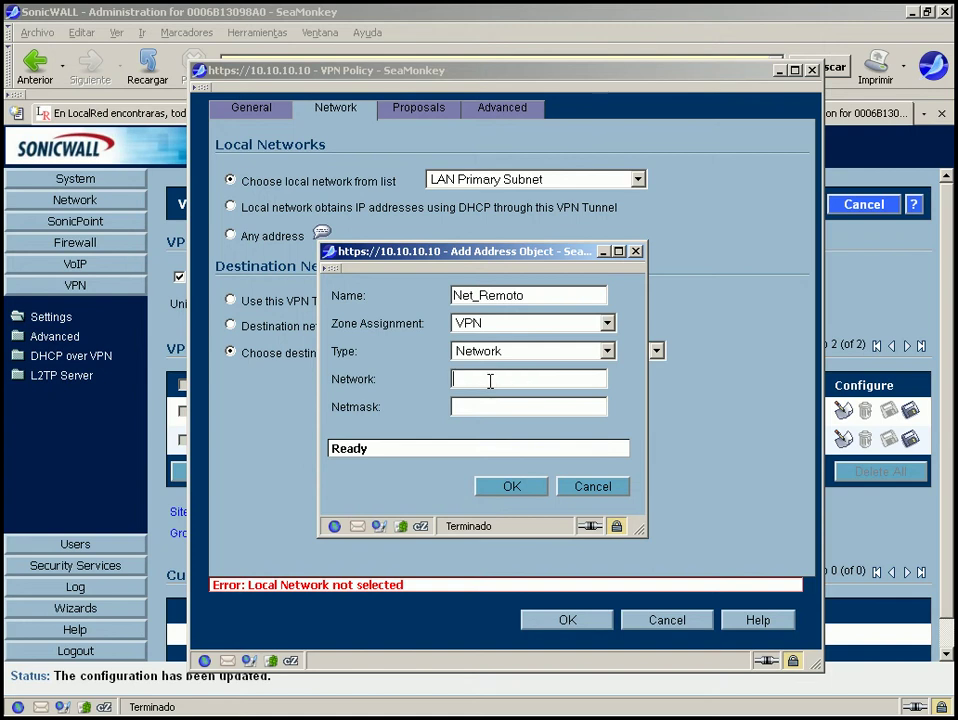
pyautogui.write('10')
pyautogui.press('BackSpace')
pyautogui.write('92.168.11.0')
pyautogui.click(493, 407)
pyautogui.write('255.255')
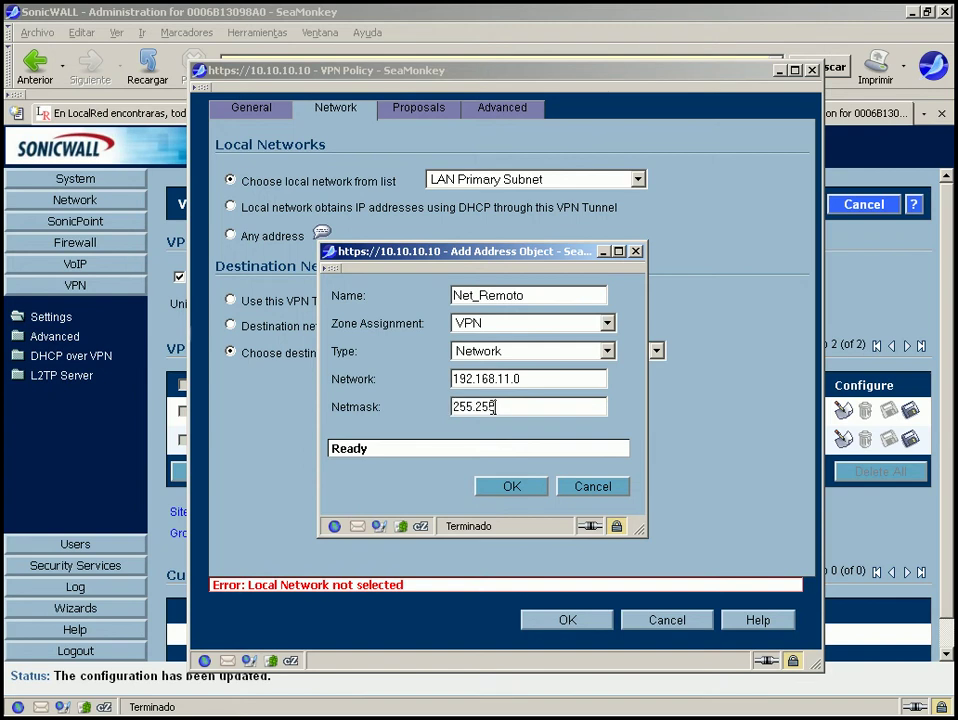
pyautogui.write('.255.0')
# Save the Net_Remoto object, check the Proposals, and save the Remoto policy.
pyautogui.click(515, 489)
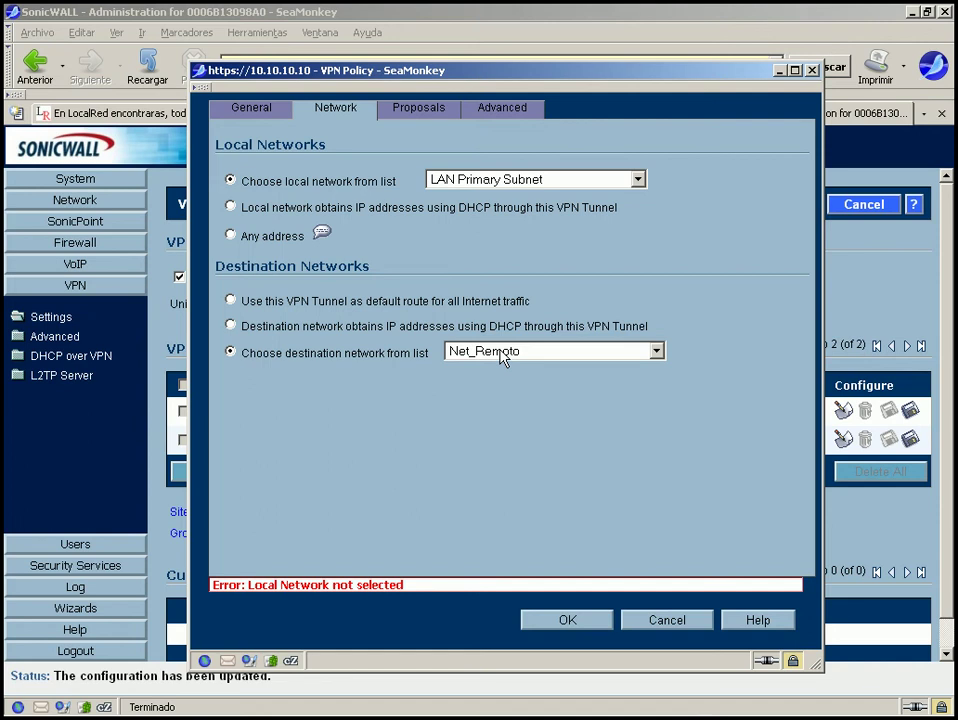
pyautogui.click(420, 108)
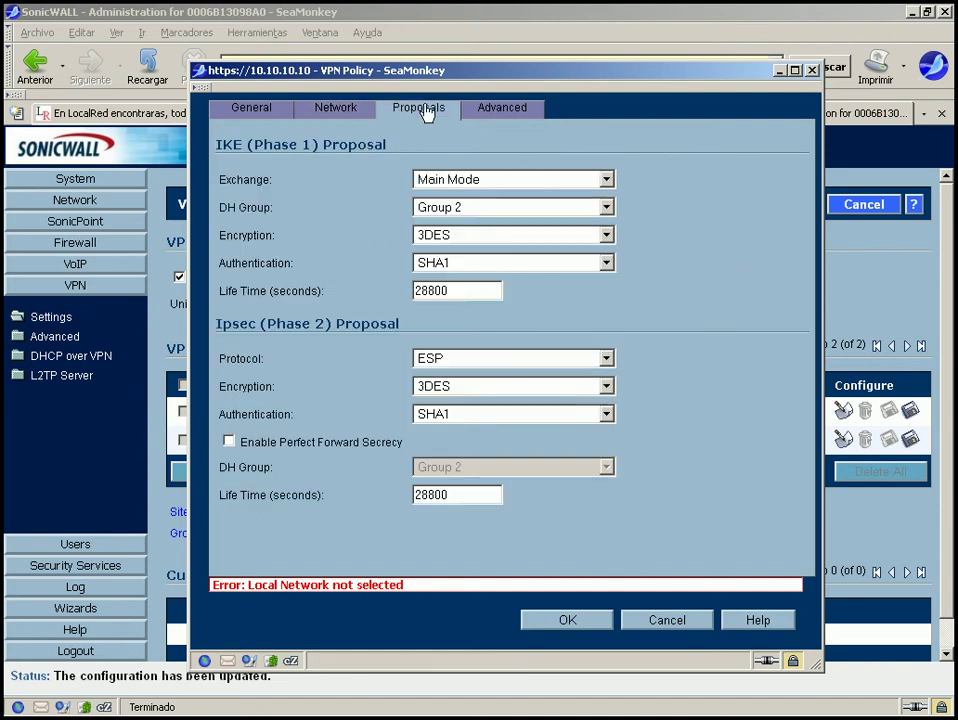
pyautogui.click(565, 616)
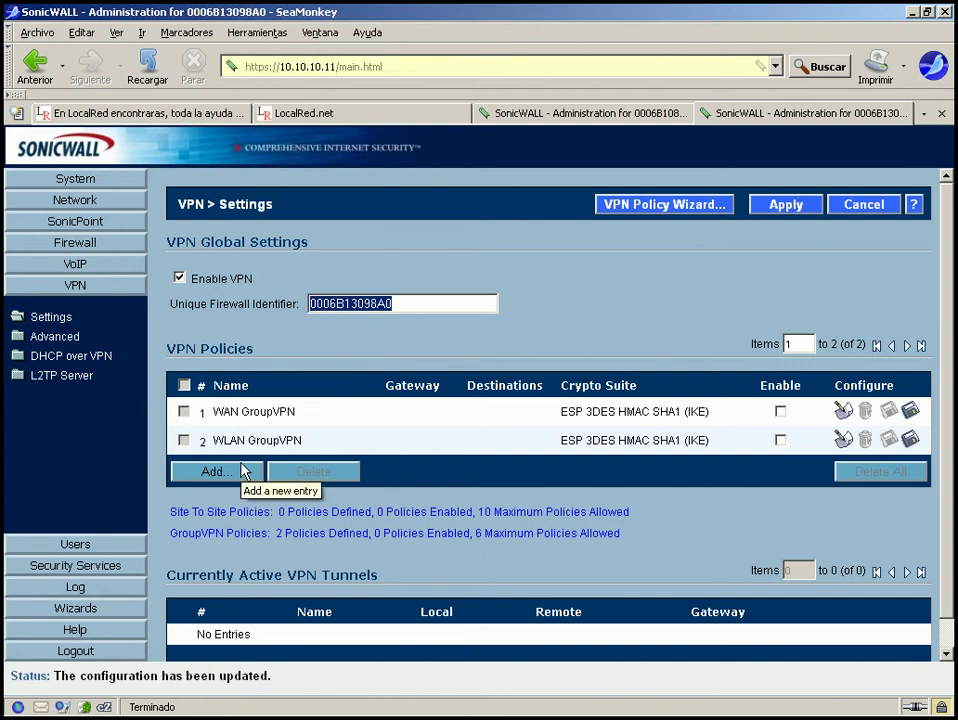
# On the 10.10.10.10 firewall, open the Remoto policy's Proposals settings.
pyautogui.click(756, 118)
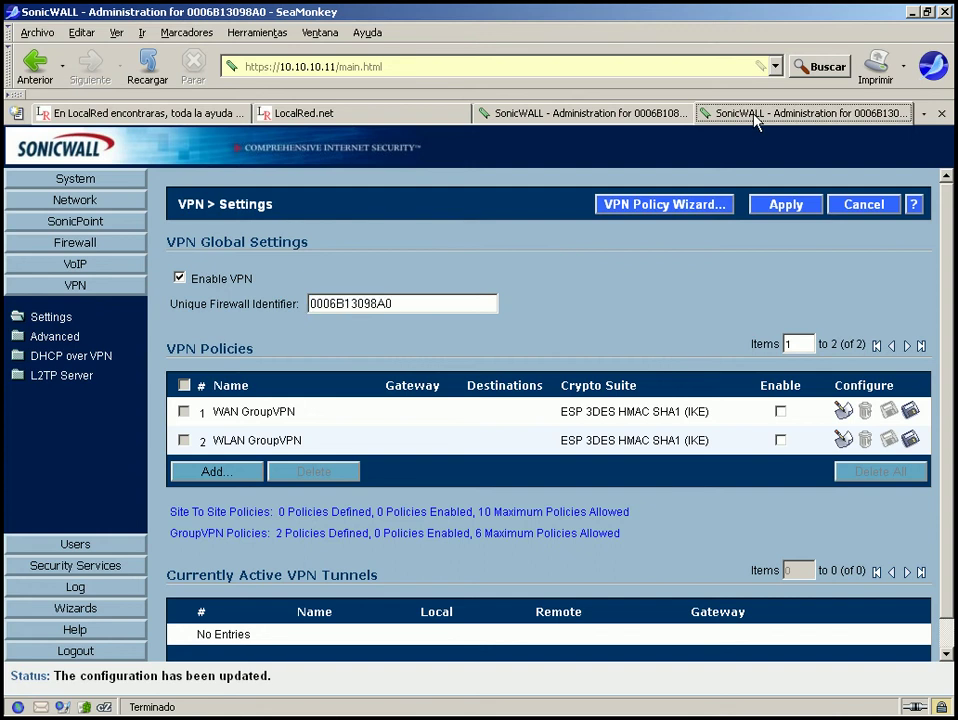
pyautogui.click(622, 112)
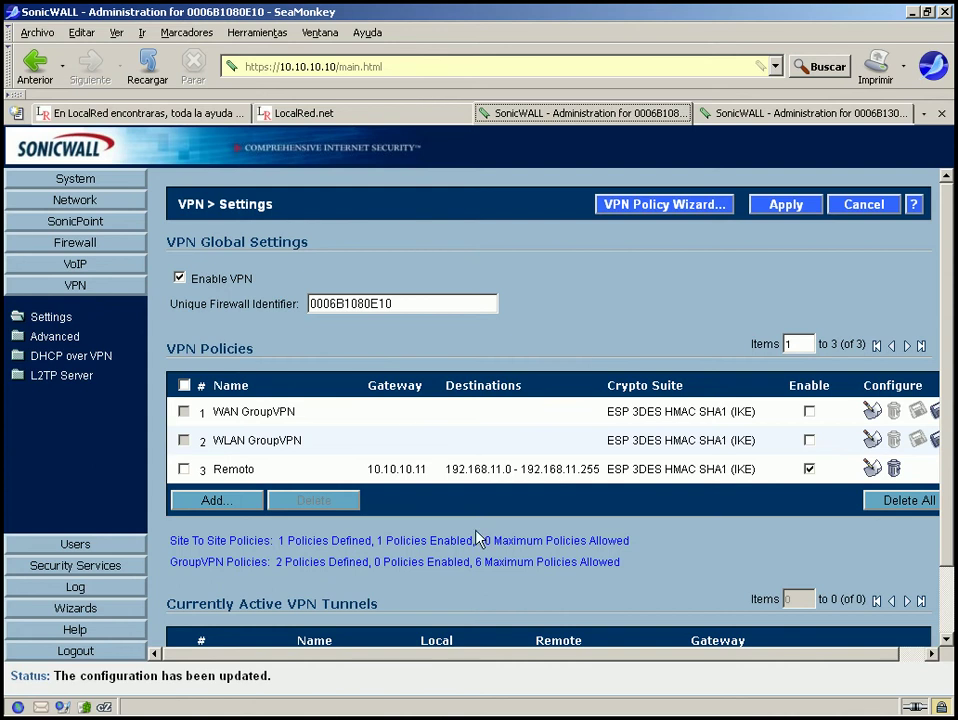
pyautogui.click(872, 469)
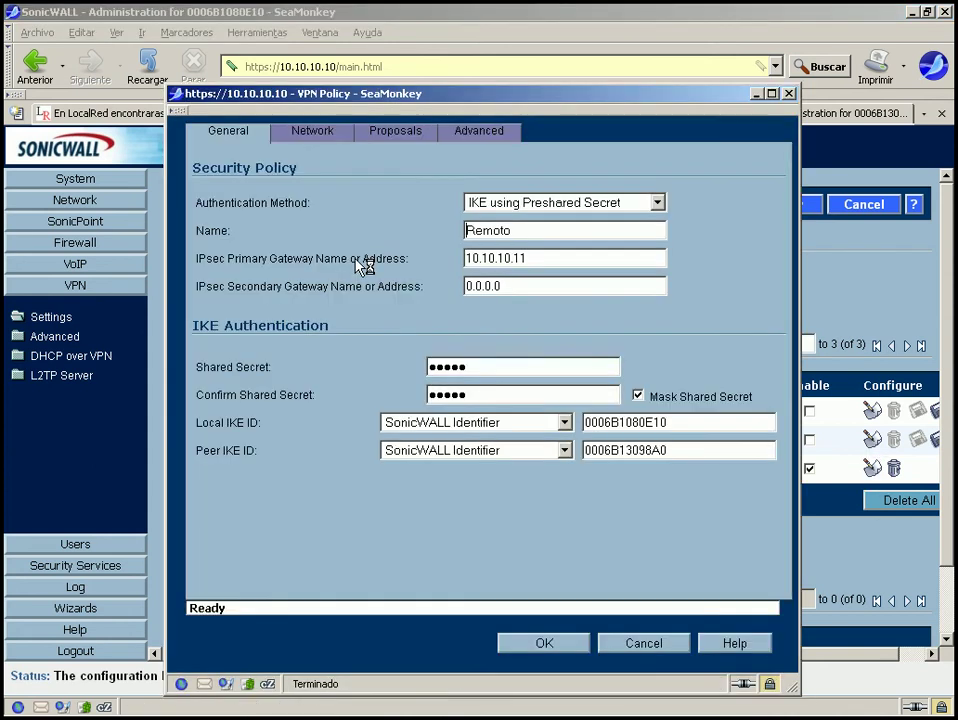
pyautogui.click(394, 131)
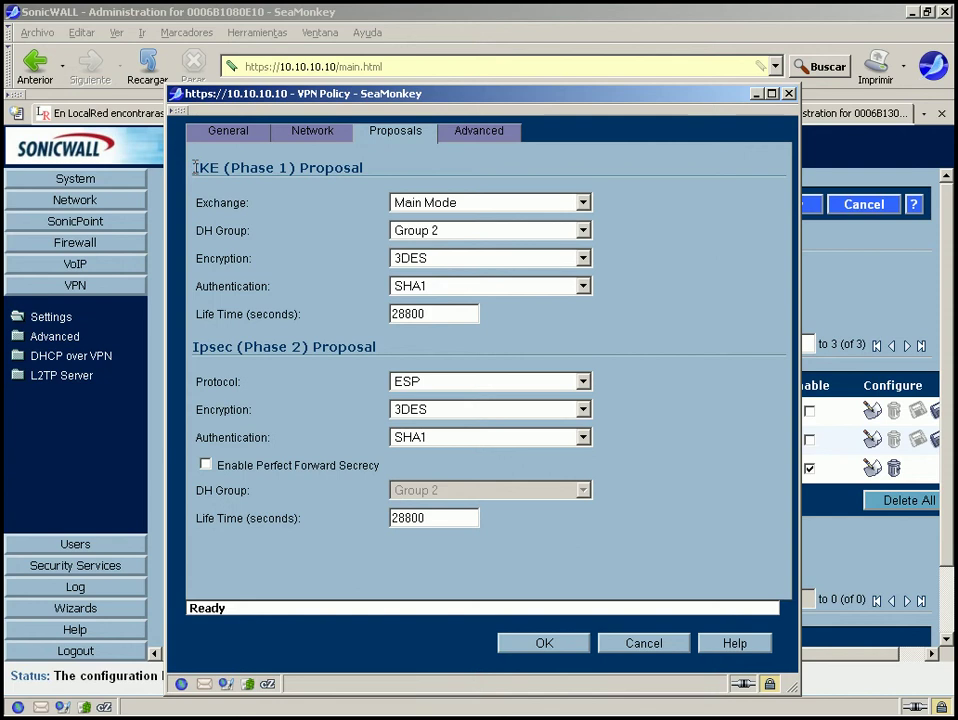
# Set the Phase 1 exchange to Main Mode after trying Aggressive and IKEv2 modes.
pyautogui.moveTo(193, 168); pyautogui.dragTo(219, 168)
pyautogui.click(426, 205)
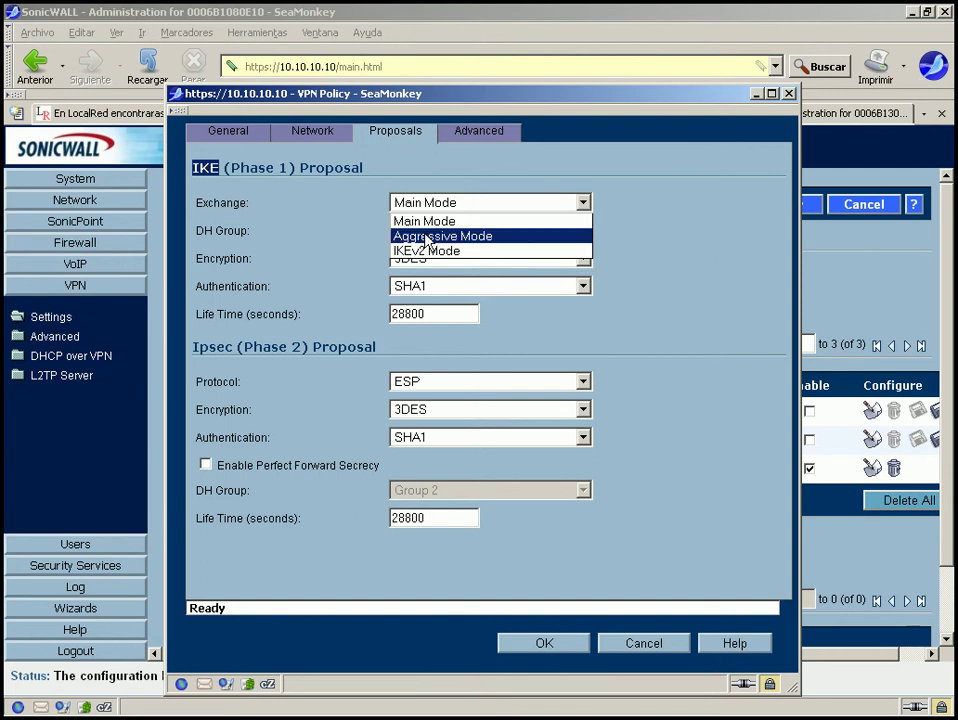
pyautogui.click(426, 237)
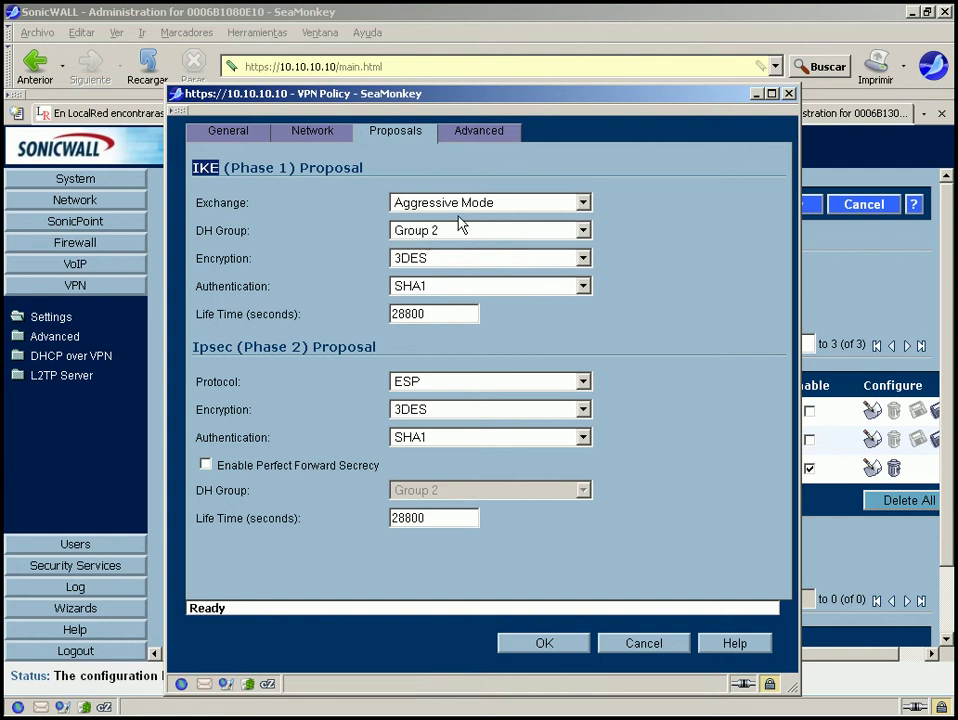
pyautogui.click(466, 206)
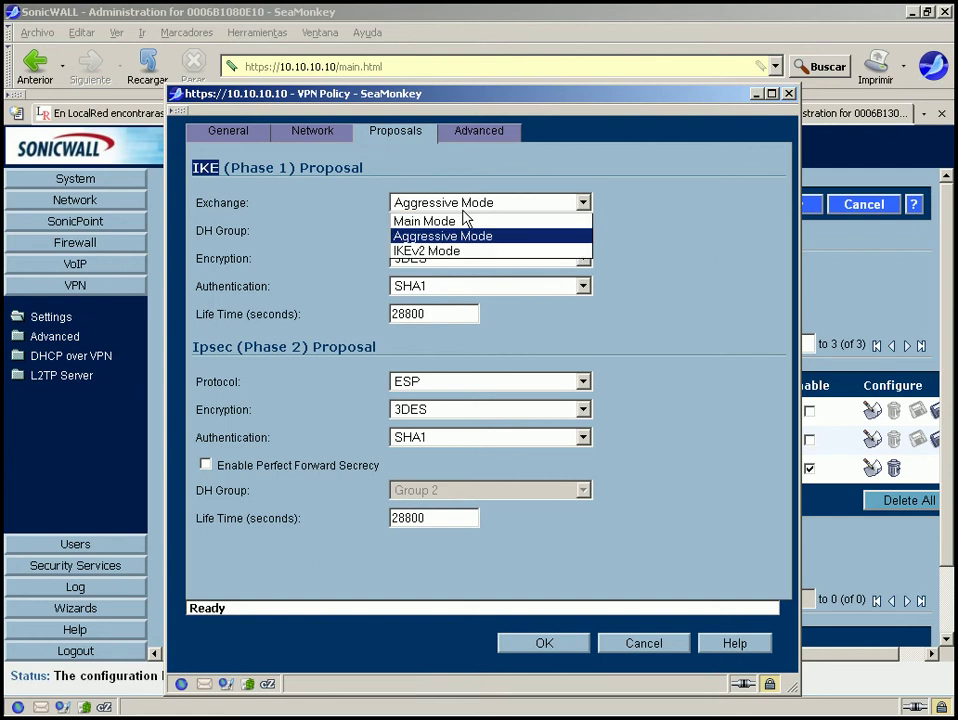
pyautogui.click(433, 252)
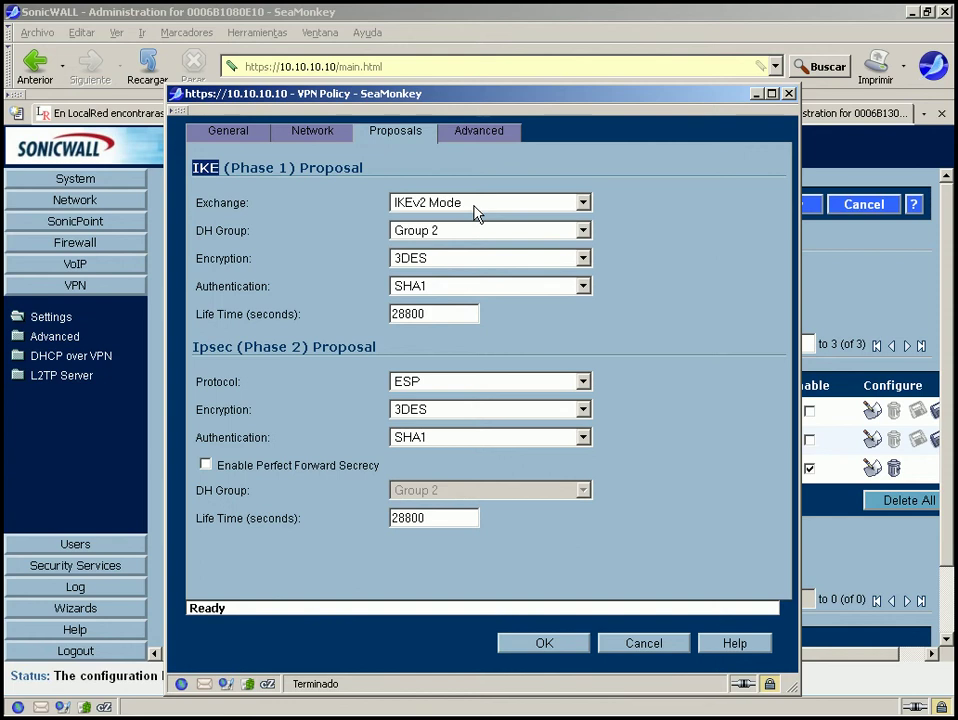
pyautogui.click(477, 212)
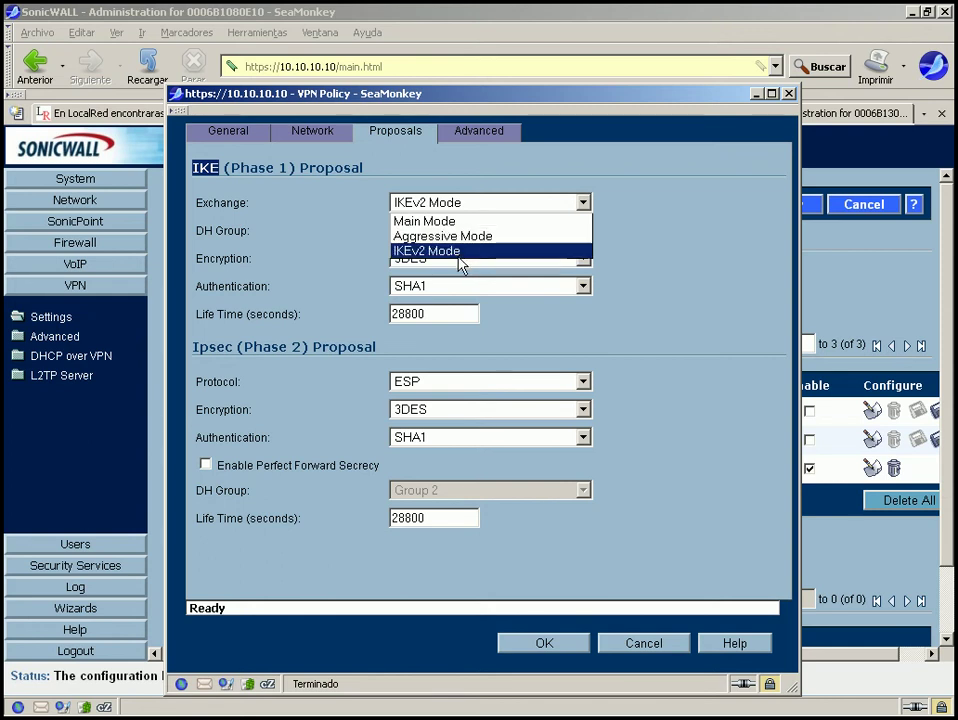
pyautogui.click(459, 251)
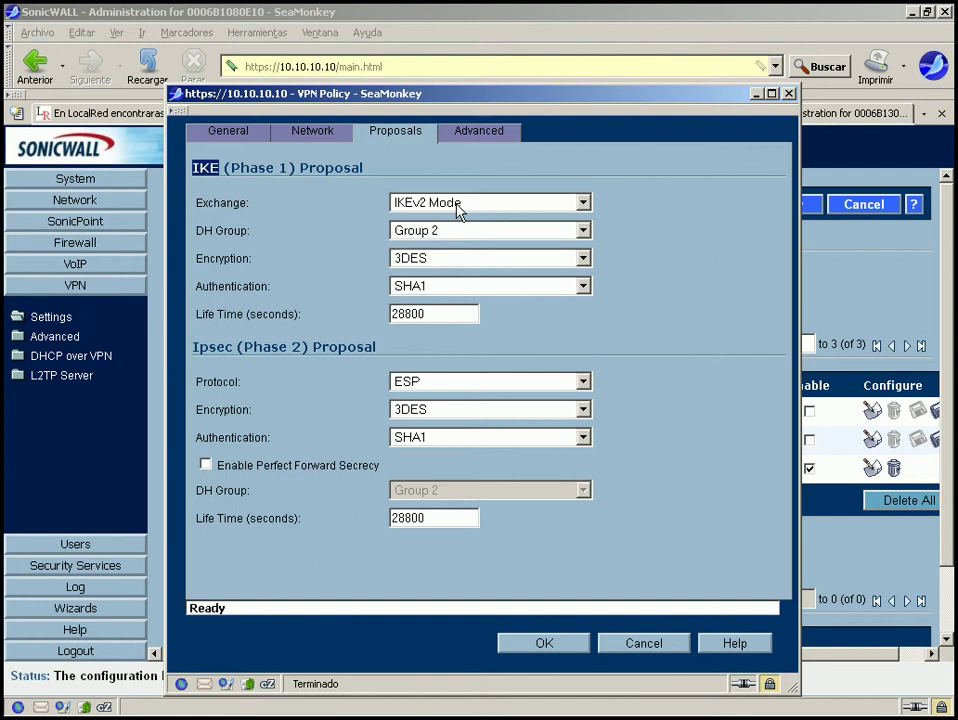
pyautogui.click(458, 203)
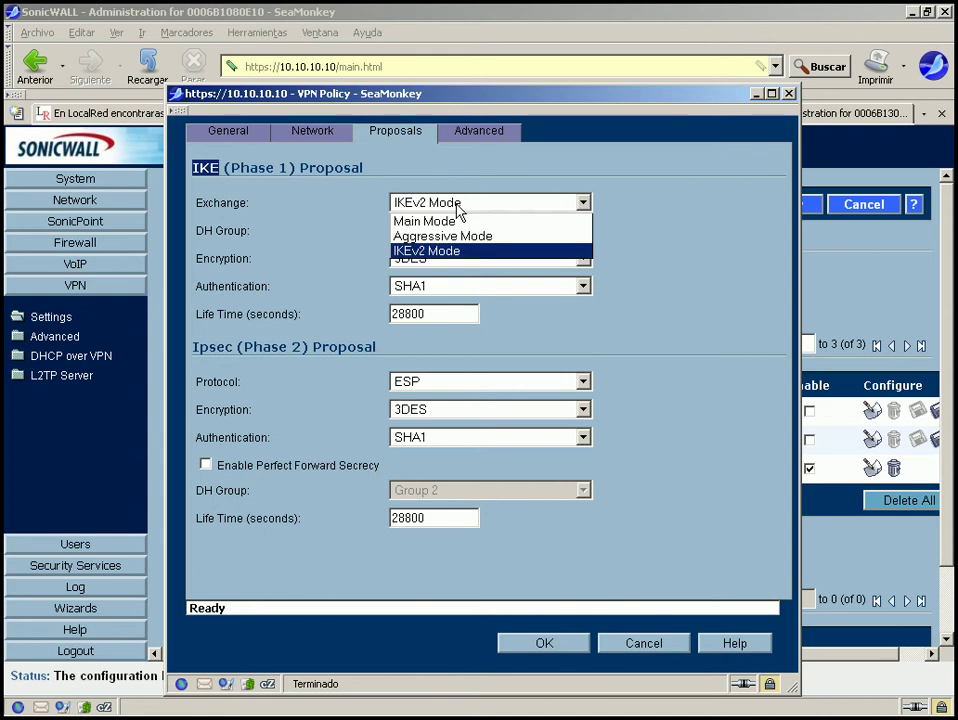
pyautogui.click(437, 251)
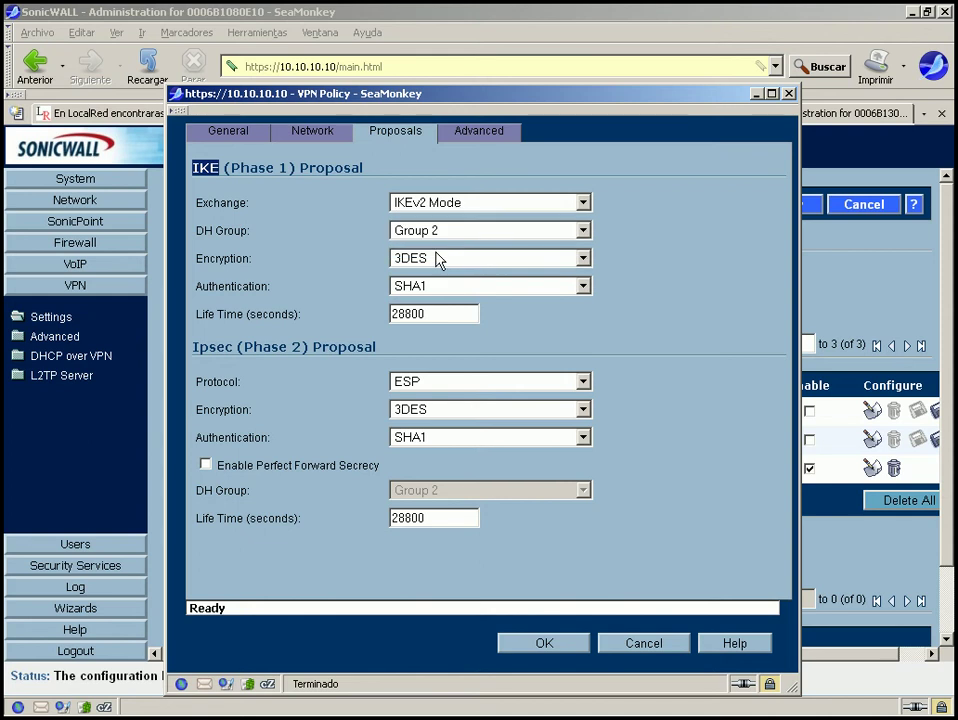
pyautogui.click(430, 203)
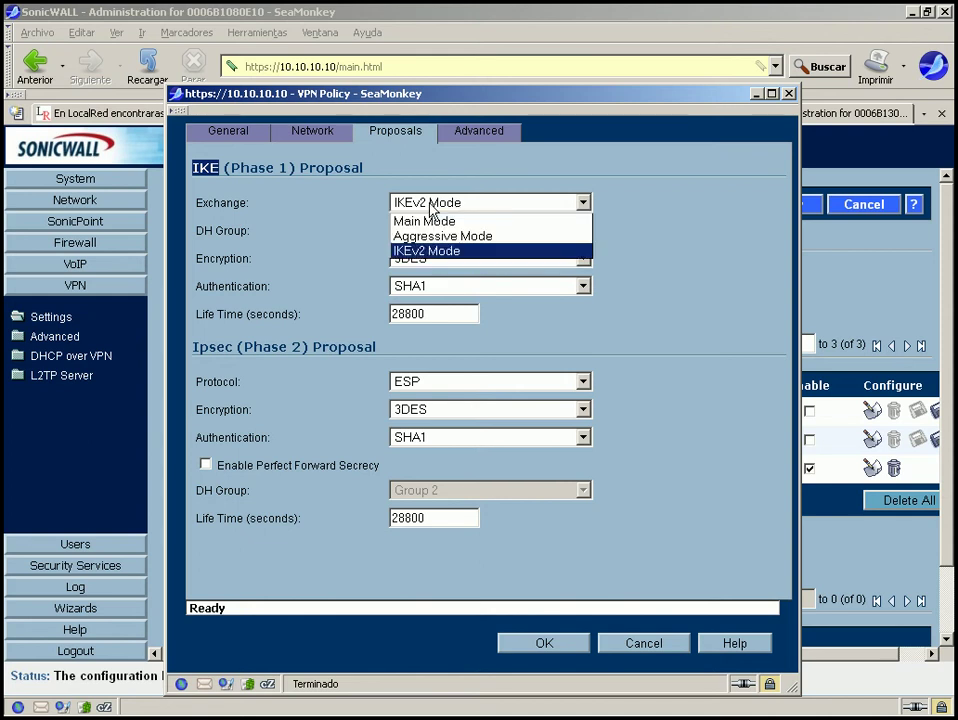
pyautogui.click(441, 203)
pyautogui.click(441, 203)
pyautogui.click(441, 203)
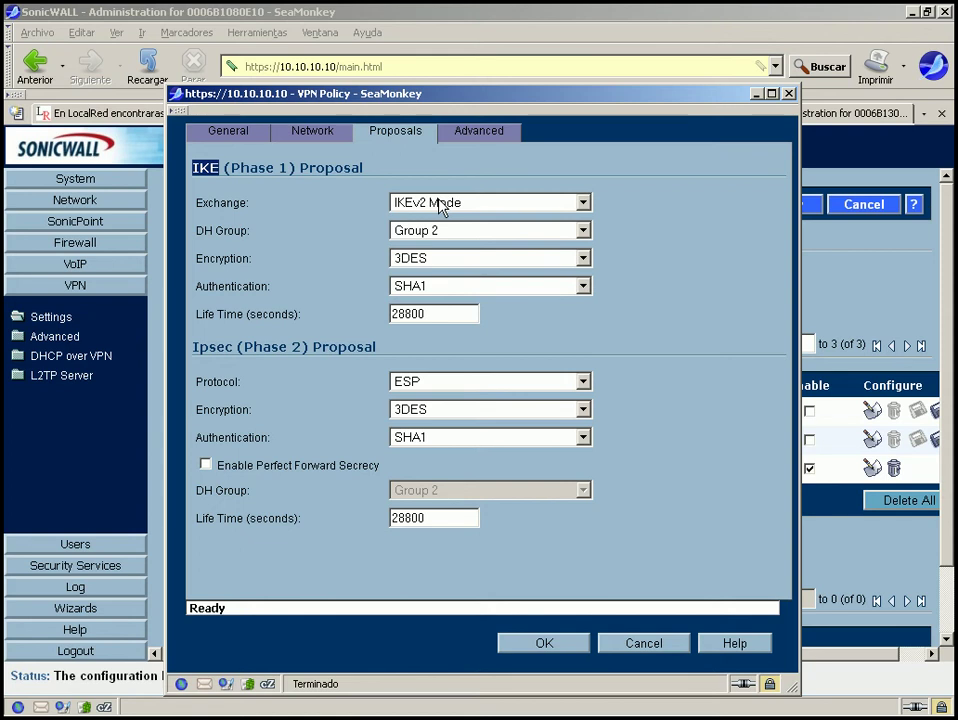
pyautogui.click(441, 203)
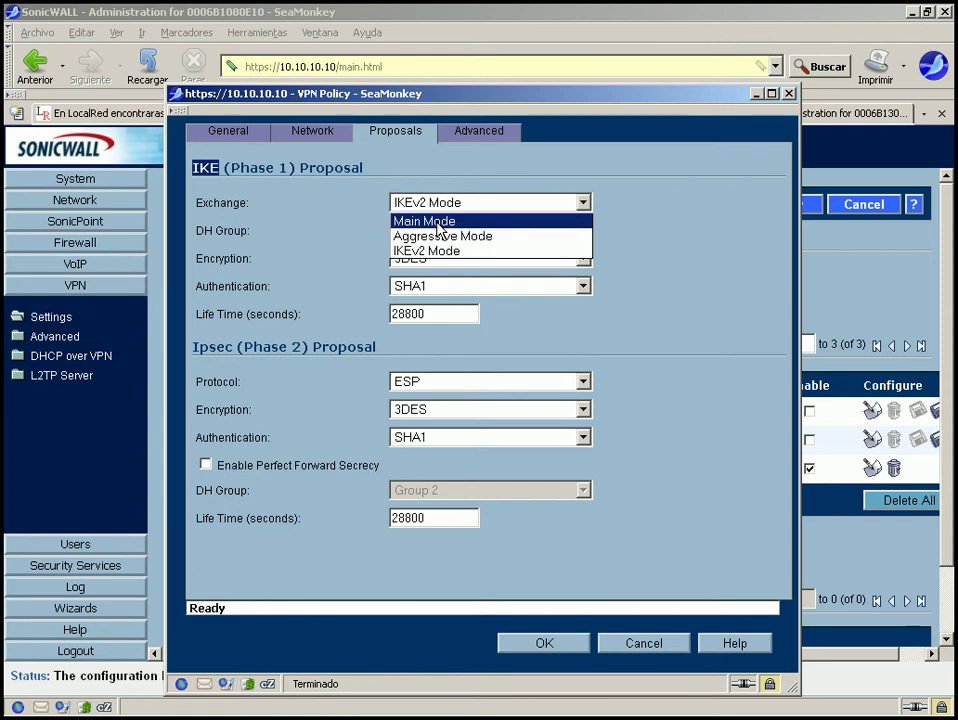
pyautogui.click(437, 224)
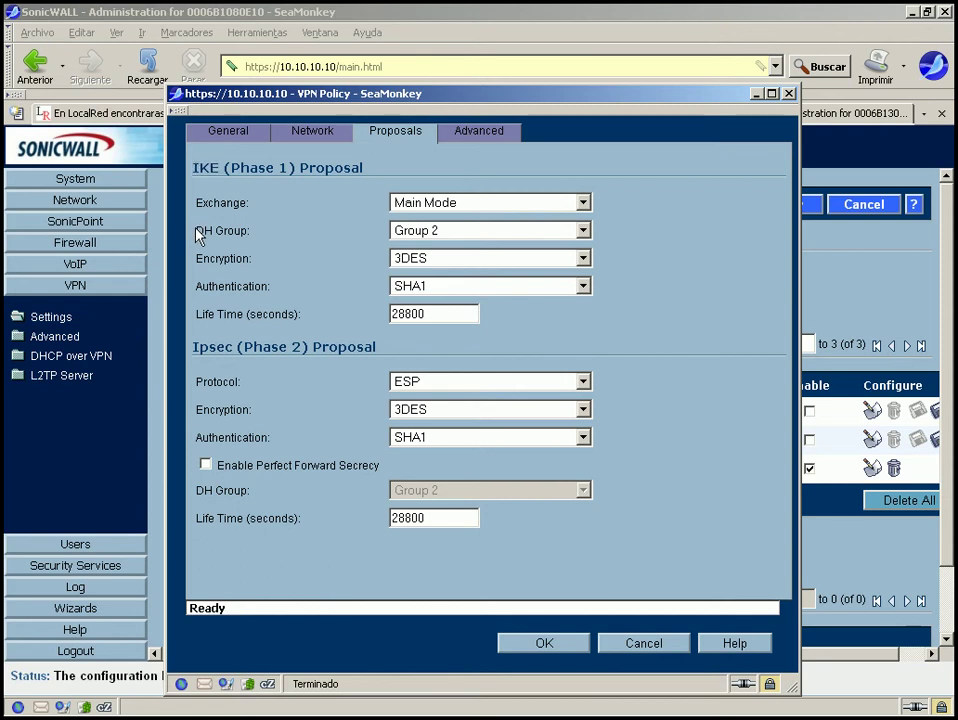
pyautogui.moveTo(197, 233); pyautogui.dragTo(263, 235)
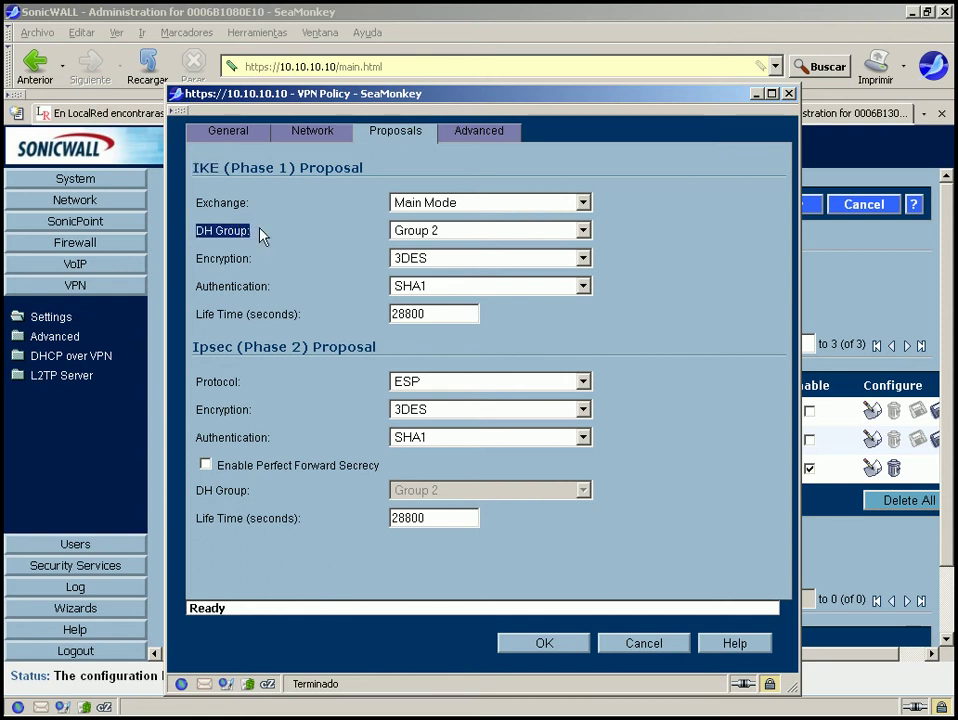
pyautogui.click(450, 232)
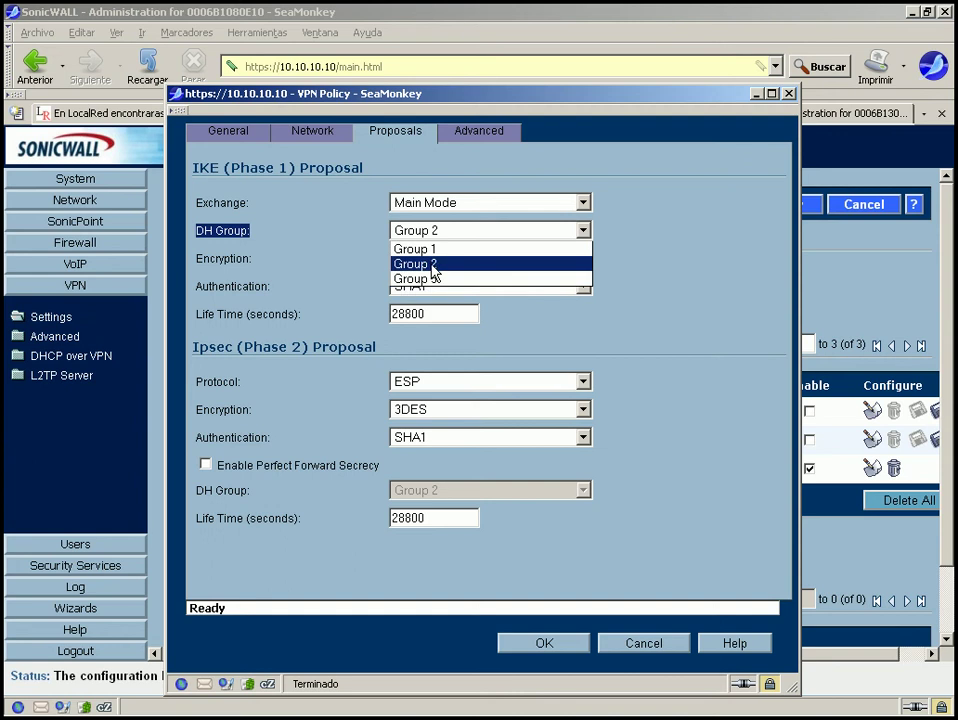
pyautogui.click(430, 264)
pyautogui.click(432, 264)
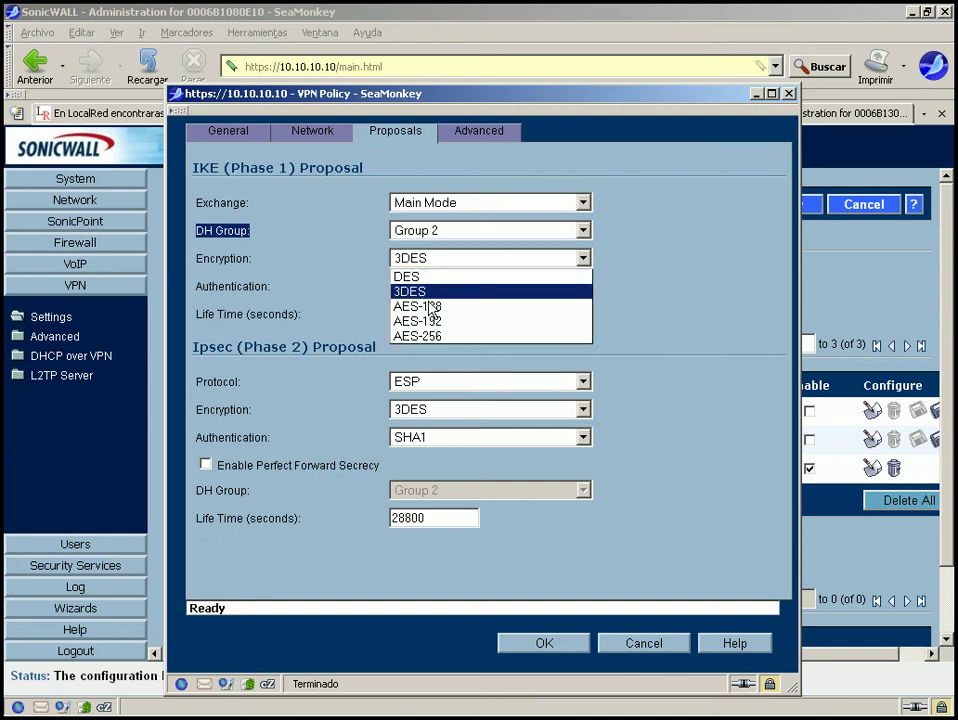
pyautogui.click(428, 277)
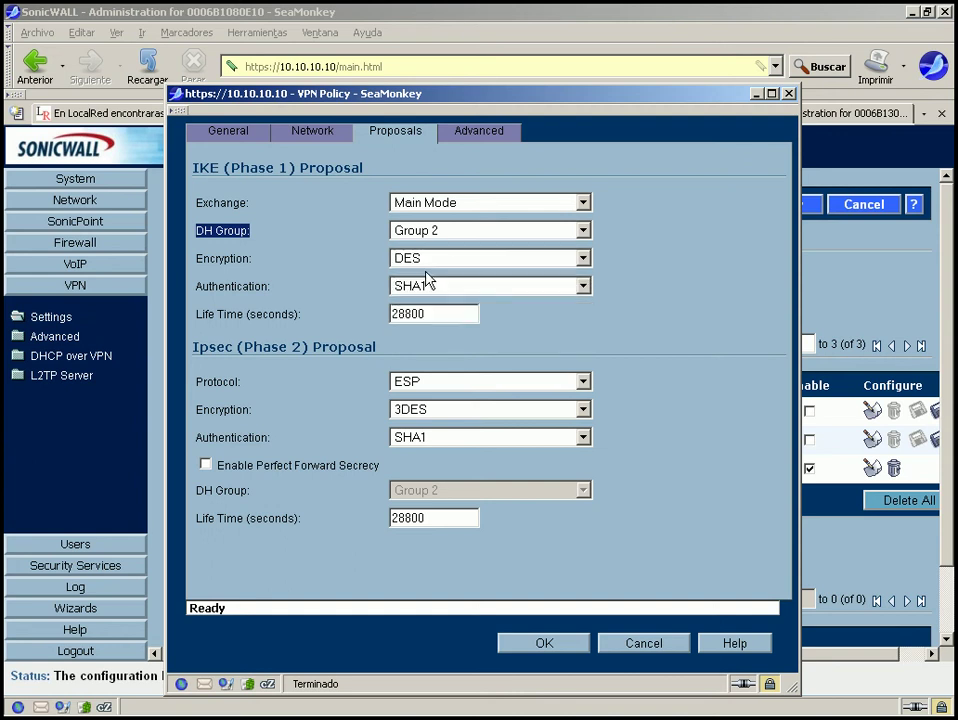
pyautogui.click(428, 262)
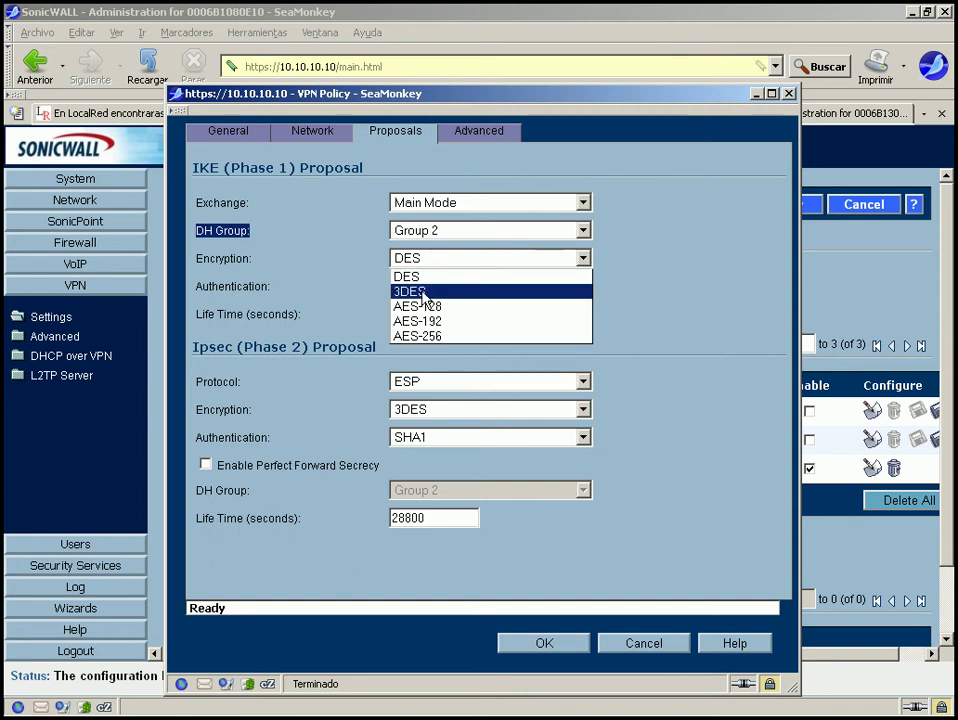
pyautogui.click(448, 291)
pyautogui.click(448, 291)
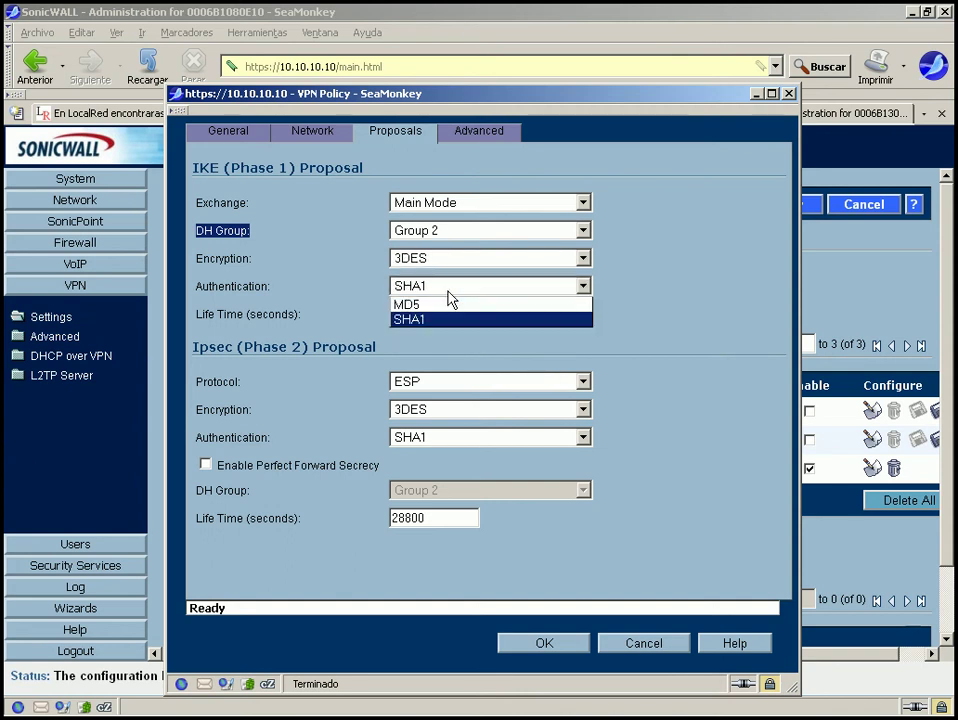
pyautogui.click(448, 291)
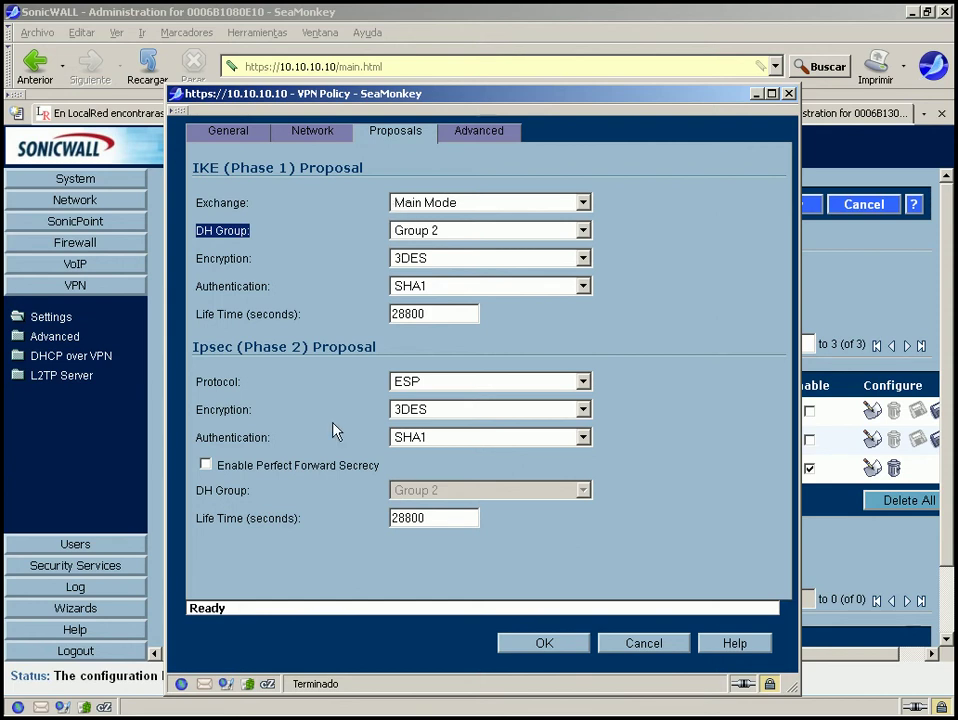
pyautogui.moveTo(192, 348); pyautogui.dragTo(383, 362)
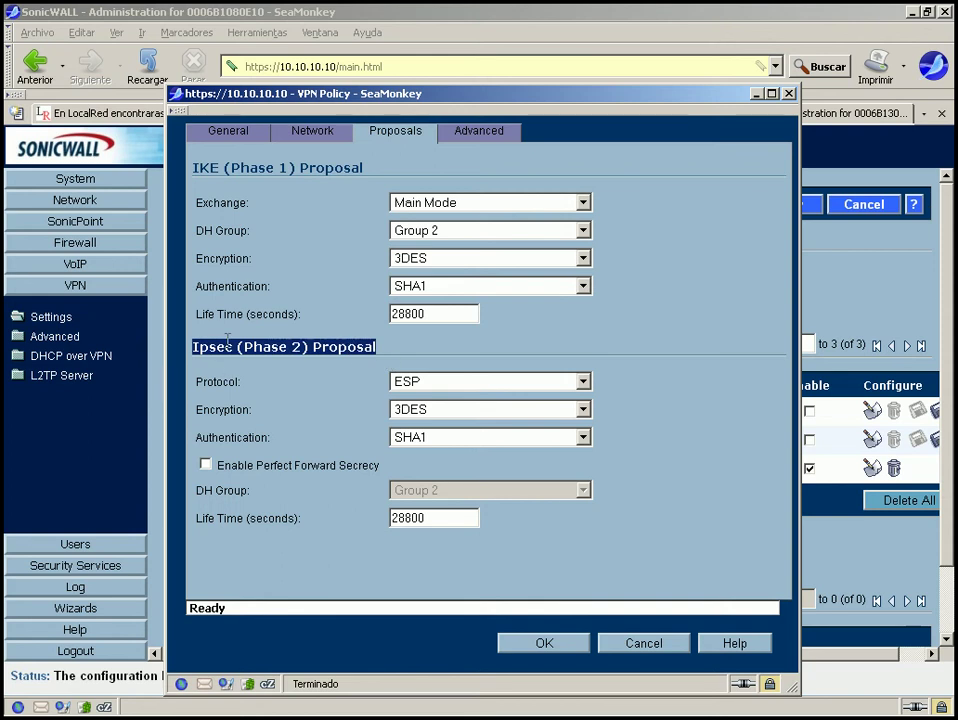
pyautogui.click(441, 385)
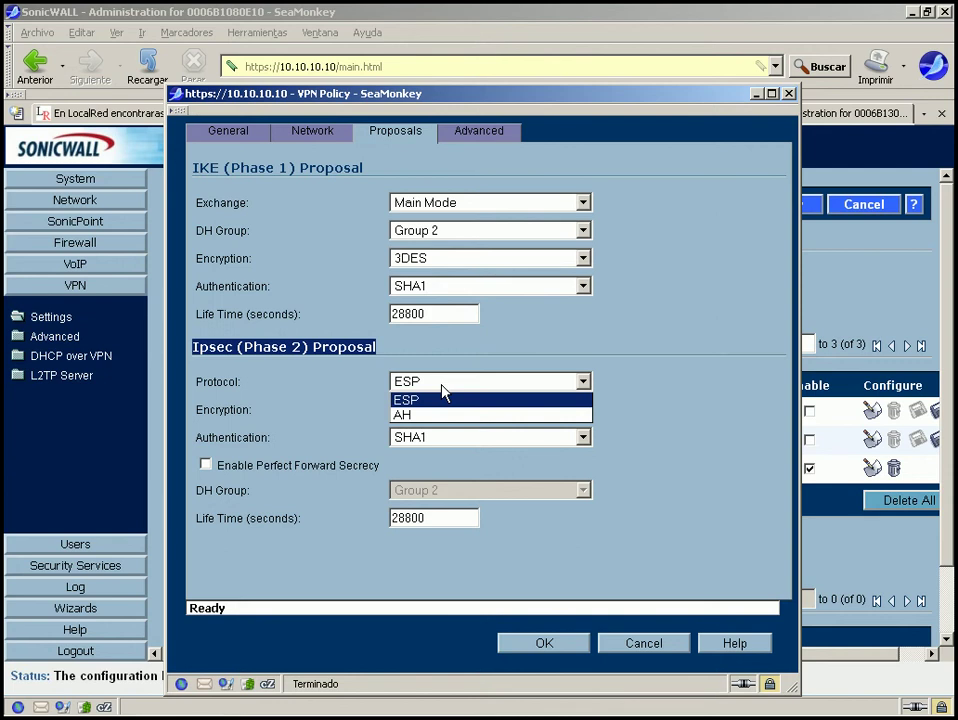
pyautogui.click(444, 392)
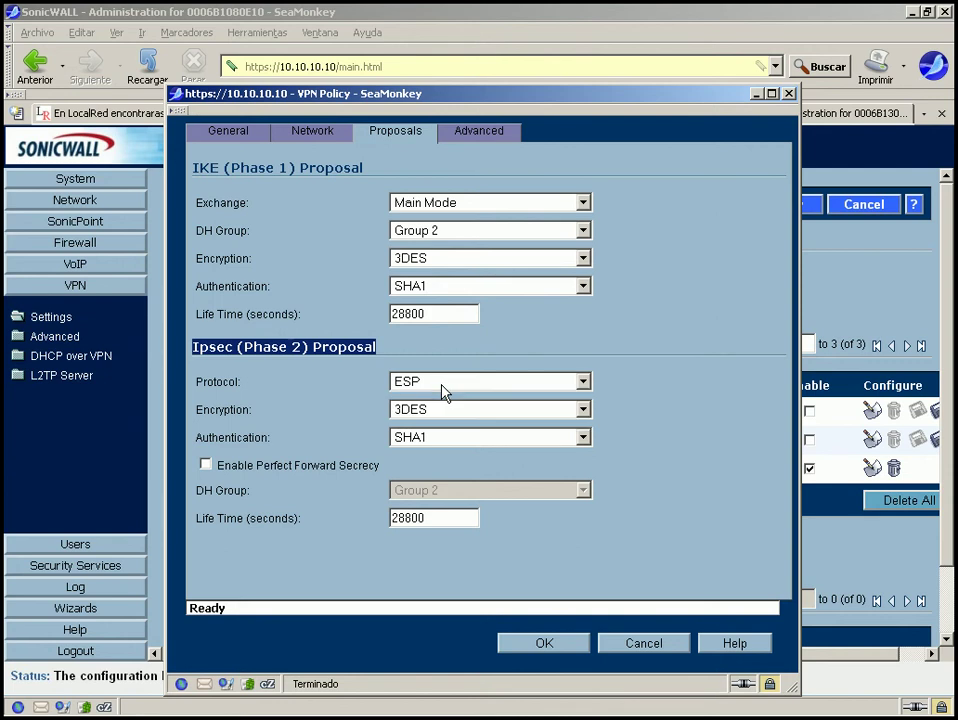
pyautogui.click(433, 410)
pyautogui.click(435, 415)
pyautogui.click(425, 442)
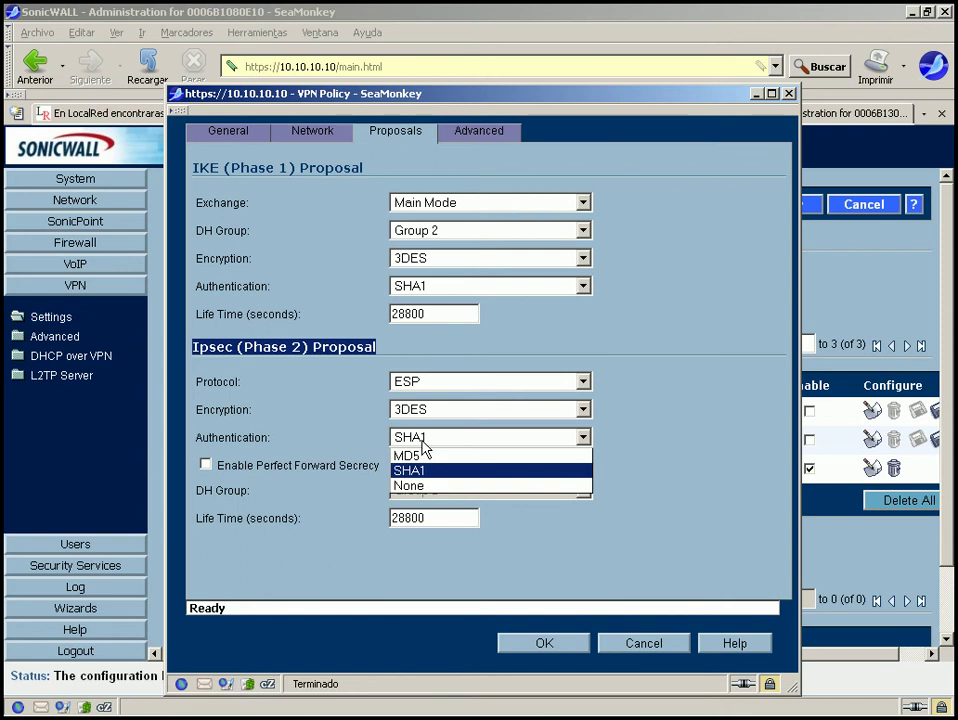
pyautogui.click(421, 441)
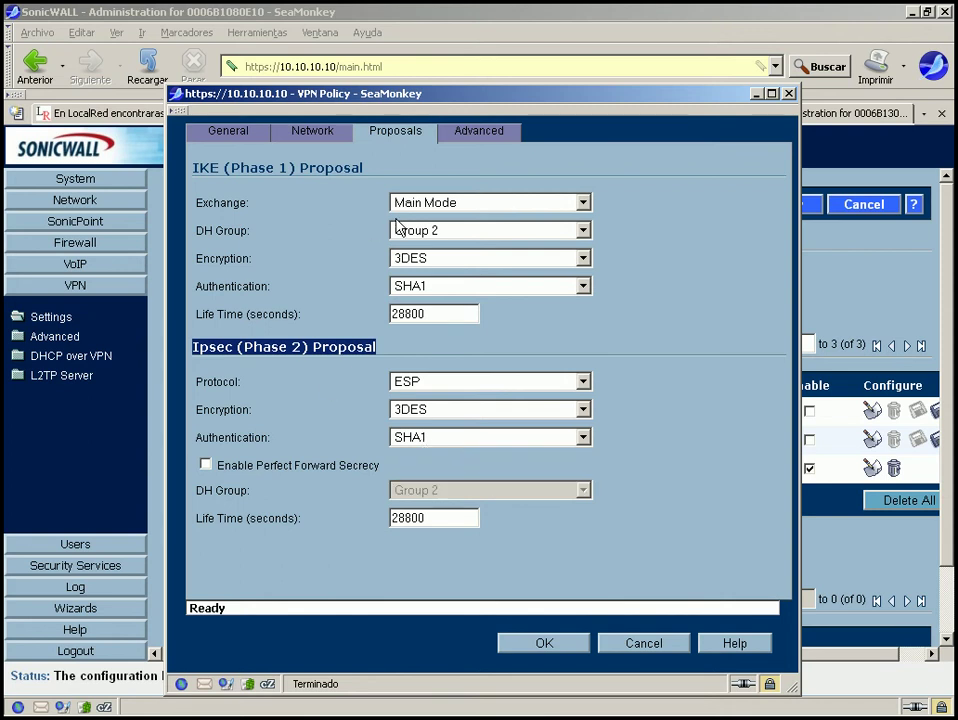
pyautogui.click(362, 259)
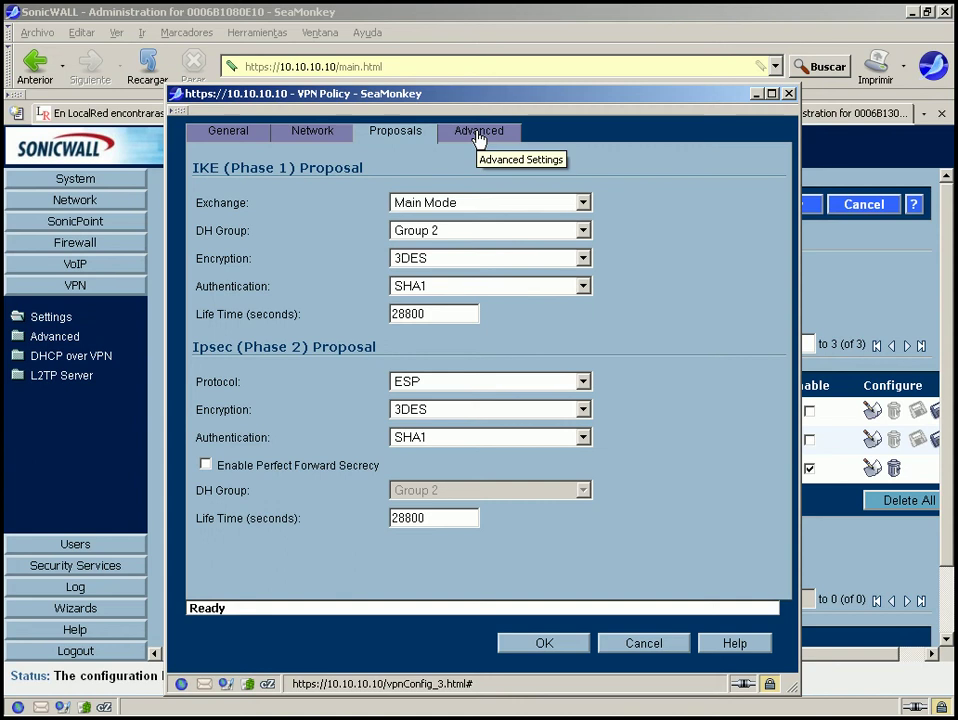
# Review the Keep Alive, access rules and XAUTH advanced options, leaving XAUTH off.
pyautogui.click(478, 139)
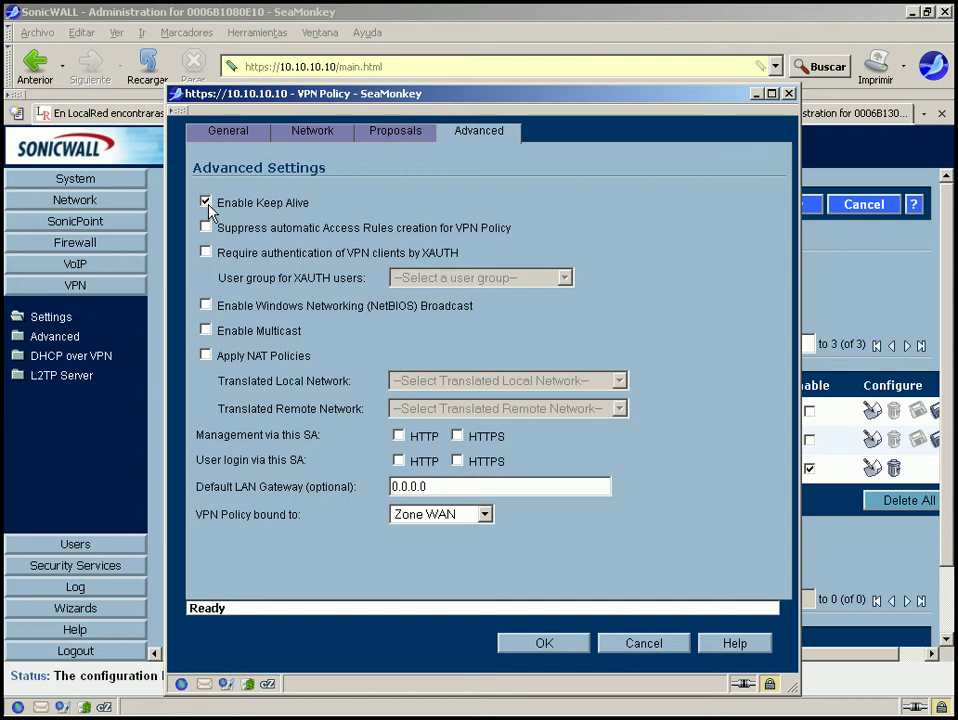
pyautogui.moveTo(210, 206); pyautogui.dragTo(349, 207)
pyautogui.click(391, 218)
pyautogui.moveTo(215, 227); pyautogui.dragTo(512, 229)
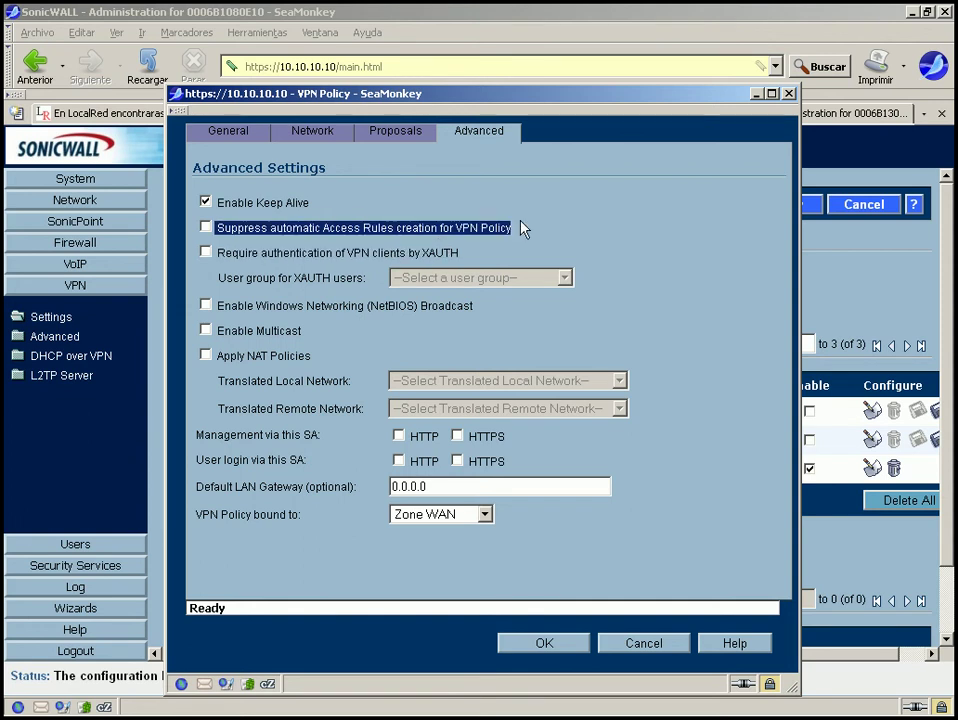
pyautogui.click(521, 227)
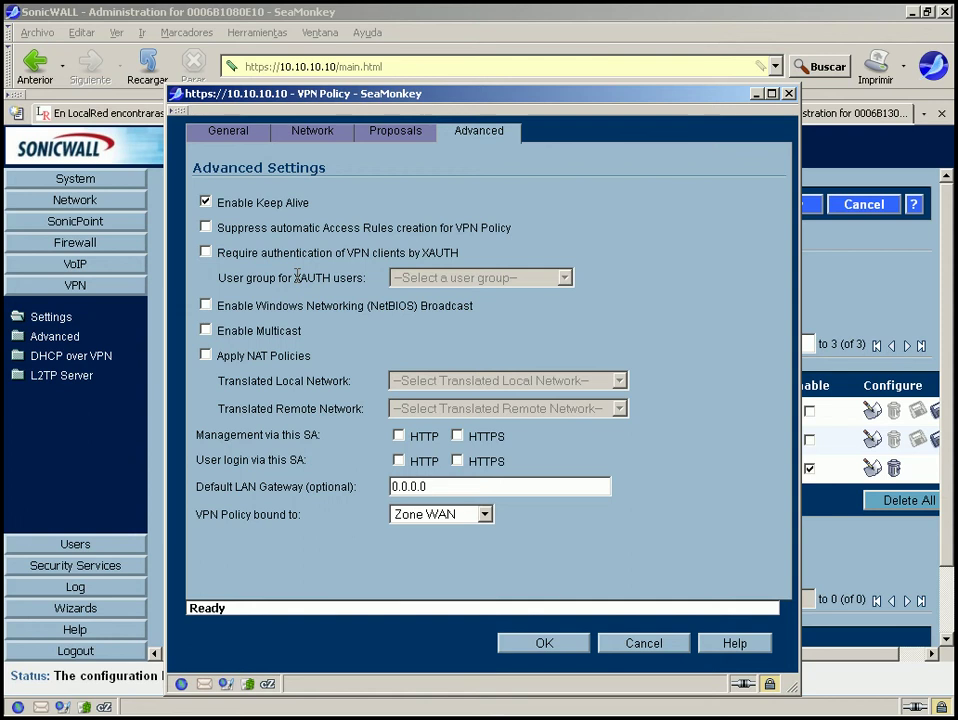
pyautogui.click(207, 254)
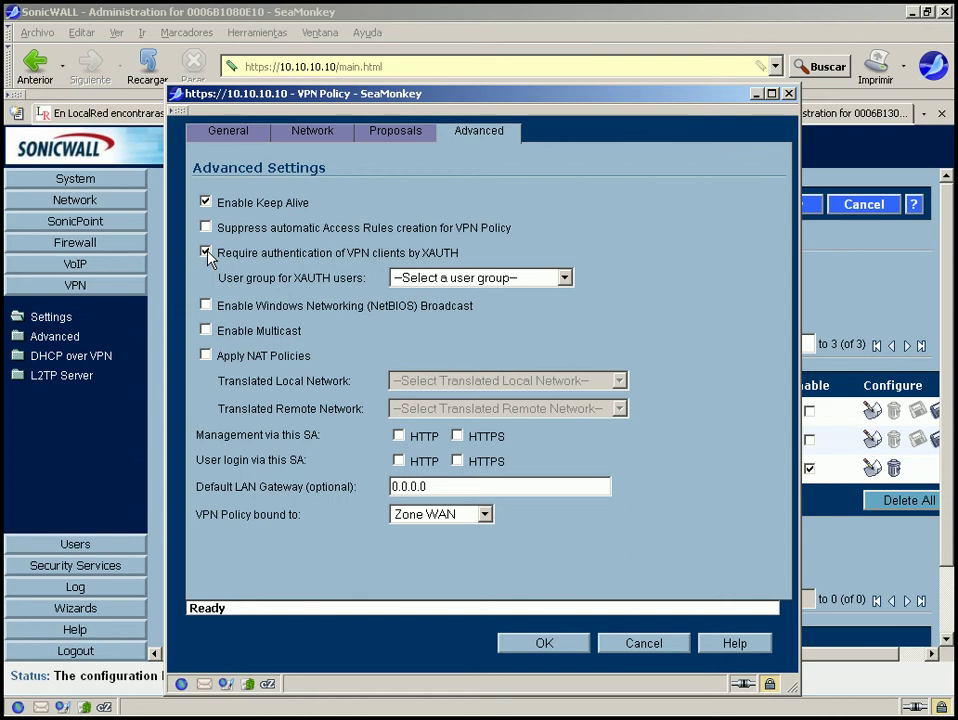
pyautogui.click(207, 253)
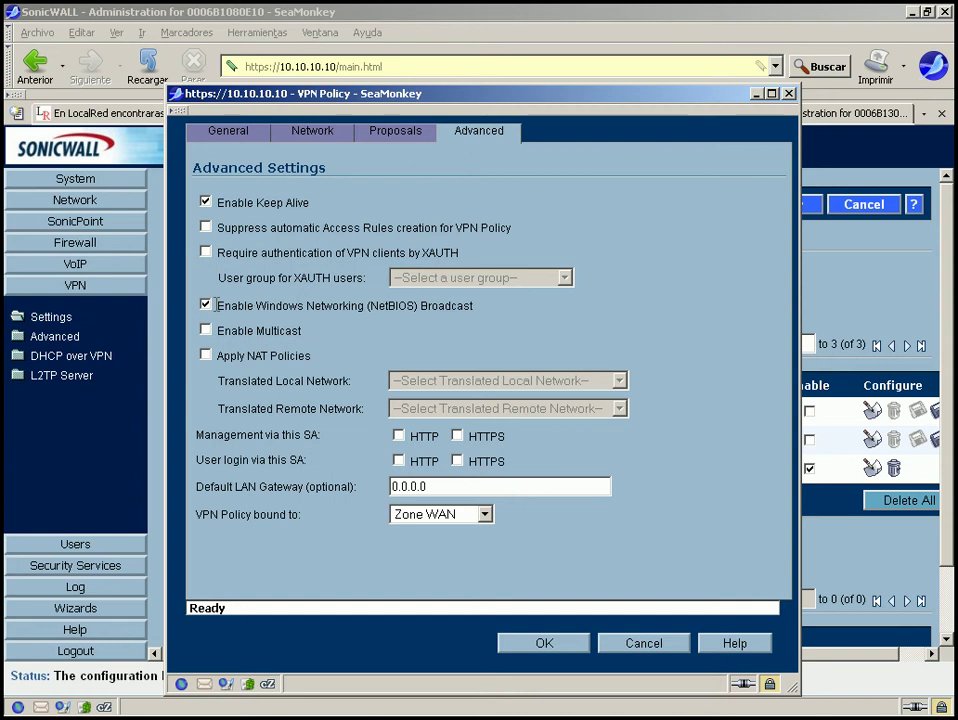
# Review NetBIOS broadcast and enable Multicast over the VPN.
pyautogui.moveTo(216, 306); pyautogui.dragTo(500, 314)
pyautogui.click(500, 314)
pyautogui.click(206, 331)
pyautogui.moveTo(303, 331); pyautogui.dragTo(216, 331)
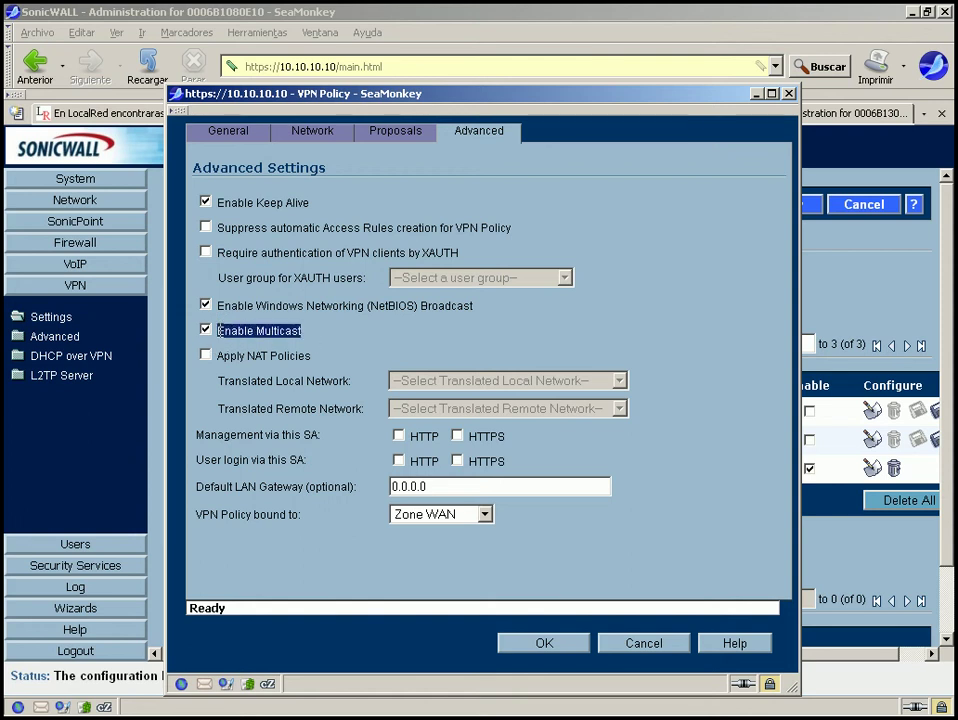
pyautogui.click(221, 331)
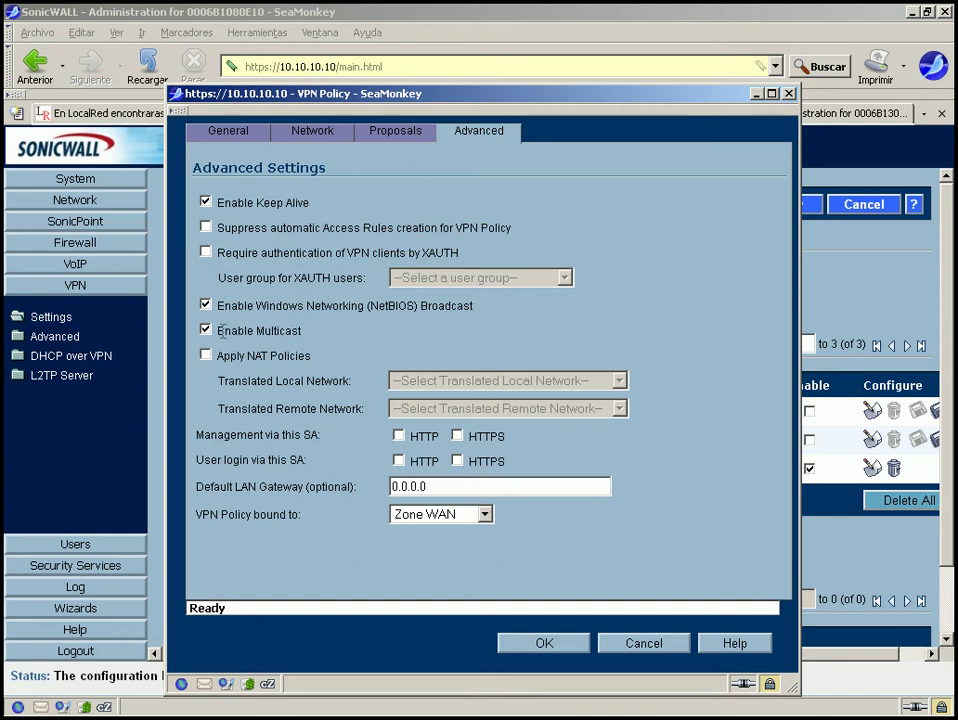
pyautogui.moveTo(218, 331); pyautogui.dragTo(310, 337)
pyautogui.click(310, 337)
# Turn Multicast off and toggle Apply NAT Policies to reveal the translated network fields.
pyautogui.click(206, 331)
pyautogui.click(206, 355)
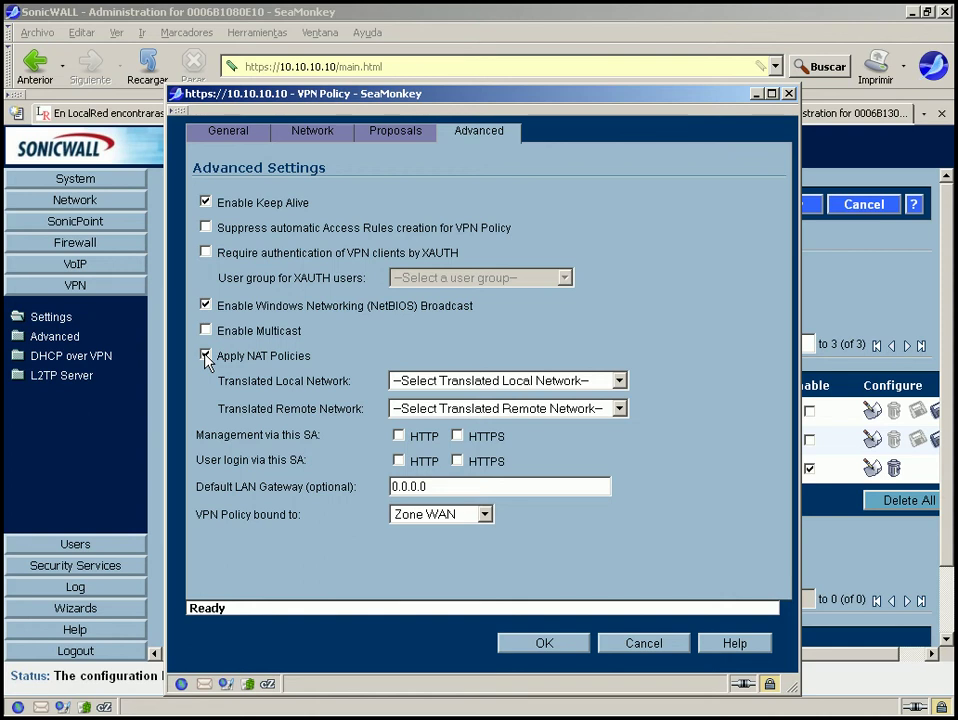
pyautogui.click(206, 355)
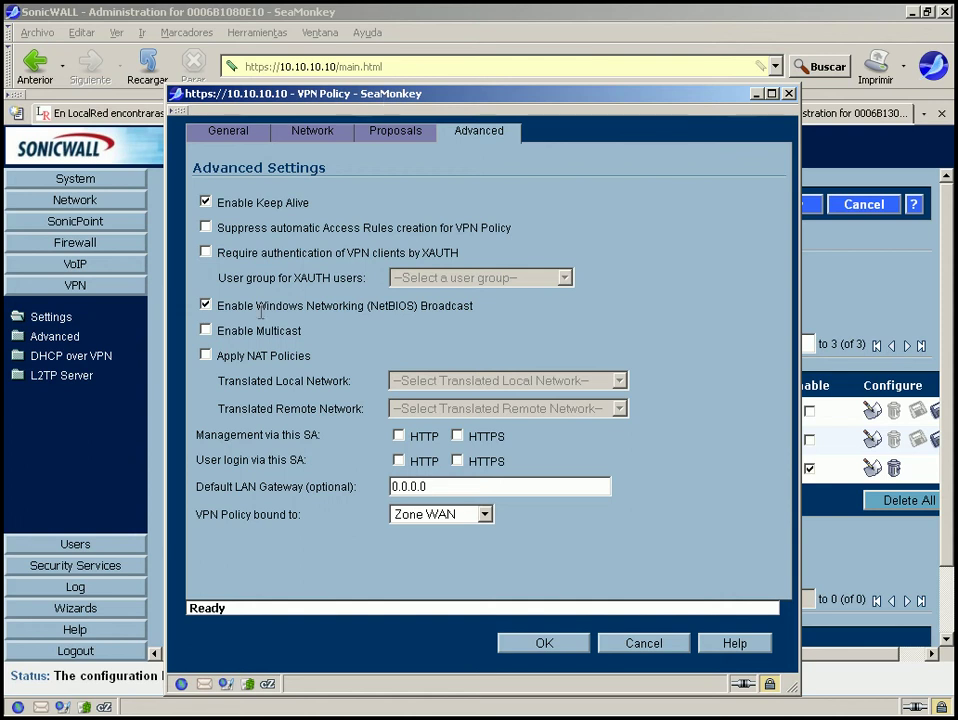
pyautogui.click(206, 356)
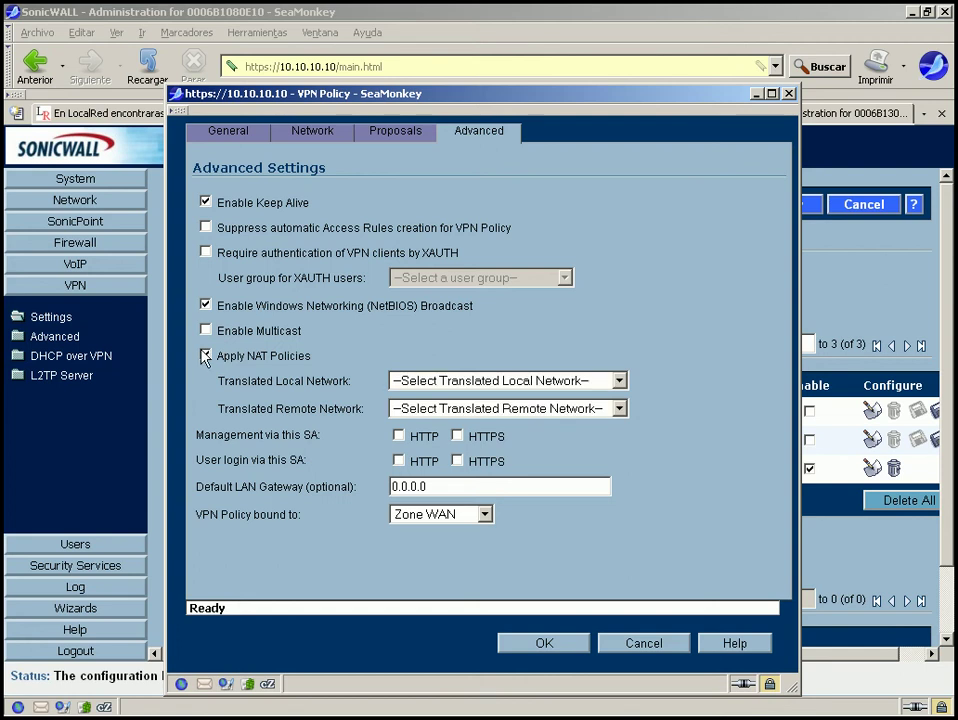
pyautogui.click(206, 356)
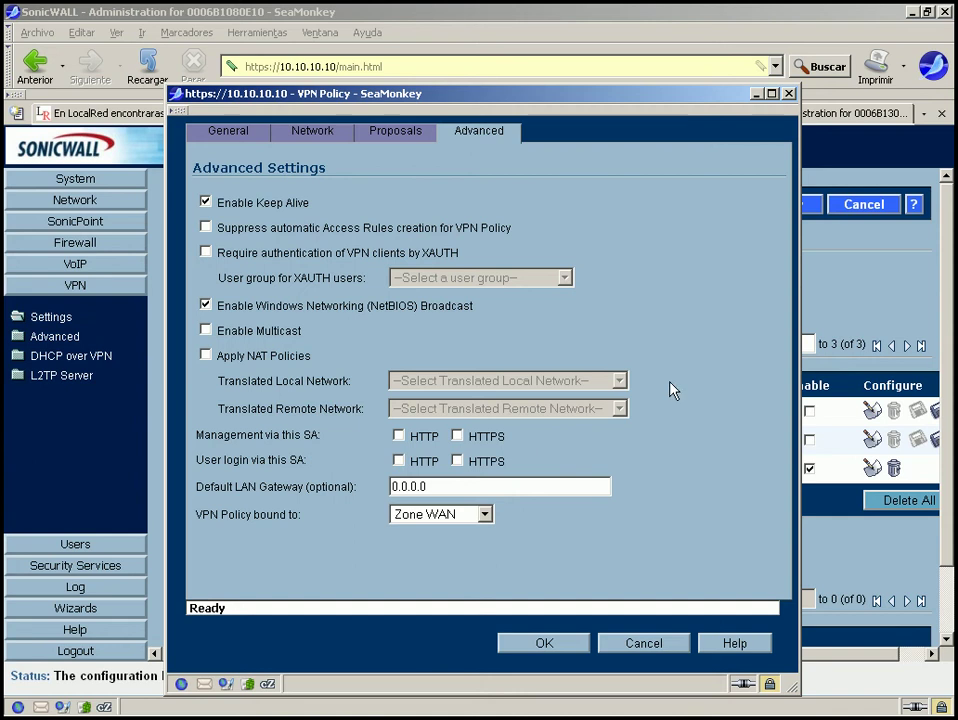
pyautogui.moveTo(387, 370); pyautogui.dragTo(540, 449)
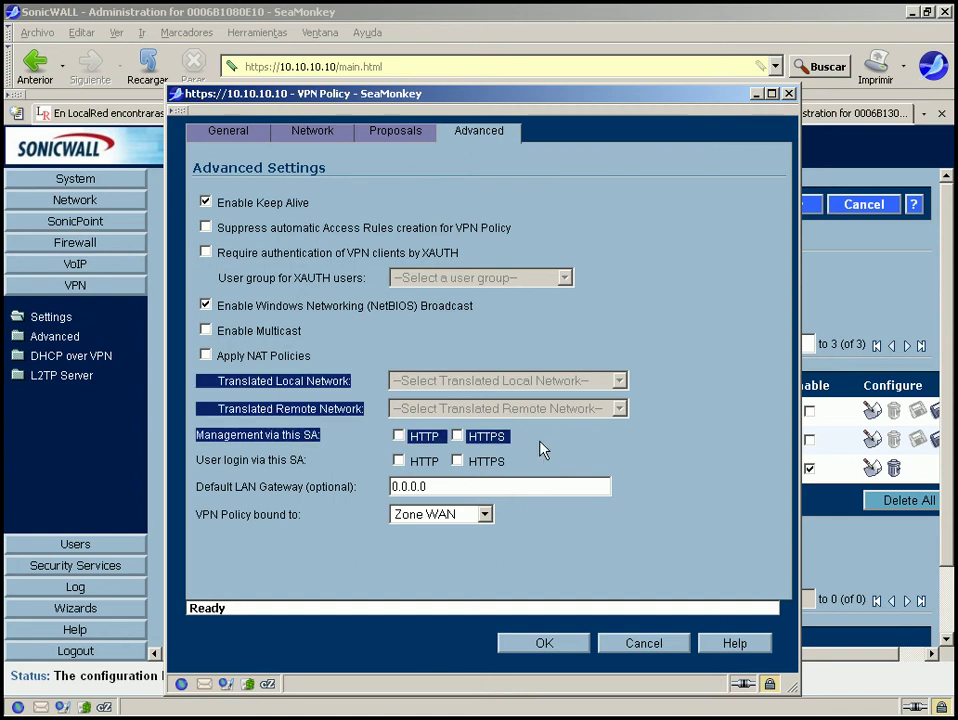
pyautogui.click(540, 449)
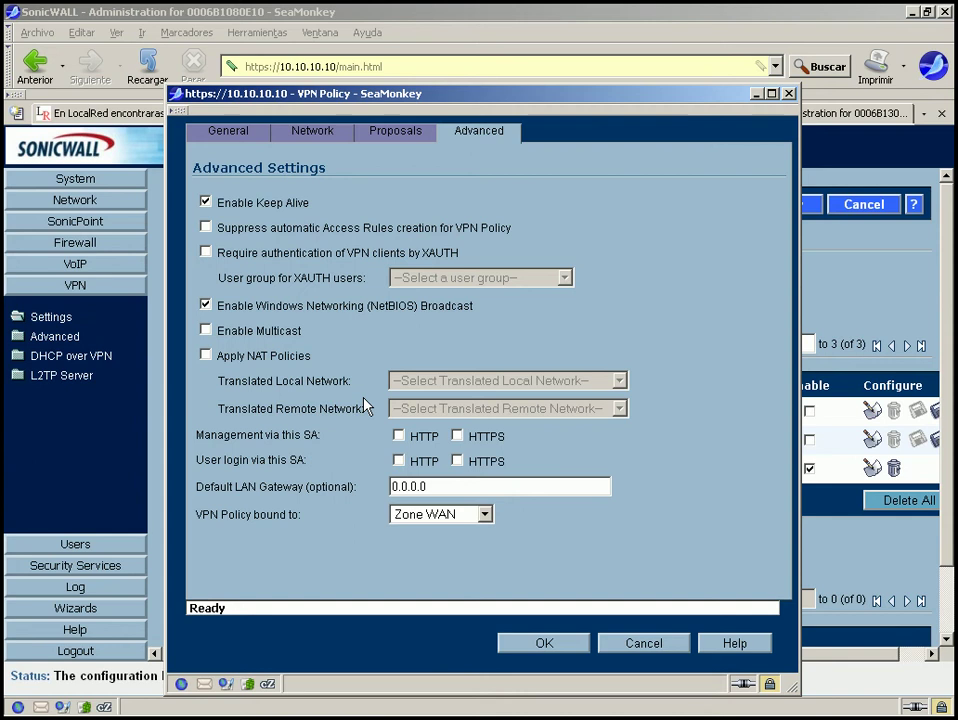
# Review the remote network, management and Default LAN Gateway settings, leaving NAT Policies off.
pyautogui.click(205, 357)
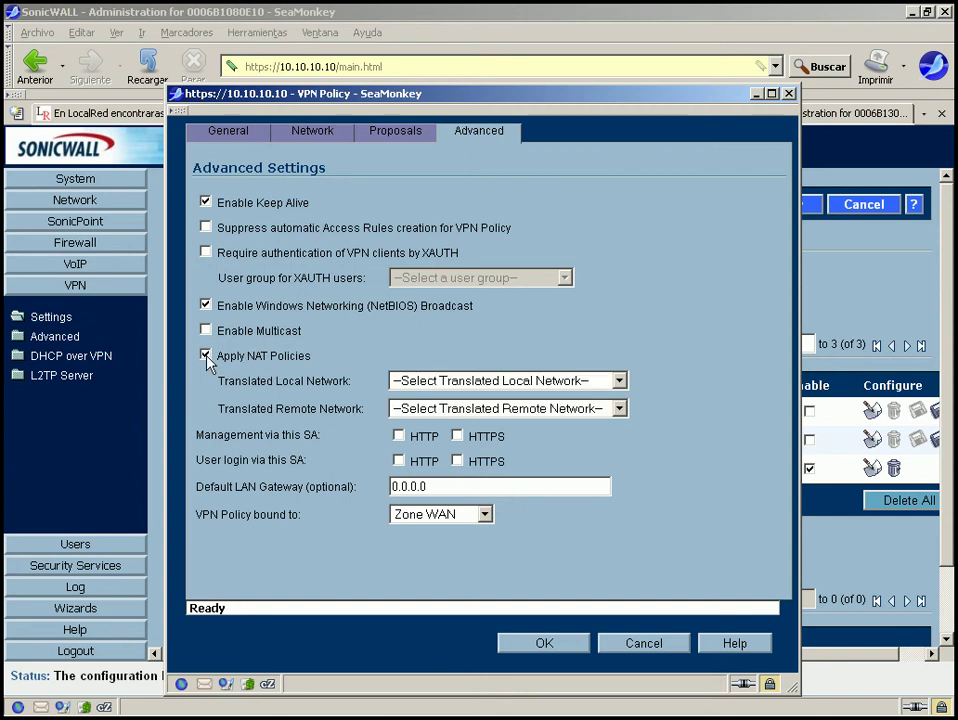
pyautogui.click(206, 356)
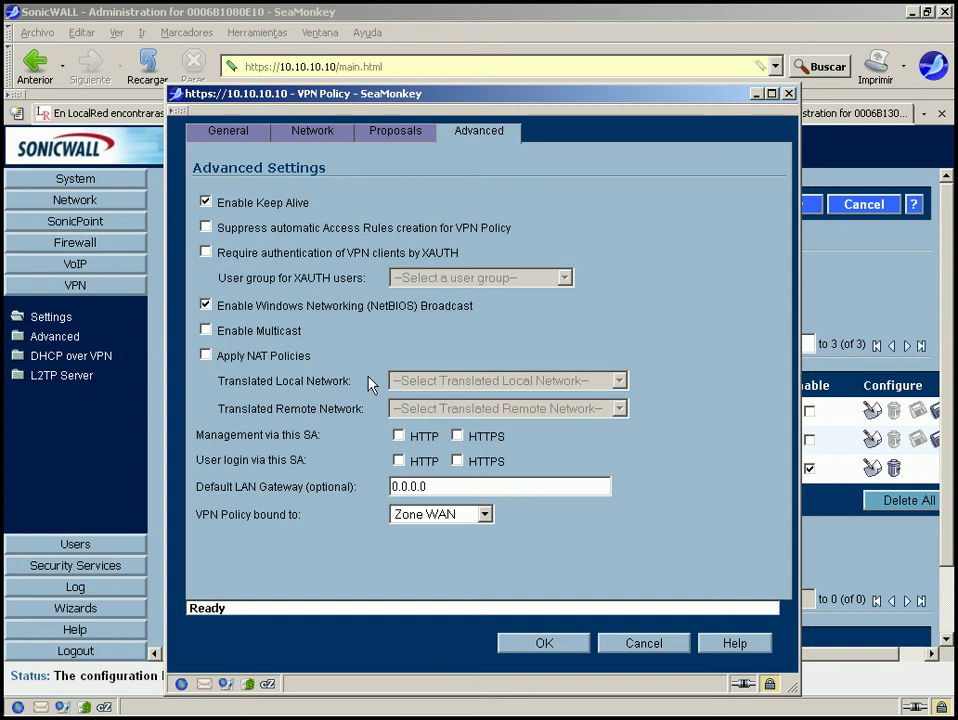
pyautogui.moveTo(303, 406); pyautogui.dragTo(379, 445)
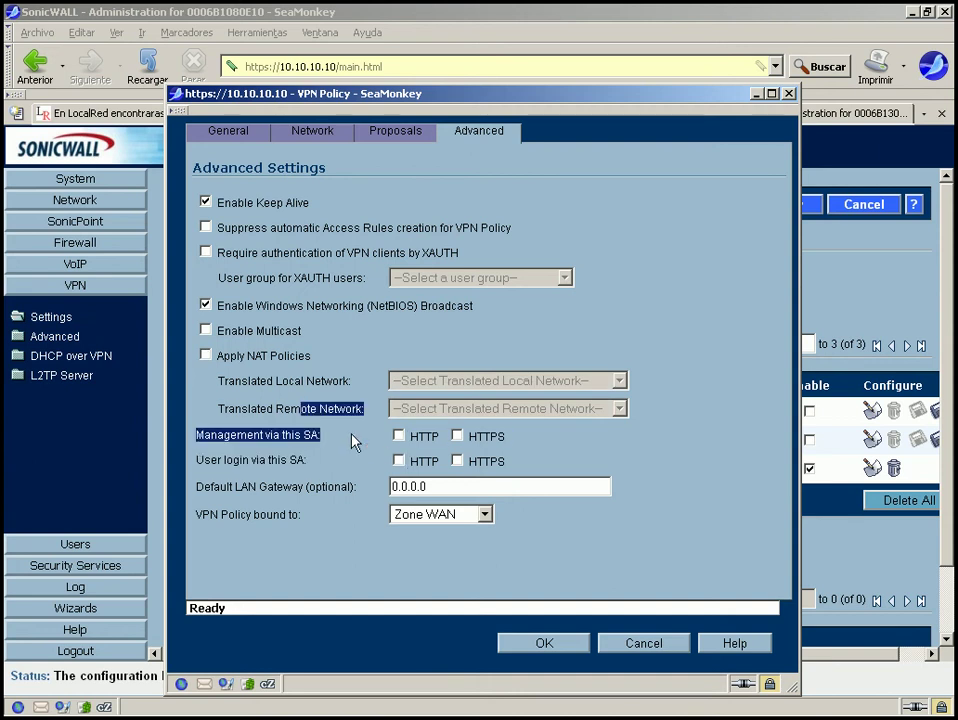
pyautogui.click(350, 436)
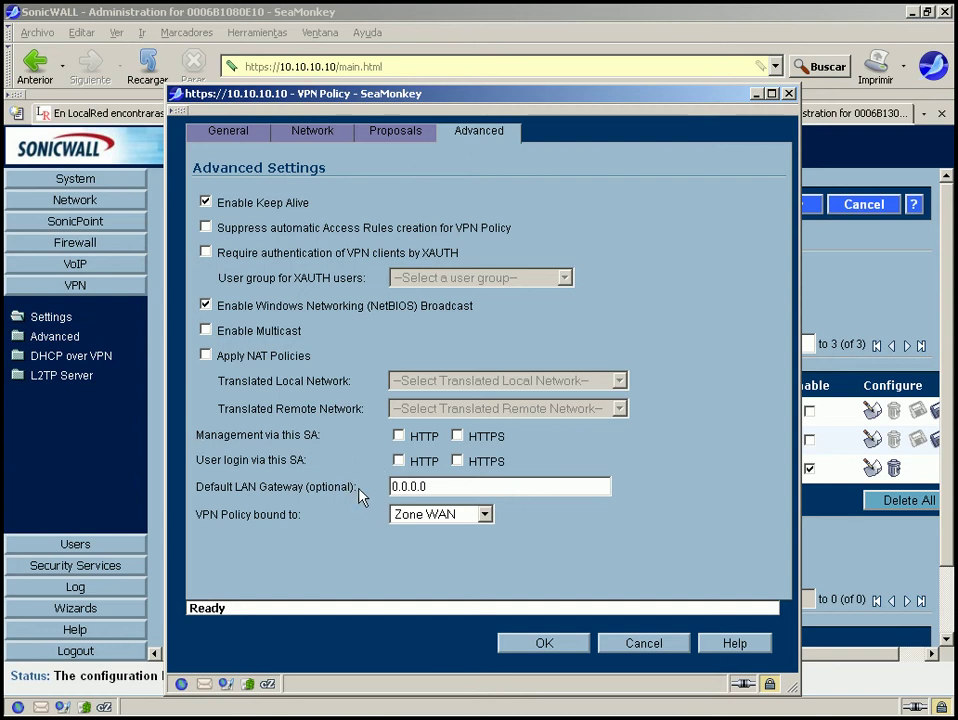
pyautogui.moveTo(358, 489); pyautogui.dragTo(196, 494)
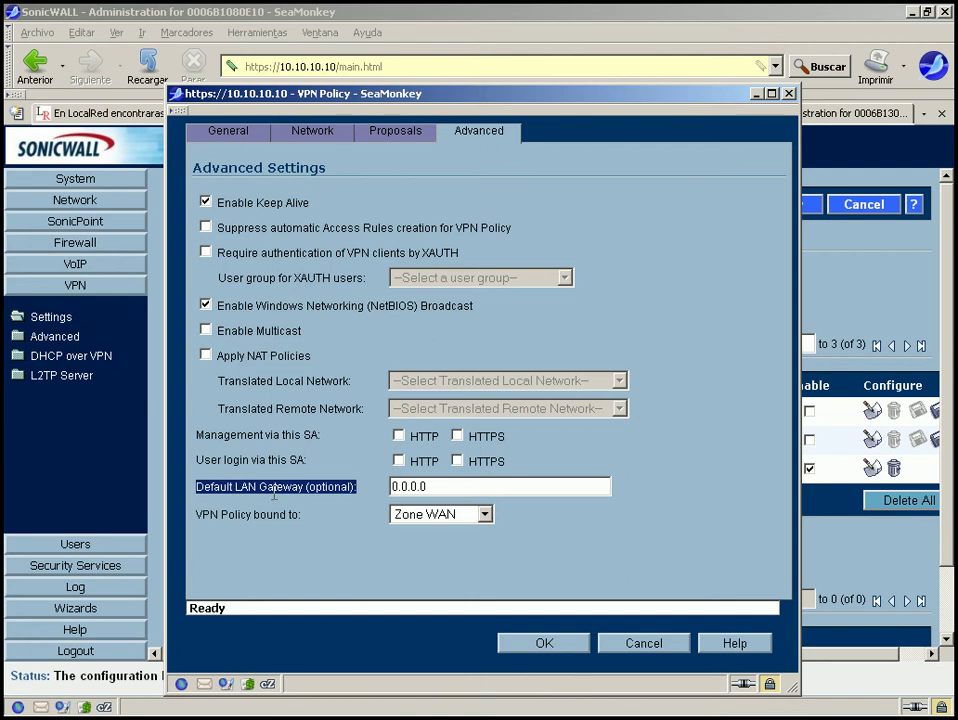
pyautogui.click(355, 510)
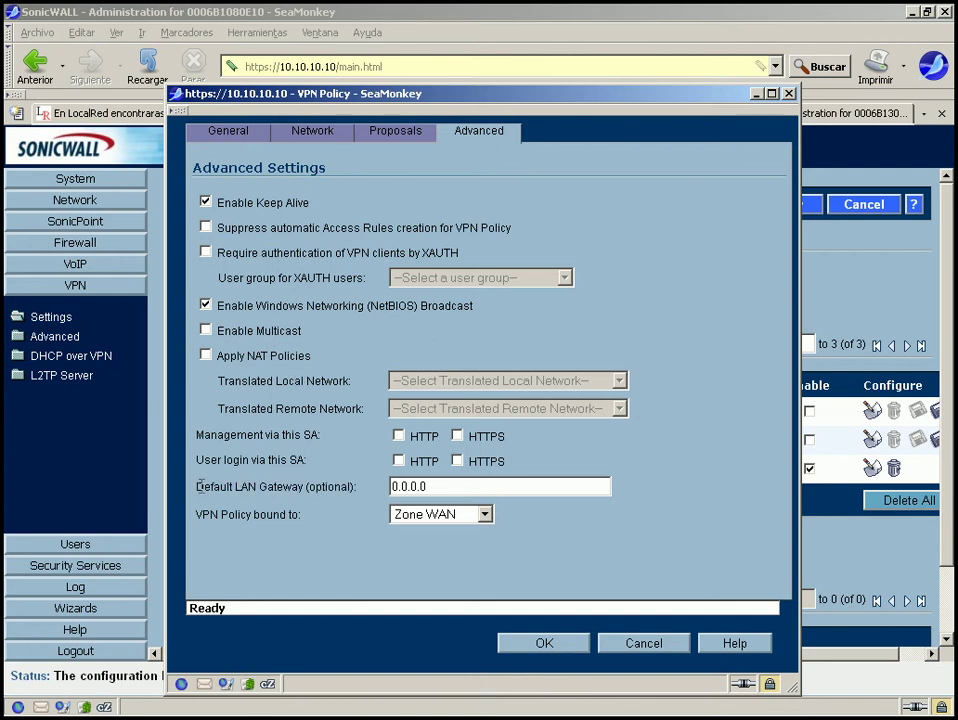
pyautogui.moveTo(197, 488); pyautogui.dragTo(366, 487)
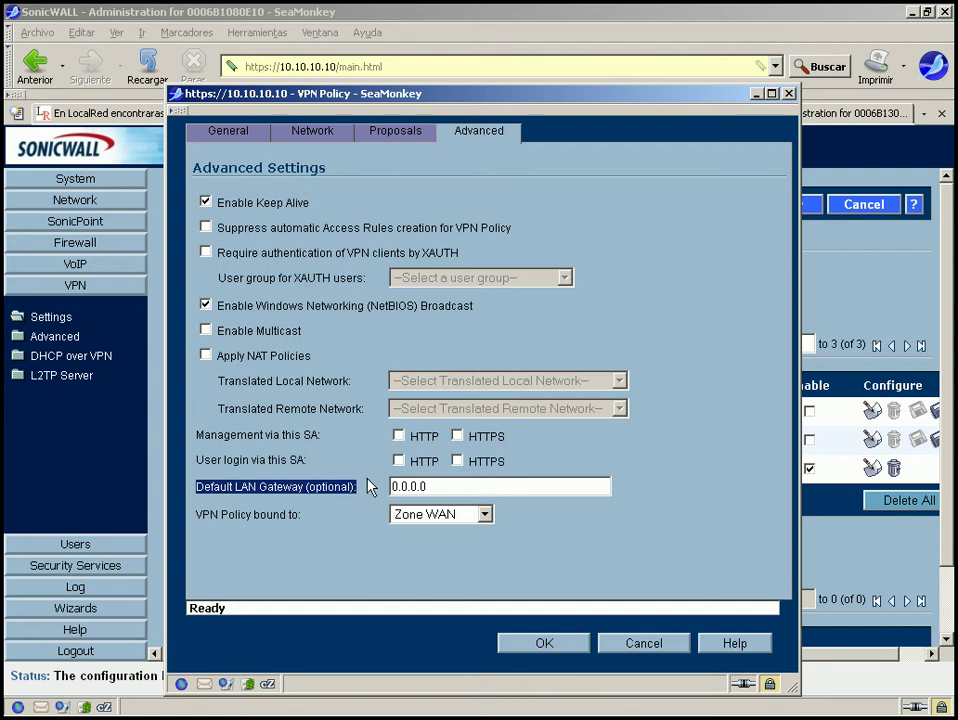
pyautogui.click(365, 488)
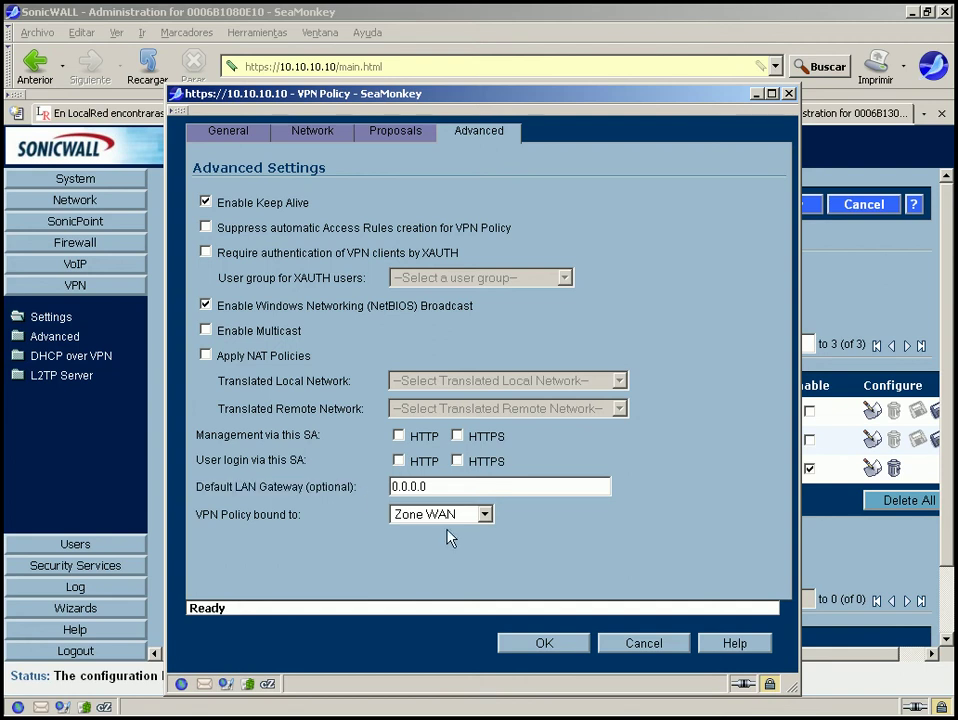
# Bind the Remoto policy to Interface WAN instead of Zone WAN.
pyautogui.click(484, 515)
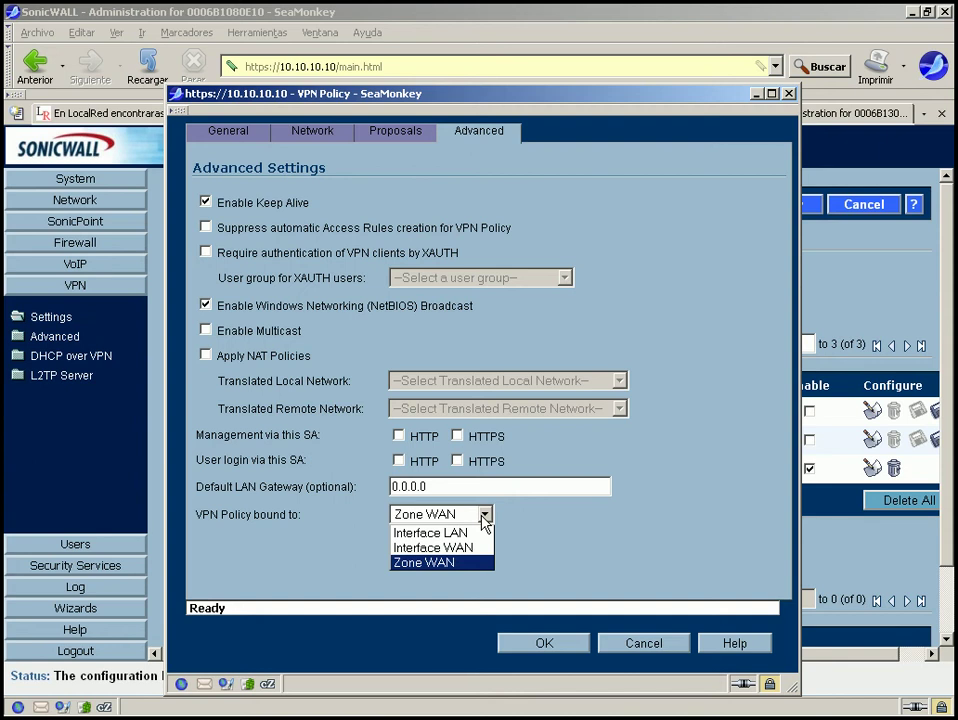
pyautogui.click(449, 566)
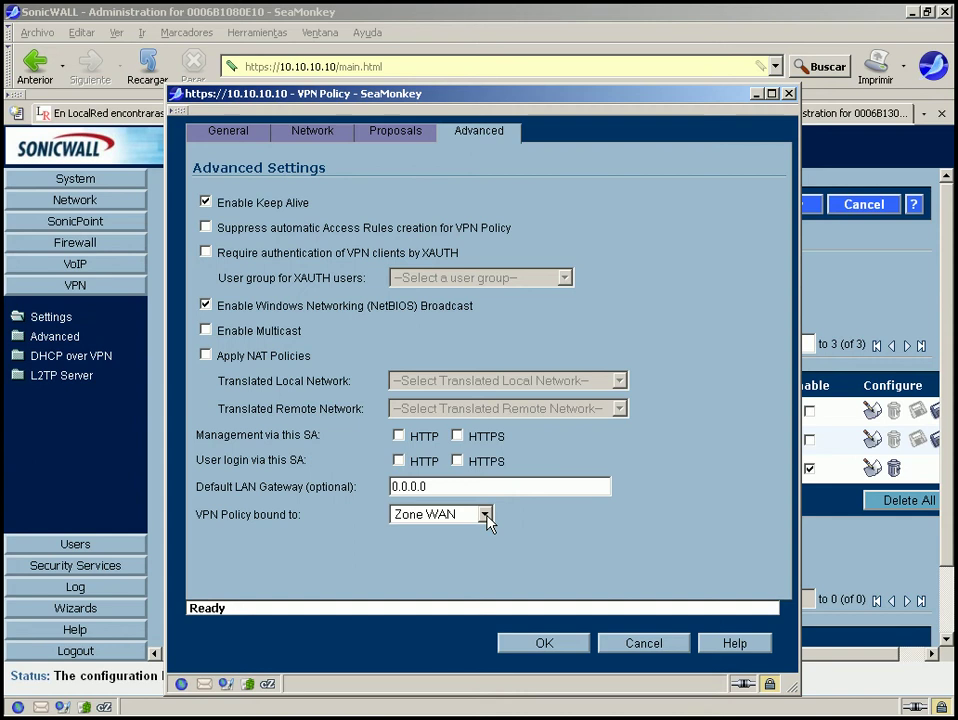
pyautogui.click(487, 517)
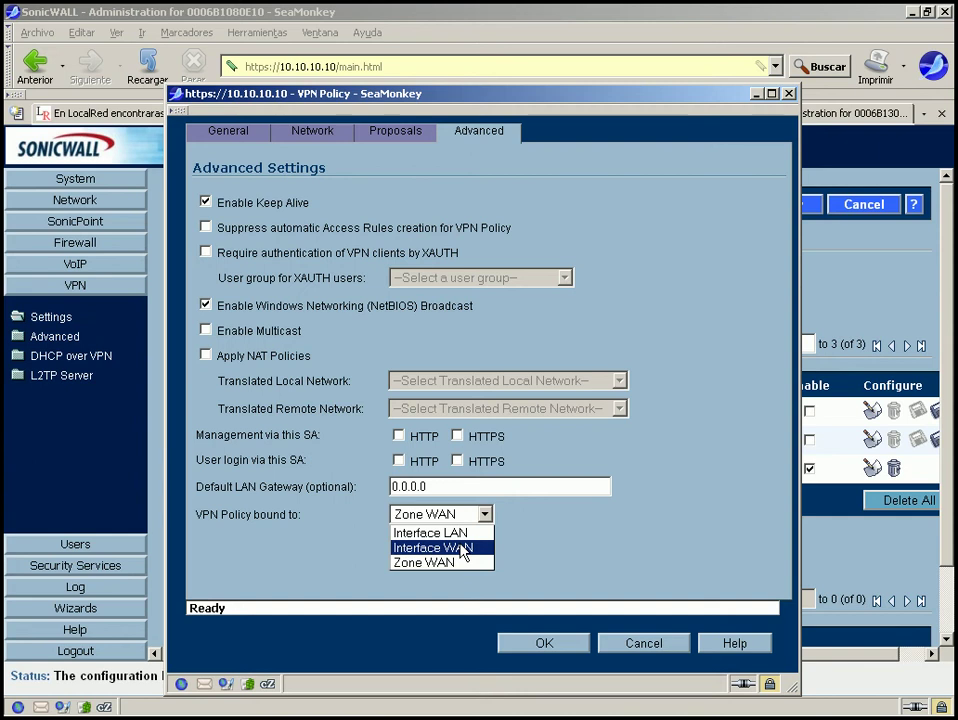
pyautogui.click(464, 549)
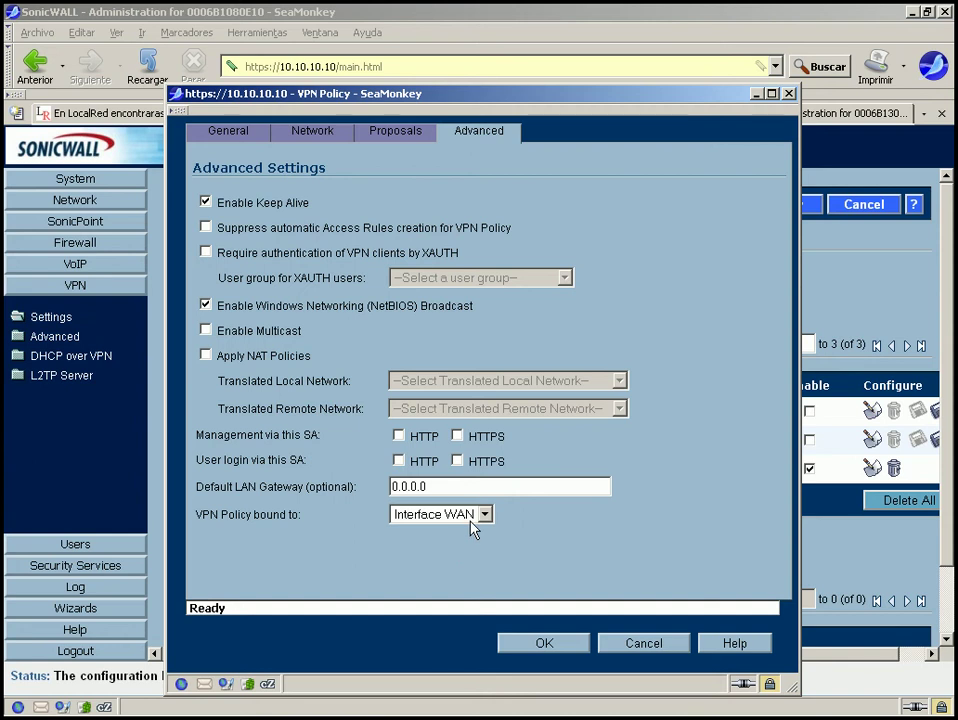
pyautogui.click(484, 514)
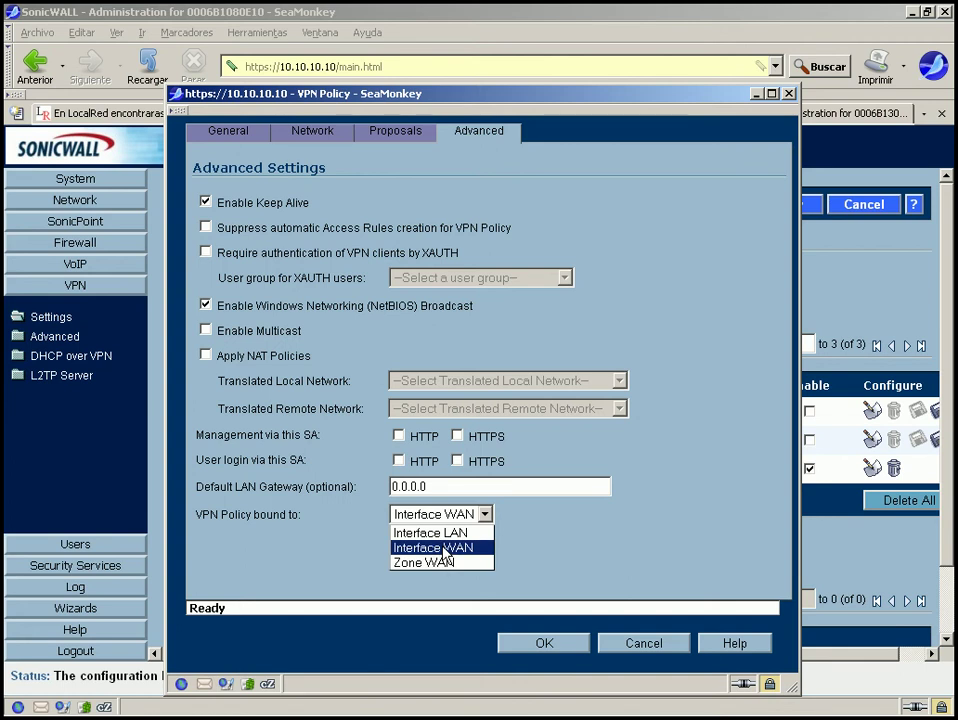
pyautogui.click(443, 549)
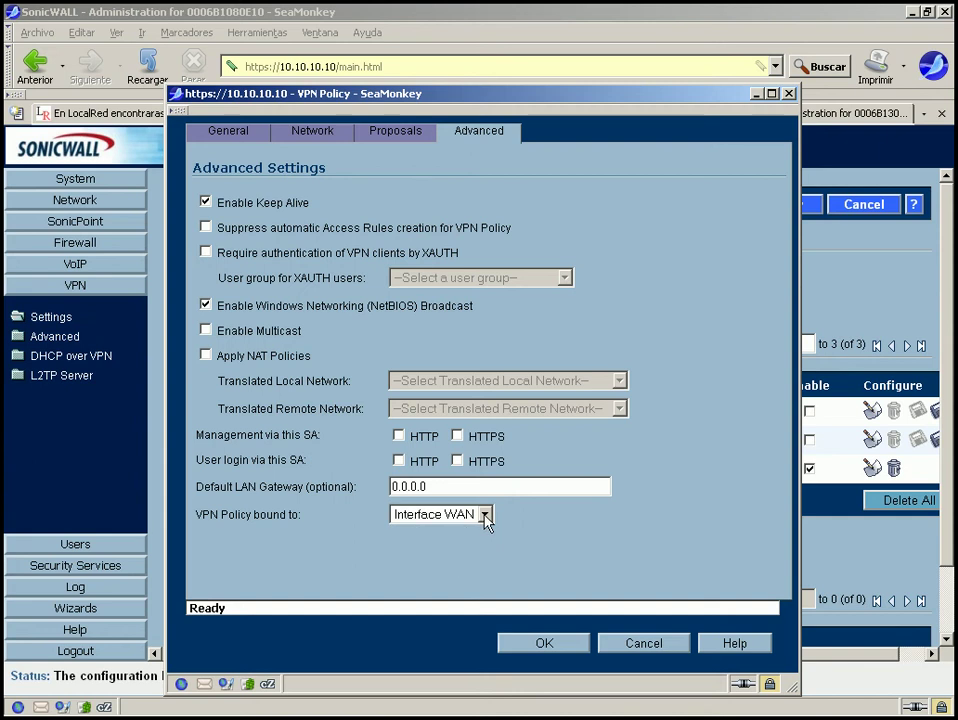
pyautogui.click(485, 515)
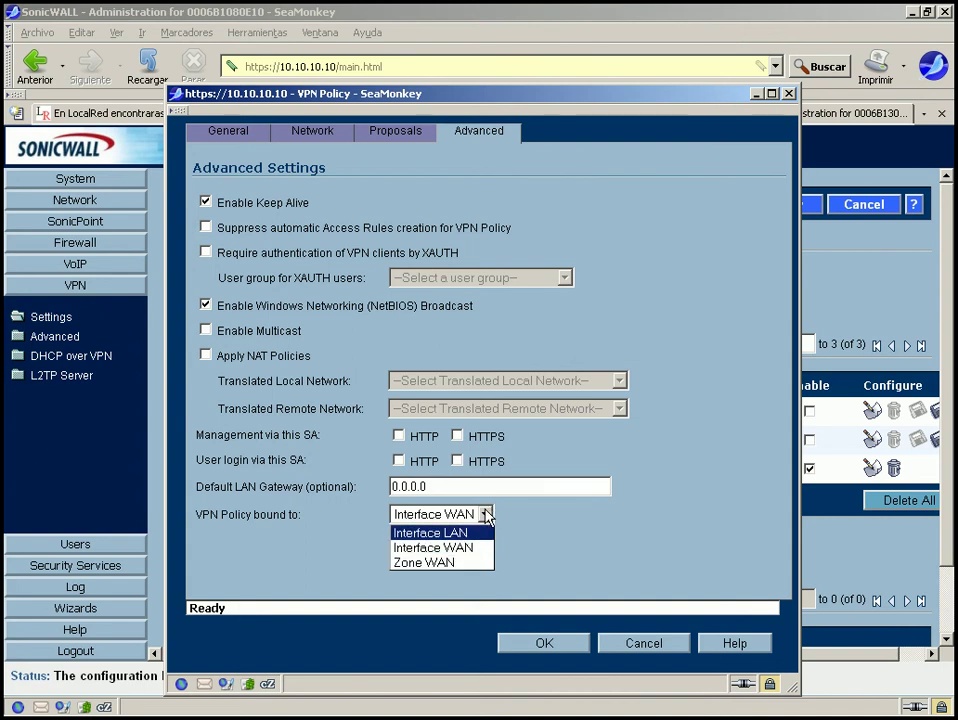
pyautogui.click(474, 548)
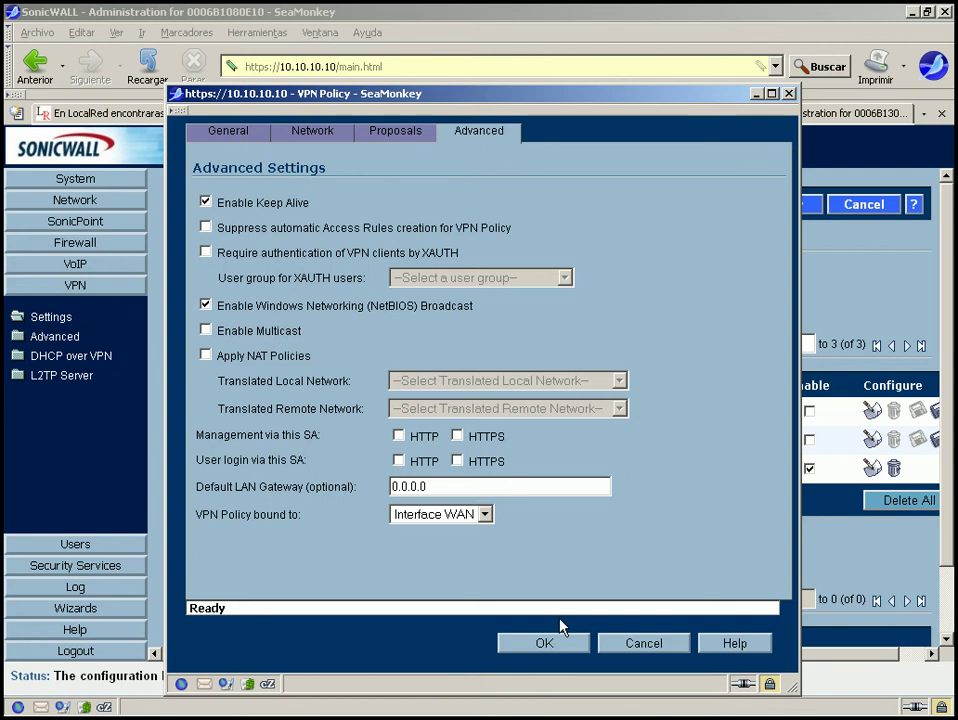
# Save the policy, then sign in with the admin user name and password, retyping after rejection.
pyautogui.click(545, 648)
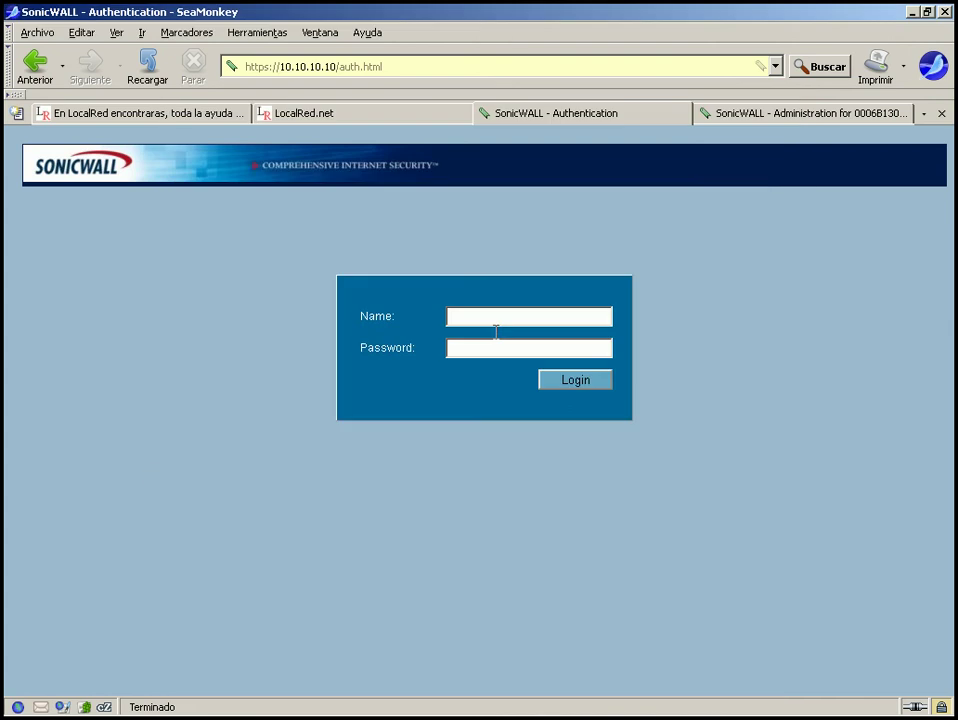
pyautogui.click(494, 306)
pyautogui.write('admin')
pyautogui.press('Tab')
pyautogui.write('*******')
pyautogui.press('Return')
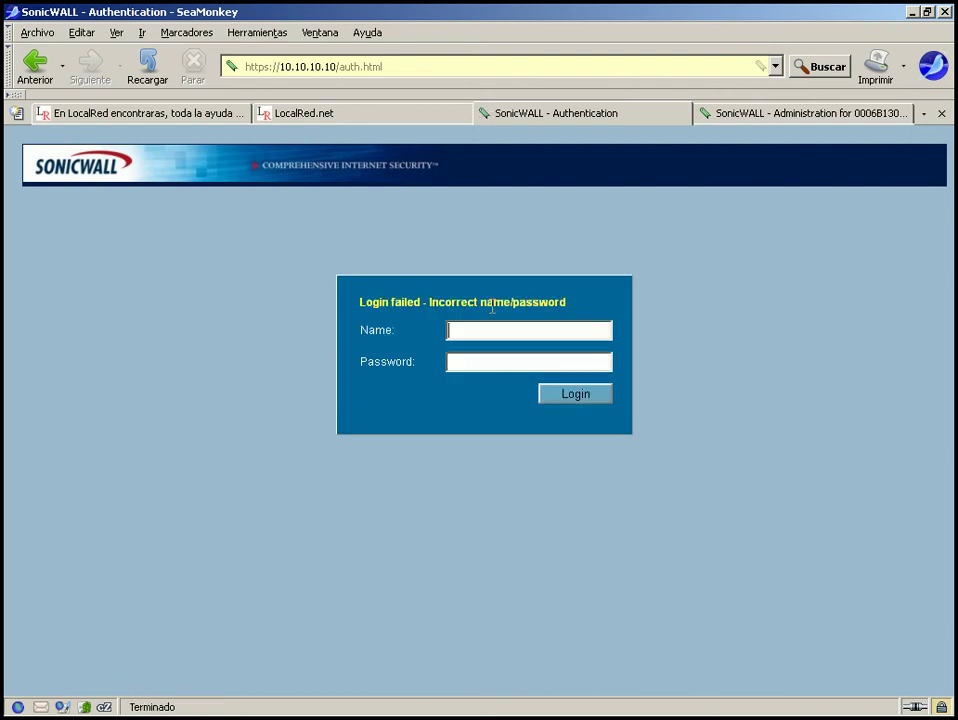
pyautogui.write('admin')
pyautogui.press('Tab')
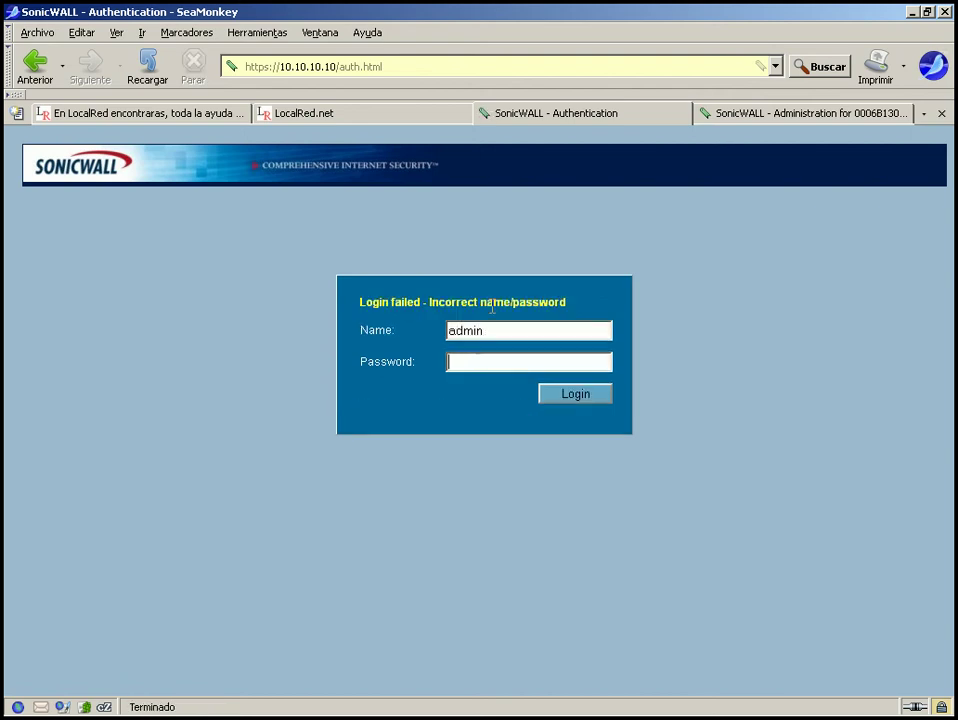
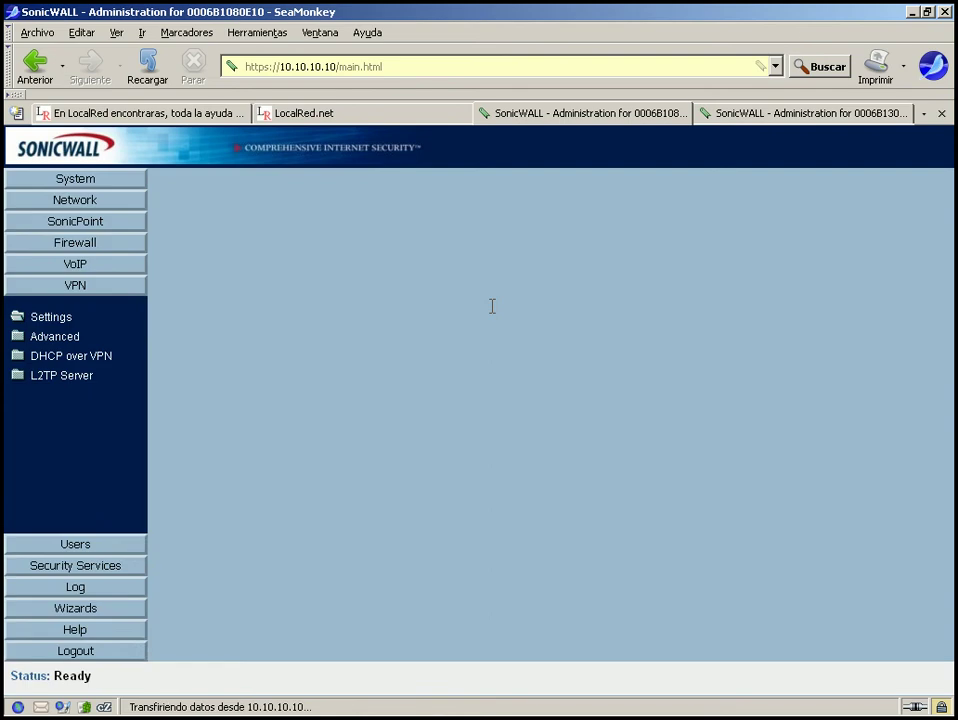
# Raise the administrator inactivity logout on the Administration page from 5 to 30 minutes and apply it.
pyautogui.click(100, 181)
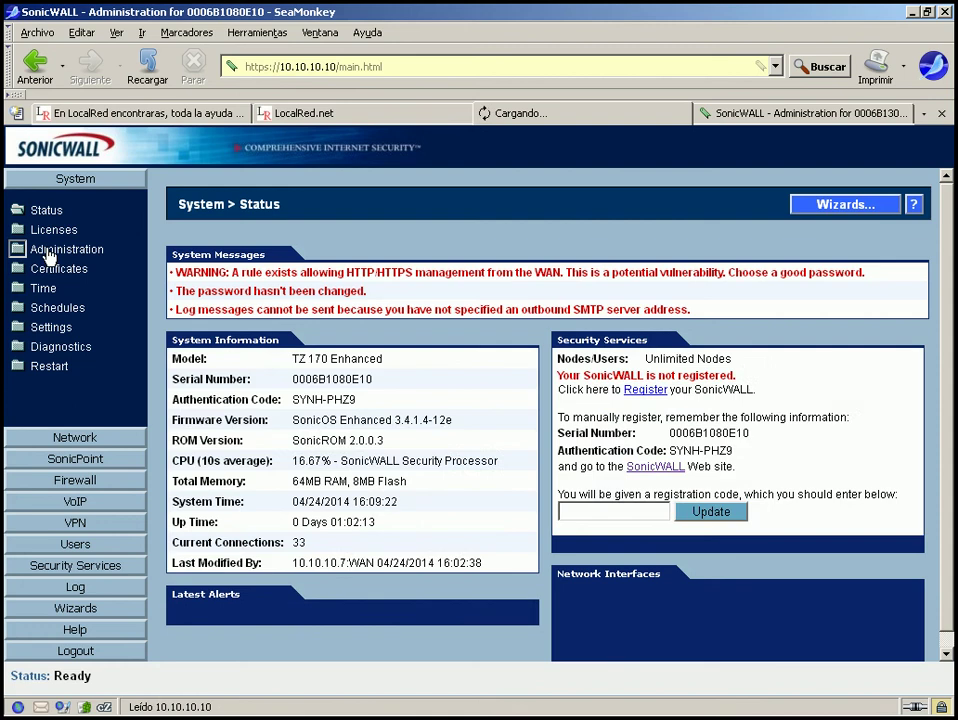
pyautogui.click(46, 250)
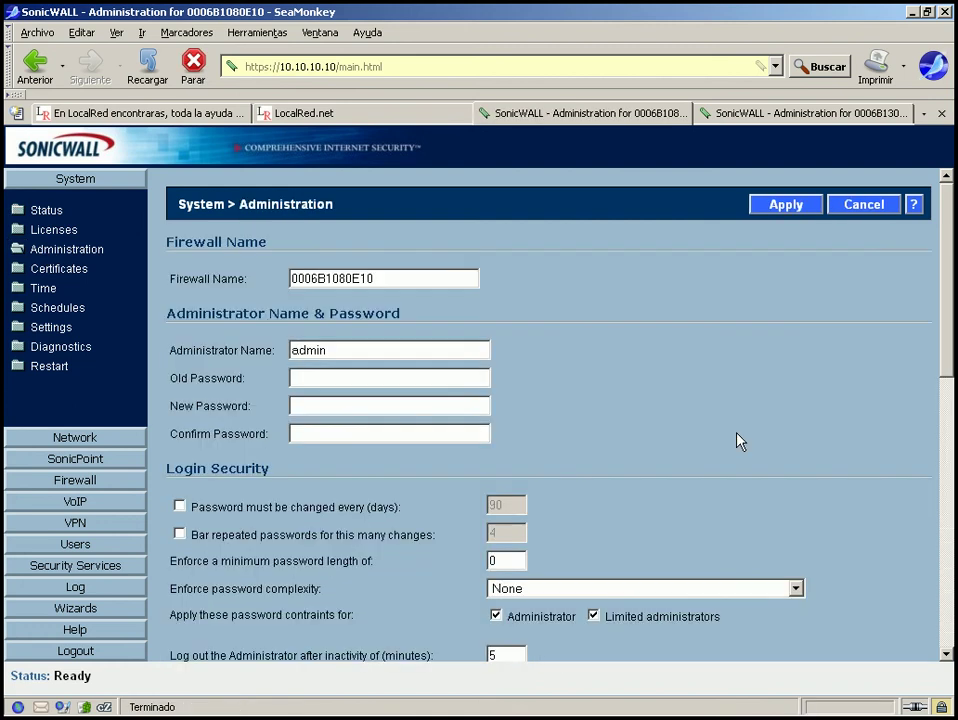
pyautogui.moveTo(944, 274); pyautogui.dragTo(945, 379)
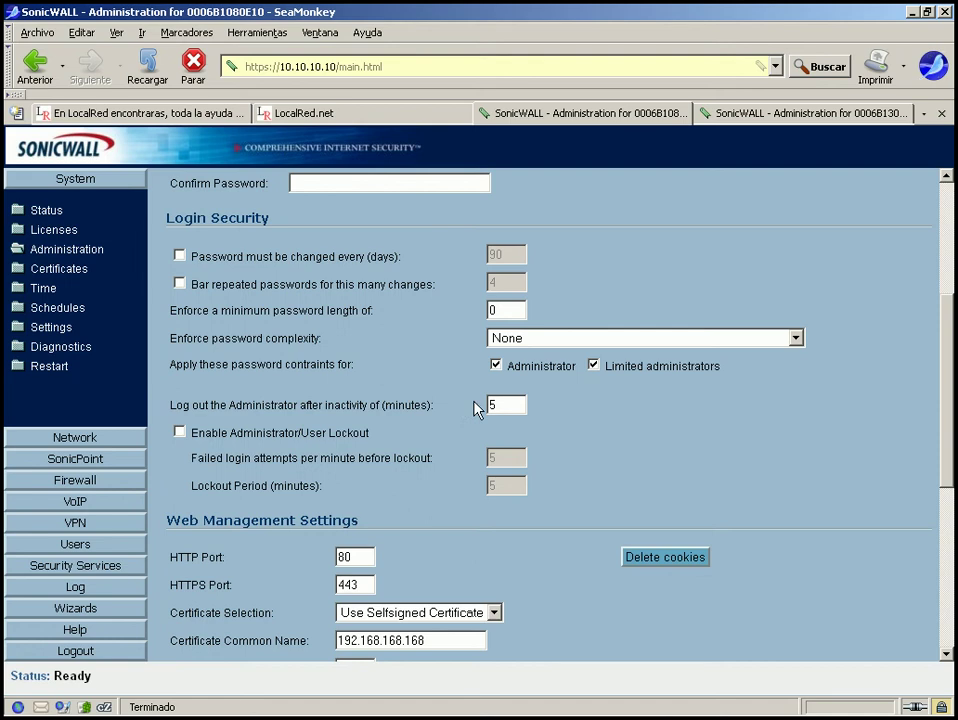
pyautogui.press('BackSpace')
pyautogui.write('30')
pyautogui.scroll(5, 690, 260)
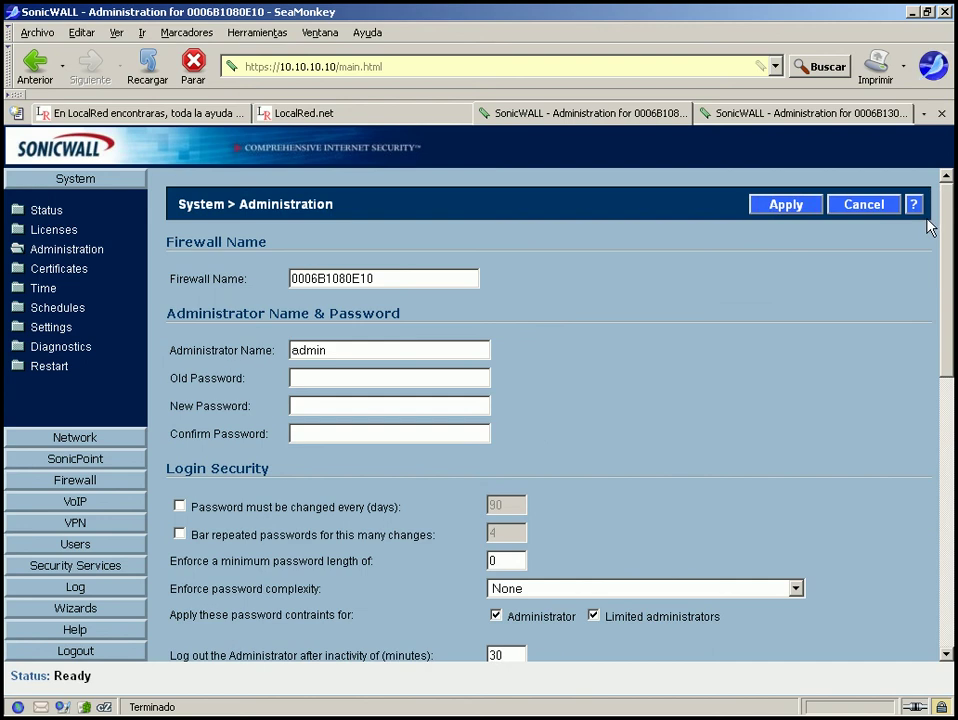
pyautogui.click(768, 207)
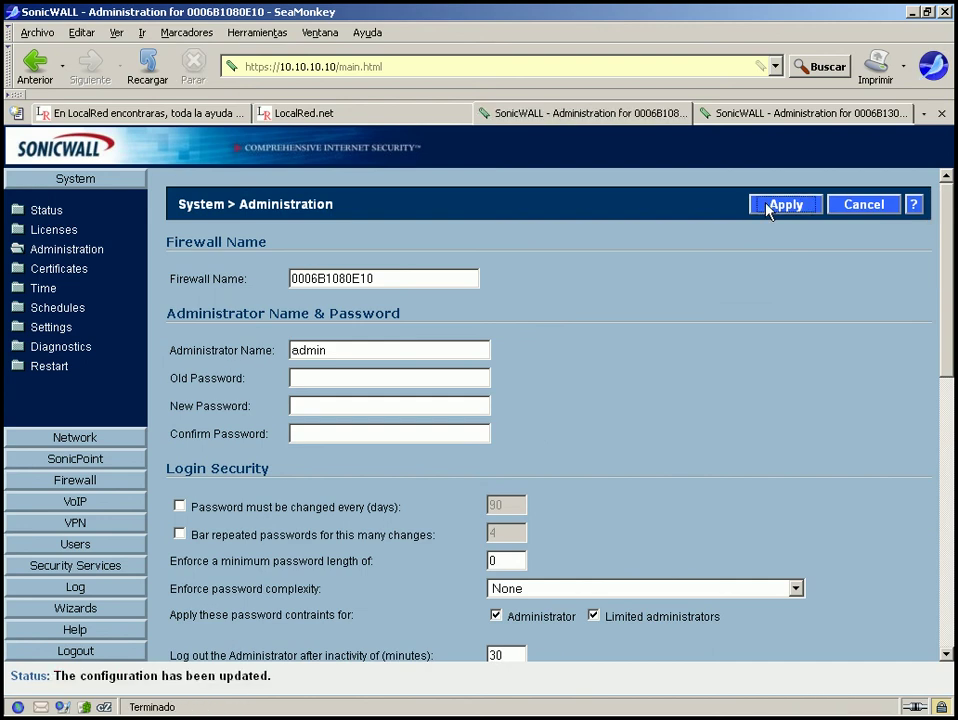
# Open the Remoto VPN policy and look through its Network, Proposals and Advanced settings.
pyautogui.click(85, 524)
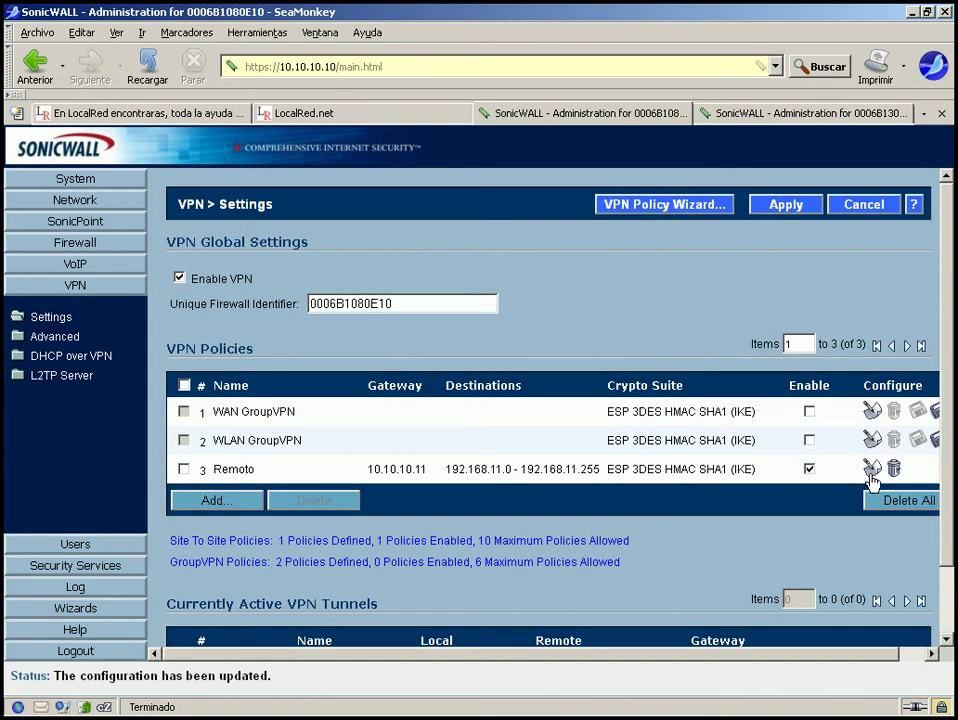
pyautogui.click(871, 470)
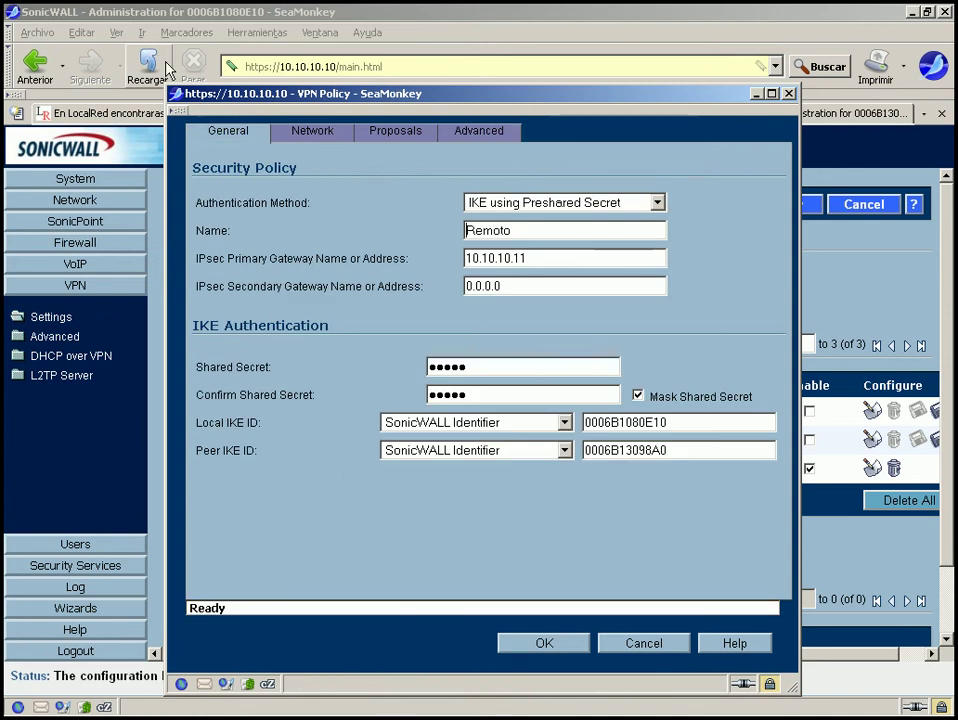
pyautogui.click(314, 136)
pyautogui.click(405, 146)
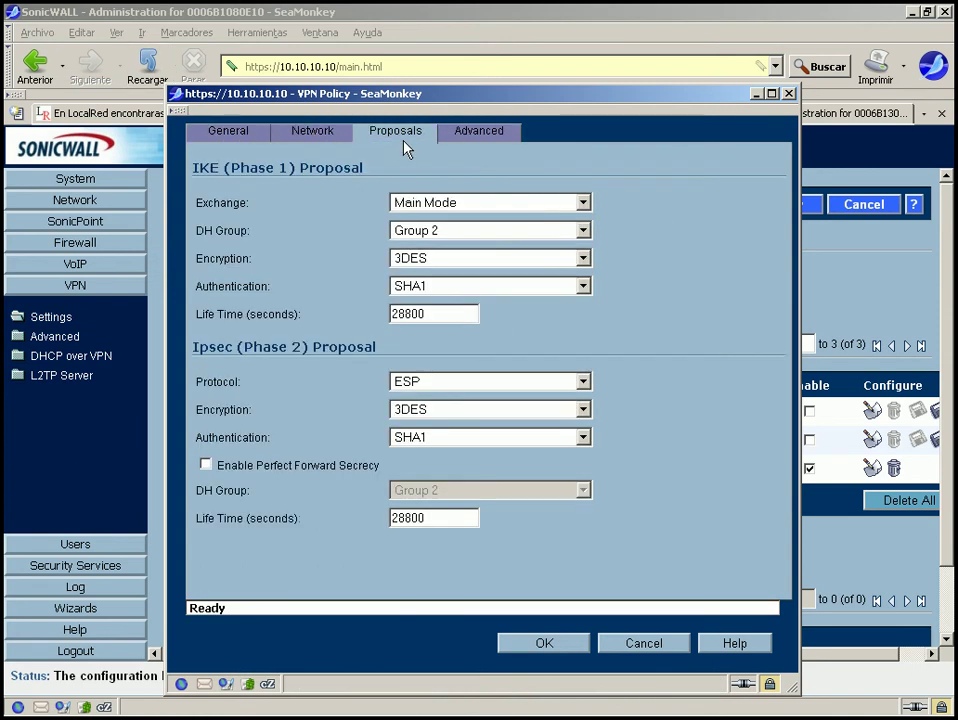
pyautogui.click(482, 139)
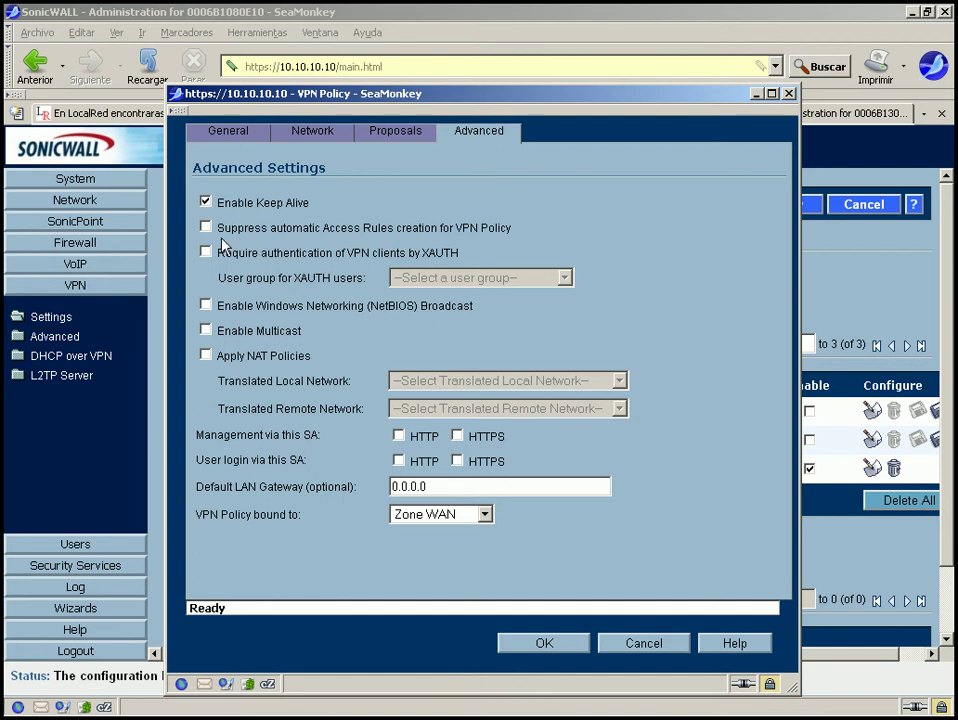
# Enable NetBIOS broadcast for Remoto, bind it to Interface WAN, and save the policy.
pyautogui.click(206, 306)
pyautogui.click(484, 514)
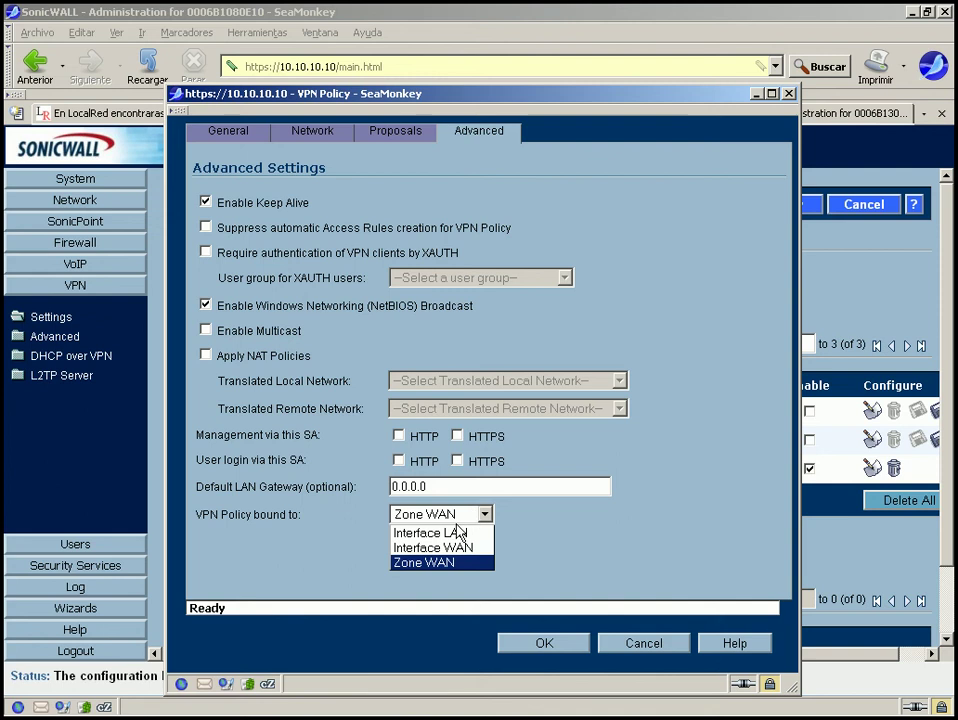
pyautogui.click(480, 547)
pyautogui.click(554, 648)
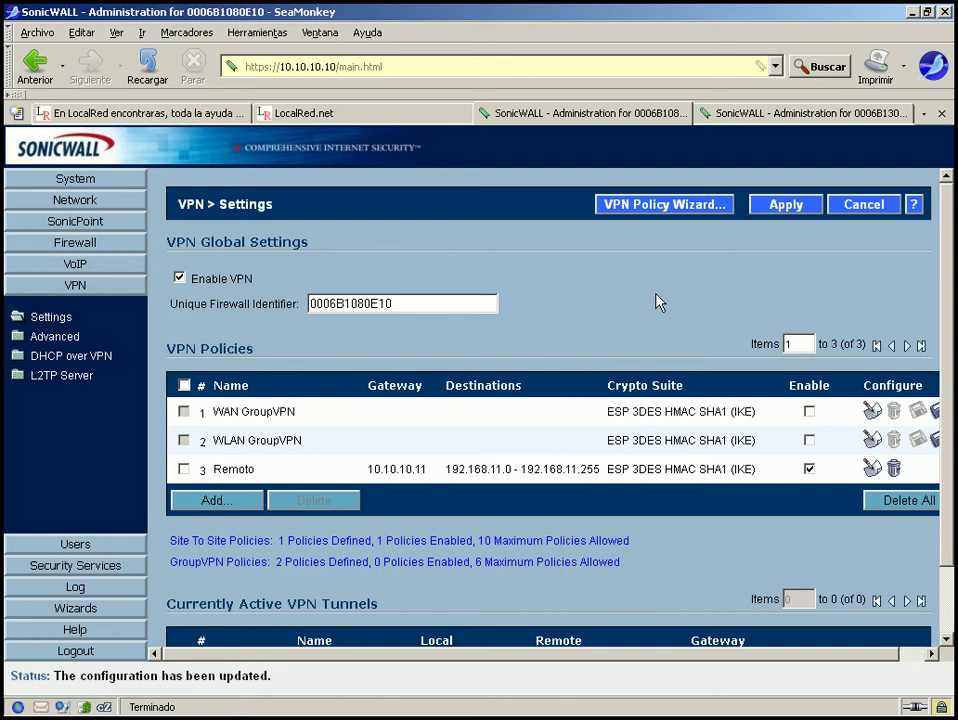
# On the 10.10.10.11 firewall, open VPN Settings and sign in with the admin user name and password, then re-enter the user name after the failed login.
pyautogui.click(812, 116)
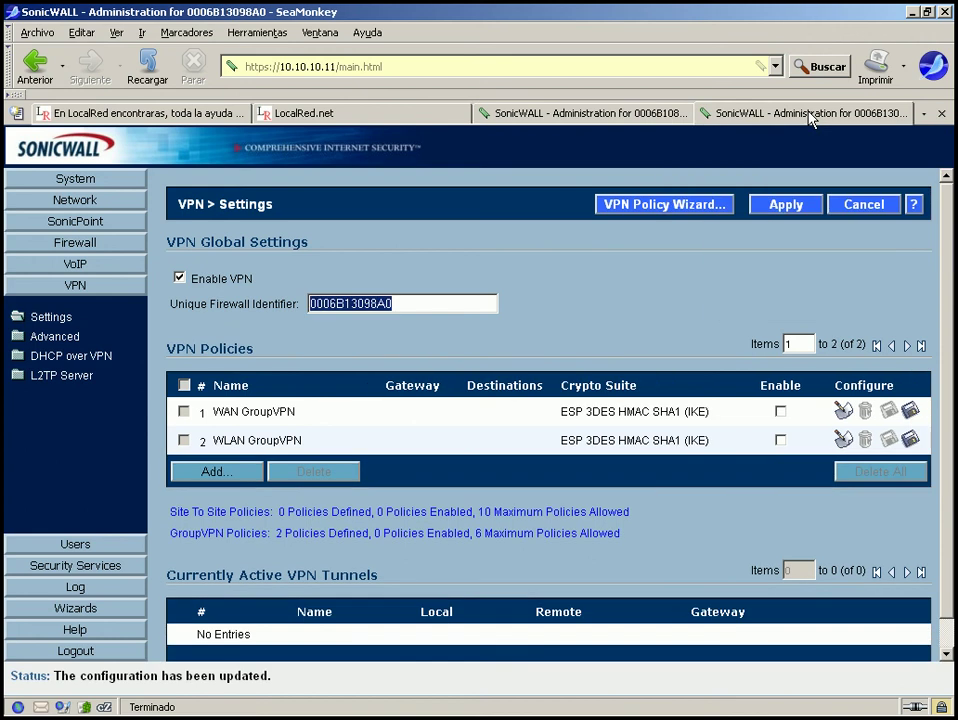
pyautogui.click(71, 320)
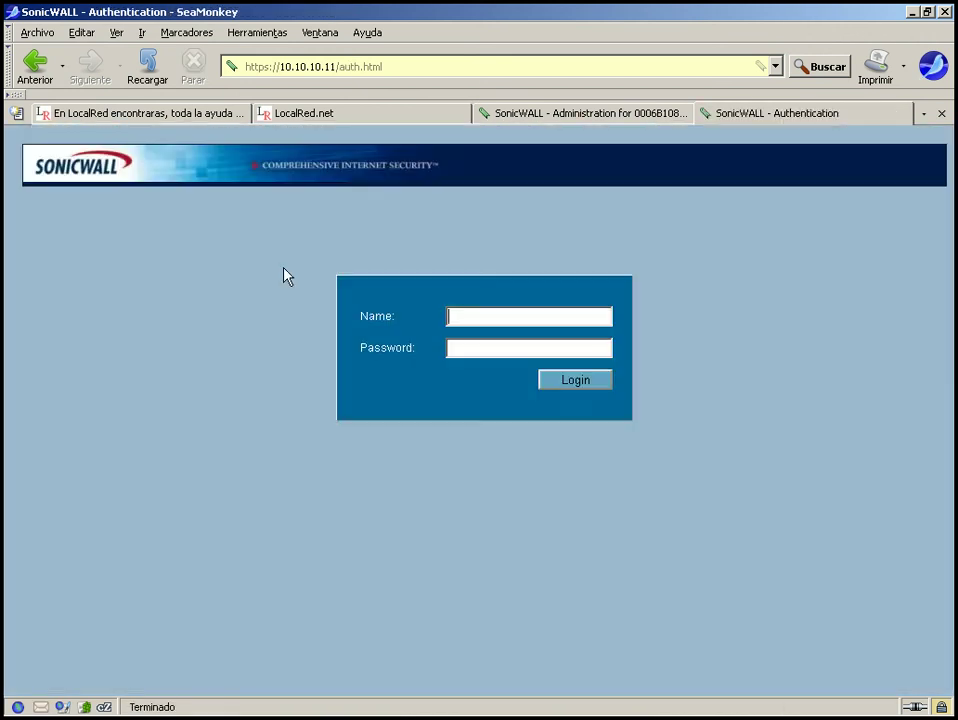
pyautogui.write('admin')
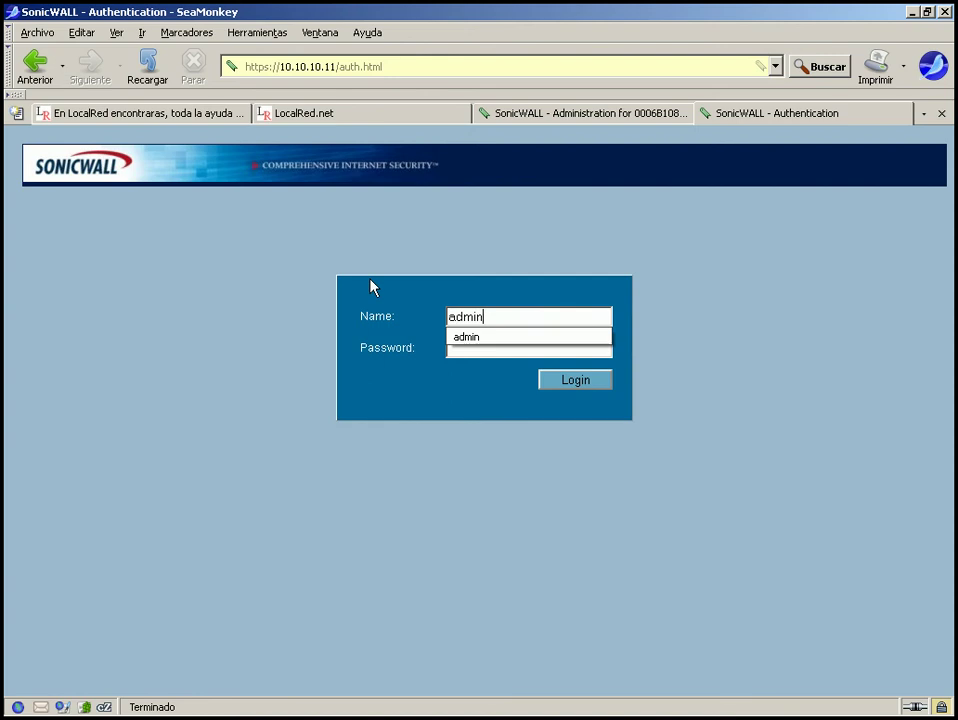
pyautogui.press('Tab')
pyautogui.write('****')
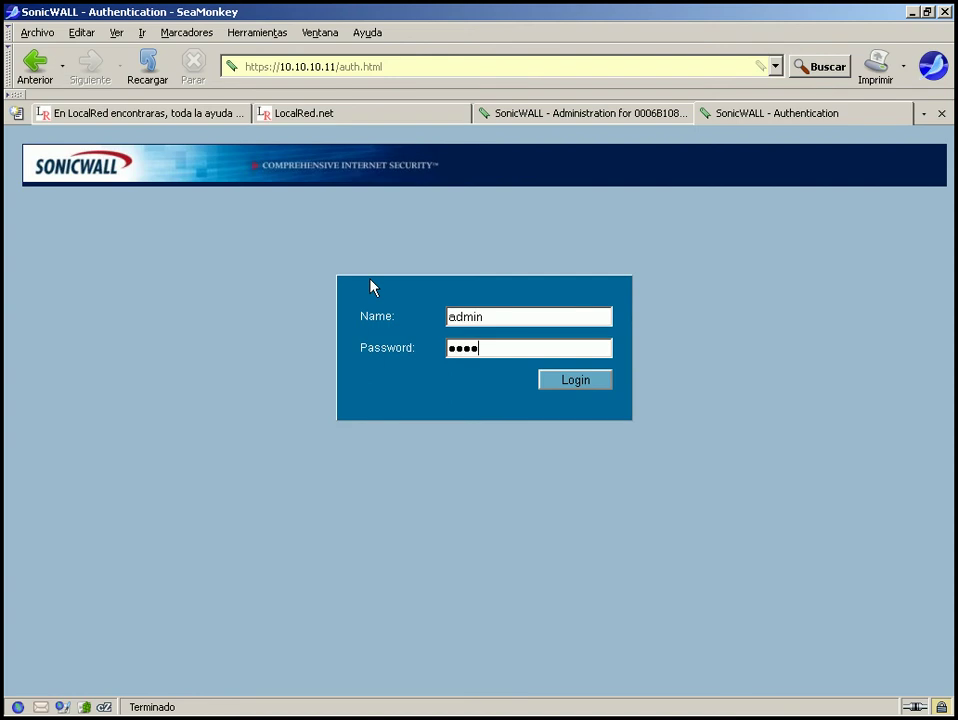
pyautogui.write('***')
pyautogui.press('Return')
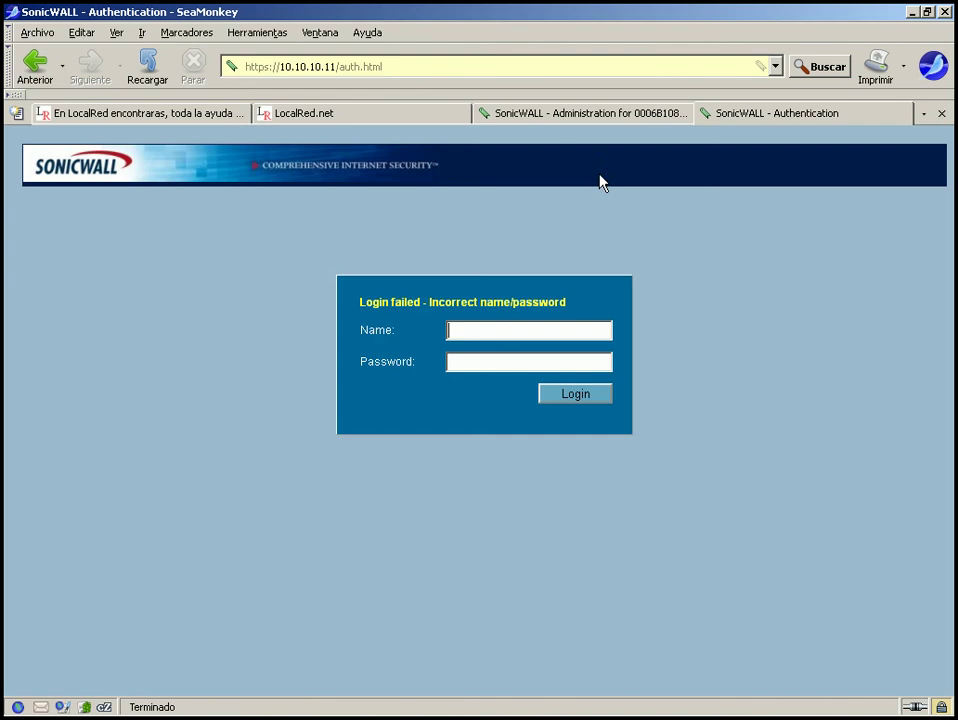
pyautogui.write('admin')
pyautogui.press('Tab')
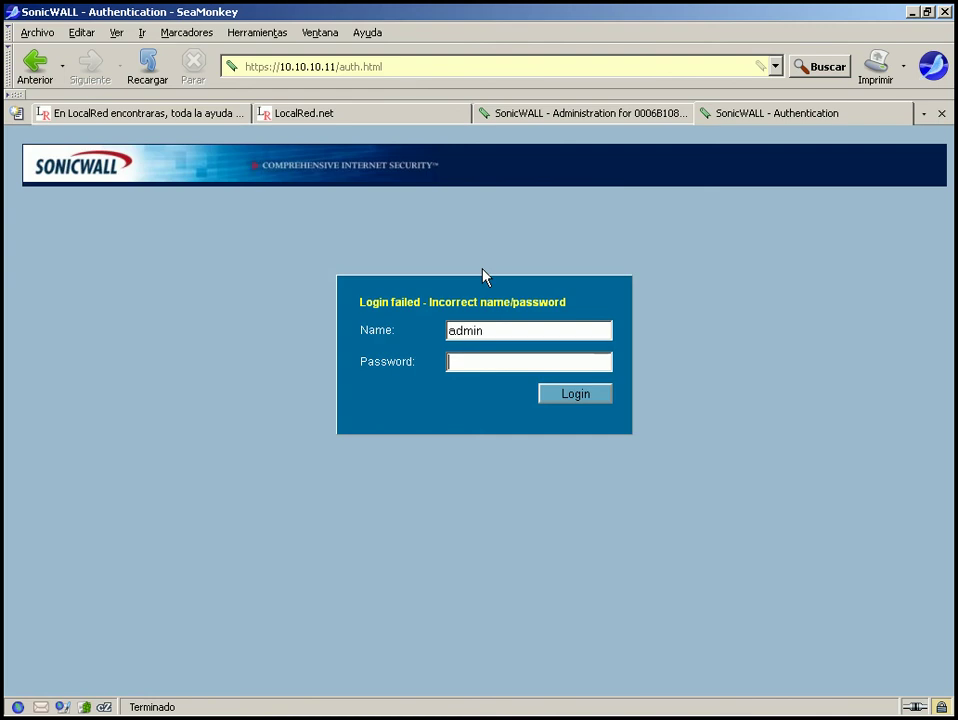
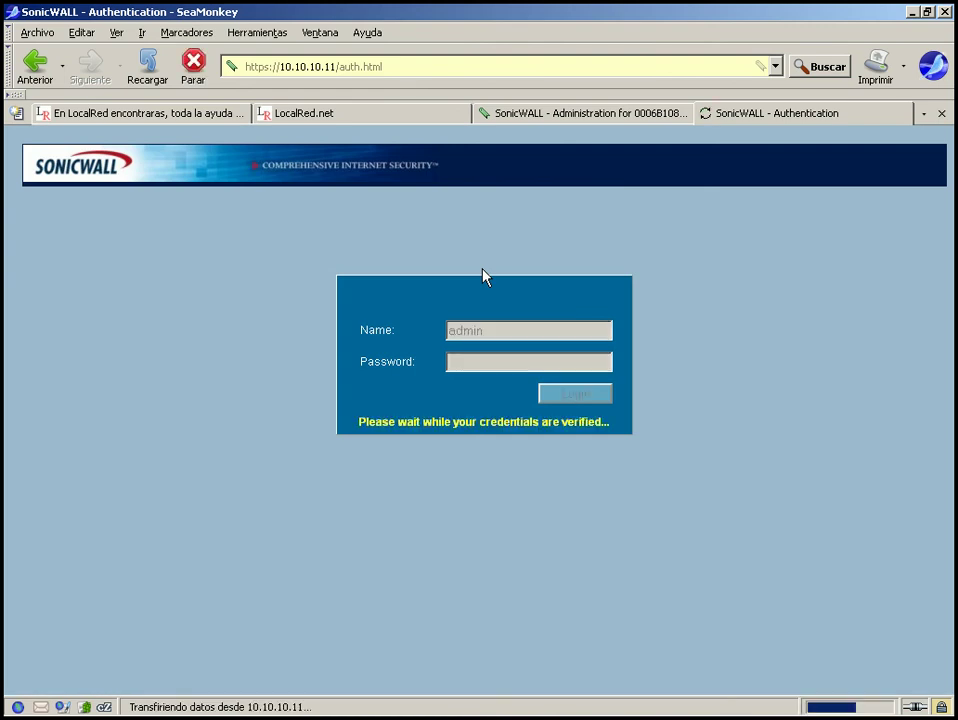
# Re-enter the admin user name in the Name field after the failed login notice.
pyautogui.write('admin')
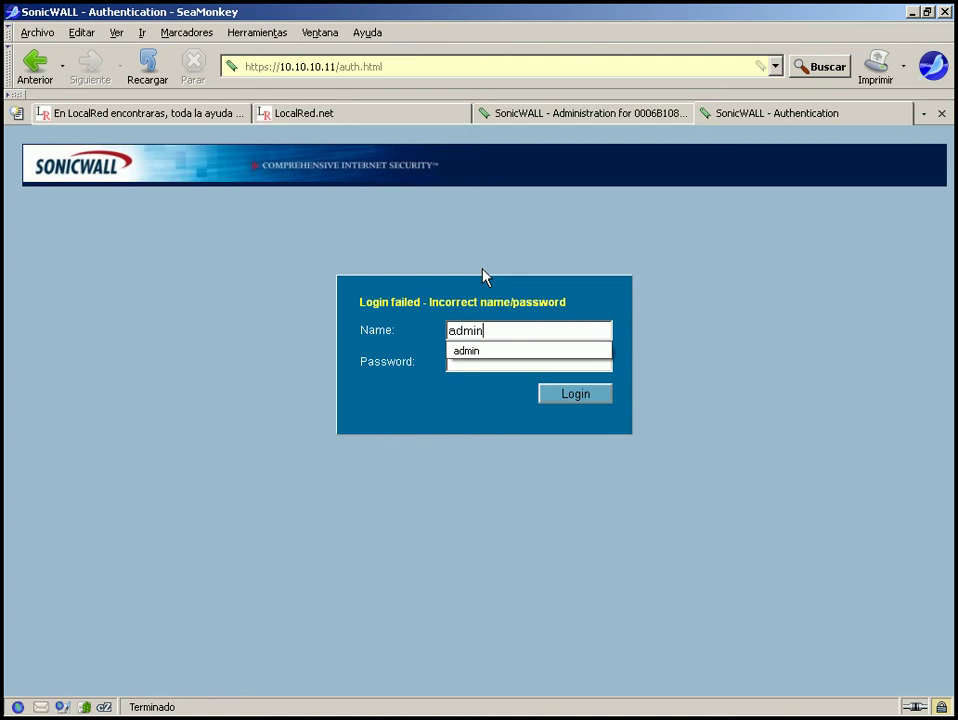
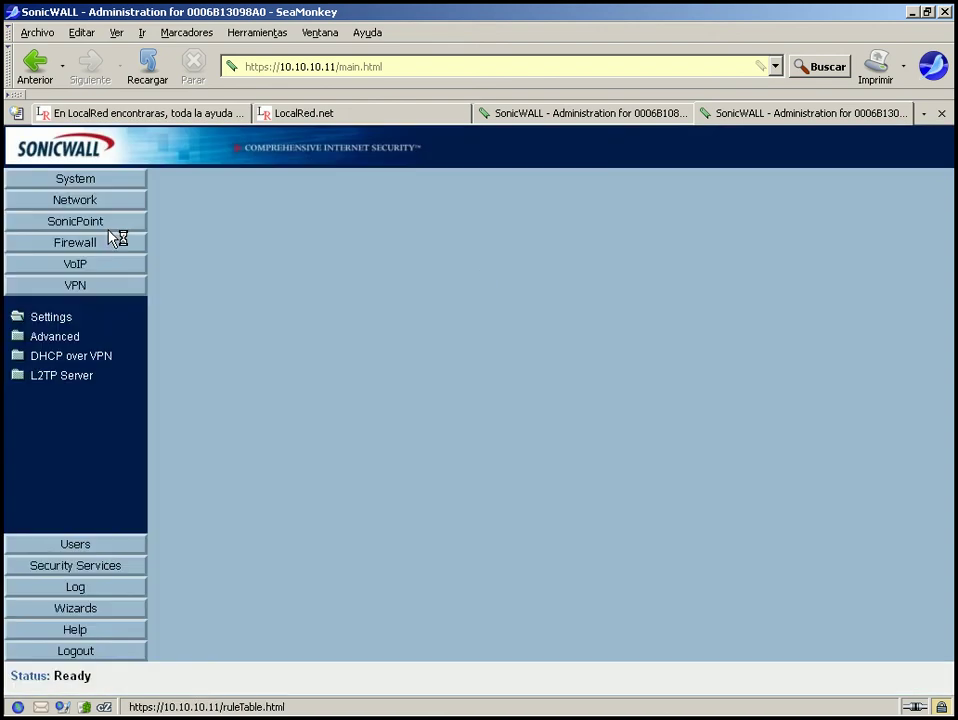
# Set the administrator inactivity logout to 30 minutes, apply it, and go to VPN Settings.
pyautogui.click(92, 182)
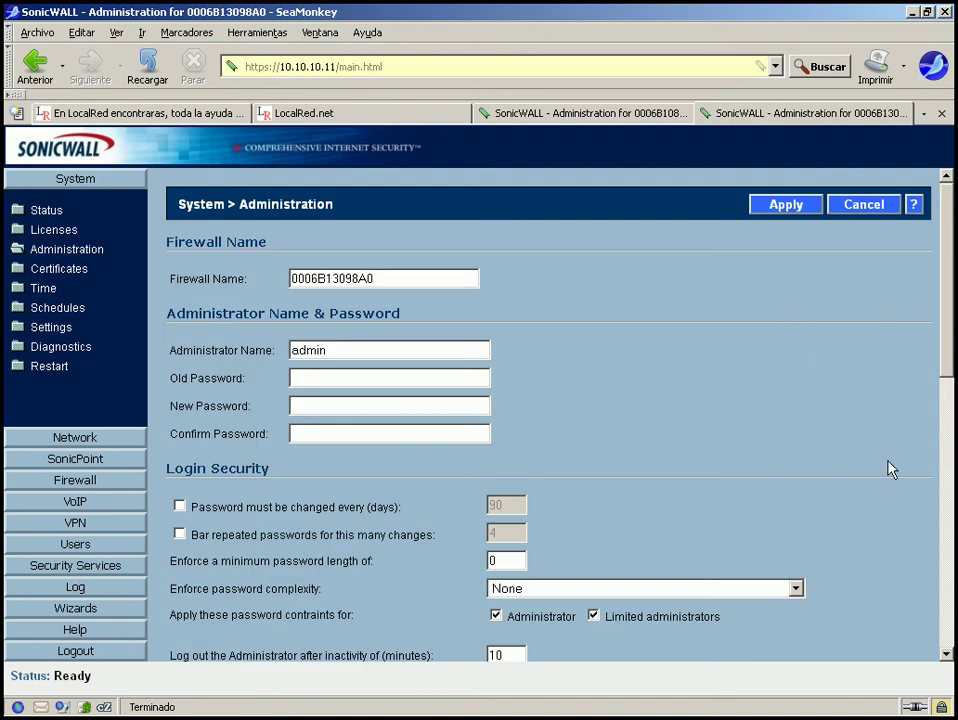
pyautogui.moveTo(949, 336); pyautogui.dragTo(947, 401)
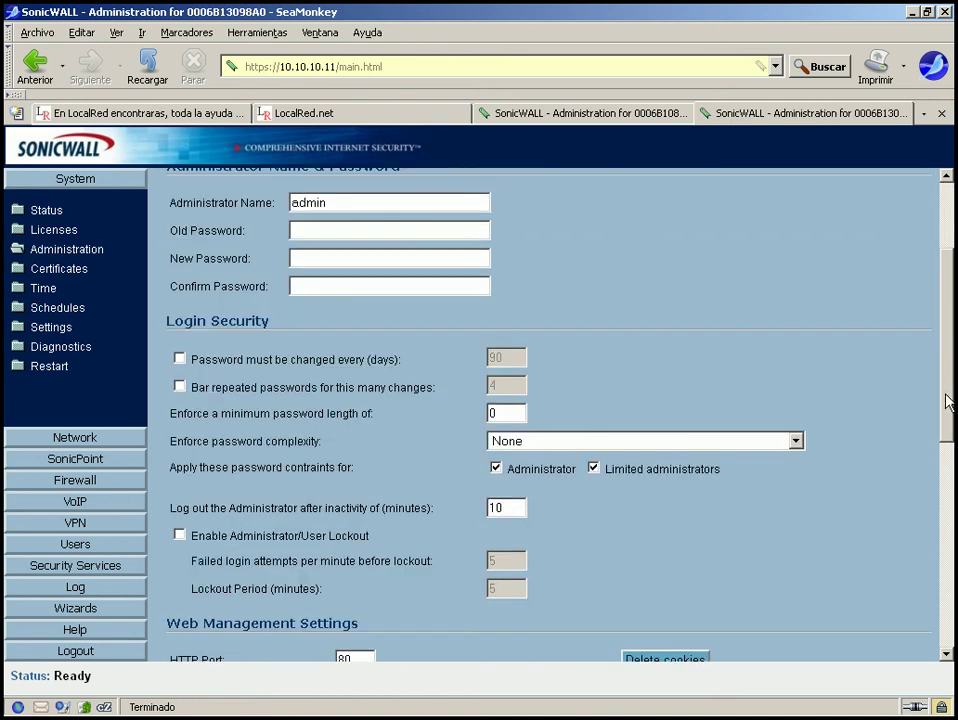
pyautogui.doubleClick(497, 508)
pyautogui.write('30')
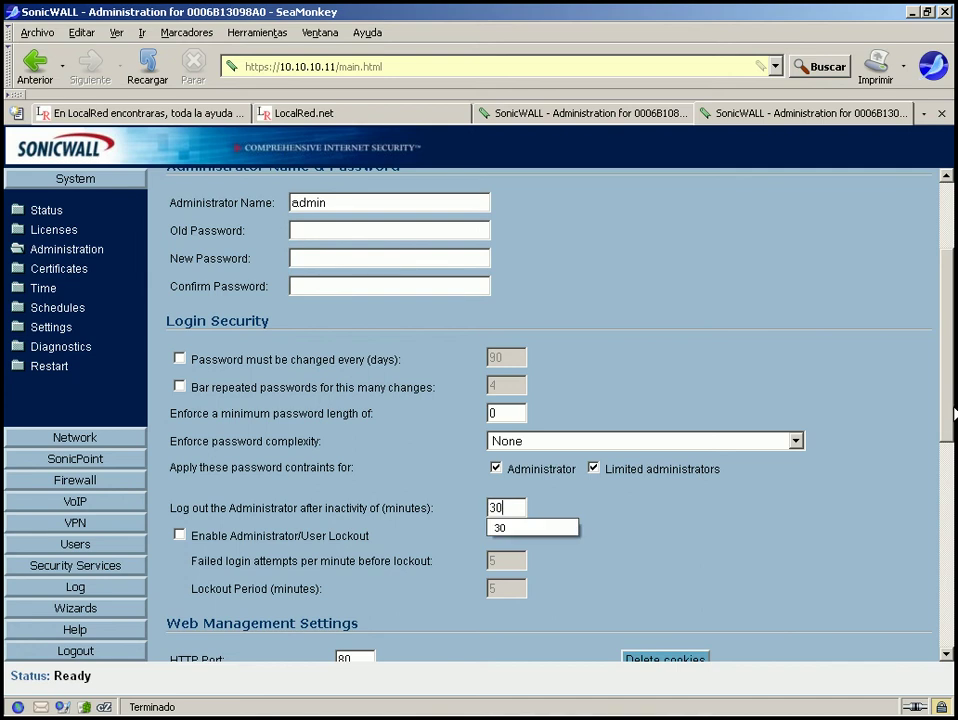
pyautogui.scroll(-6, 917, 617)
pyautogui.scroll(-2, 917, 617)
pyautogui.scroll(10, 915, 620)
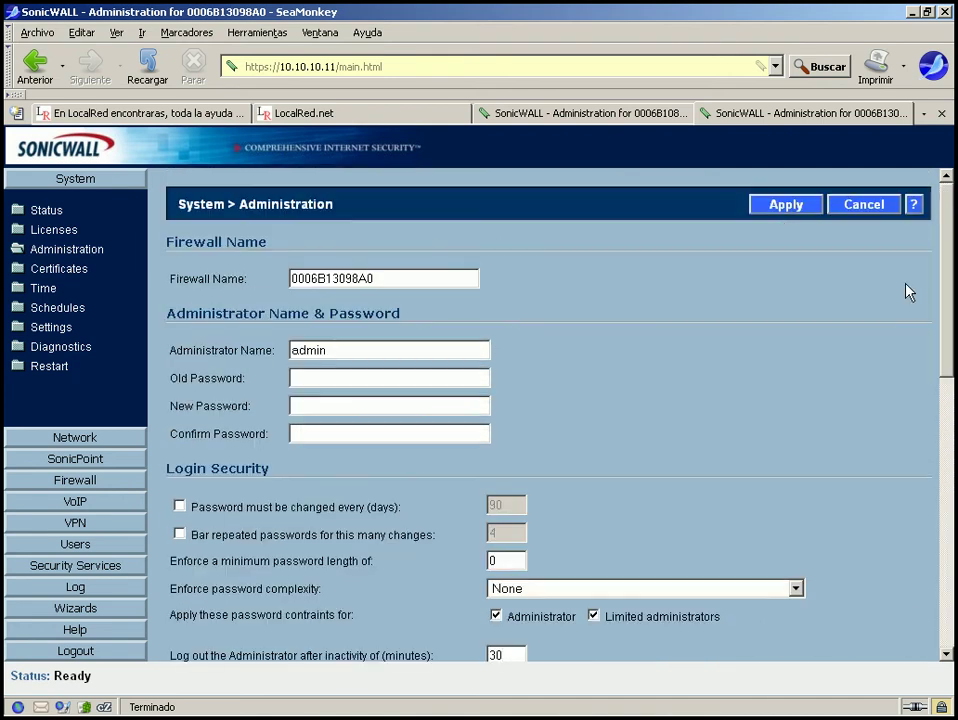
pyautogui.click(778, 217)
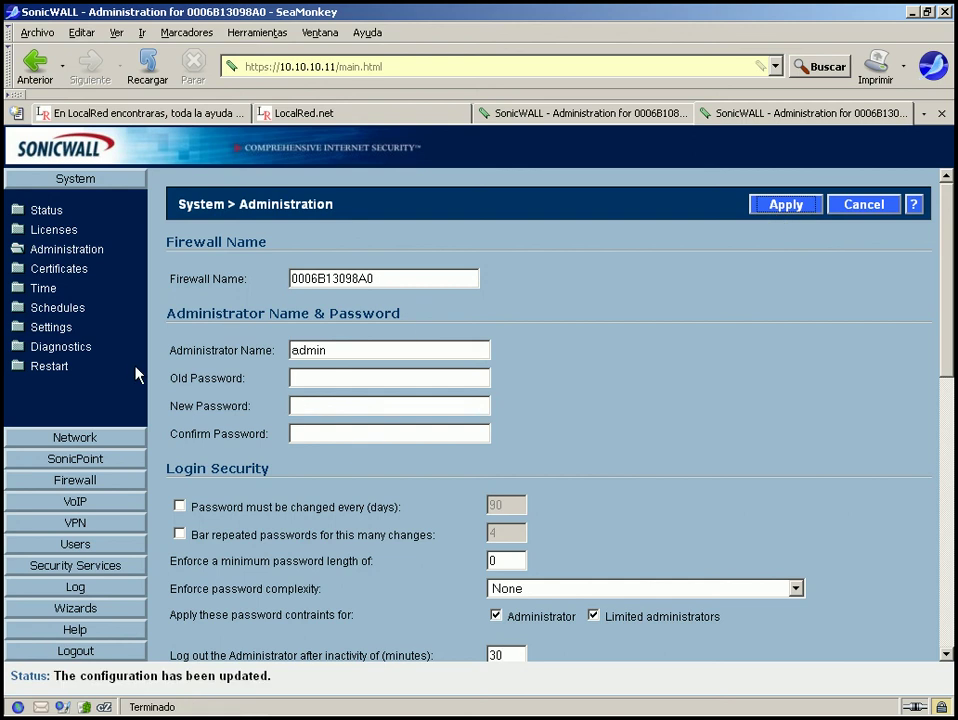
pyautogui.click(93, 526)
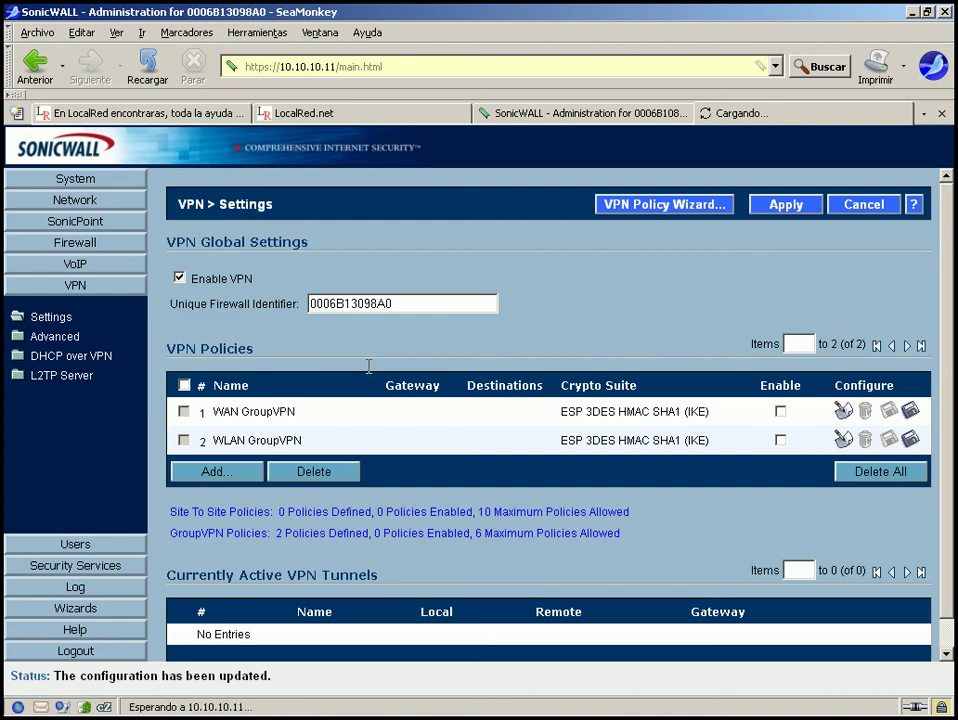
# Add a new VPN policy named Central with primary gateway 10.10.10.10.
pyautogui.click(222, 472)
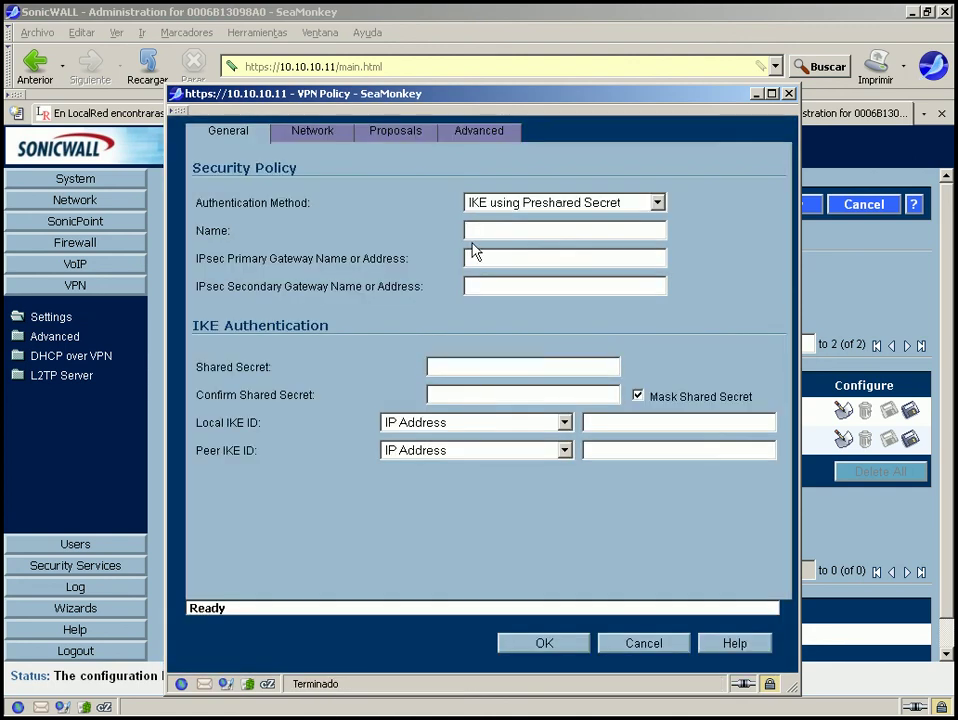
pyautogui.click(628, 231)
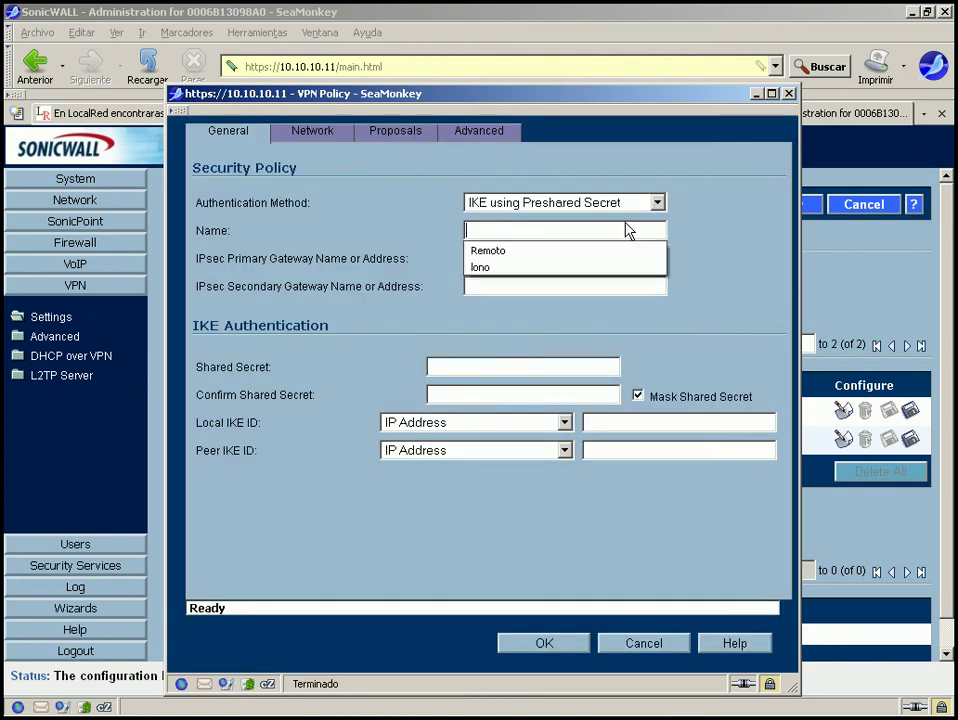
pyautogui.click(628, 231)
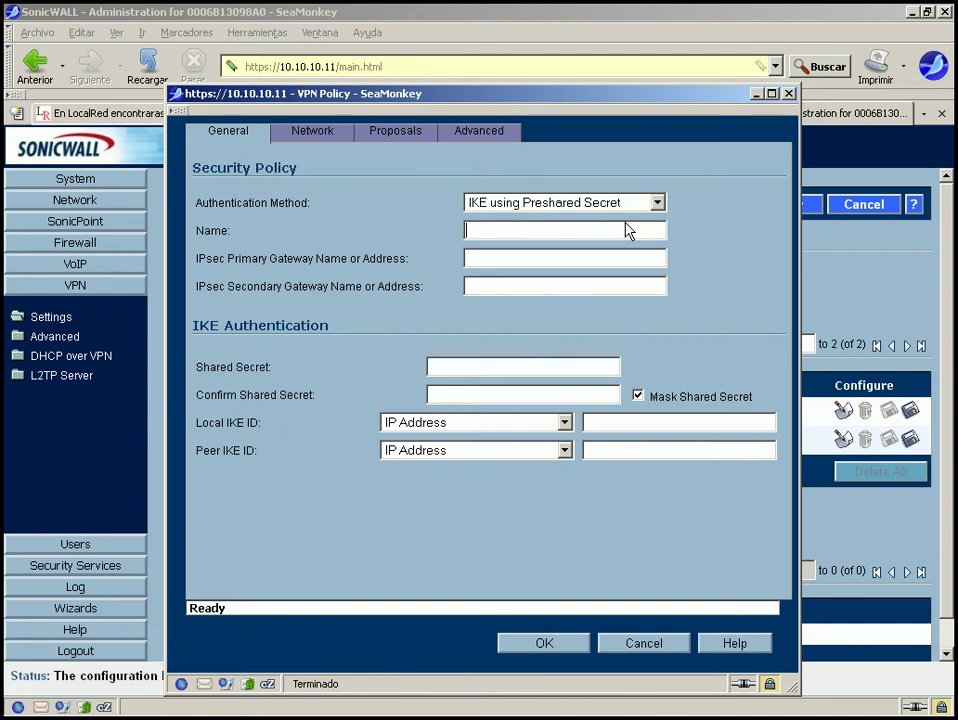
pyautogui.click(628, 231)
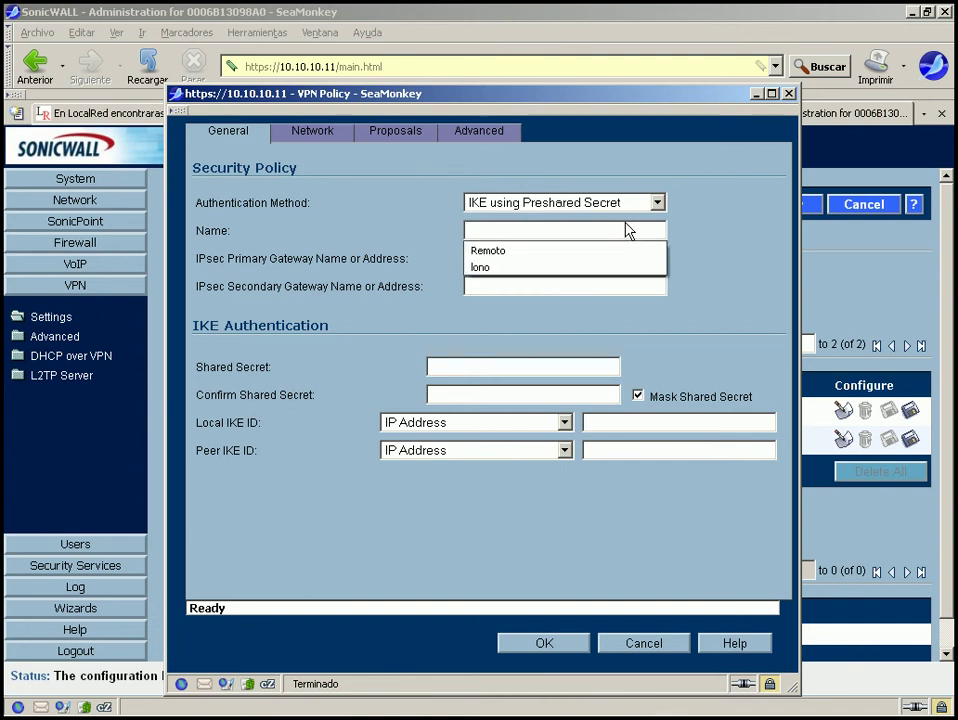
pyautogui.write('Central')
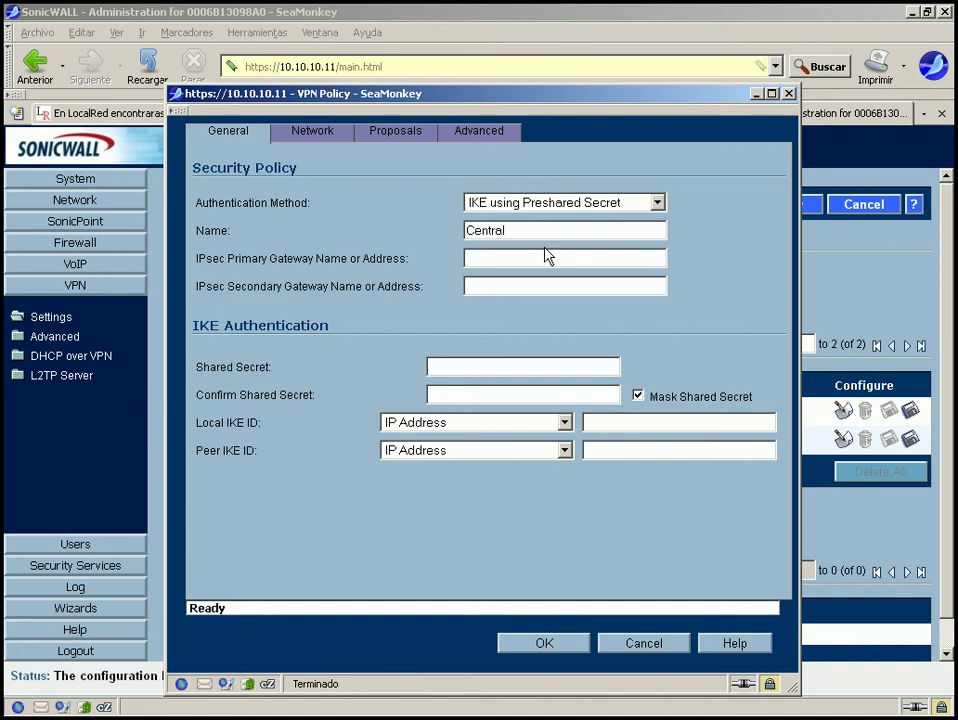
pyautogui.click(527, 257)
pyautogui.write('1')
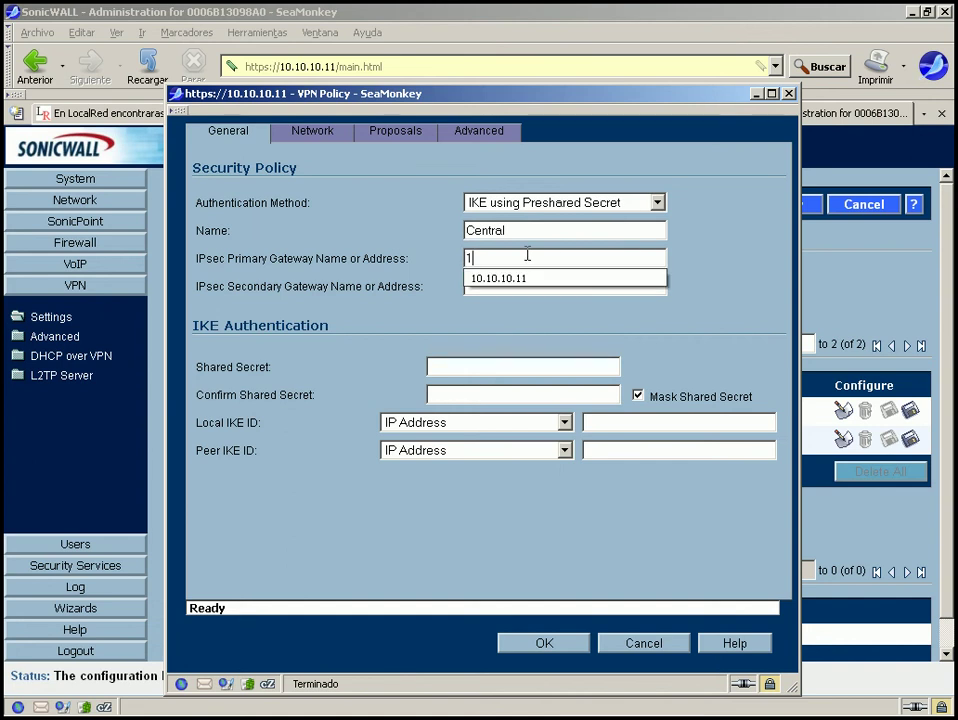
pyautogui.click(518, 278)
pyautogui.press('BackSpace')
pyautogui.write('0.10.10.10')
pyautogui.click(516, 285)
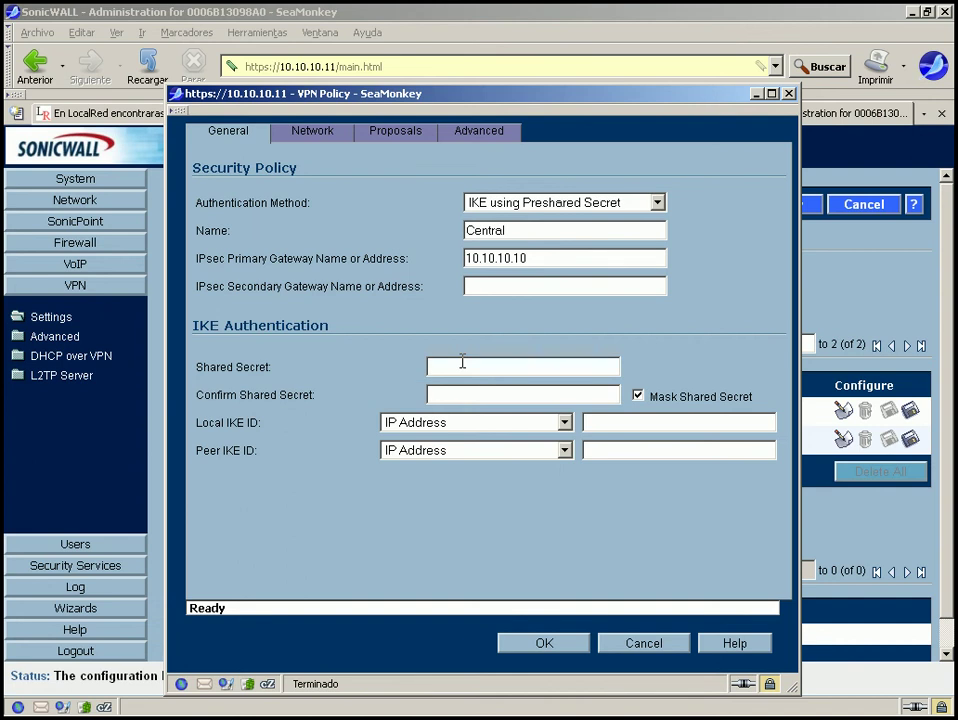
# Enter the policy's shared secret, checking it unmasked.
pyautogui.write('p')
pyautogui.click(638, 396)
pyautogui.click(520, 364)
pyautogui.write('unel')
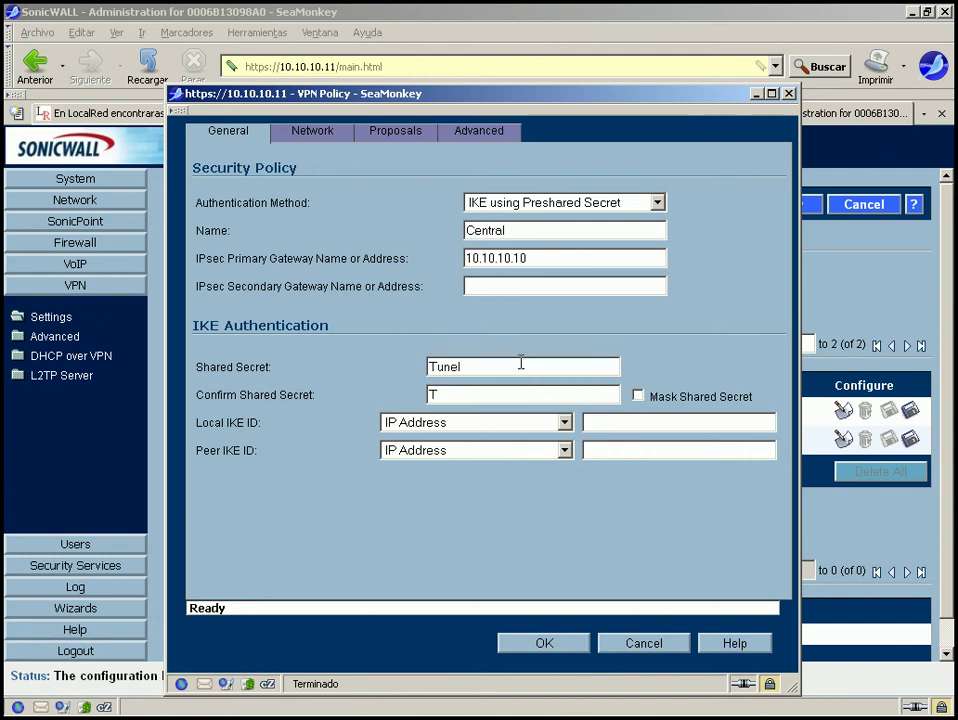
pyautogui.click(638, 396)
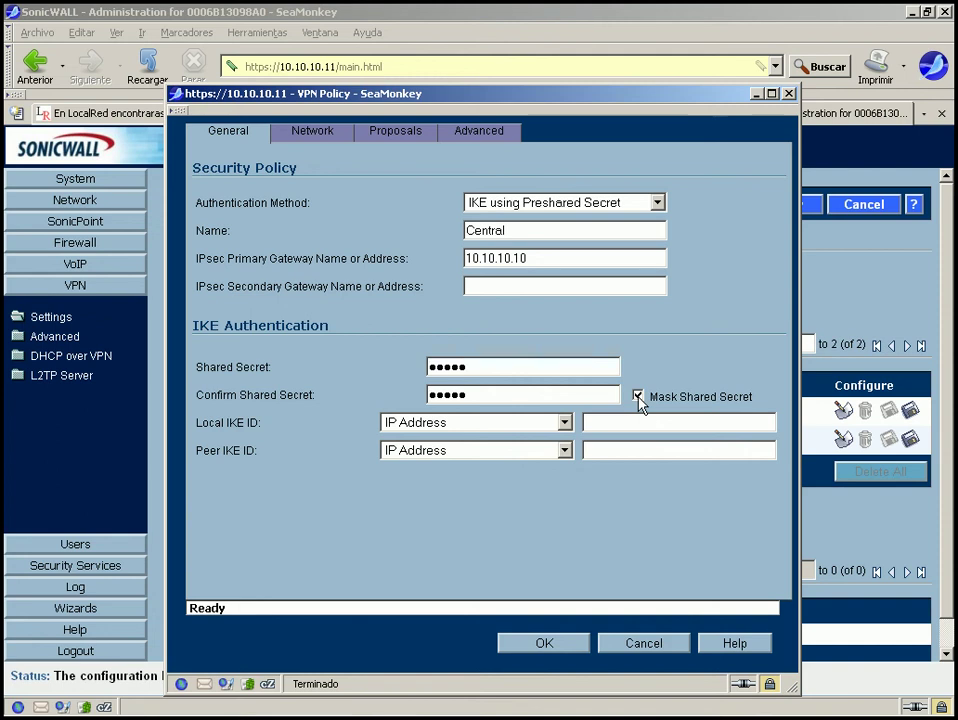
pyautogui.click(638, 396)
# Set both IKE ID types to SonicWALL Identifier and local ID to 0006B1080E10.
pyautogui.click(466, 422)
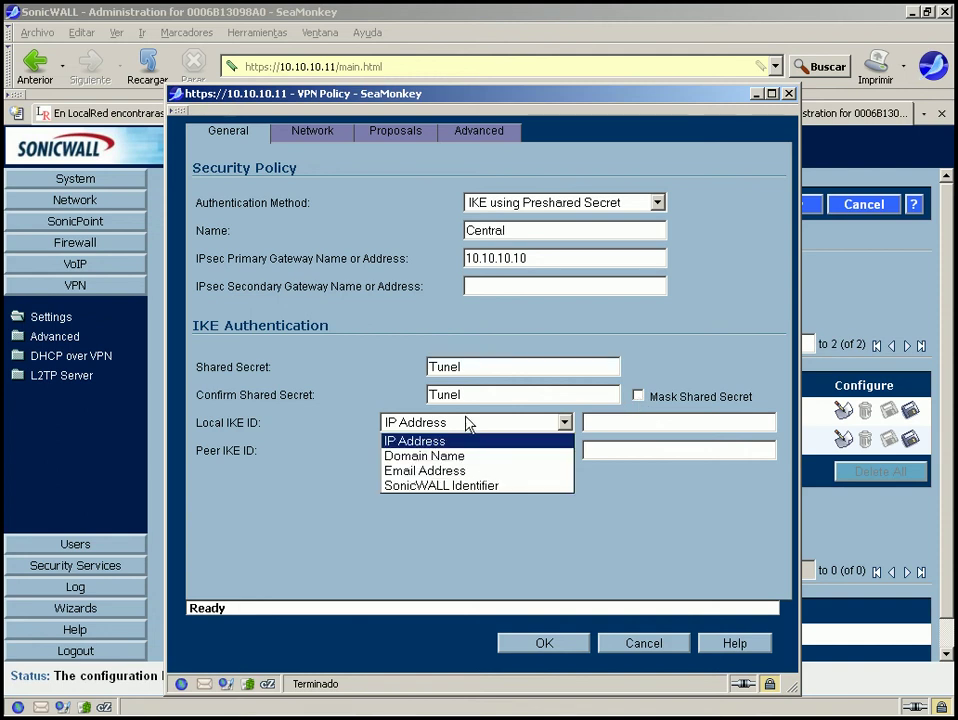
pyautogui.click(436, 486)
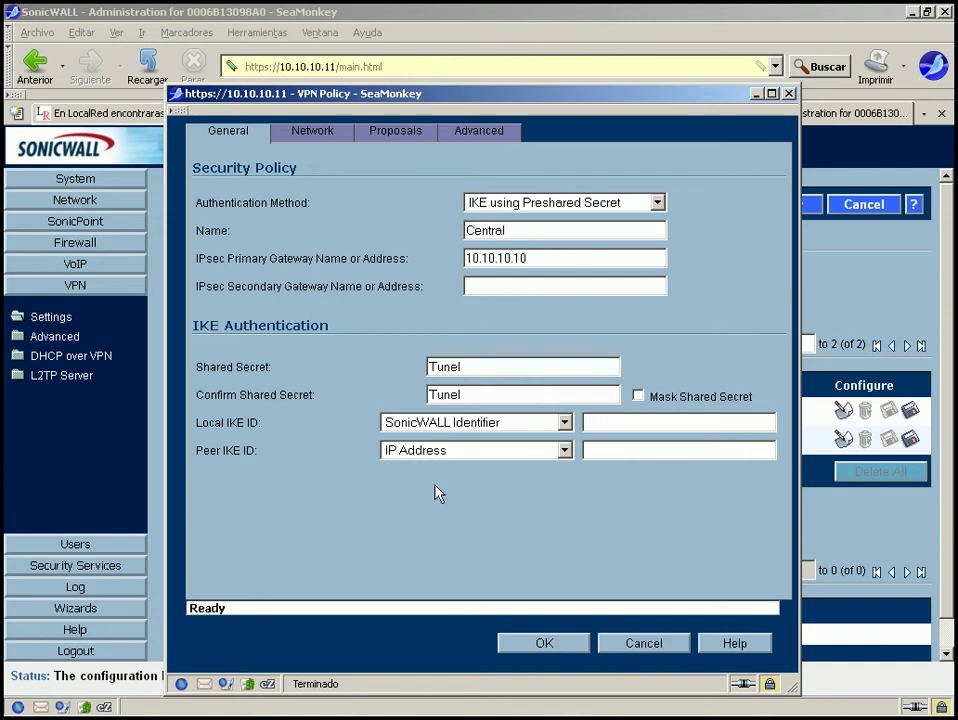
pyautogui.click(460, 451)
pyautogui.click(464, 515)
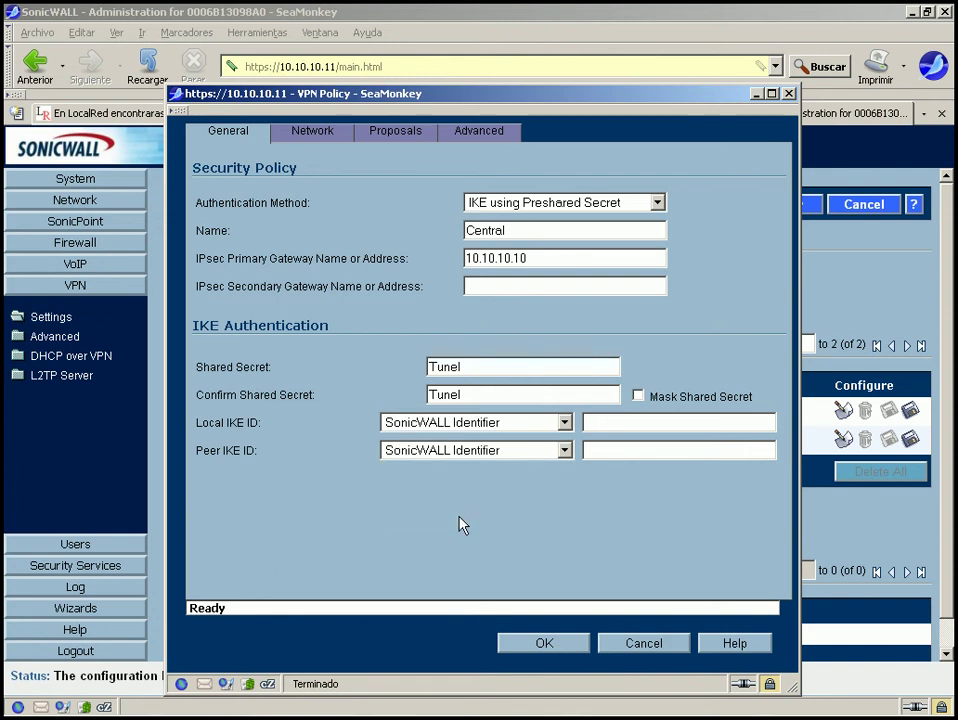
pyautogui.click(617, 422)
pyautogui.write('0')
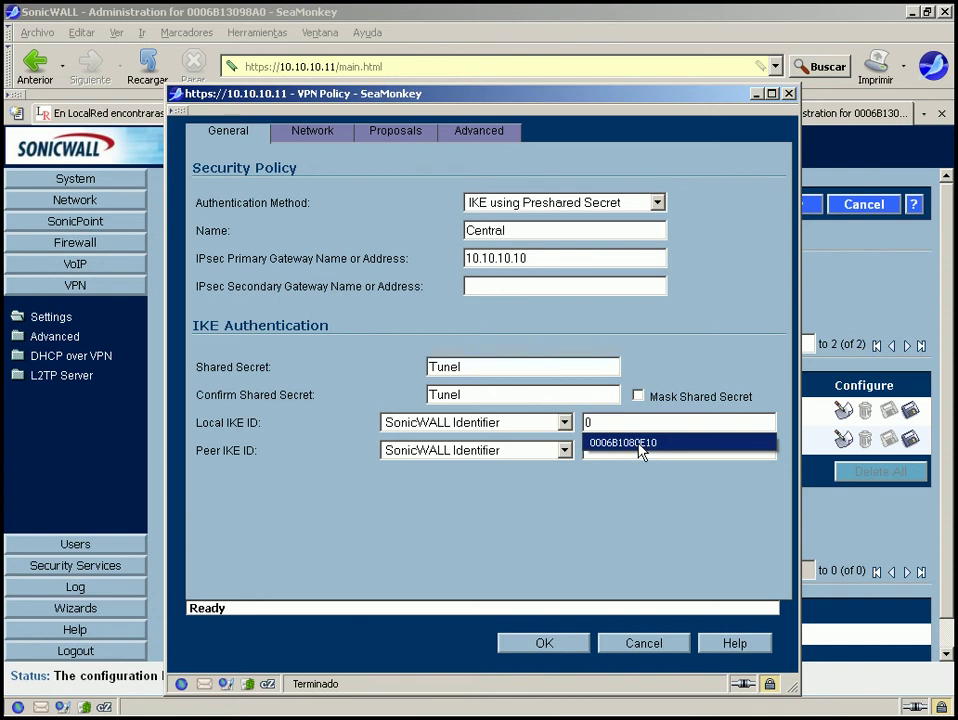
pyautogui.click(637, 446)
# Copy the local identifier into the peer IKE ID and clear the local value.
pyautogui.click(668, 422)
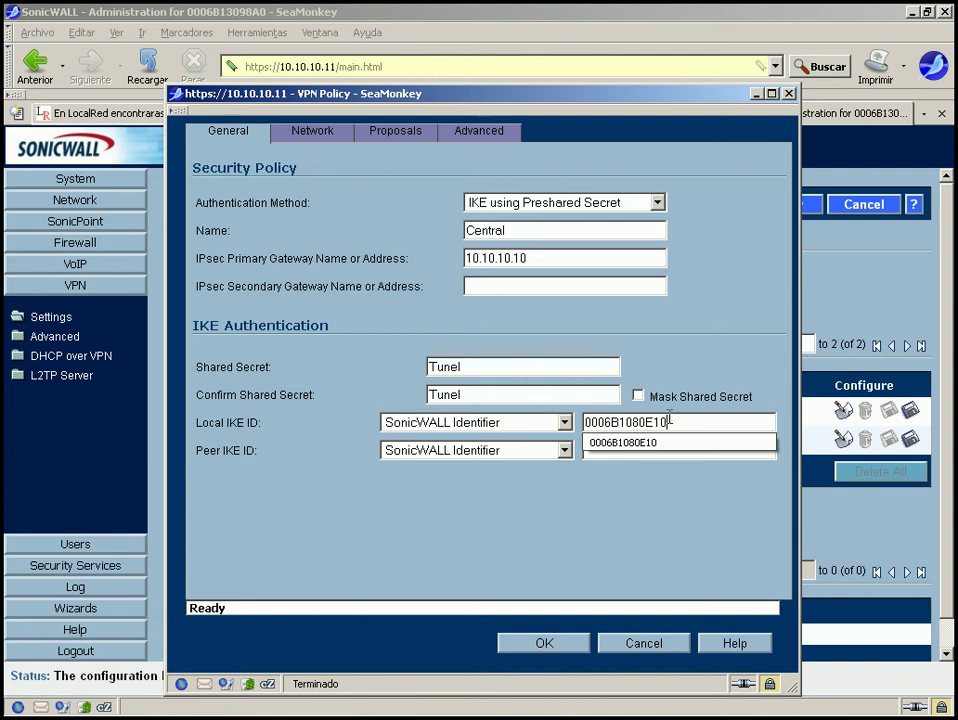
pyautogui.doubleClick(668, 422)
pyautogui.hotkey('ctrl', 'c')
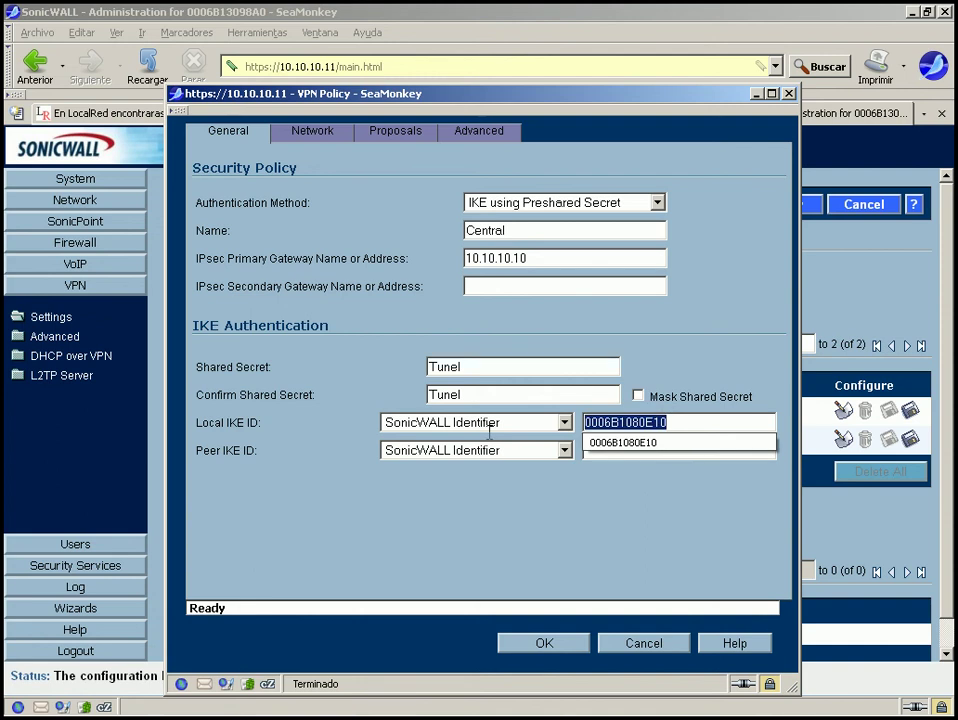
pyautogui.click(614, 452)
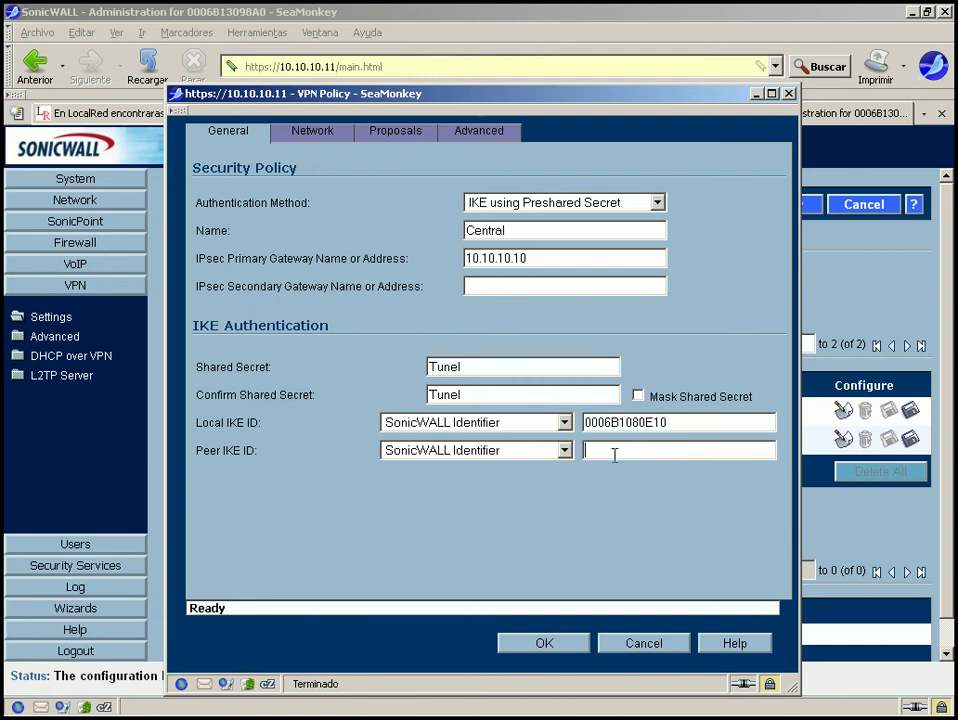
pyautogui.rightClick(614, 453)
pyautogui.click(638, 539)
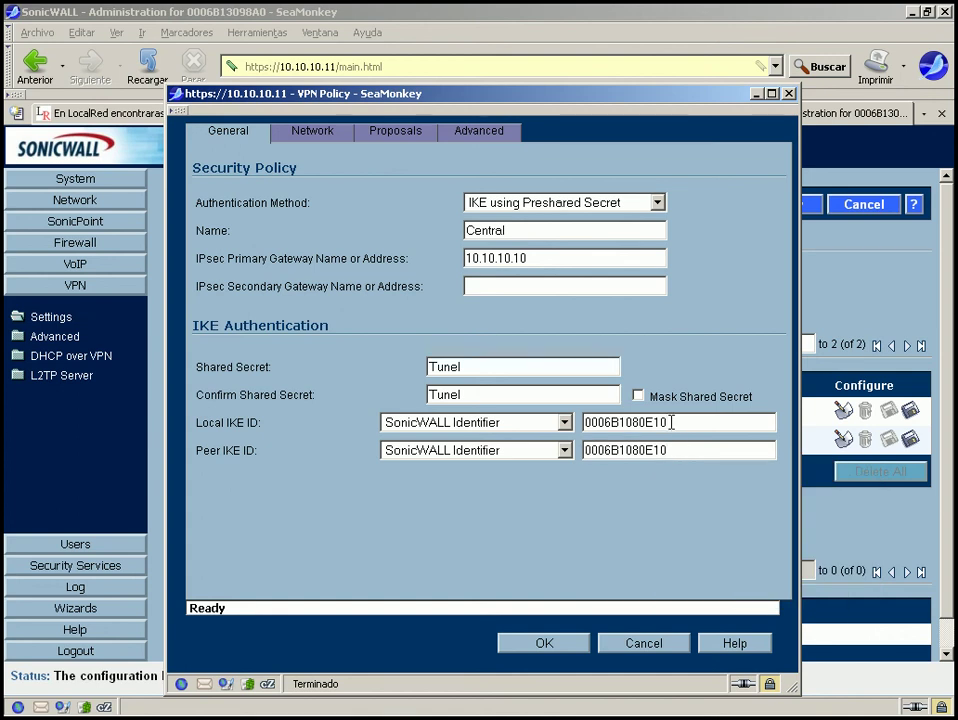
pyautogui.click(671, 422)
pyautogui.press('BackSpace')
pyautogui.press('BackSpace')
pyautogui.press('BackSpace')
pyautogui.press('BackSpace')
pyautogui.press('BackSpace')
pyautogui.press('BackSpace')
pyautogui.press('BackSpace')
pyautogui.press('BackSpace')
pyautogui.press('BackSpace')
pyautogui.press('BackSpace')
pyautogui.press('BackSpace')
pyautogui.press('BackSpace')
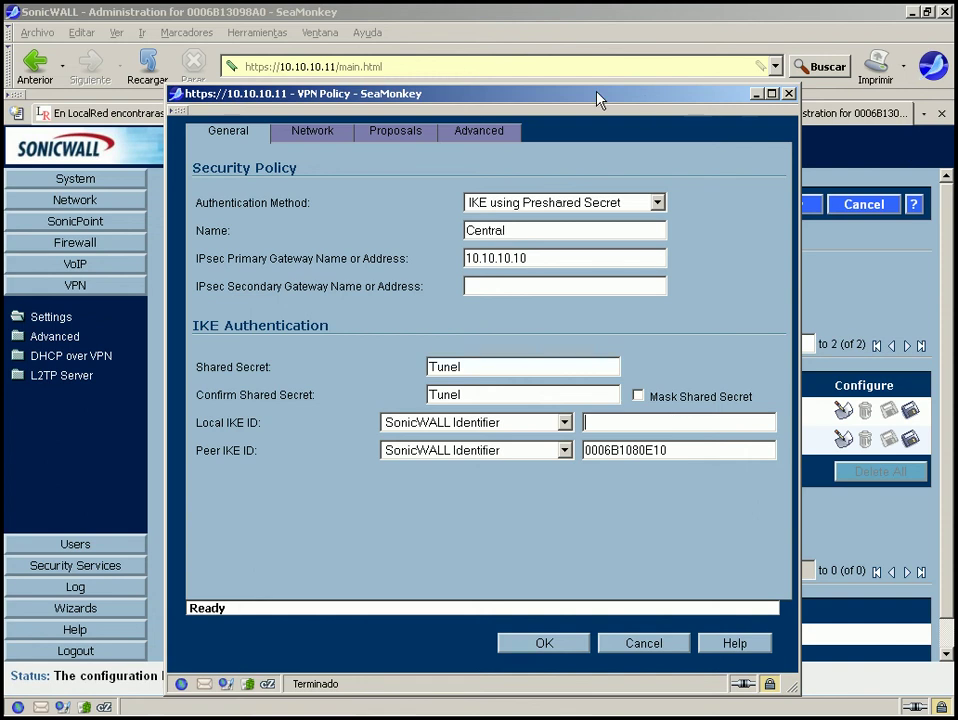
# Look up this firewall's unique identifier on the main page for the local IKE ID.
pyautogui.moveTo(598, 100); pyautogui.dragTo(857, 205)
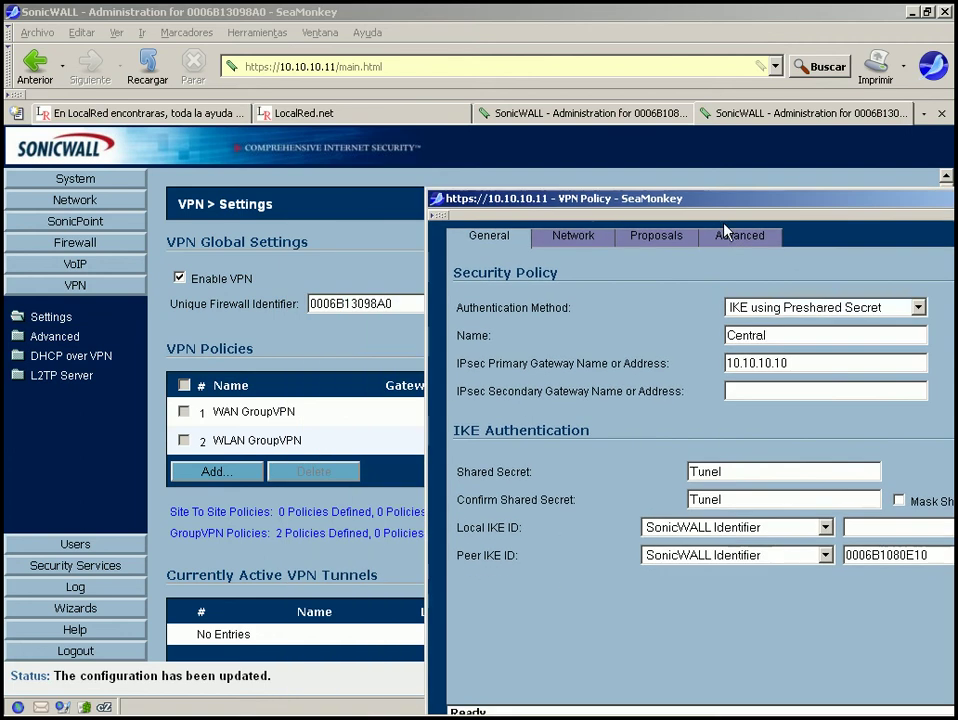
pyautogui.click(401, 301)
pyautogui.moveTo(401, 303); pyautogui.dragTo(339, 296)
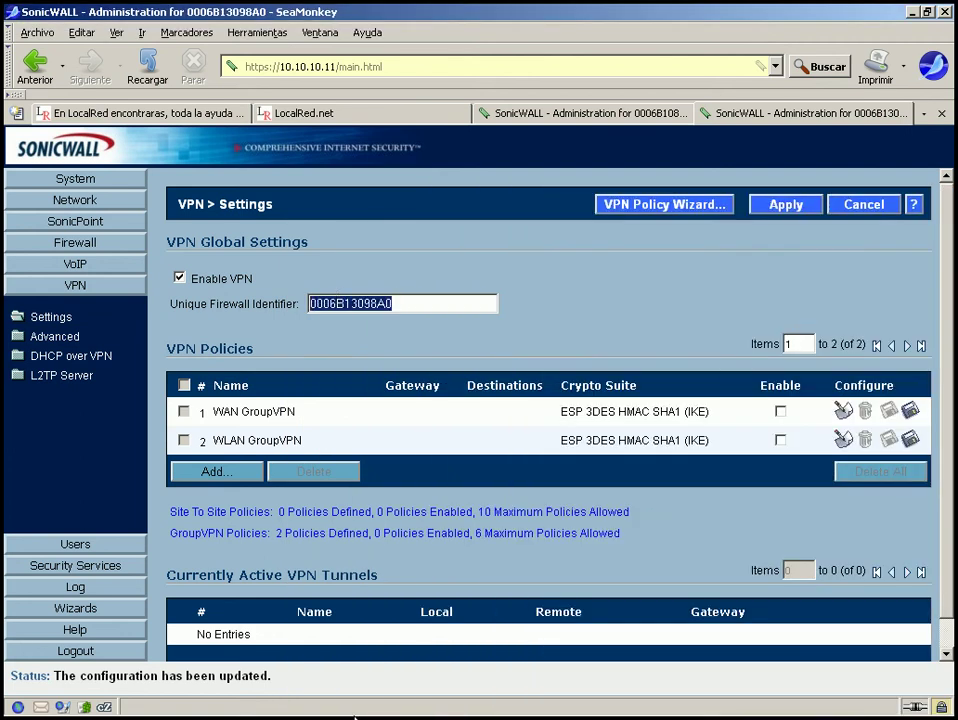
pyautogui.click(337, 708)
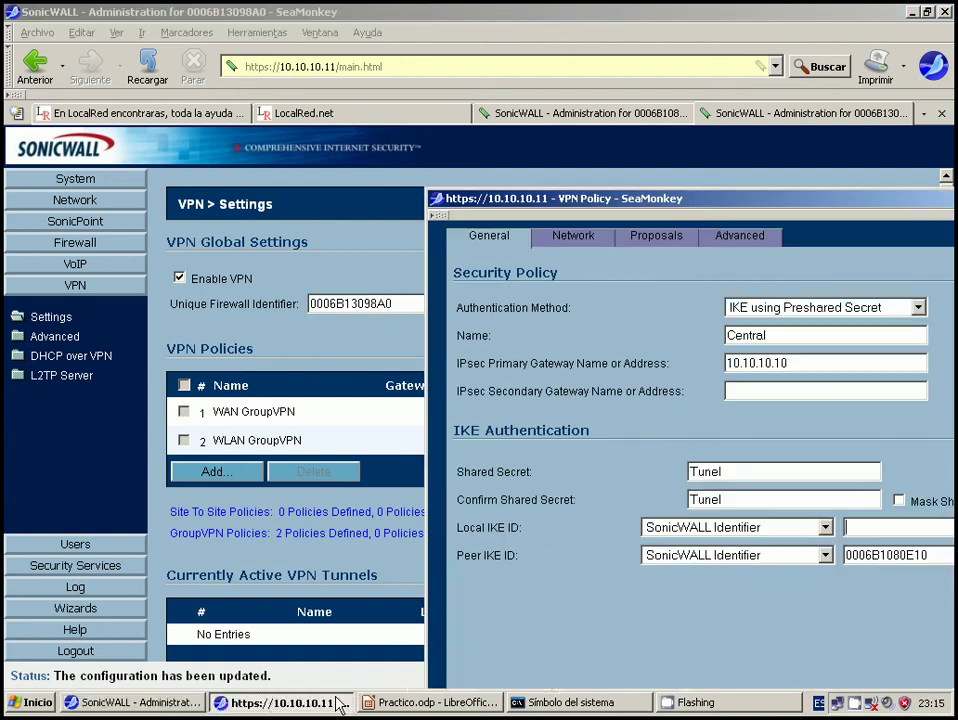
pyautogui.moveTo(700, 201); pyautogui.dragTo(437, 159)
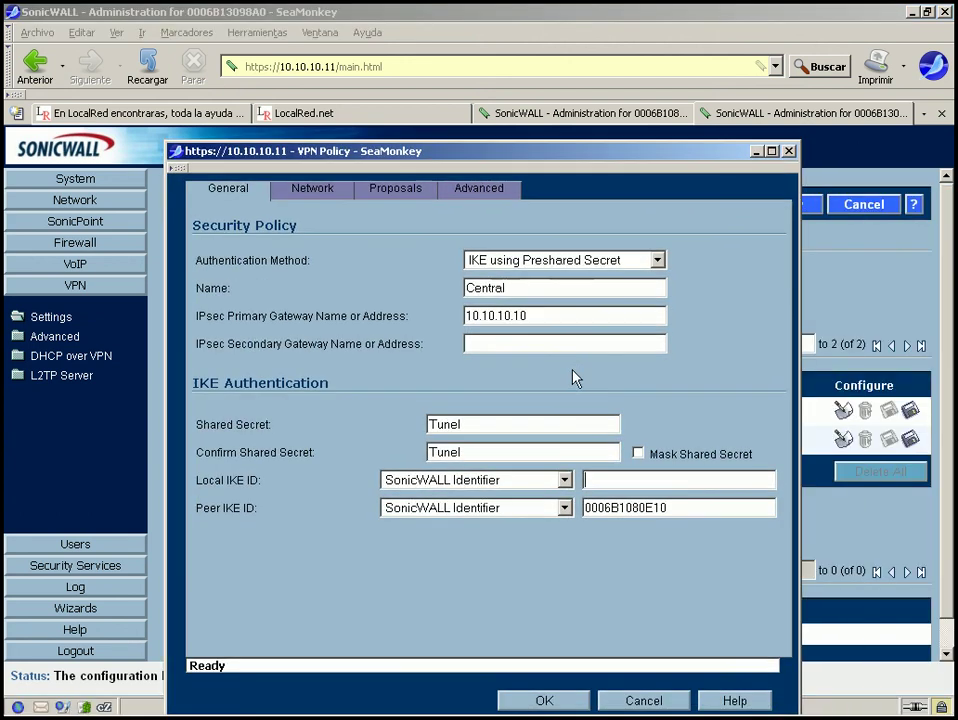
pyautogui.click(599, 477)
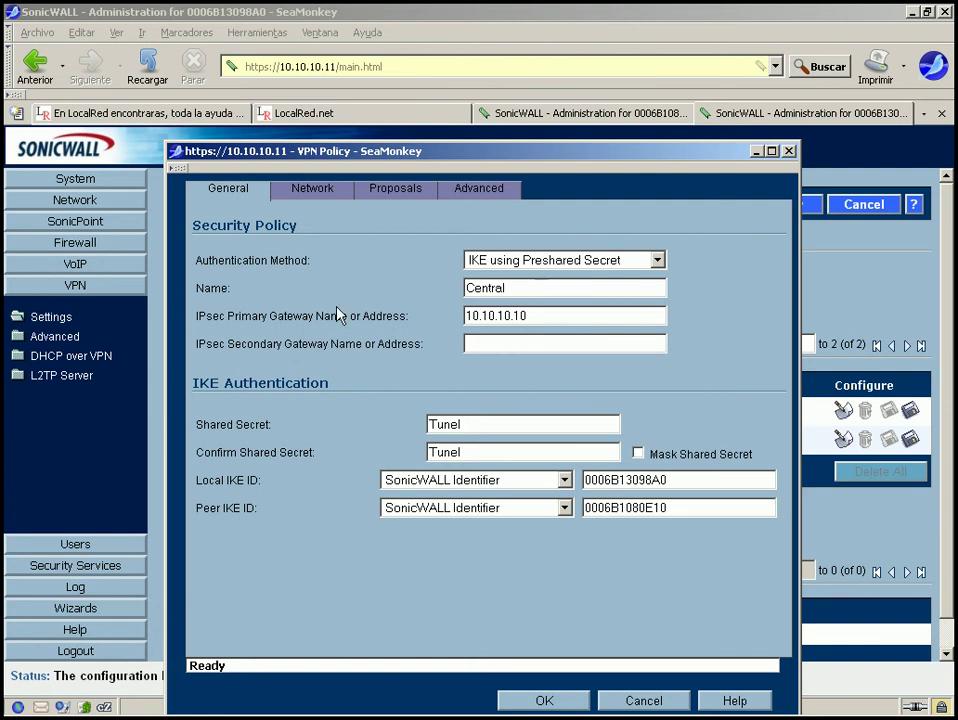
pyautogui.click(329, 193)
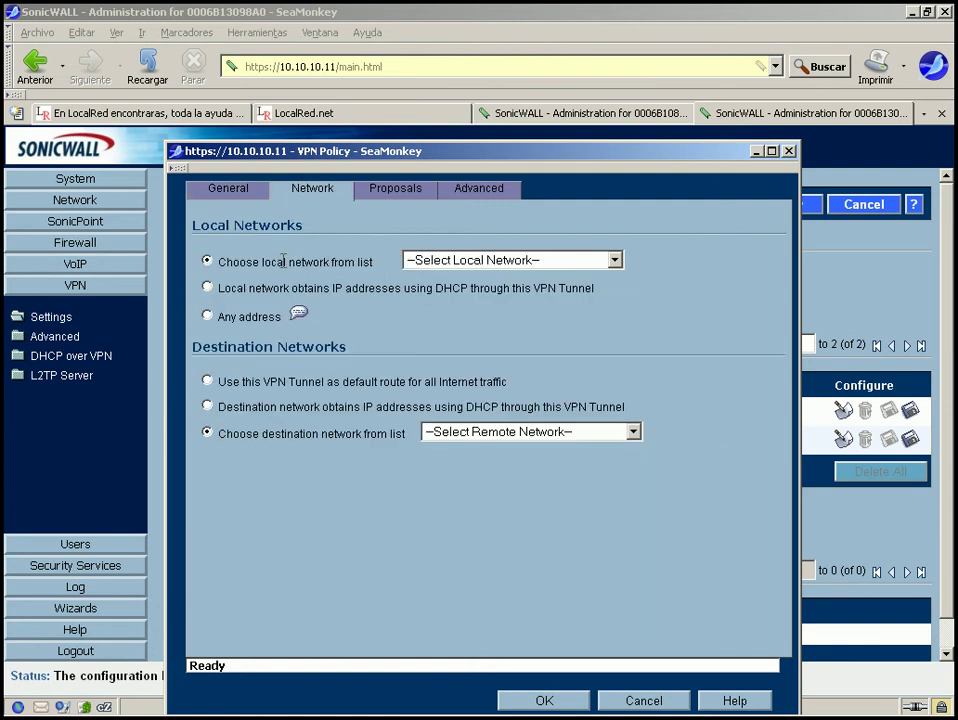
# Set the policy's local network to LAN Primary Subnet.
pyautogui.click(480, 264)
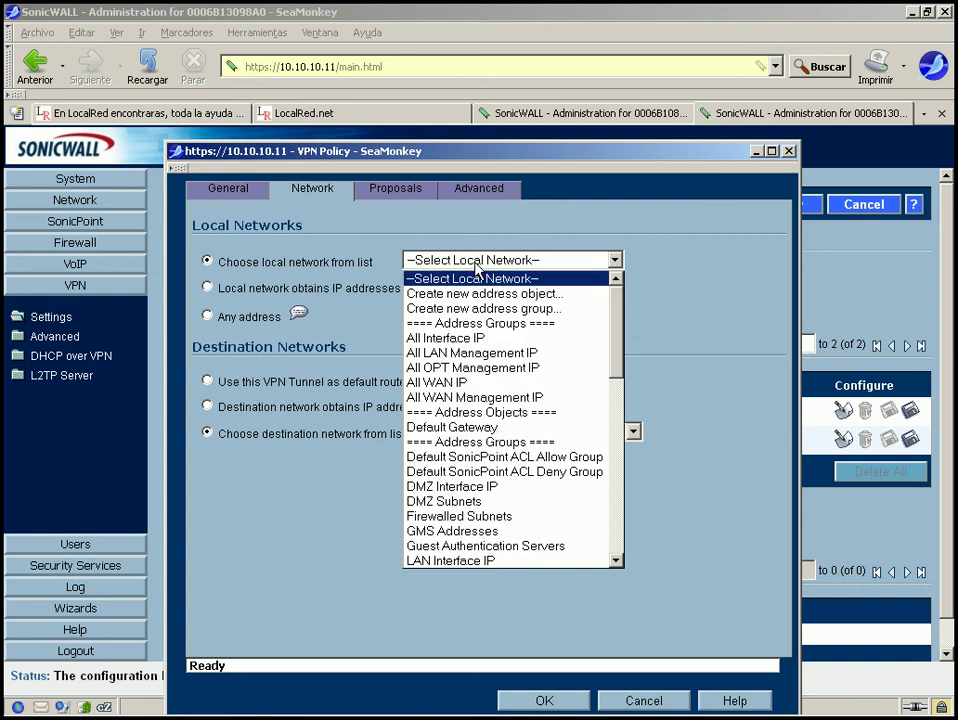
pyautogui.moveTo(614, 336); pyautogui.dragTo(617, 403)
pyautogui.click(436, 406)
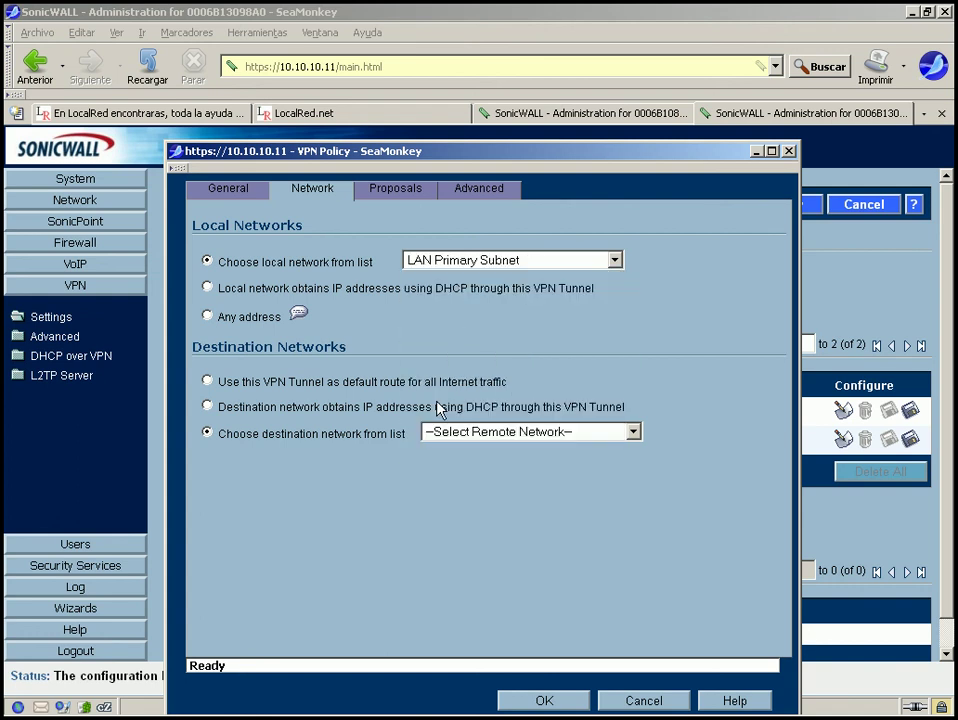
# Create a new destination address object in the VPN zone of type Network.
pyautogui.click(476, 438)
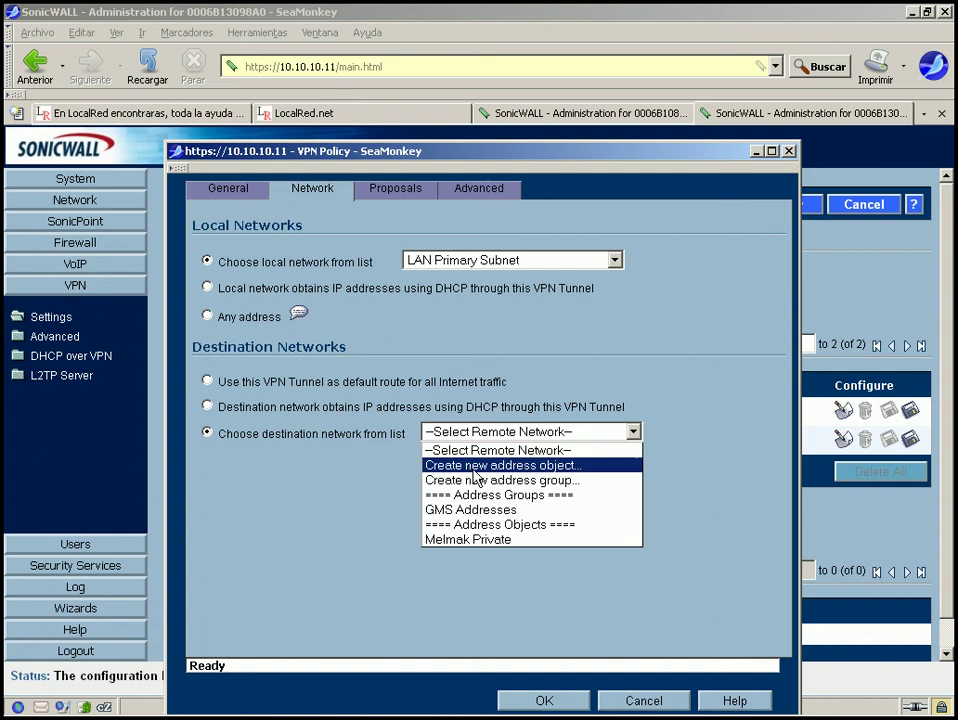
pyautogui.click(476, 476)
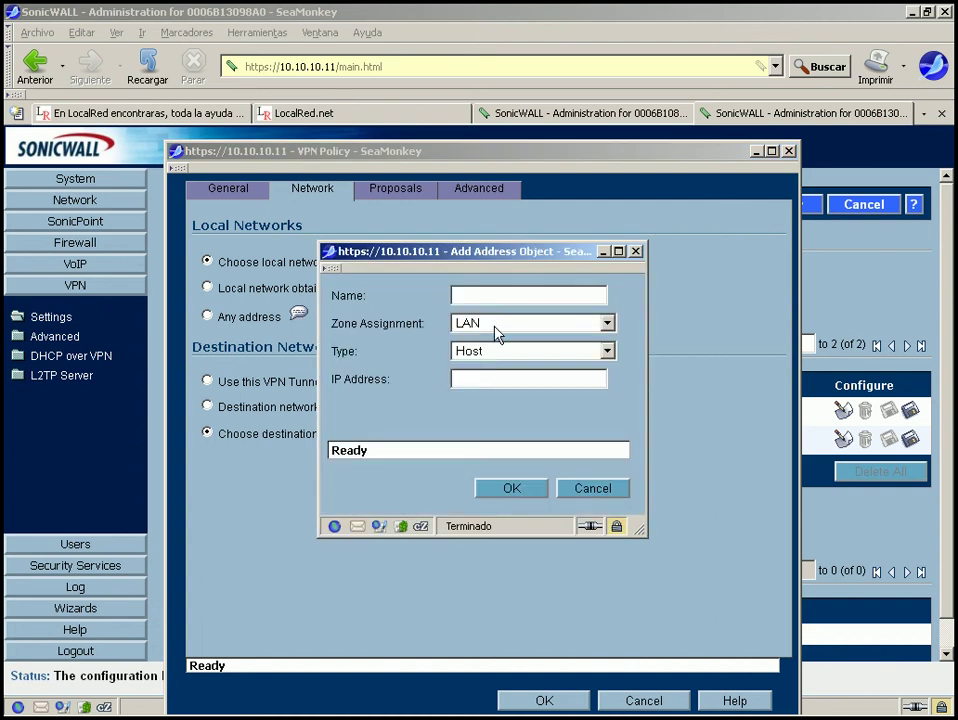
pyautogui.click(498, 326)
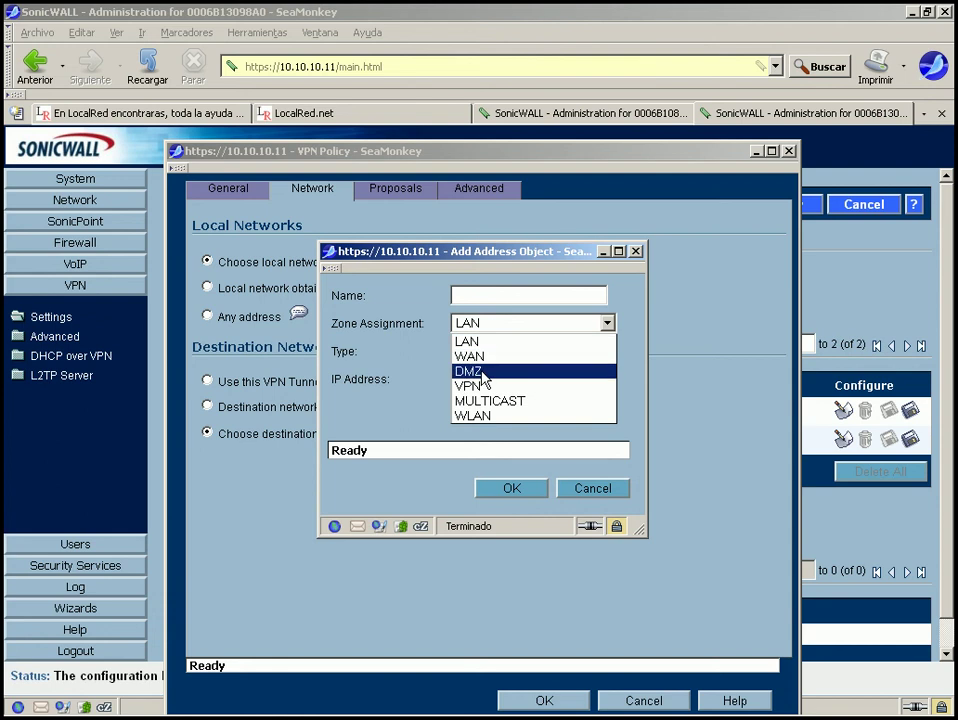
pyautogui.click(468, 371)
pyautogui.click(497, 328)
pyautogui.click(487, 386)
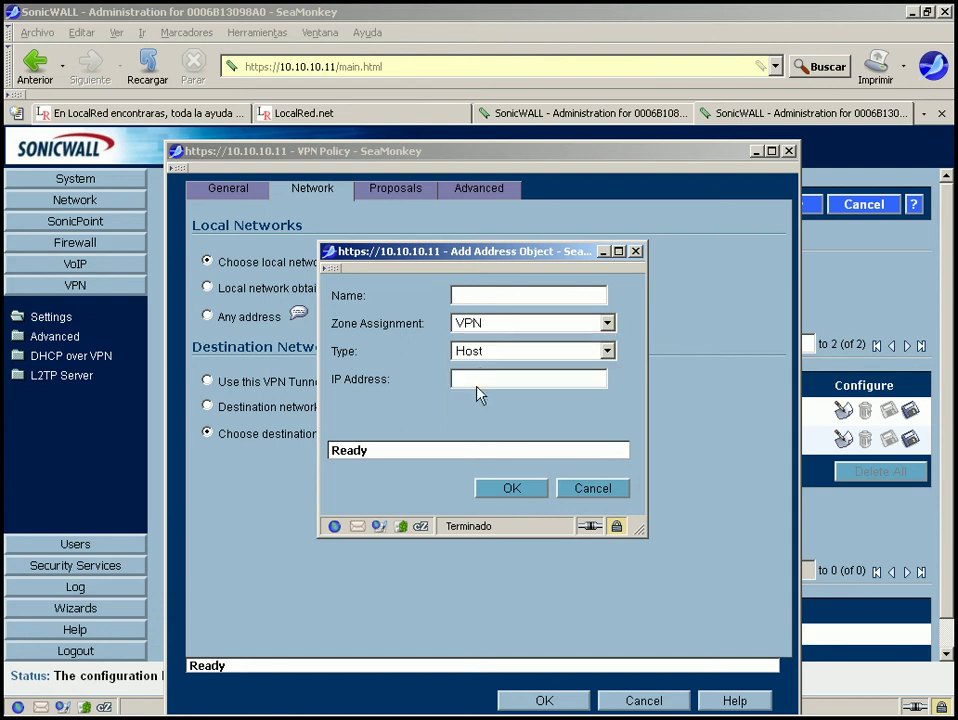
pyautogui.click(488, 354)
pyautogui.click(481, 400)
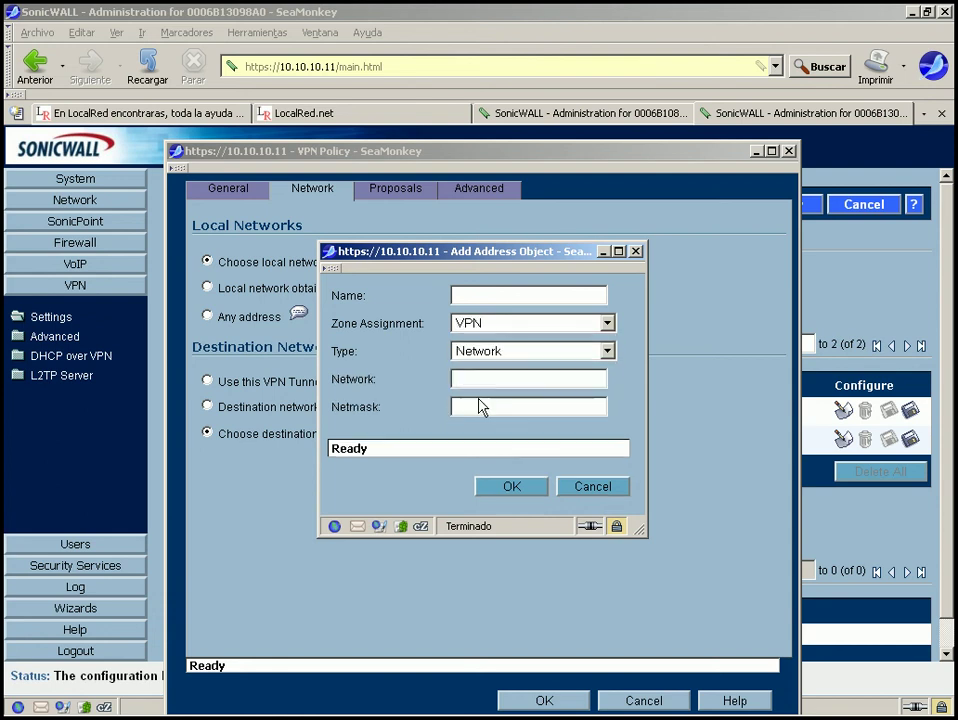
# Name the object Net_Central with network 192.168.10.0 and mask 255.255.255.0.
pyautogui.click(472, 294)
pyautogui.write('Net_Cer')
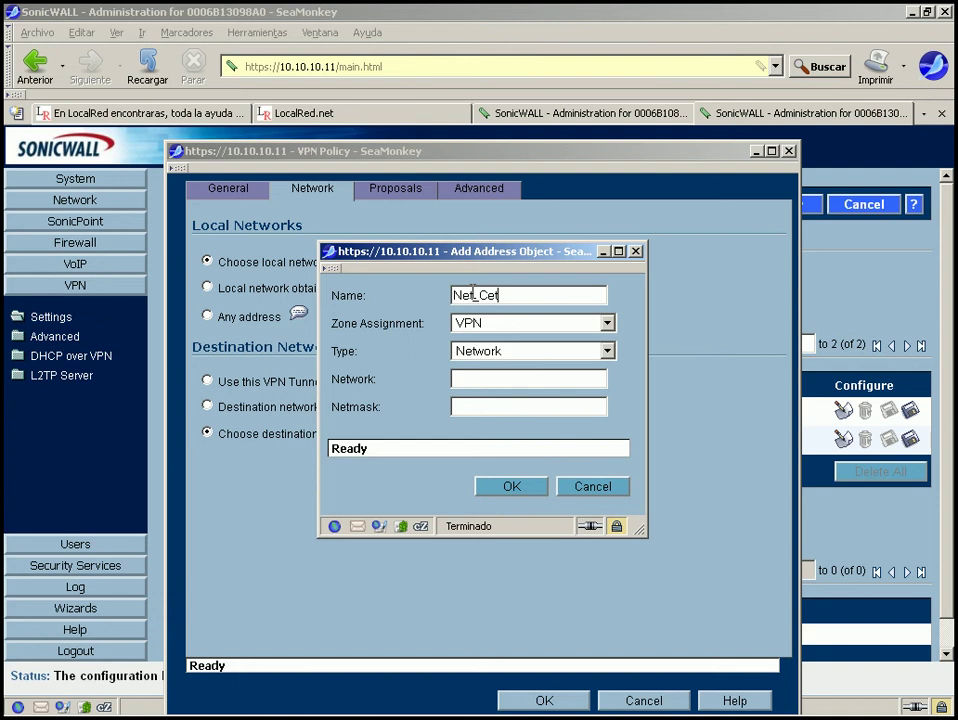
pyautogui.write('ntral')
pyautogui.click(486, 378)
pyautogui.write('192.168.10.0')
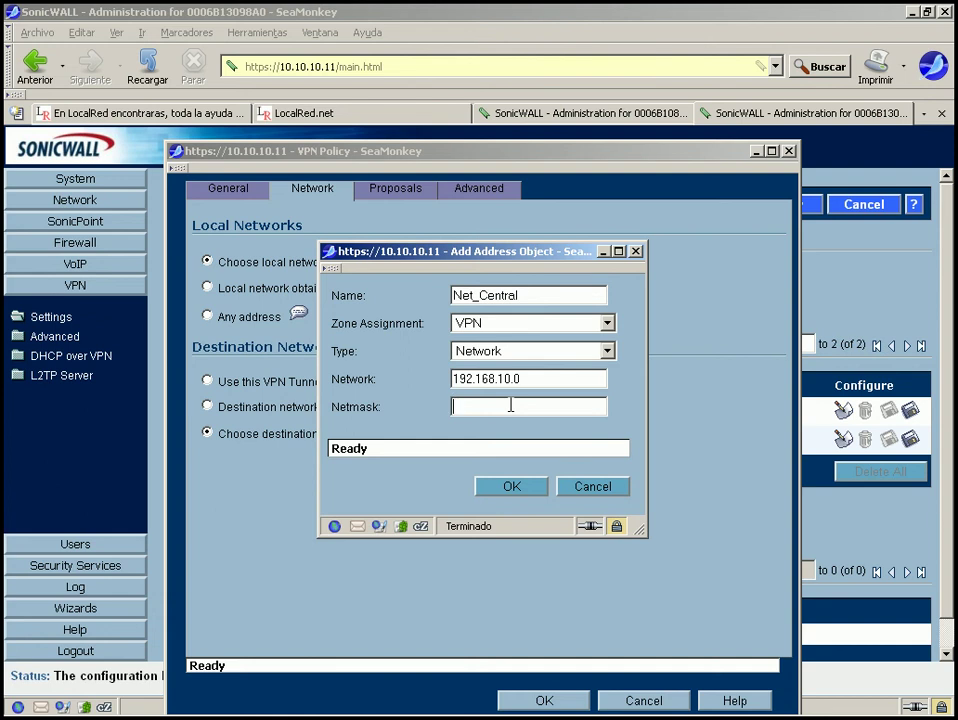
pyautogui.write('255.255.255.0')
pyautogui.moveTo(460, 705)
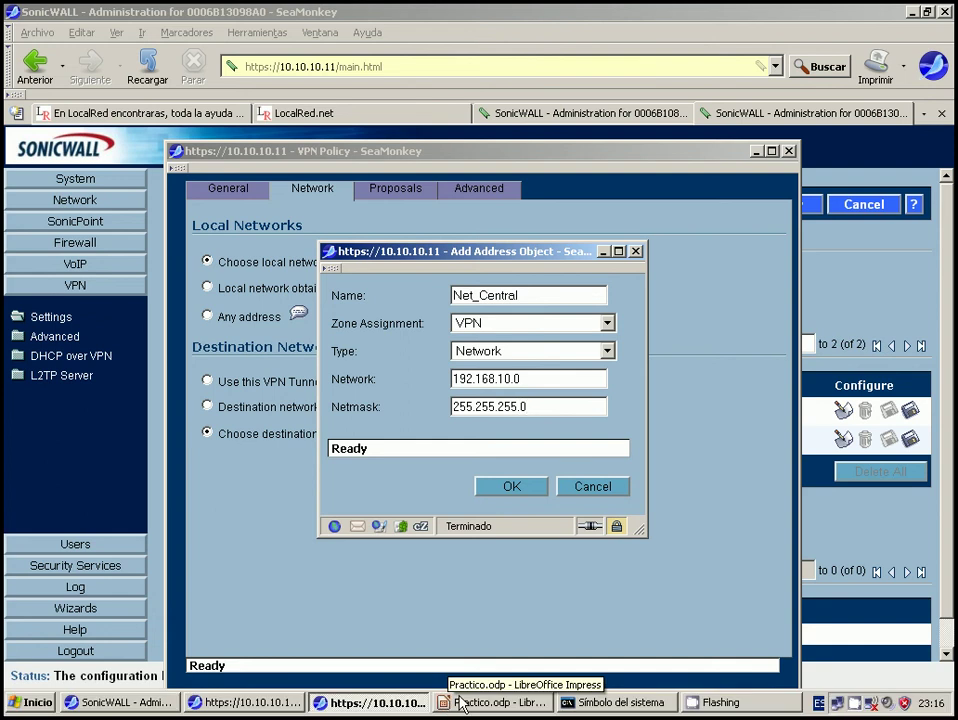
pyautogui.click(460, 703)
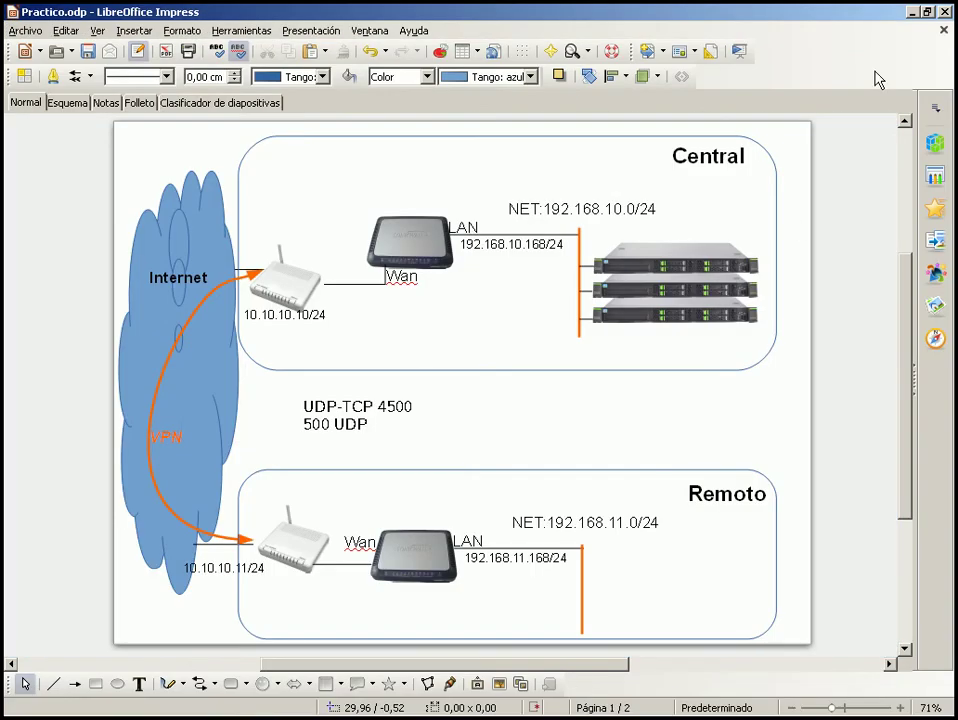
pyautogui.click(914, 13)
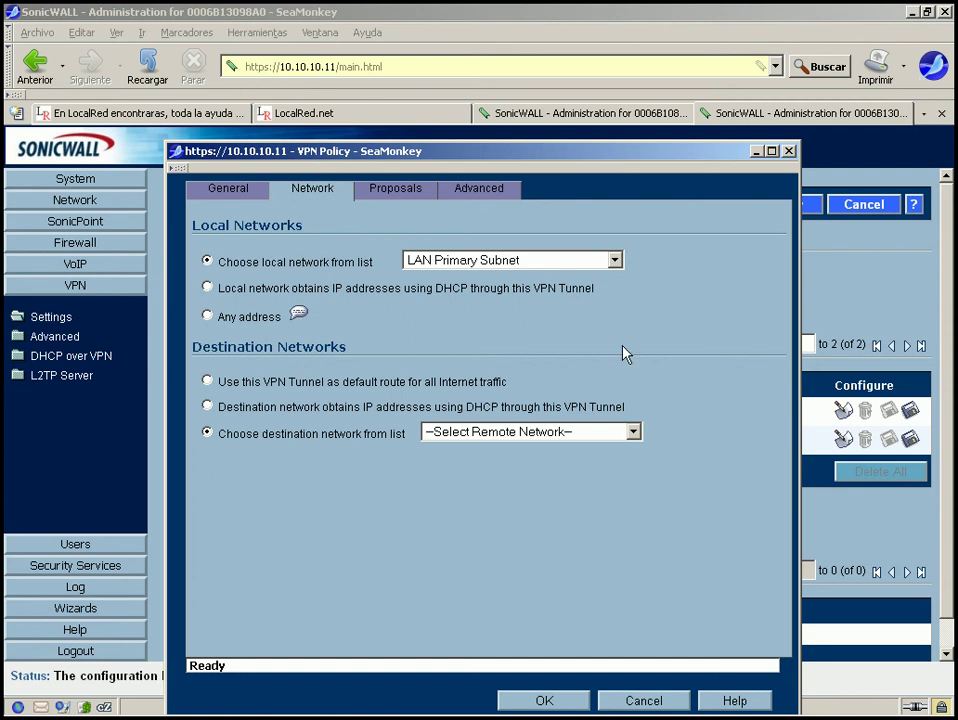
# Save the Net_Central address object as the policy's destination network.
pyautogui.click(375, 702)
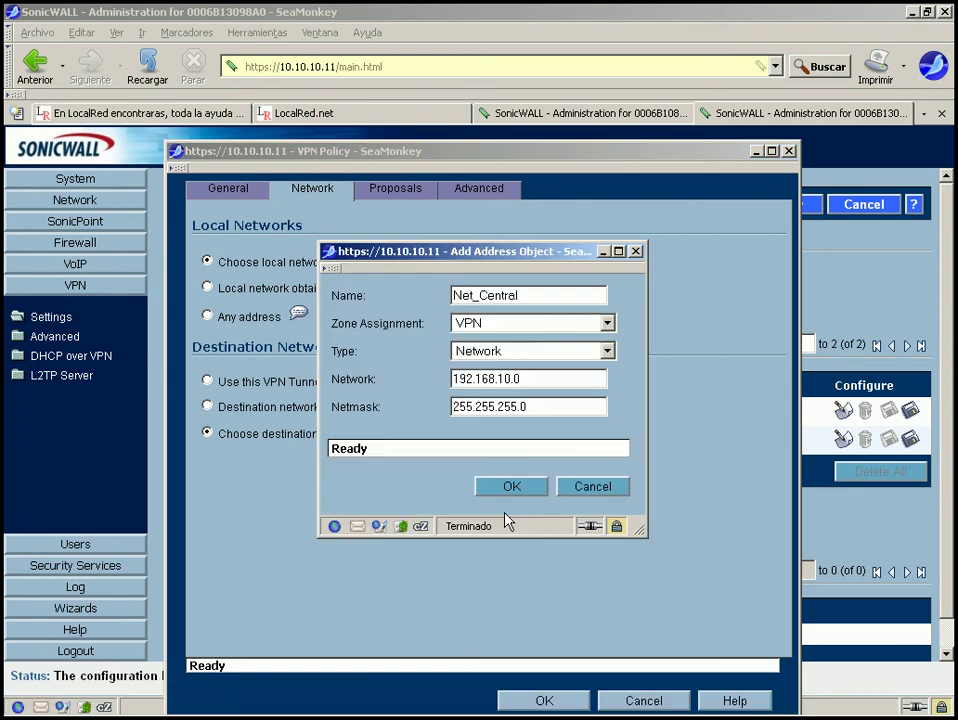
pyautogui.click(527, 487)
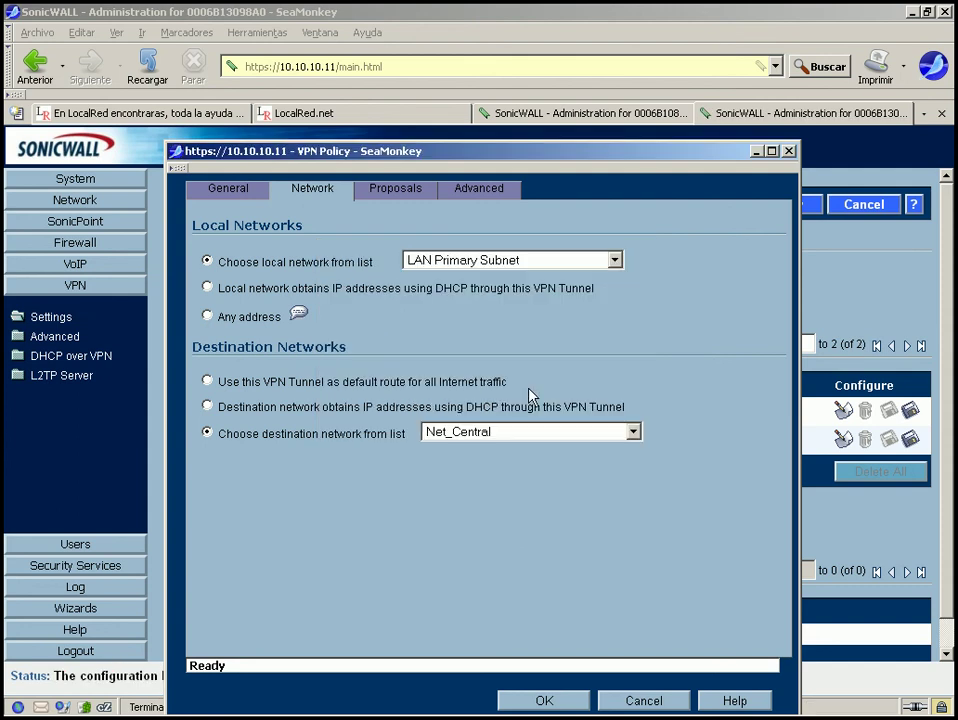
pyautogui.click(398, 192)
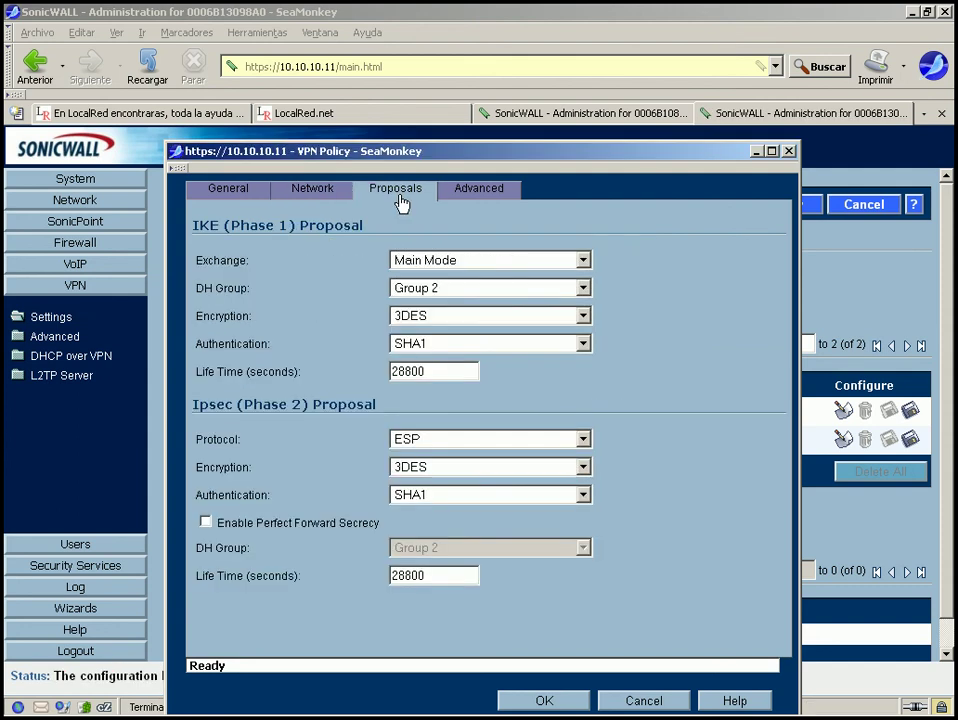
pyautogui.click(466, 195)
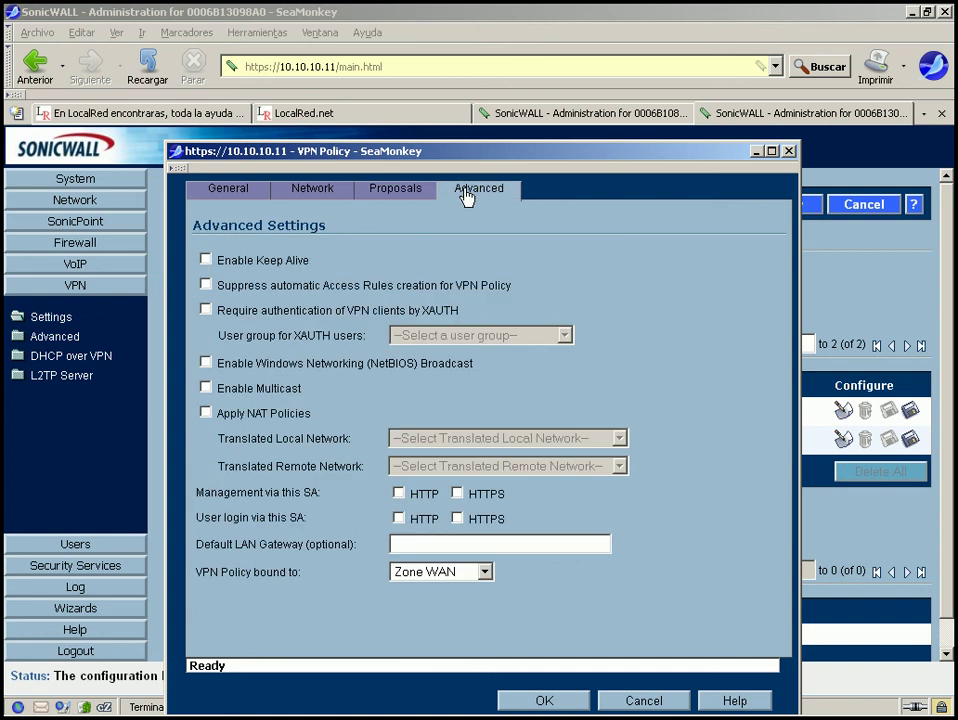
# Disable Keep Alive, enable NetBIOS broadcast, and bind the policy to Interface WAN.
pyautogui.click(206, 260)
pyautogui.click(205, 365)
pyautogui.click(485, 574)
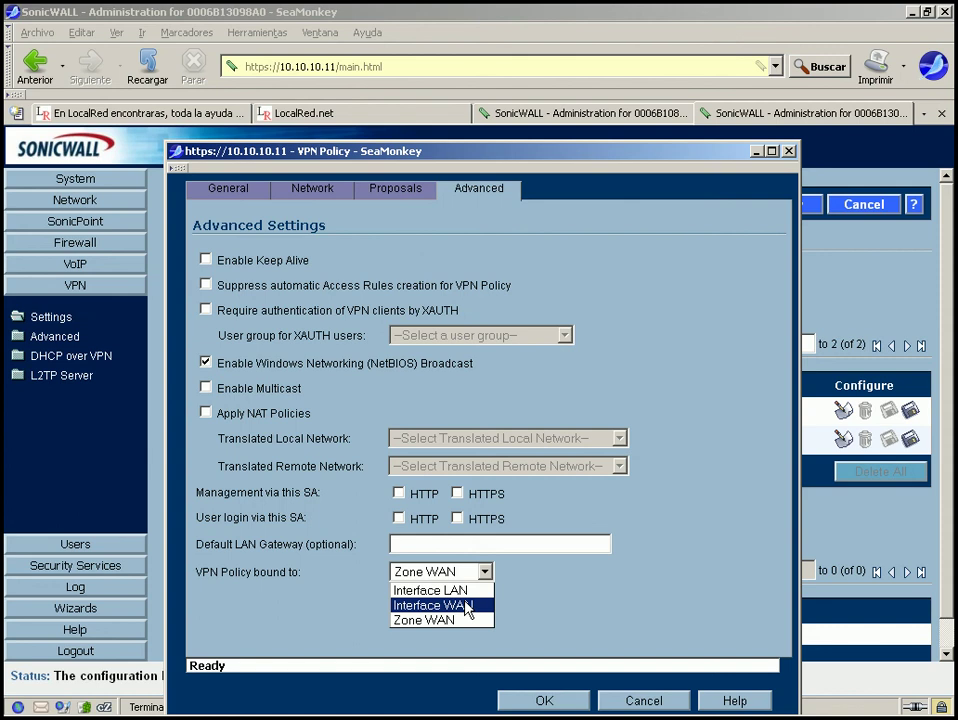
pyautogui.click(466, 607)
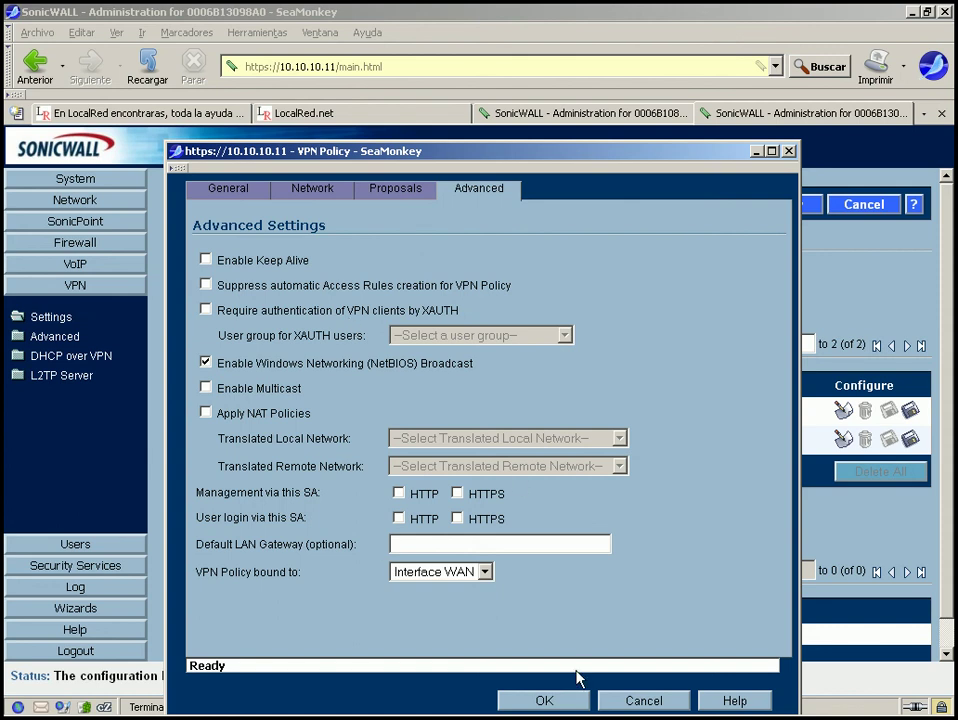
# Save the Central policy and compare it with the other firewall's Remoto policy.
pyautogui.click(554, 701)
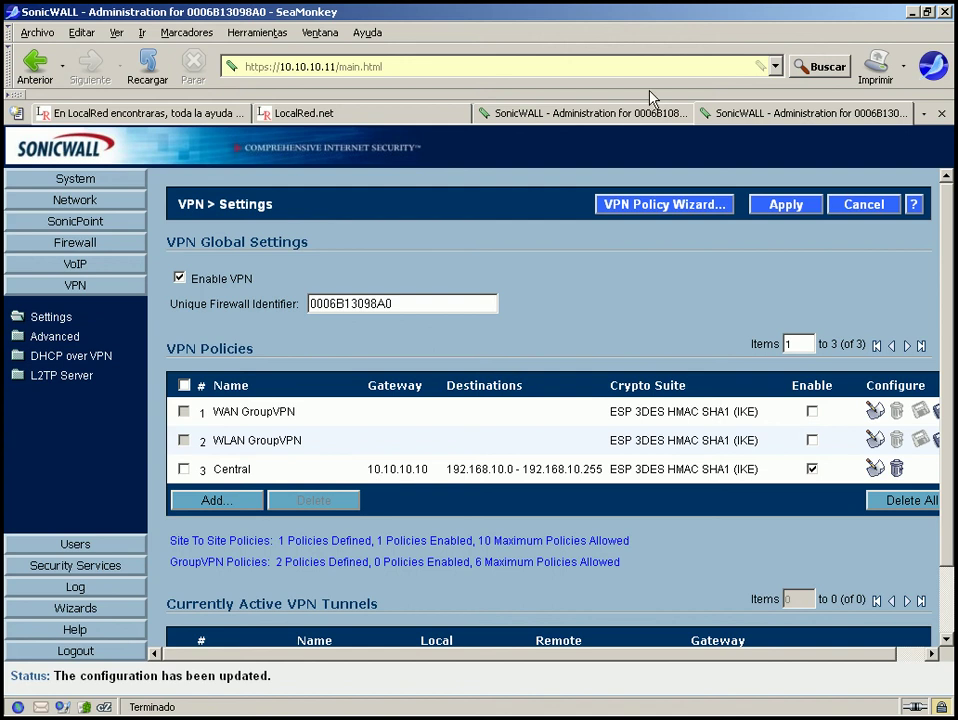
pyautogui.click(625, 114)
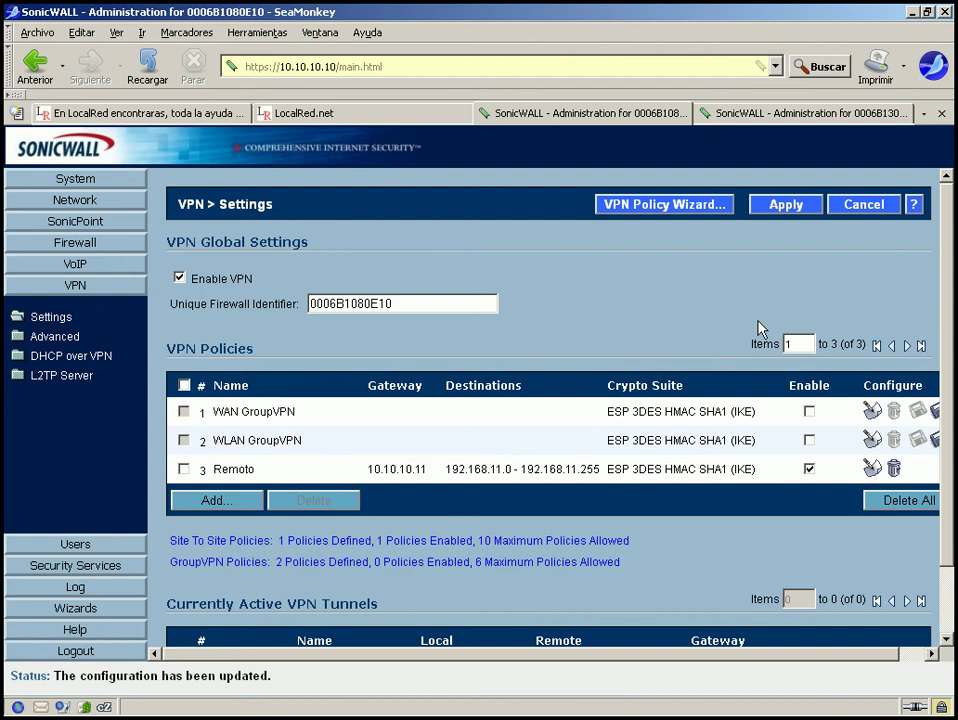
pyautogui.moveTo(445, 470); pyautogui.dragTo(601, 465)
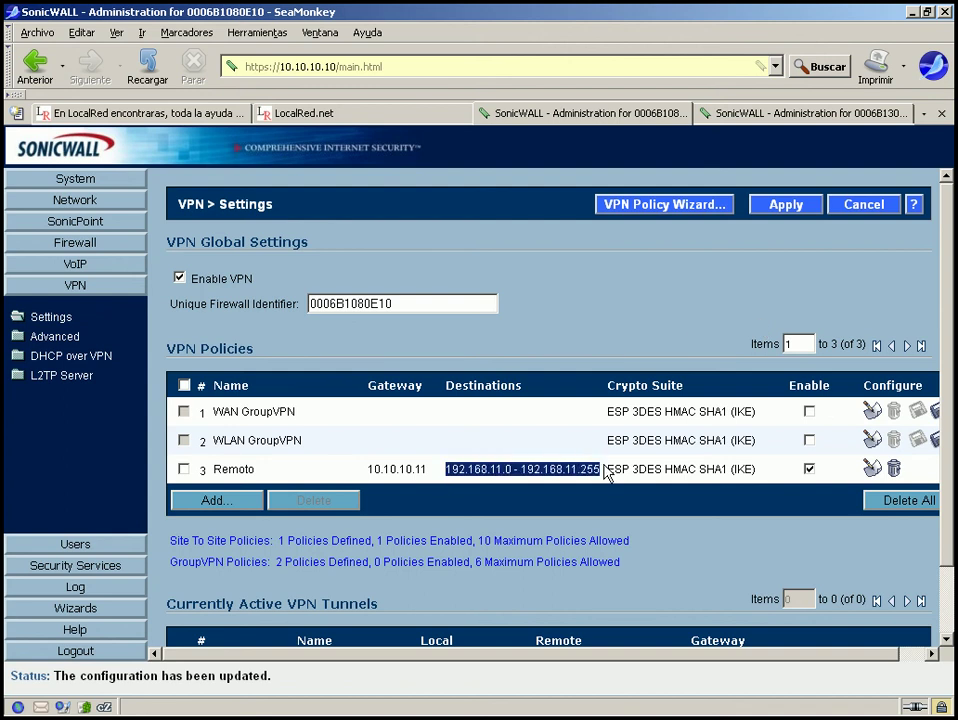
pyautogui.click(772, 115)
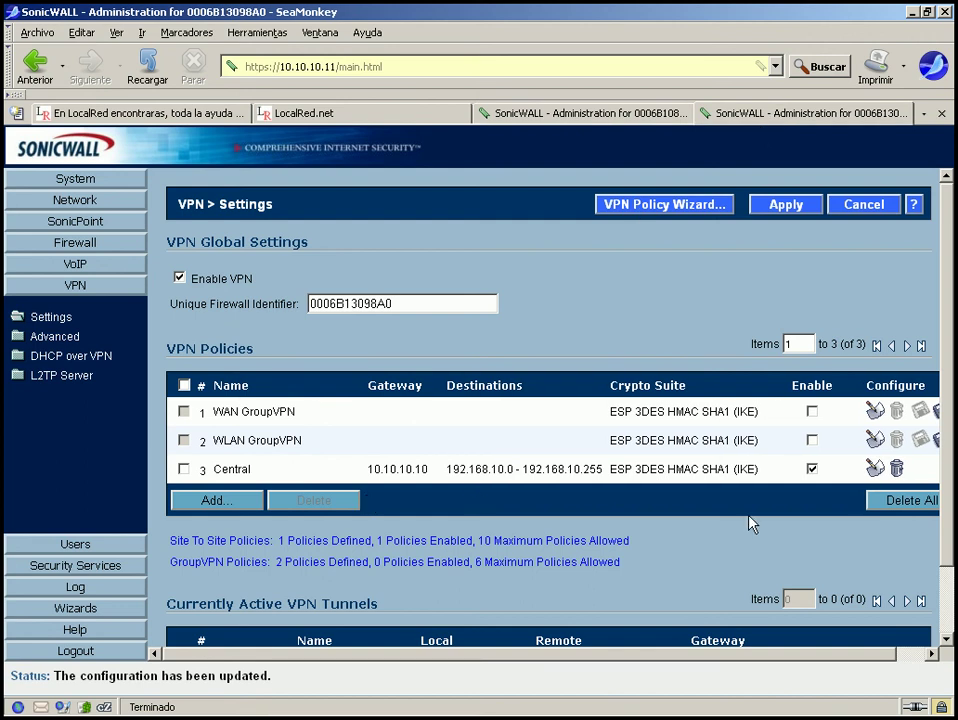
# Check this firewall's log section, then return to the other firewall's VPN settings.
pyautogui.scroll(-2, 950, 533)
pyautogui.scroll(2, 950, 533)
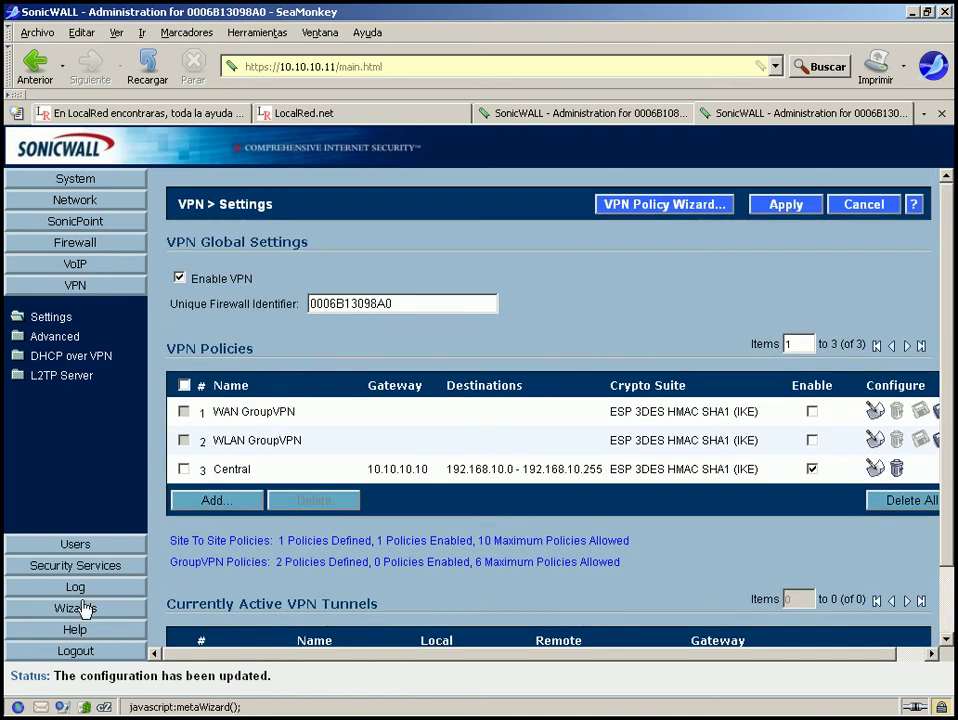
pyautogui.click(72, 588)
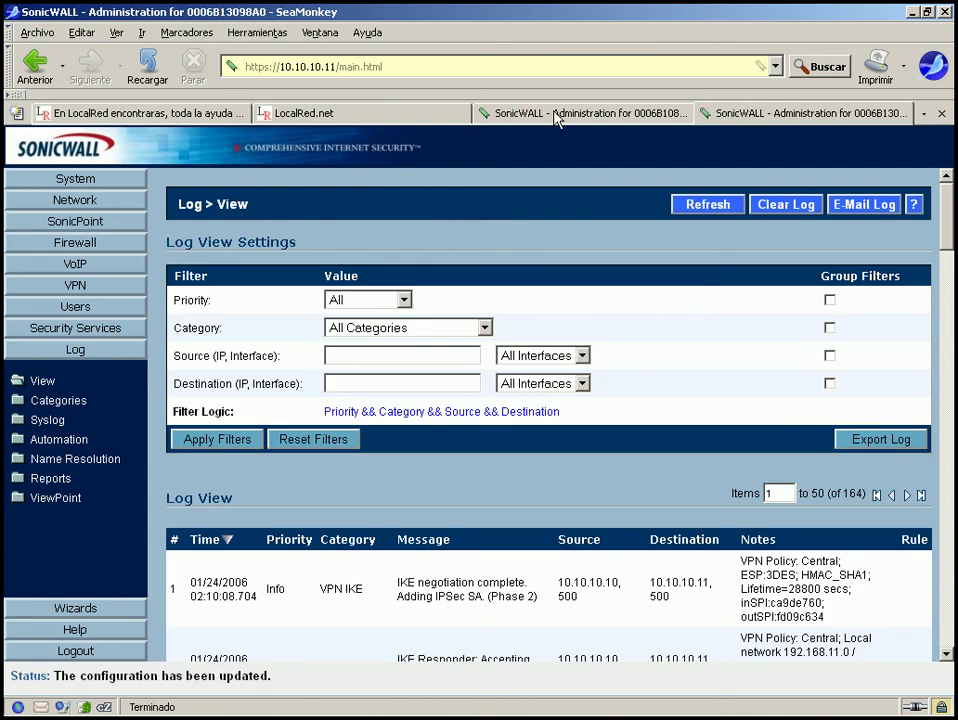
pyautogui.click(557, 116)
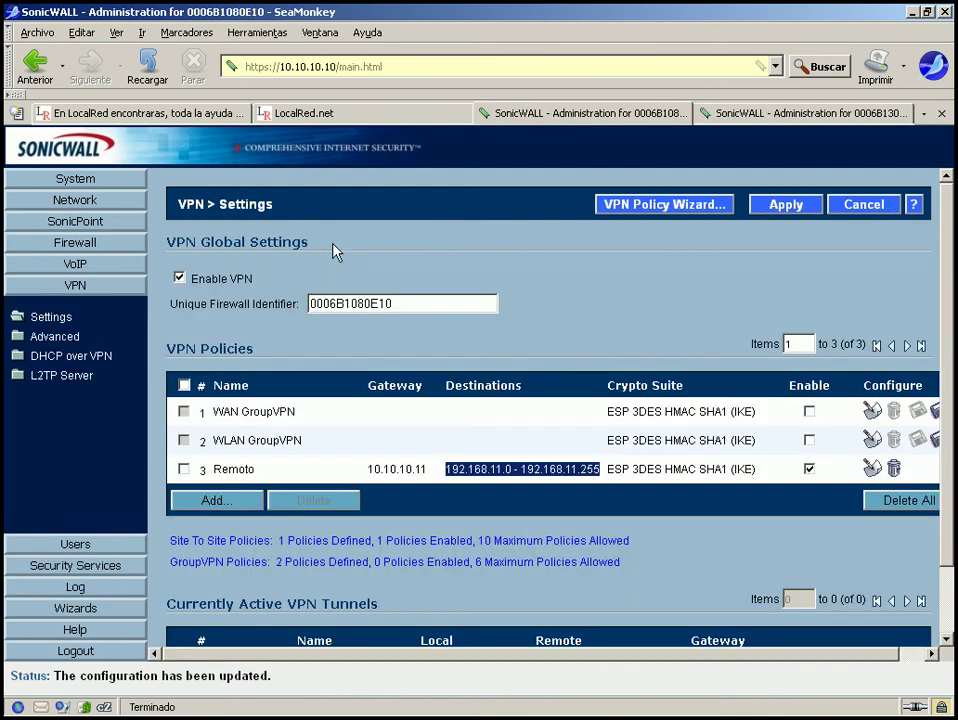
pyautogui.click(70, 589)
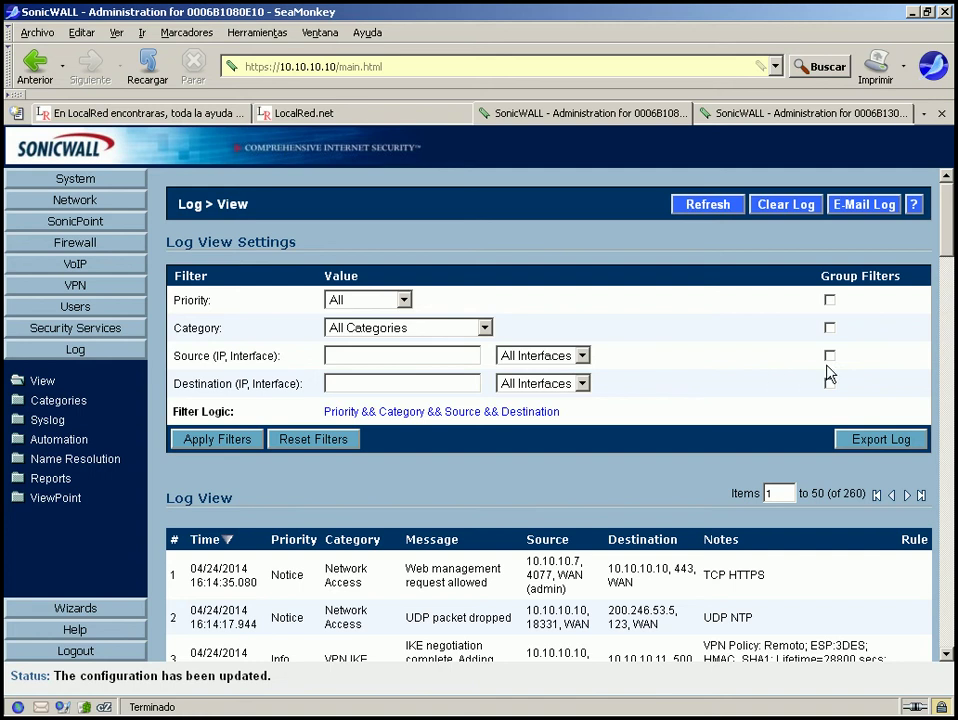
pyautogui.moveTo(944, 238); pyautogui.dragTo(953, 455)
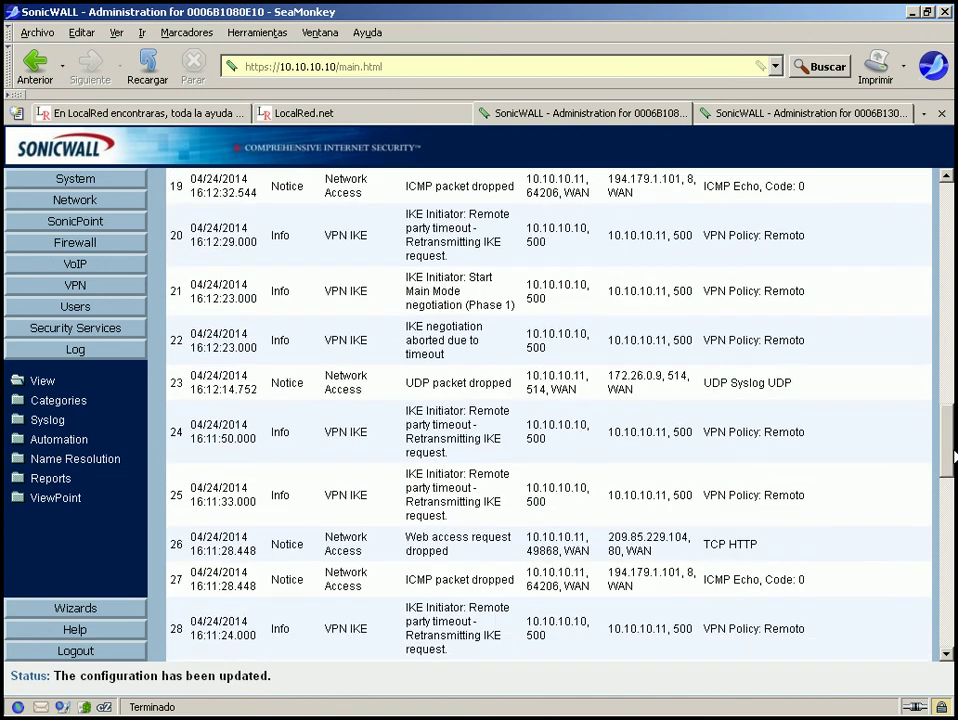
pyautogui.moveTo(406, 418); pyautogui.dragTo(505, 453)
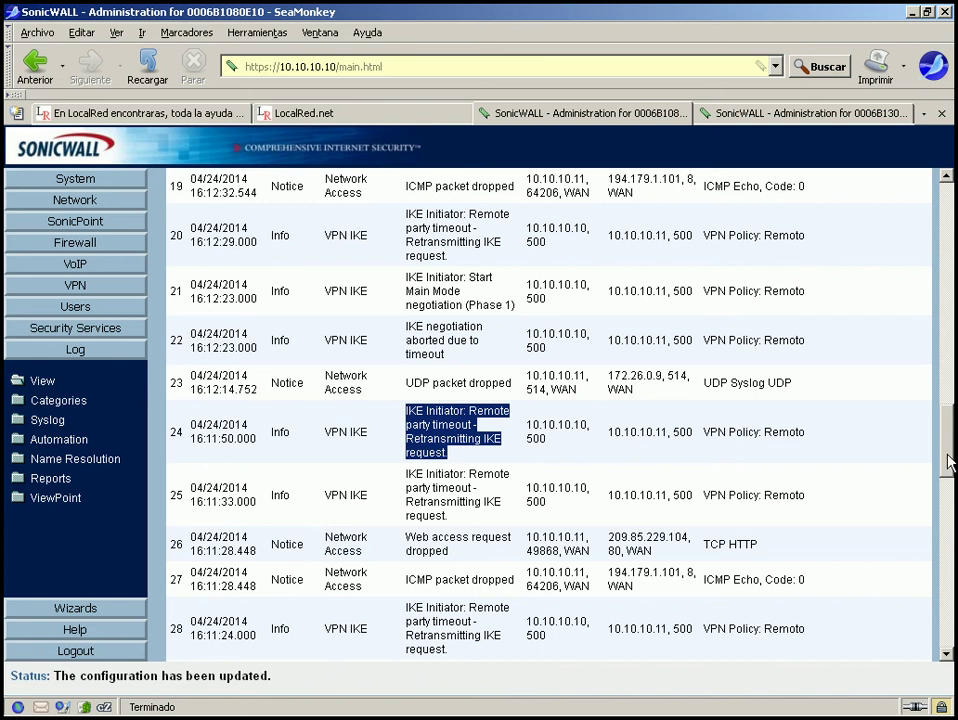
pyautogui.moveTo(949, 461); pyautogui.dragTo(947, 288)
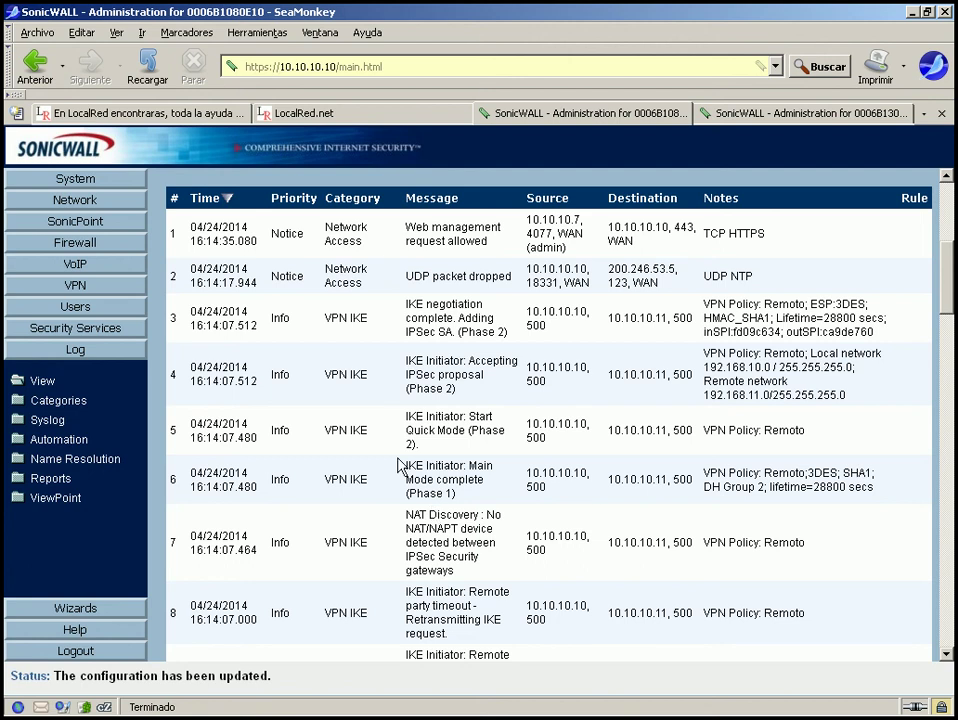
pyautogui.moveTo(403, 466); pyautogui.dragTo(458, 494)
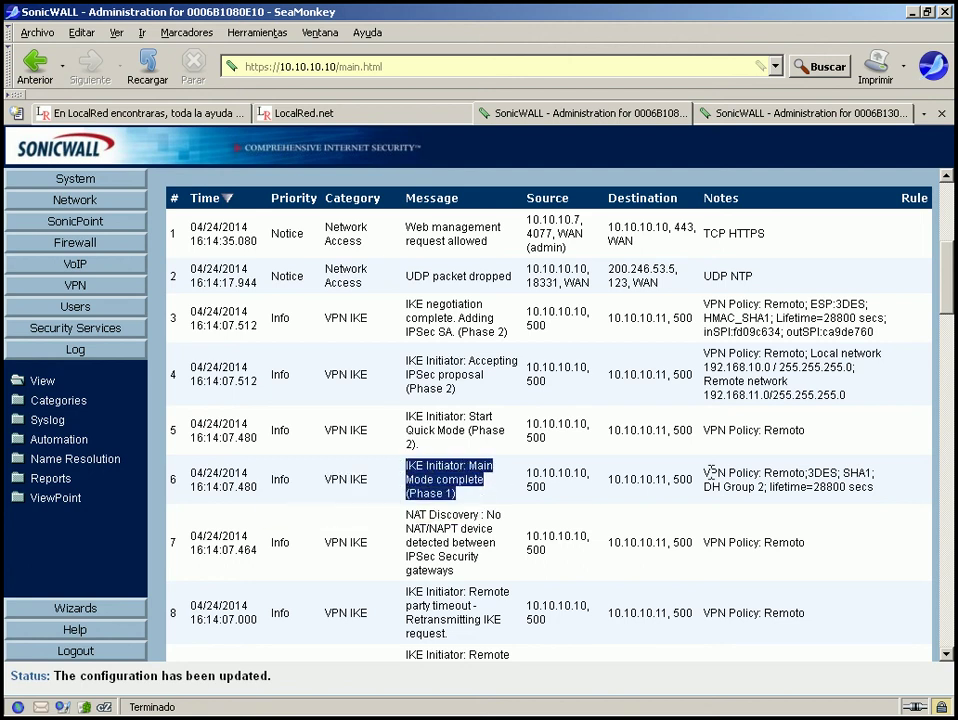
pyautogui.moveTo(704, 474); pyautogui.dragTo(880, 490)
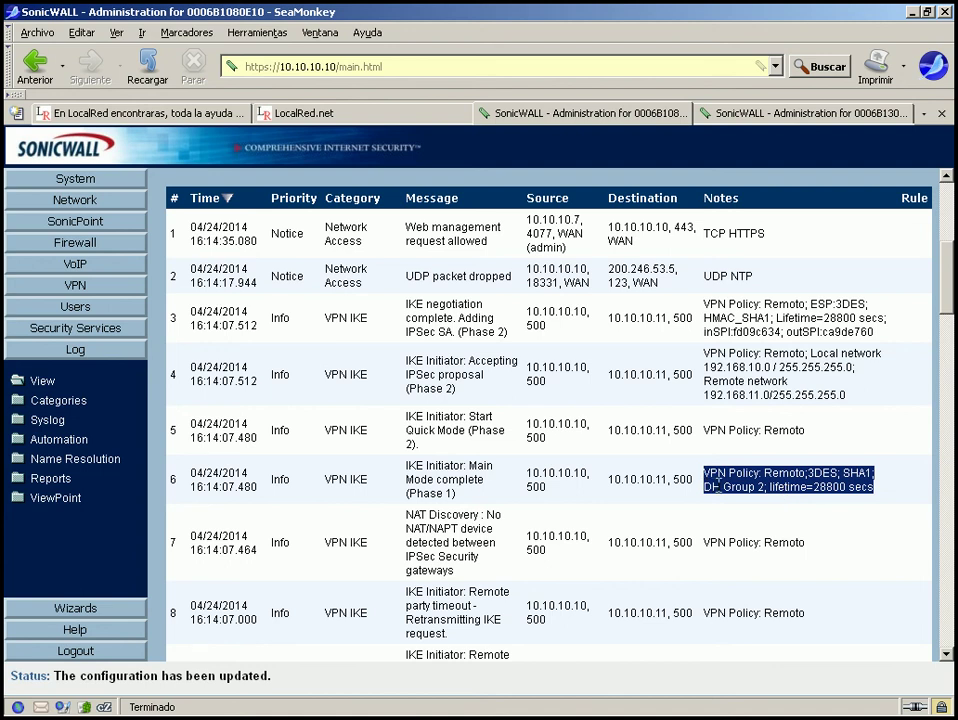
pyautogui.click(706, 487)
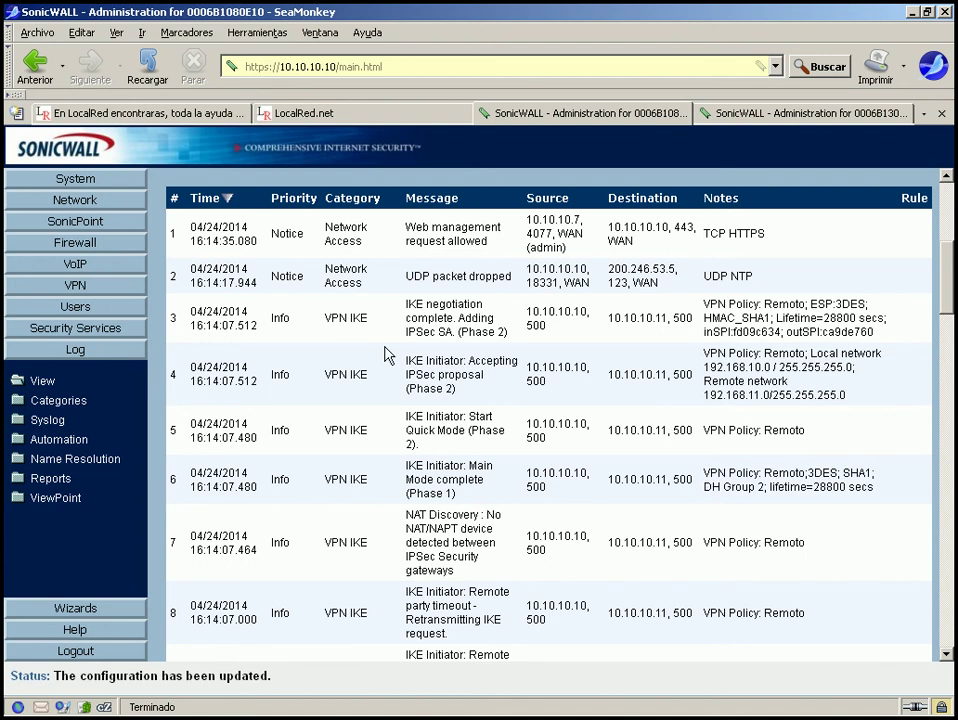
pyautogui.moveTo(404, 360); pyautogui.dragTo(502, 400)
pyautogui.click(499, 399)
pyautogui.moveTo(705, 357); pyautogui.dragTo(873, 407)
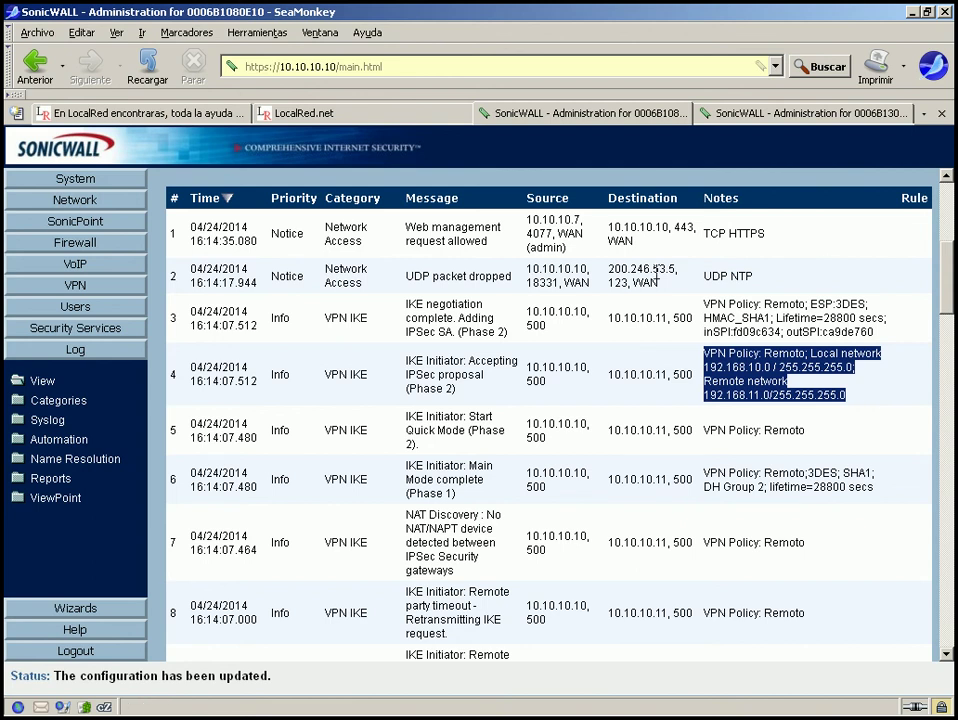
pyautogui.moveTo(405, 304); pyautogui.dragTo(509, 343)
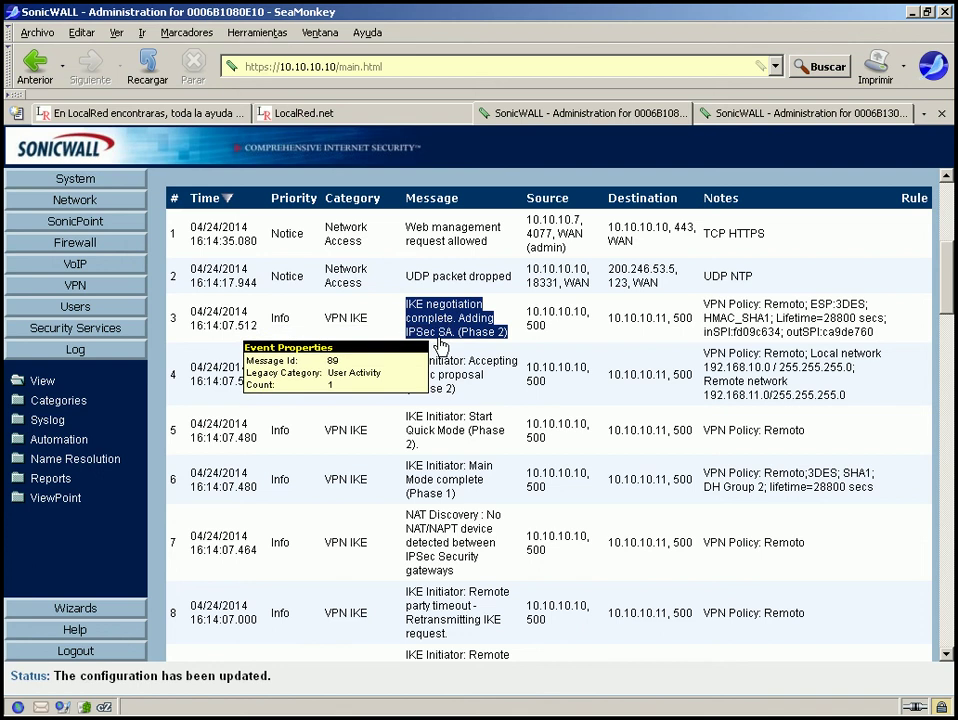
pyautogui.click(435, 290)
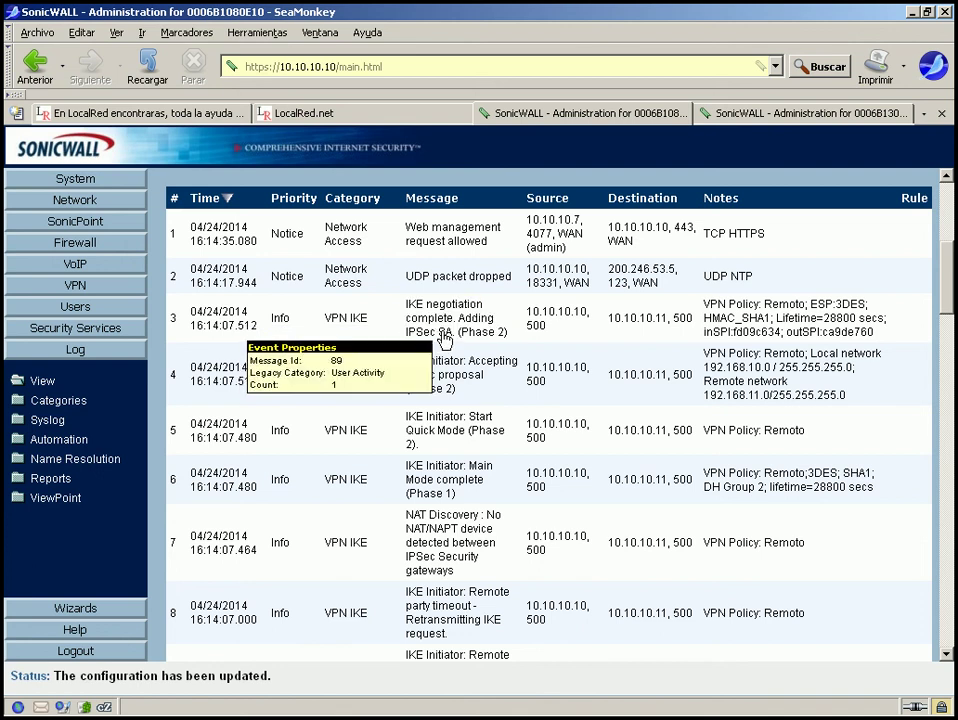
pyautogui.moveTo(452, 333); pyautogui.dragTo(407, 321)
pyautogui.click(407, 325)
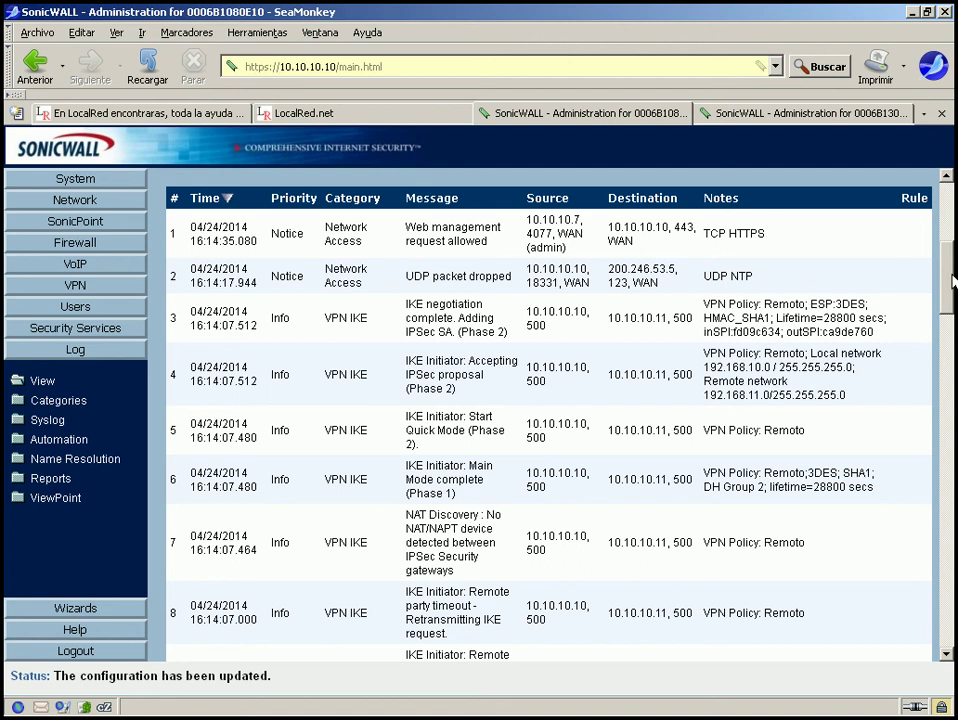
pyautogui.moveTo(948, 271)
pyautogui.mouseDown()
pyautogui.moveTo(948, 262)
pyautogui.moveTo(948, 279)
pyautogui.mouseUp()
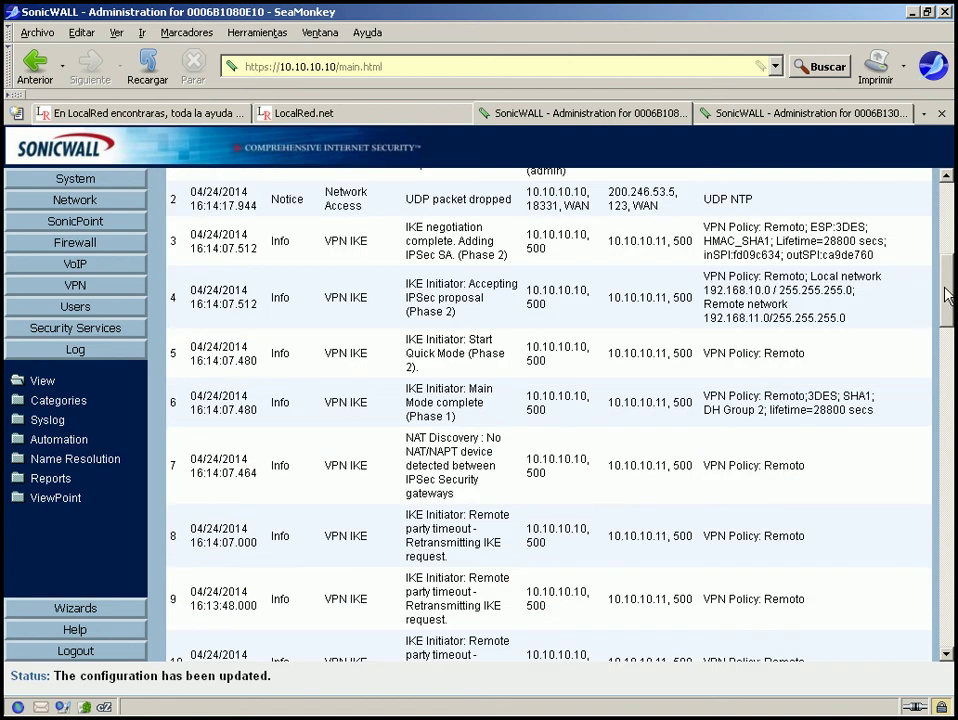
pyautogui.click(795, 113)
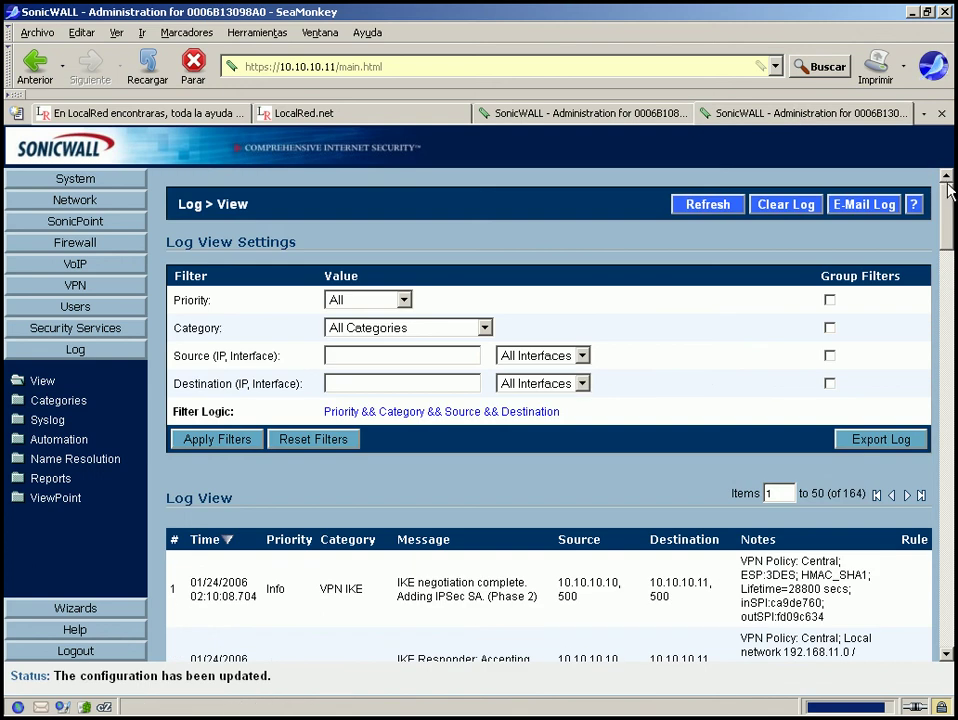
pyautogui.moveTo(948, 205); pyautogui.dragTo(948, 268)
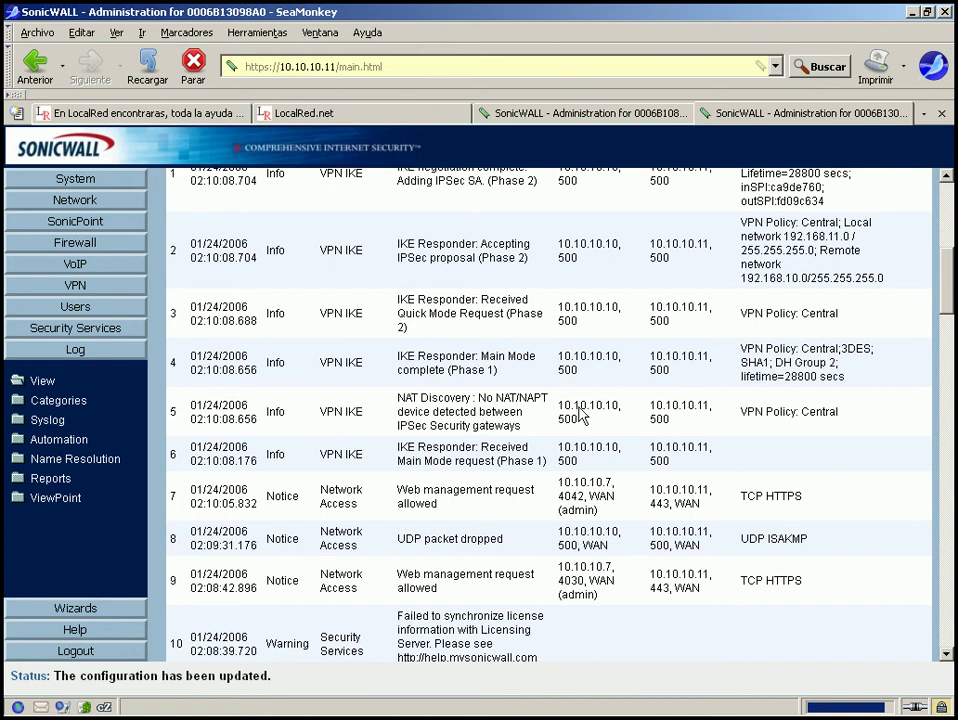
pyautogui.moveTo(476, 418)
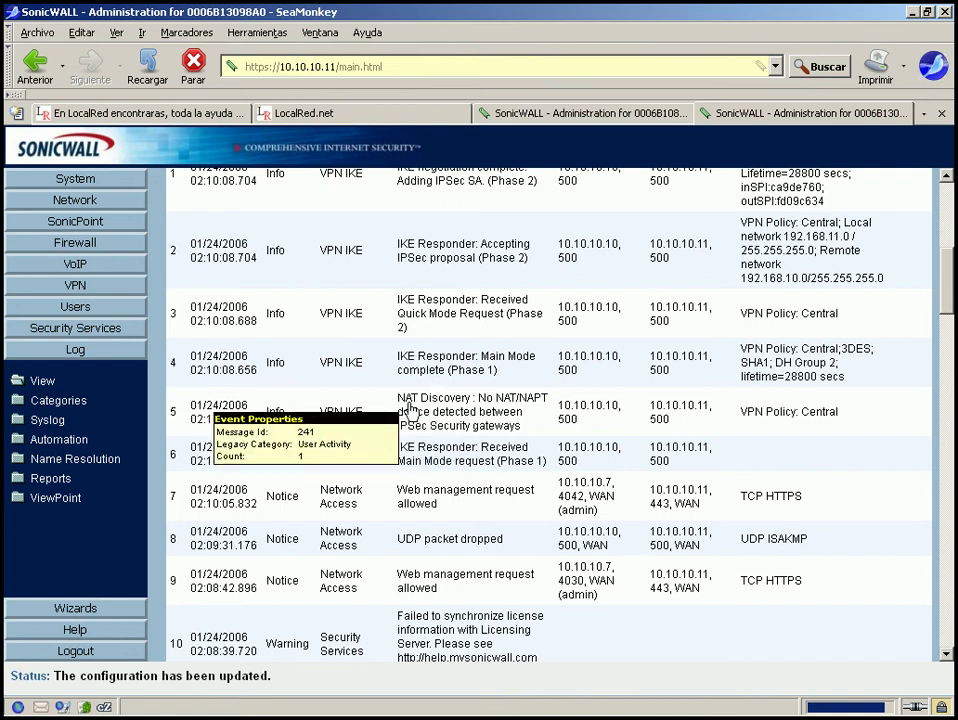
pyautogui.moveTo(398, 400); pyautogui.dragTo(513, 432)
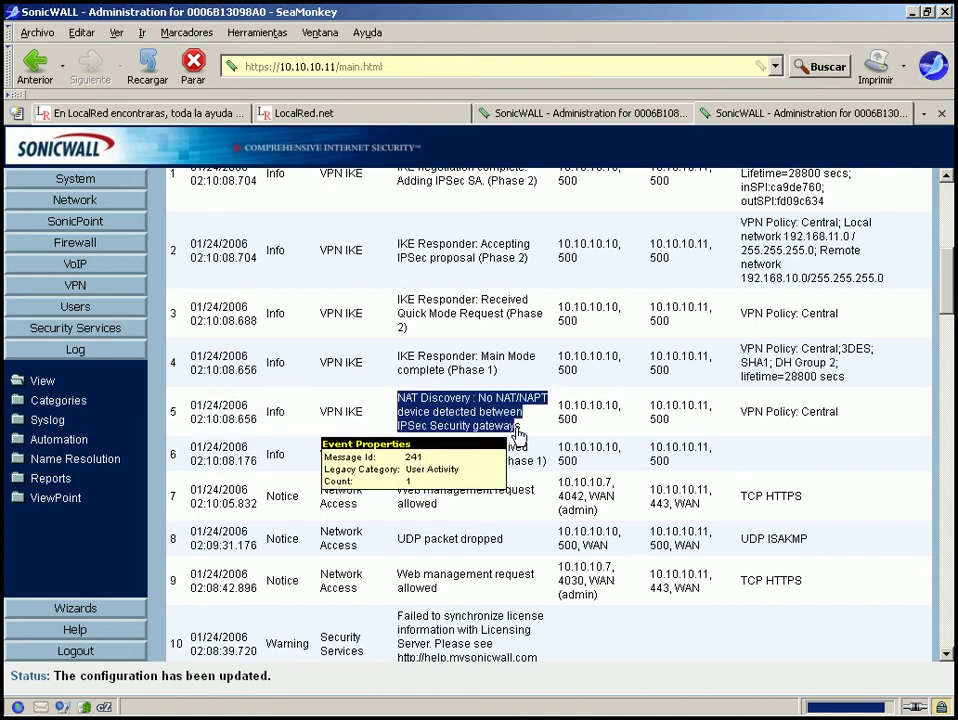
pyautogui.moveTo(839, 412); pyautogui.dragTo(742, 414)
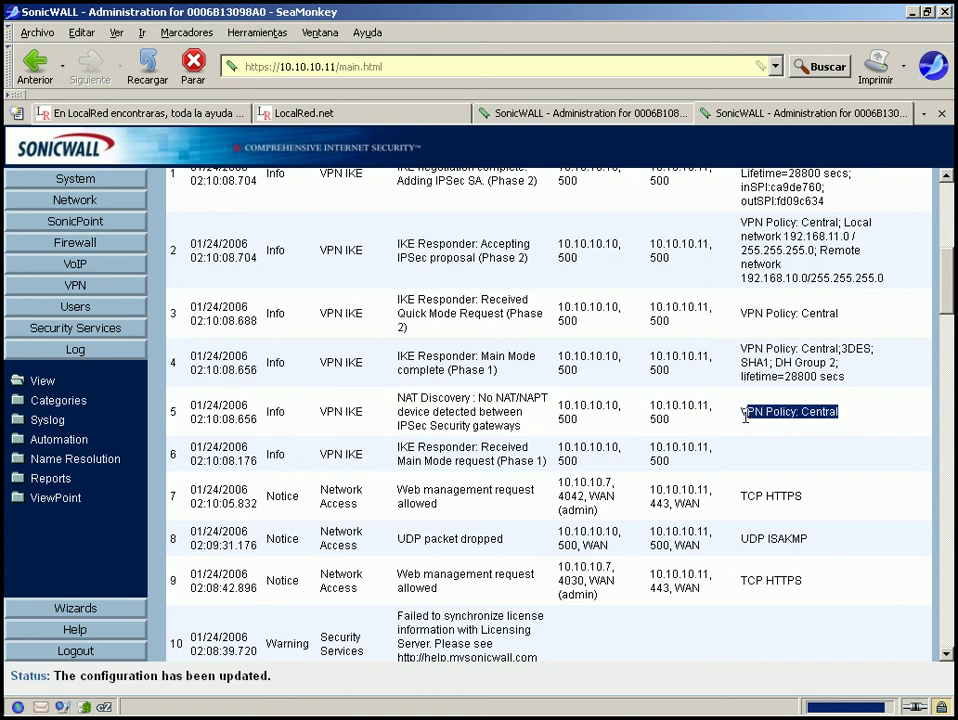
pyautogui.moveTo(419, 355)
pyautogui.moveTo(398, 356); pyautogui.dragTo(544, 381)
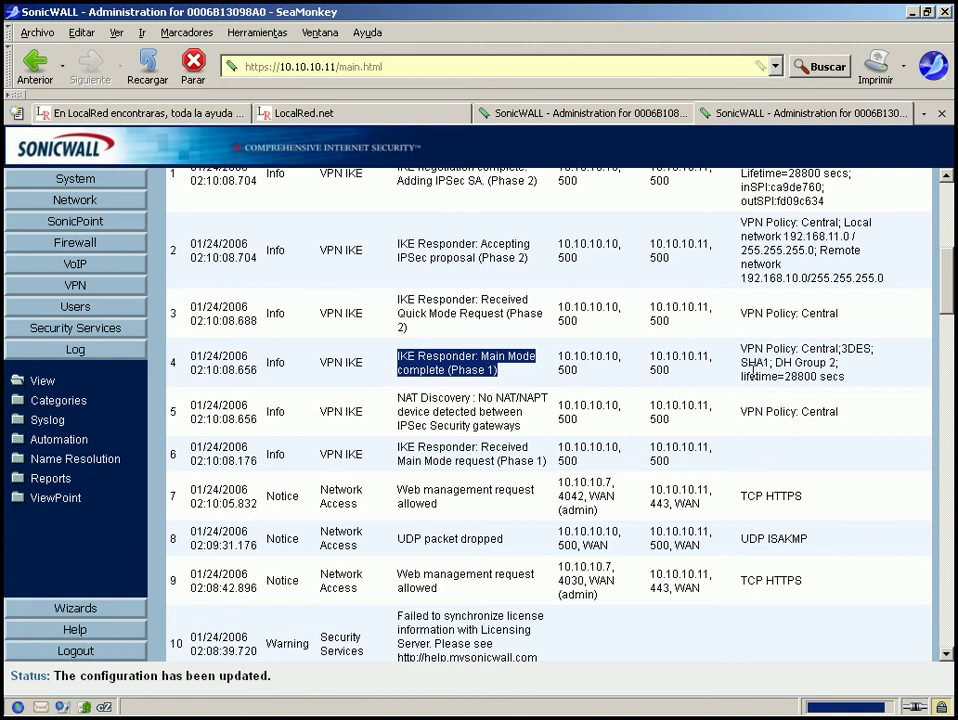
pyautogui.moveTo(741, 349); pyautogui.dragTo(872, 385)
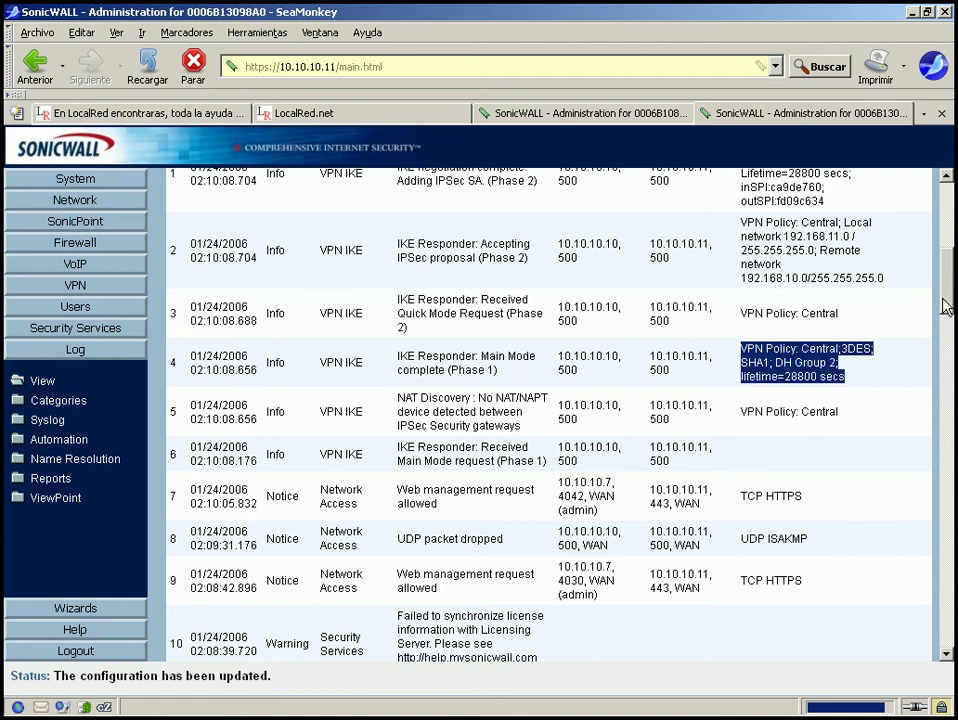
pyautogui.moveTo(946, 302)
pyautogui.mouseDown()
pyautogui.moveTo(944, 277)
pyautogui.moveTo(953, 308)
pyautogui.mouseUp()
pyautogui.scroll(10, 952, 340)
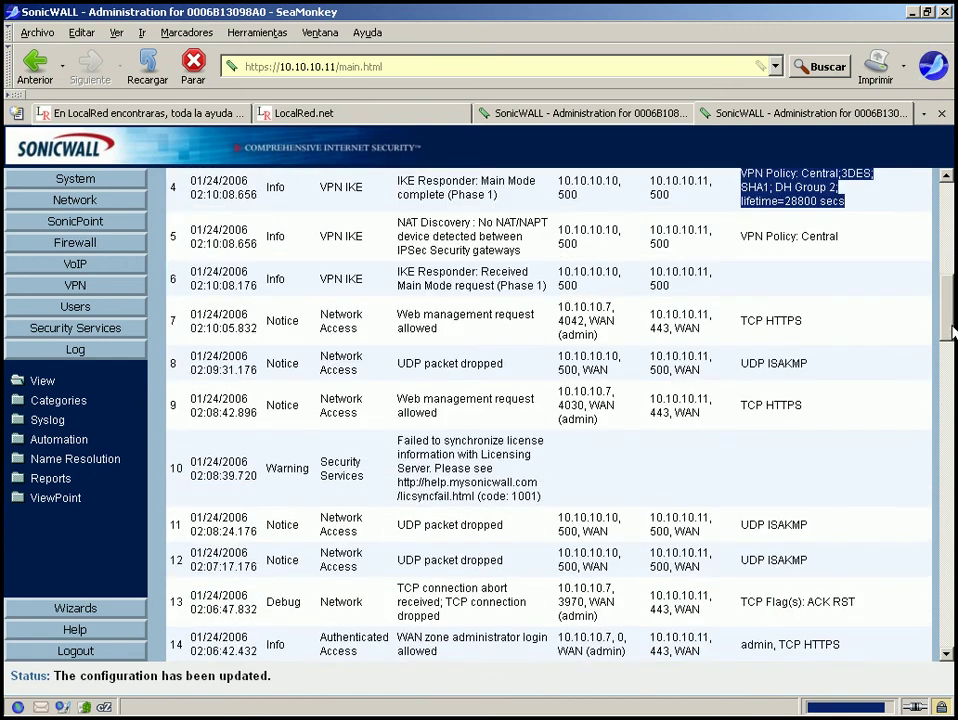
pyautogui.moveTo(490, 448)
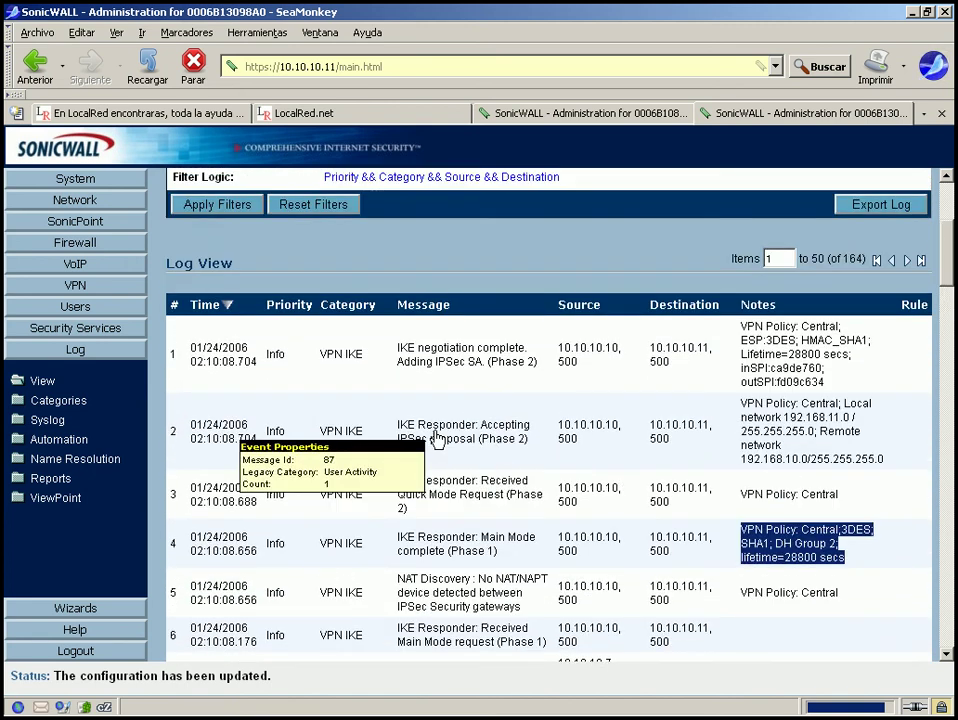
pyautogui.moveTo(398, 426); pyautogui.dragTo(537, 451)
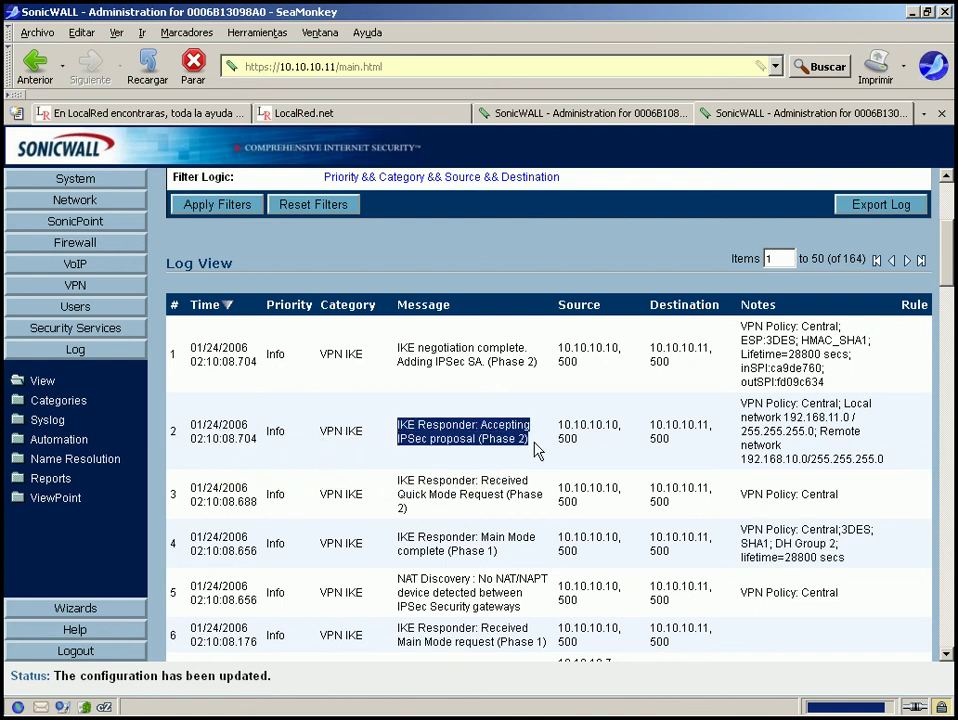
pyautogui.click(652, 118)
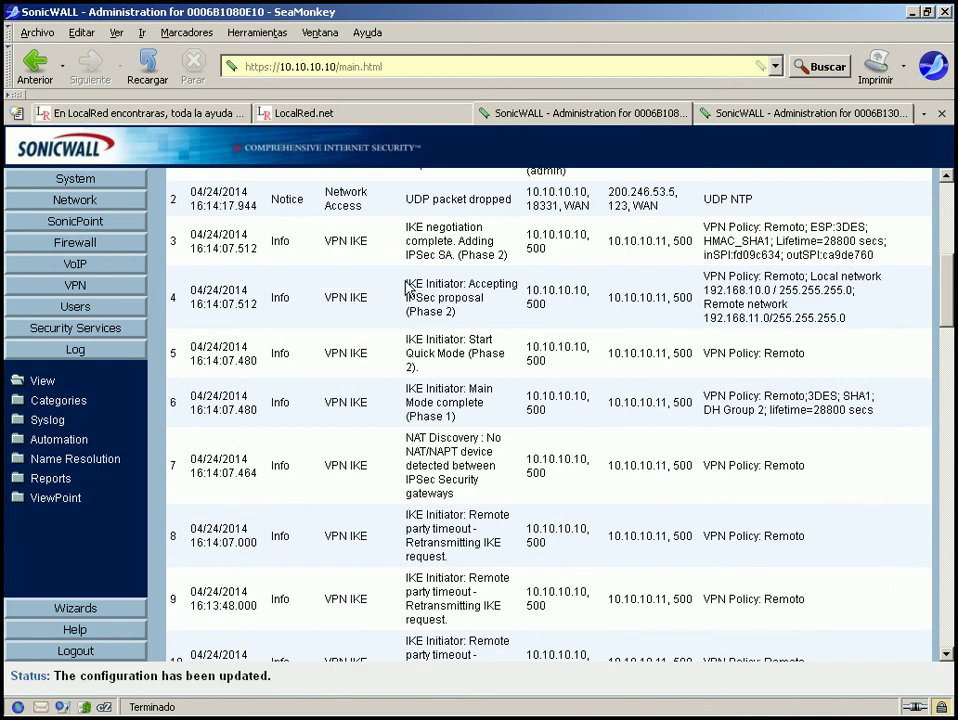
pyautogui.moveTo(406, 285); pyautogui.dragTo(478, 318)
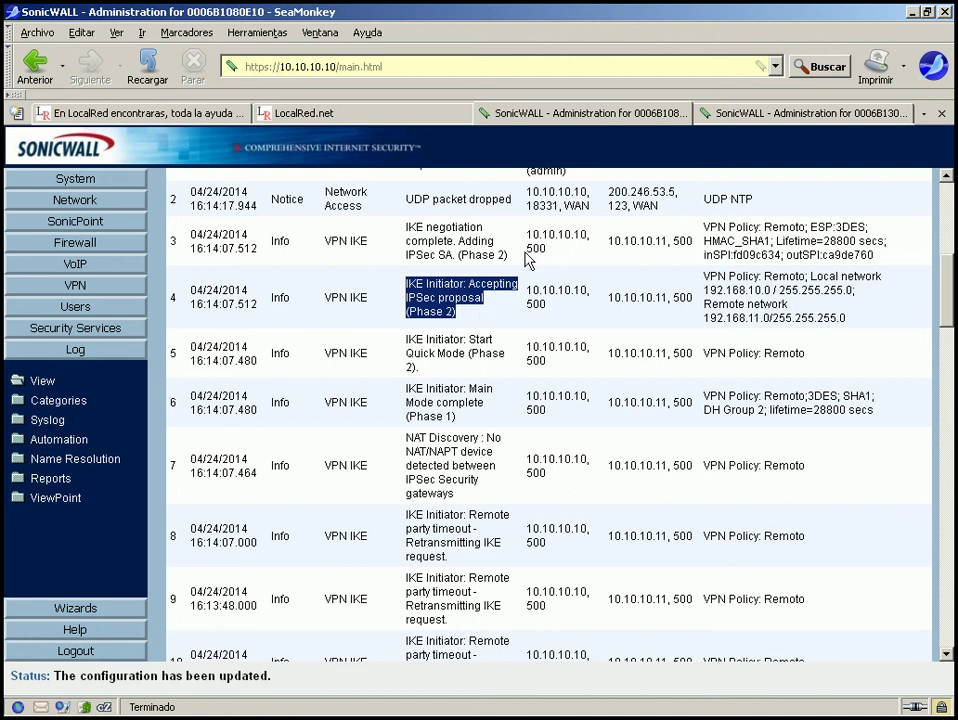
pyautogui.click(755, 118)
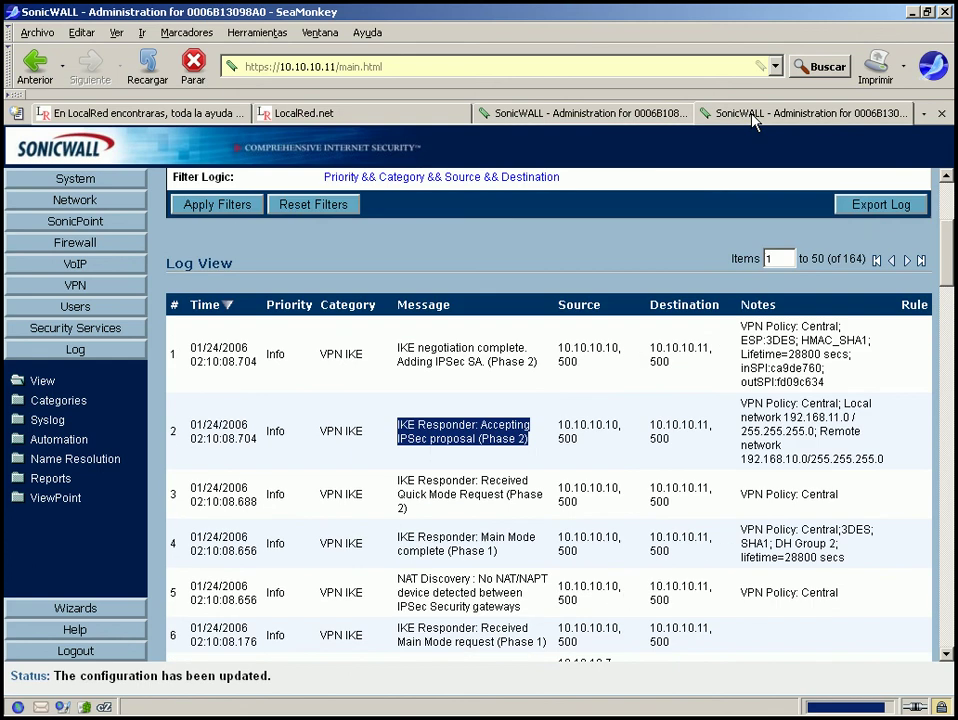
pyautogui.click(600, 114)
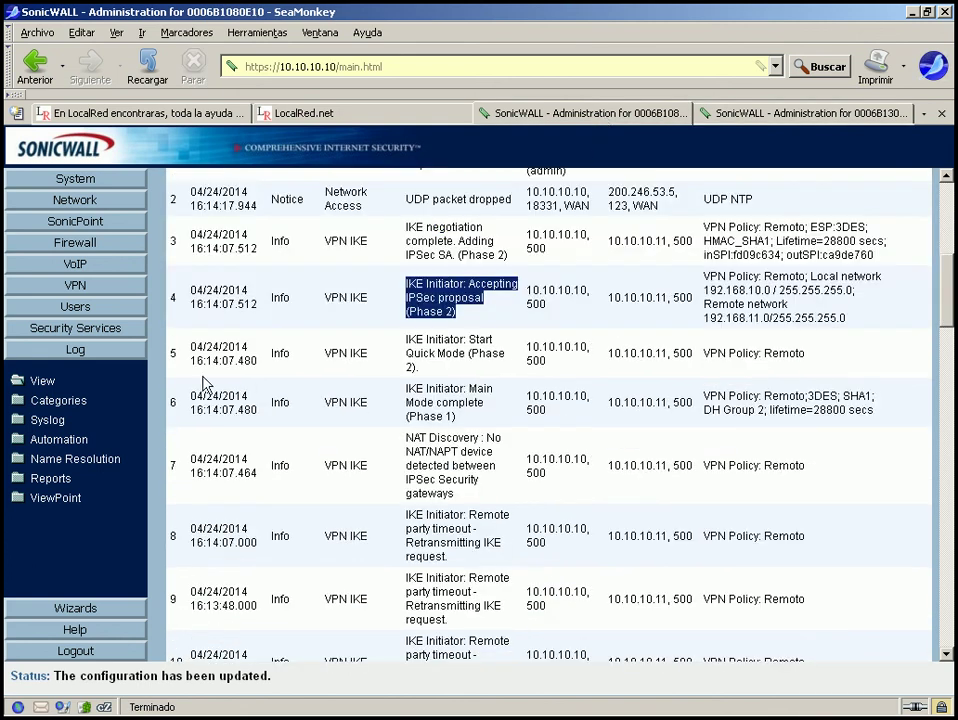
# Inspect the Remoto policy's Advanced tab, confirming Keep Alive is enabled, then close it.
pyautogui.click(75, 285)
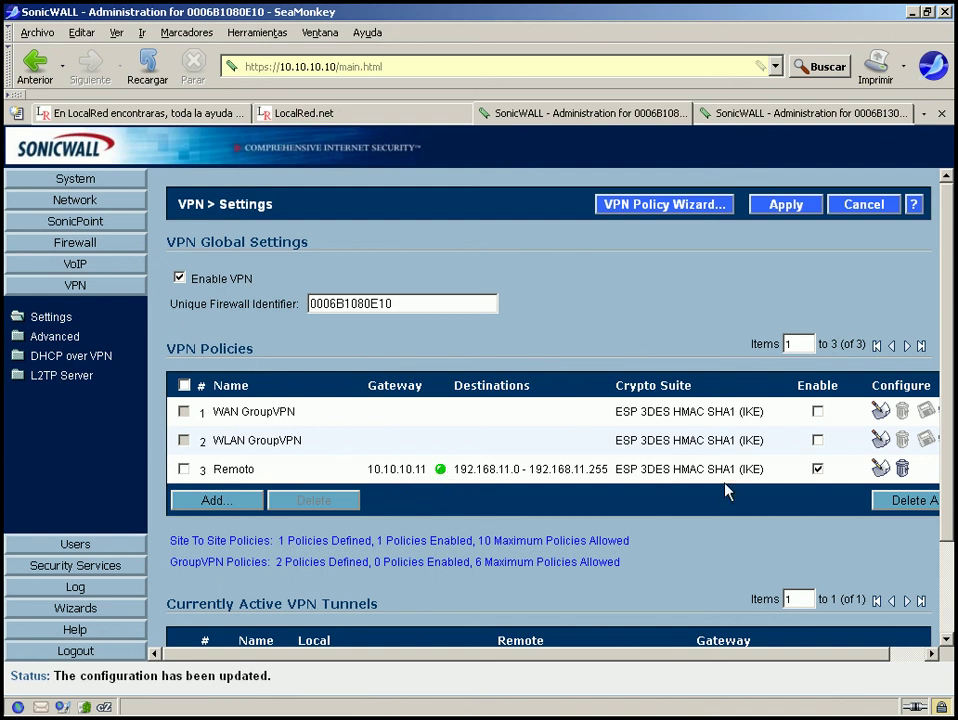
pyautogui.click(880, 470)
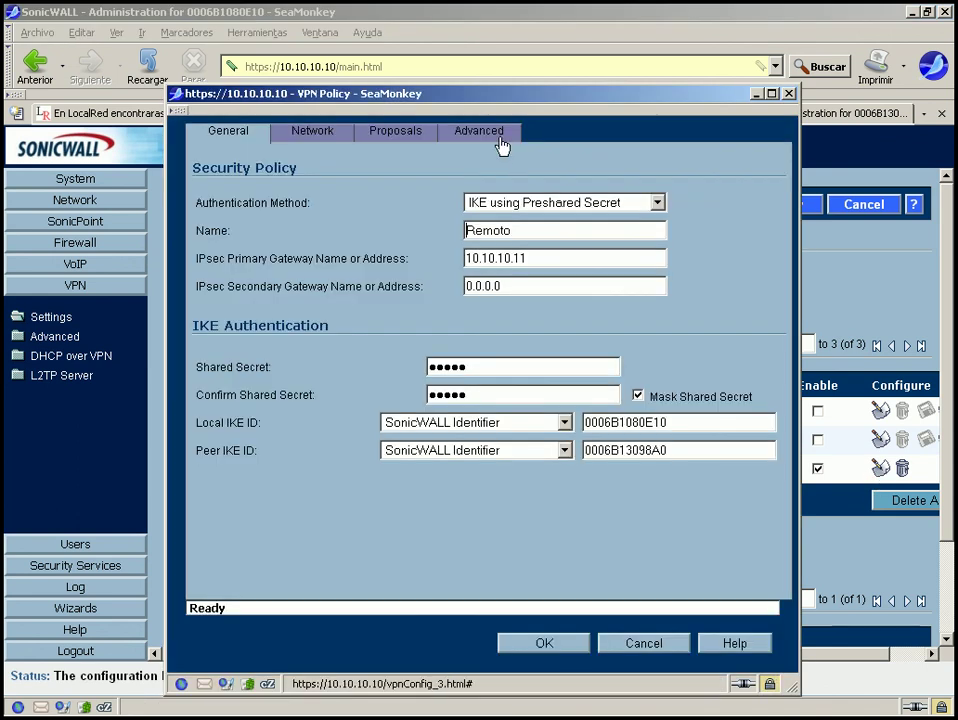
pyautogui.click(500, 138)
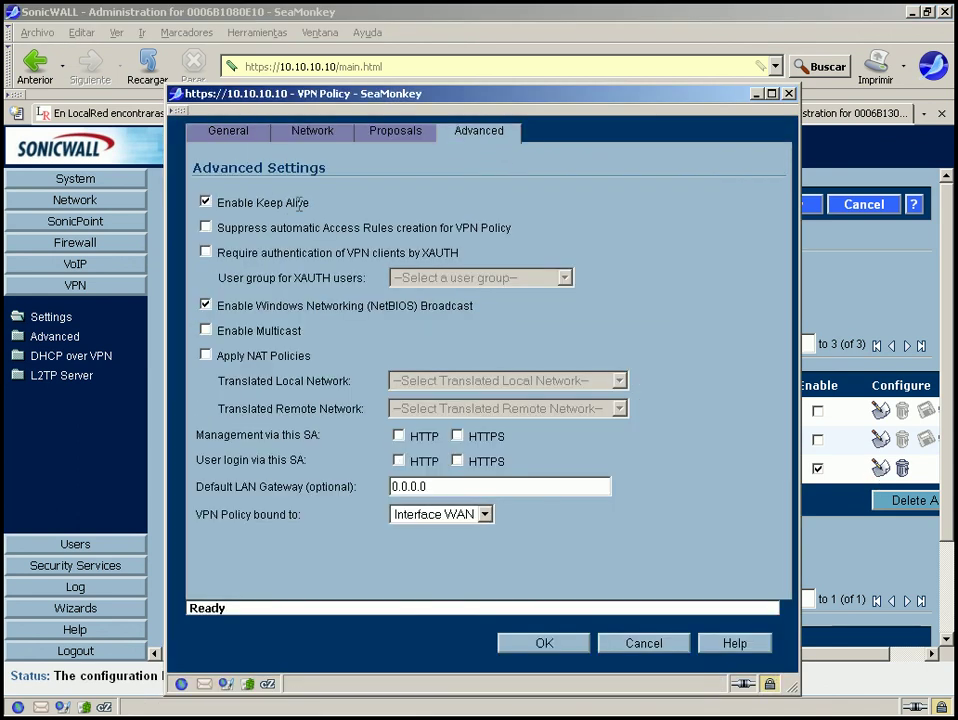
pyautogui.moveTo(309, 203); pyautogui.dragTo(210, 203)
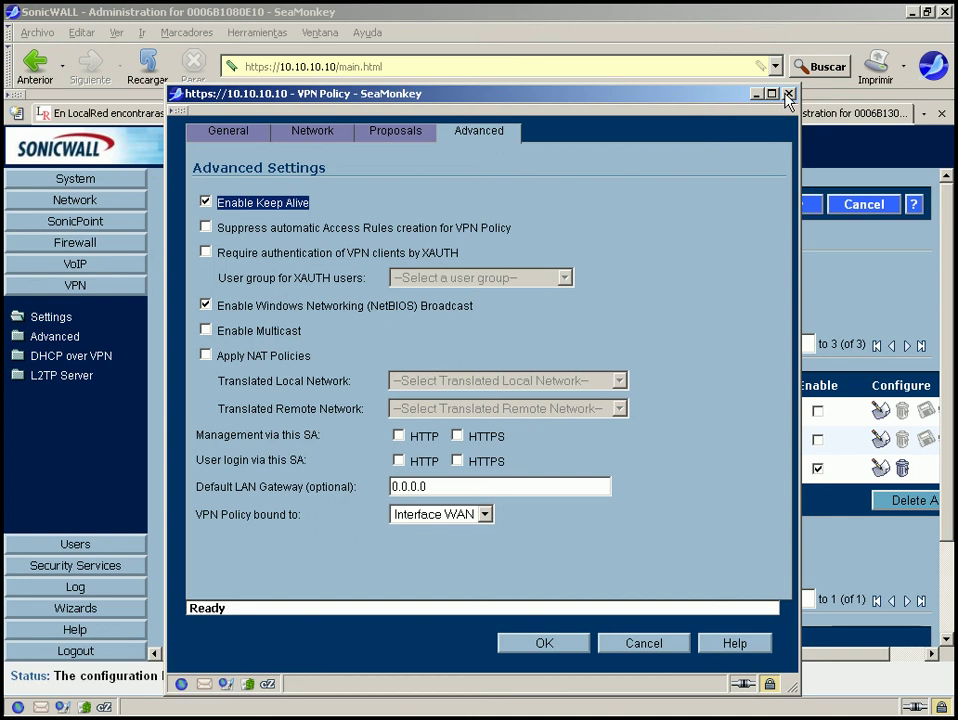
pyautogui.click(590, 80)
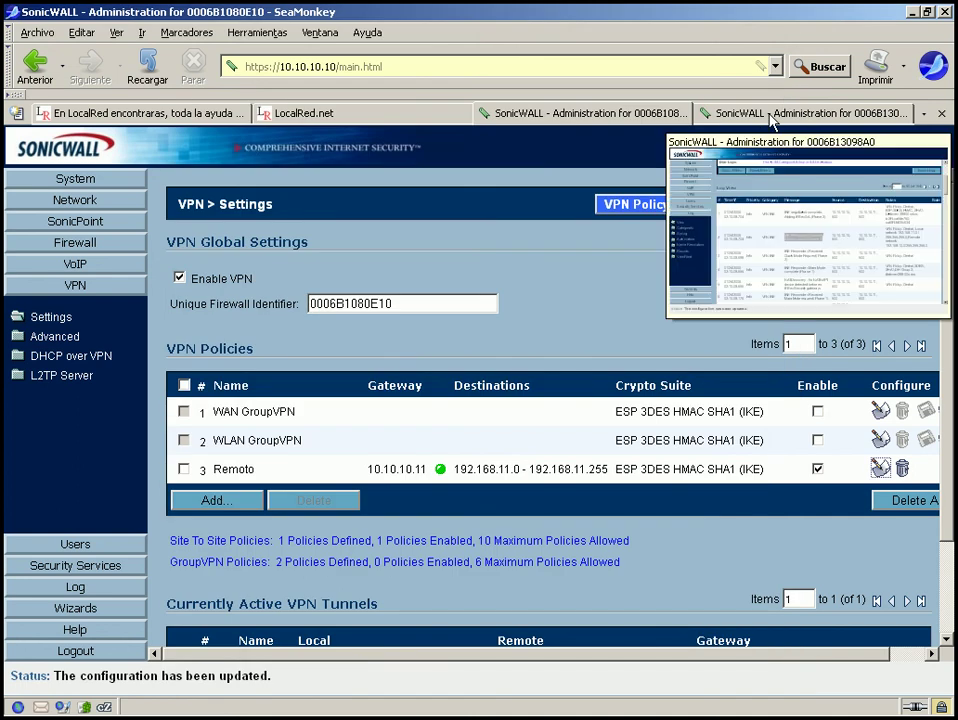
# Review the 10.10.10.11 firewall's log entry reporting an added IPSec SA.
pyautogui.click(772, 119)
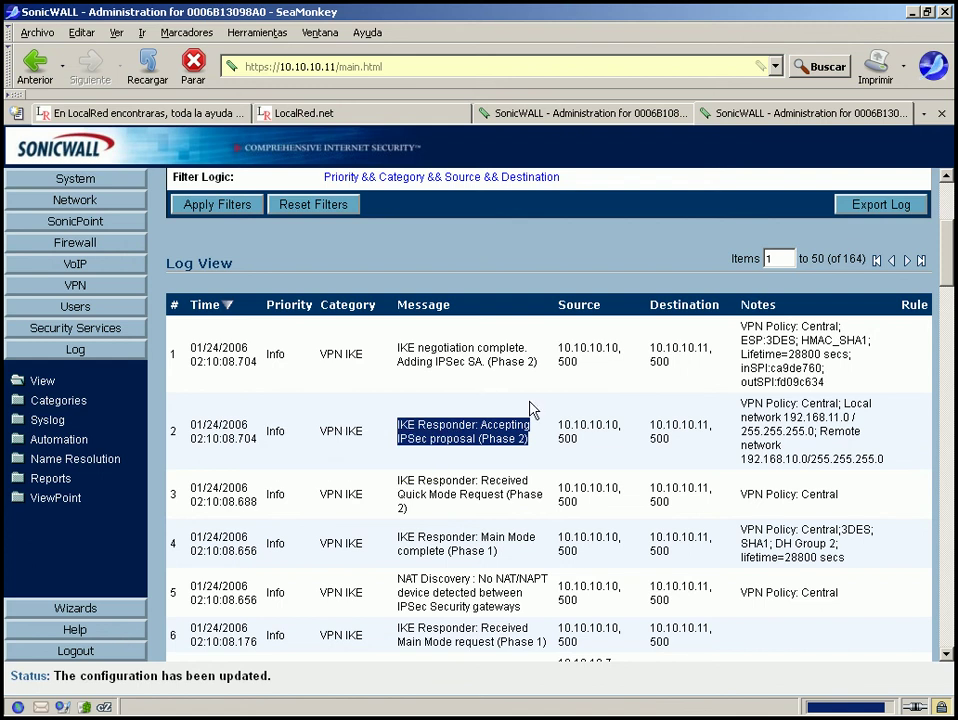
pyautogui.moveTo(433, 435)
pyautogui.moveTo(395, 350); pyautogui.dragTo(552, 377)
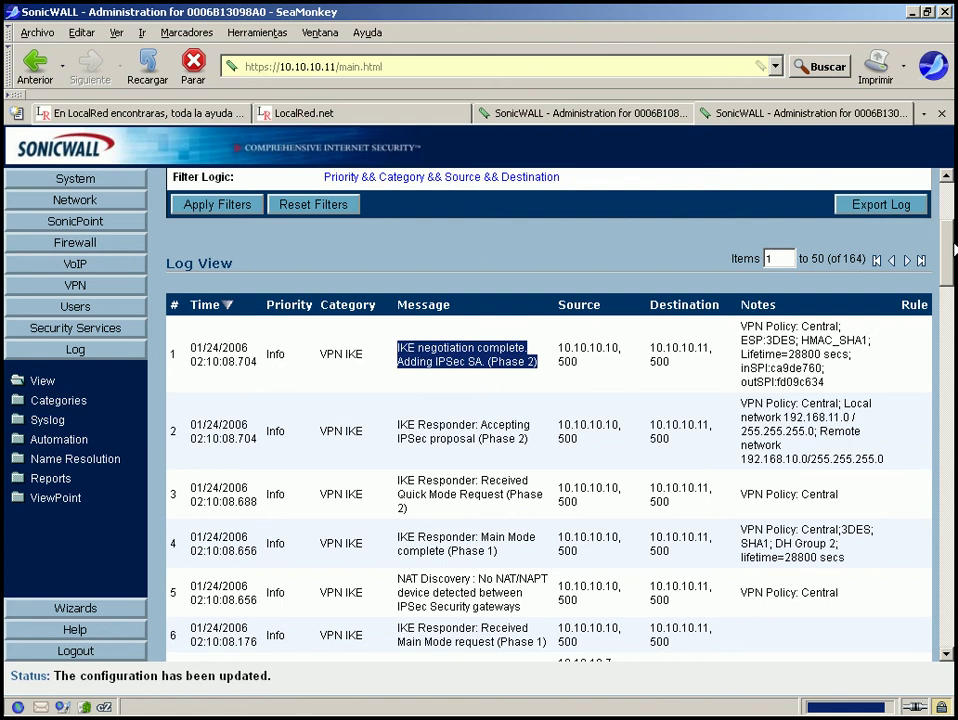
pyautogui.scroll(2, 952, 240)
pyautogui.scroll(1, 952, 240)
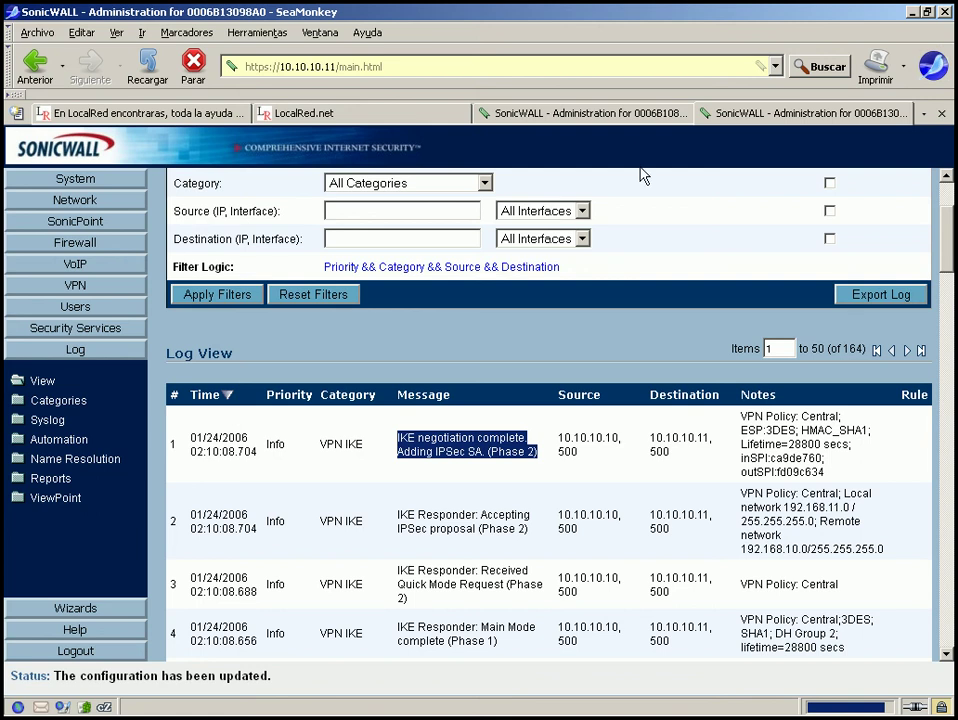
# Open 10.10.10.11's VPN settings and compare them with 10.10.10.10's, ending on 10.10.10.10.
pyautogui.click(75, 285)
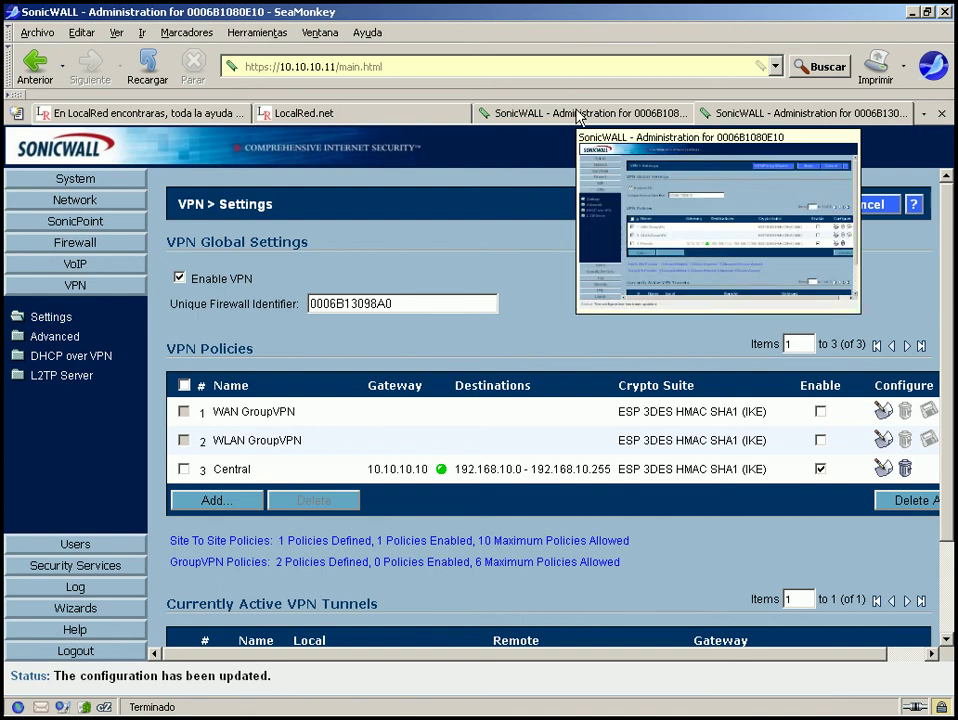
pyautogui.click(577, 112)
pyautogui.click(727, 115)
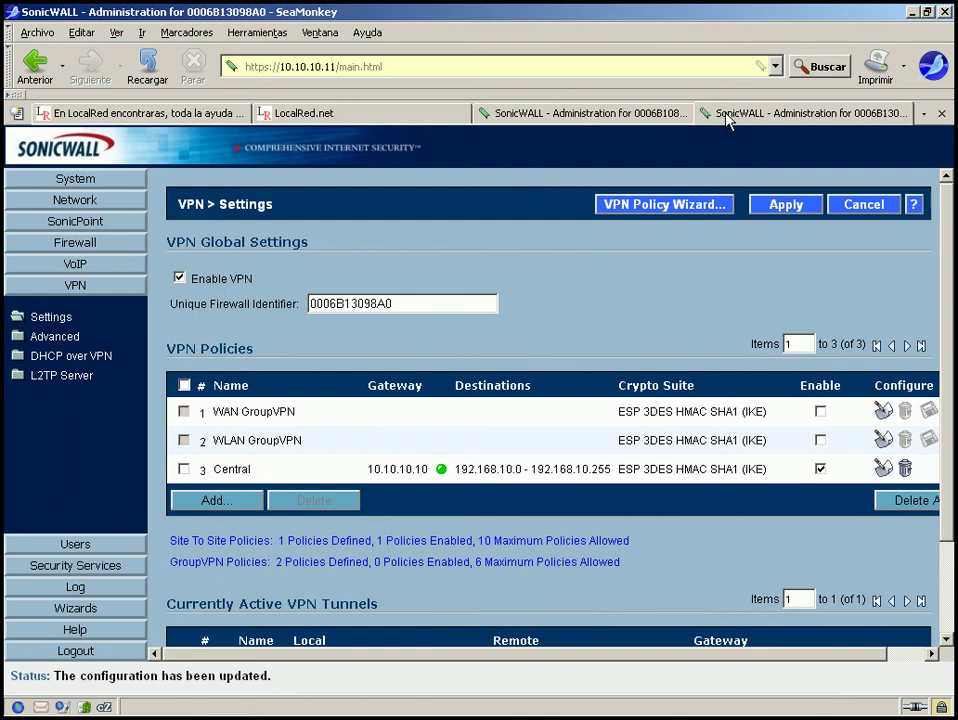
pyautogui.click(662, 116)
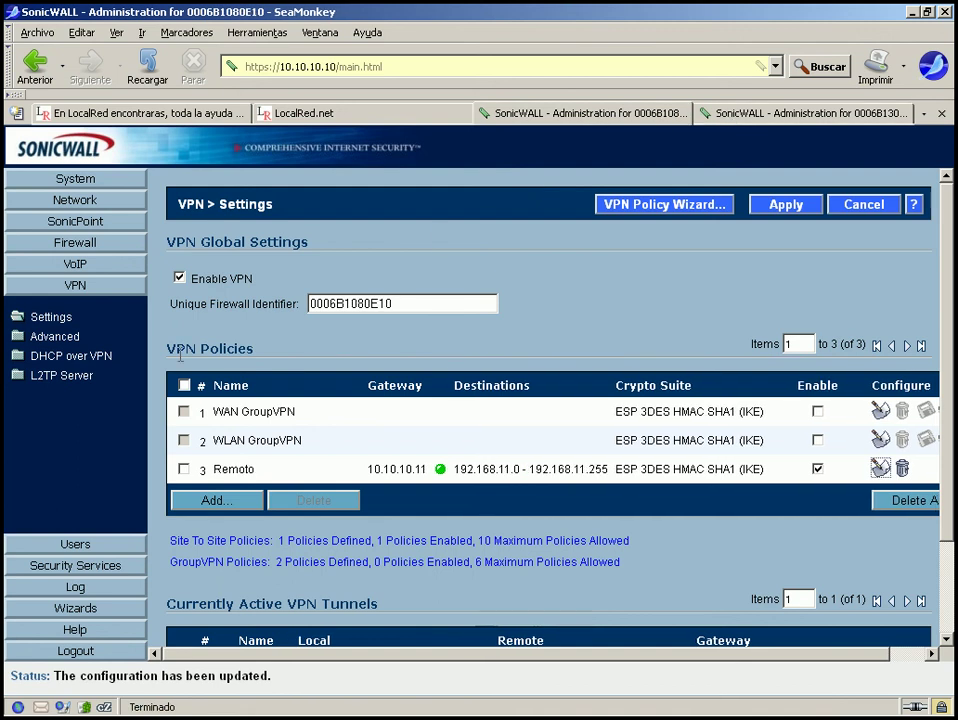
# Review the IKE Dead Peer Detection interval and failure trigger level of 3 on VPN Advanced.
pyautogui.click(54, 338)
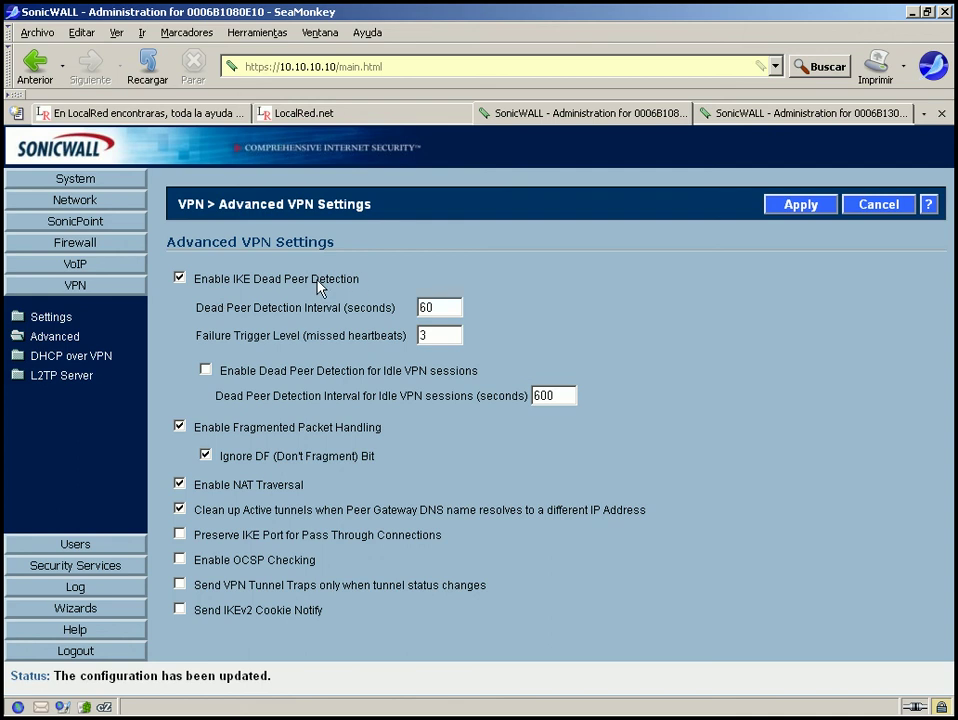
pyautogui.moveTo(357, 280); pyautogui.dragTo(185, 279)
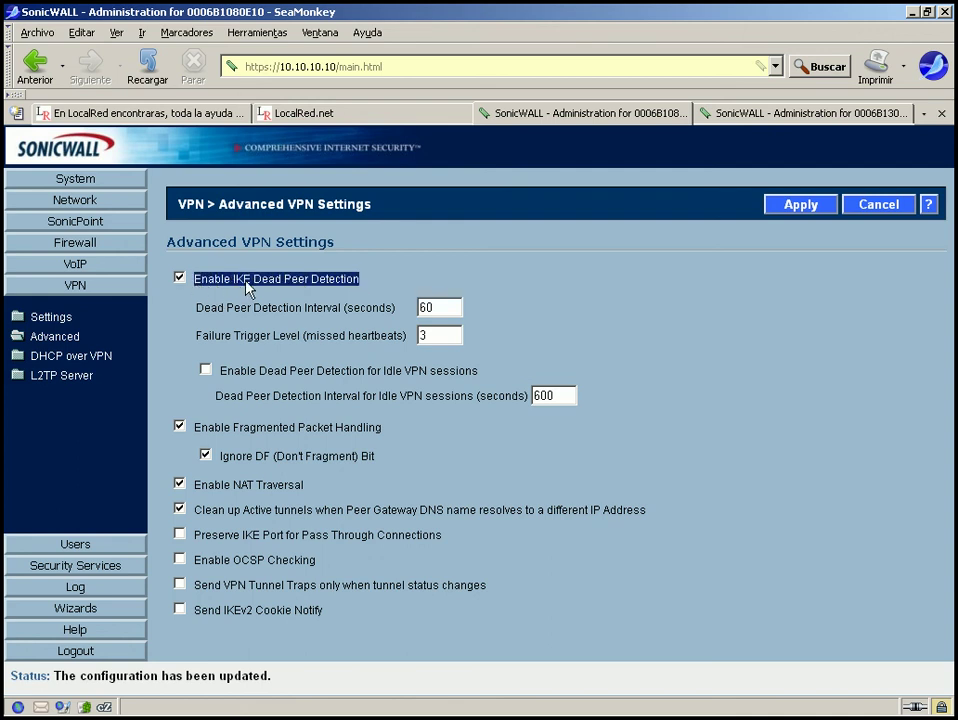
pyautogui.moveTo(195, 308); pyautogui.dragTo(403, 336)
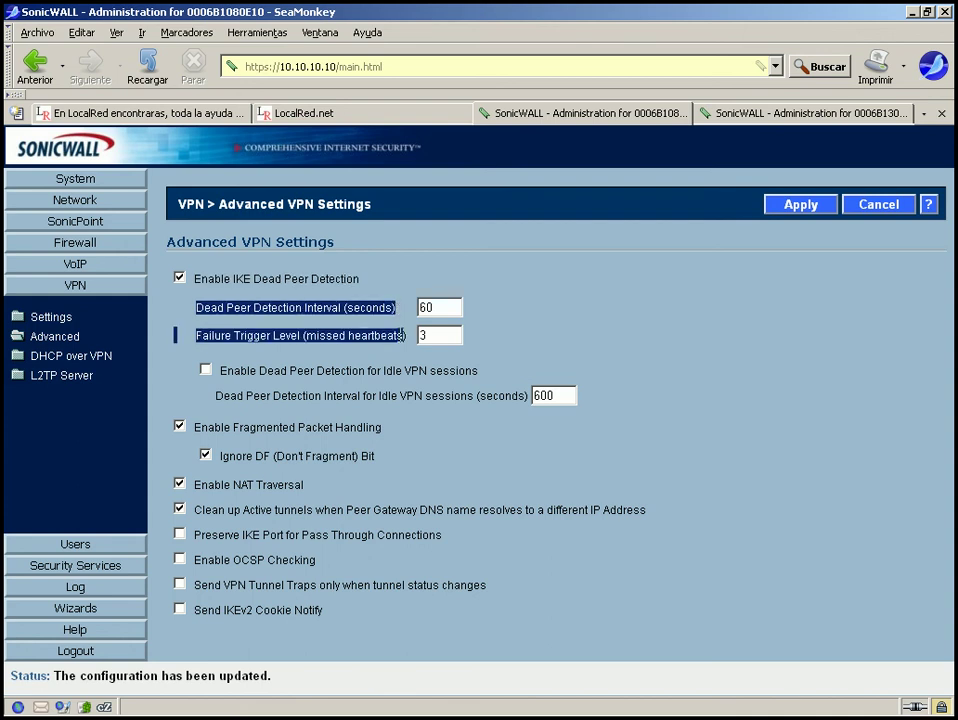
pyautogui.click(403, 336)
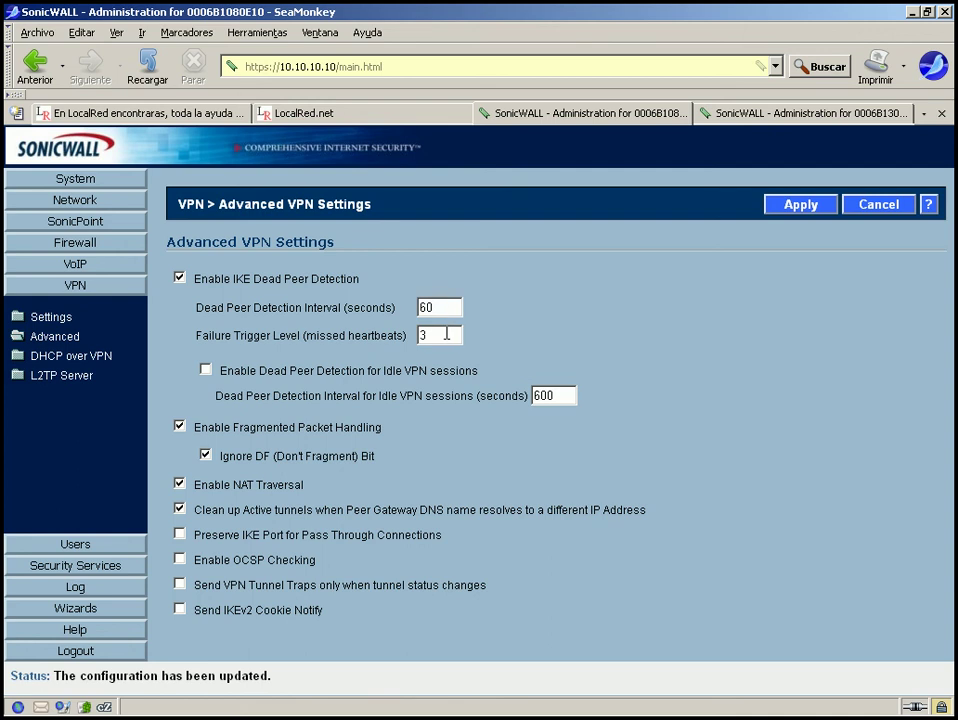
pyautogui.doubleClick(446, 335)
# Enable Dead Peer Detection for idle sessions and disable fragmented packet handling.
pyautogui.click(207, 371)
pyautogui.moveTo(488, 377); pyautogui.dragTo(291, 381)
pyautogui.click(370, 427)
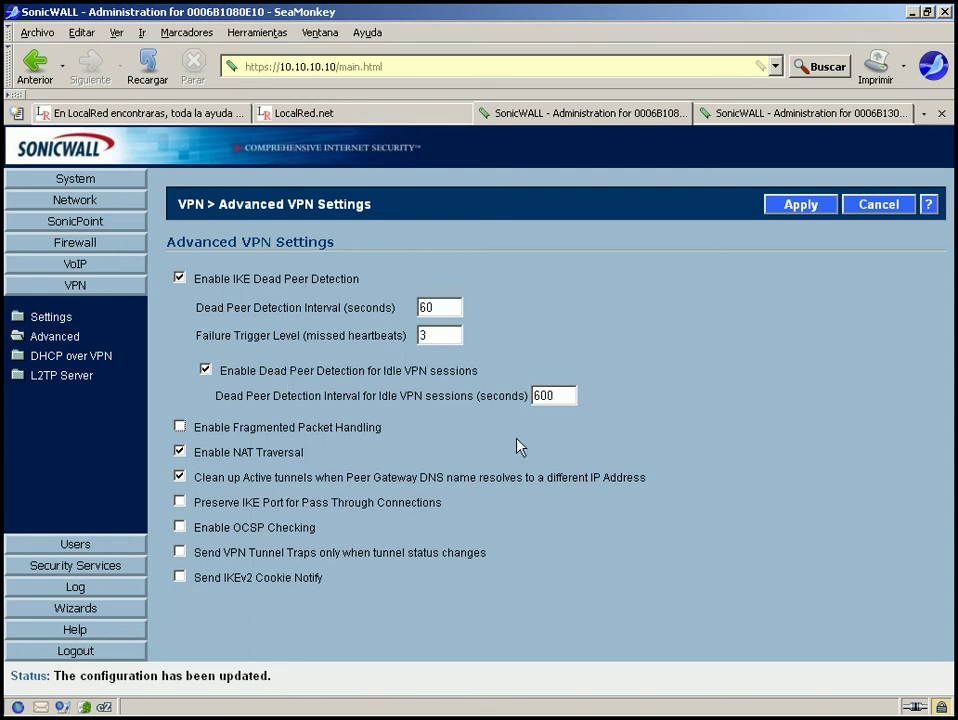
# Re-enable fragmented packet handling, noting the 600-second idle interval.
pyautogui.click(180, 427)
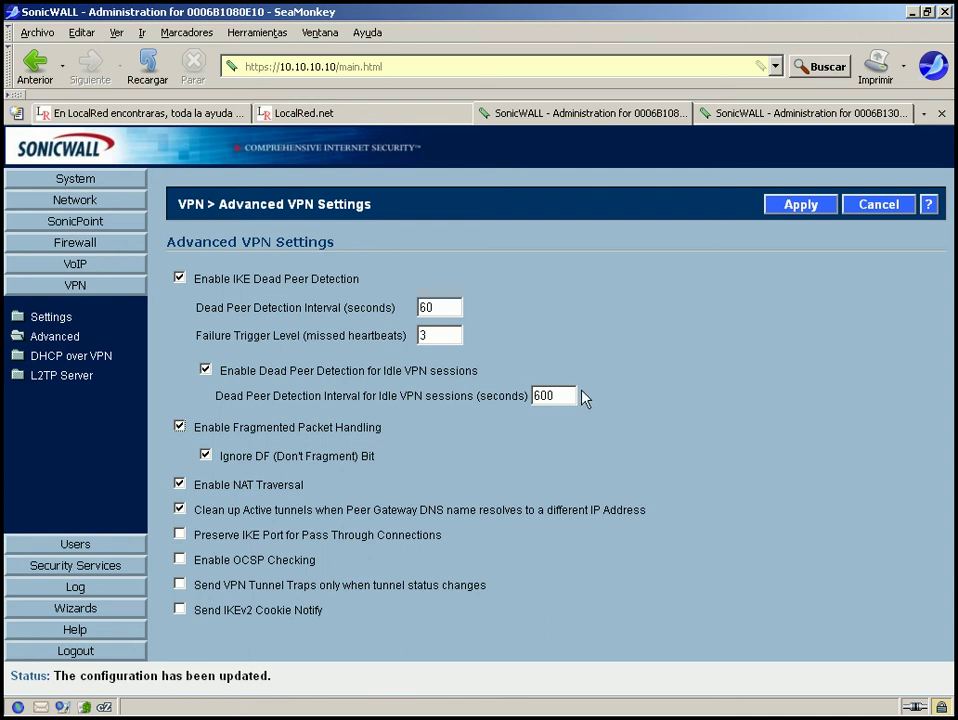
pyautogui.doubleClick(543, 395)
pyautogui.click(522, 430)
pyautogui.moveTo(195, 437); pyautogui.dragTo(345, 452)
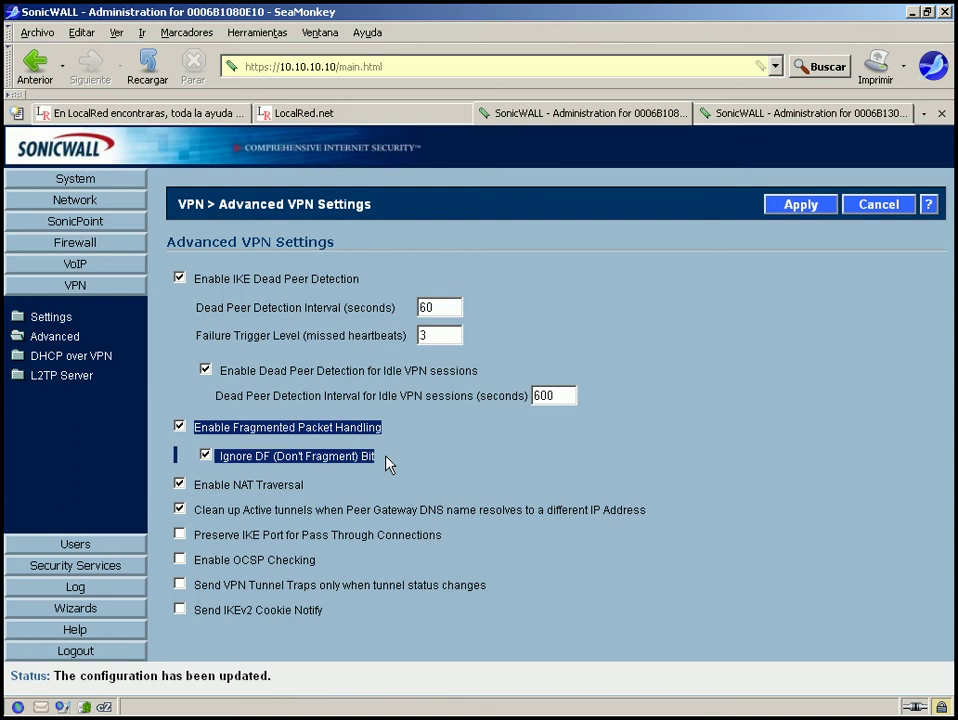
pyautogui.click(388, 463)
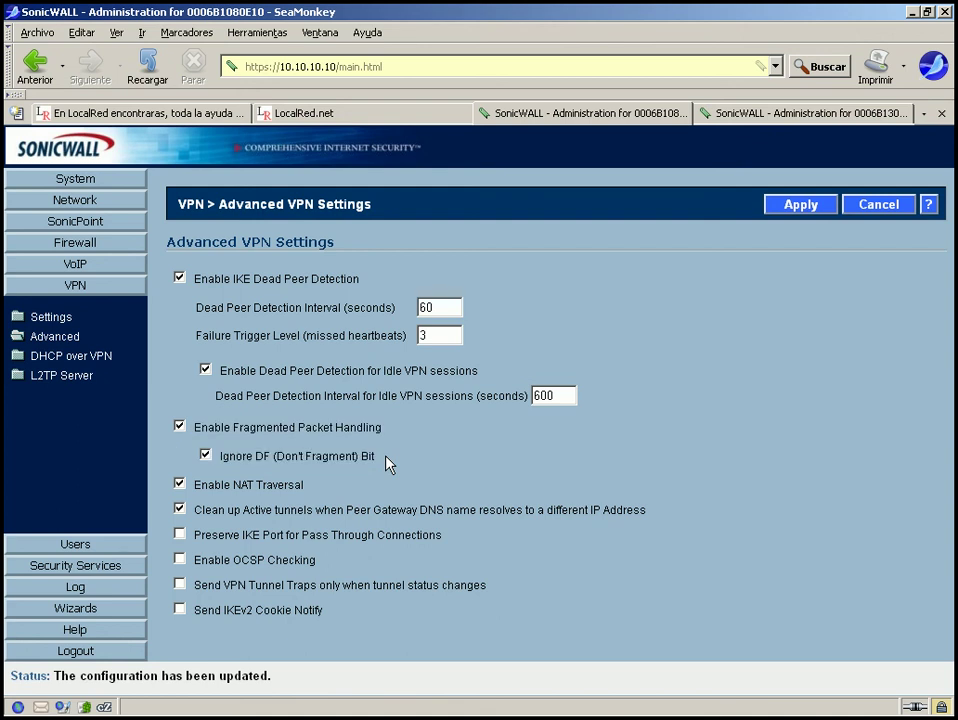
# Uncheck Ignore DF (Don't Fragment) Bit and review the NAT Traversal option.
pyautogui.click(206, 455)
pyautogui.doubleClick(259, 459)
pyautogui.click(292, 478)
pyautogui.moveTo(221, 460); pyautogui.dragTo(389, 460)
pyautogui.click(208, 490)
pyautogui.moveTo(321, 490); pyautogui.dragTo(200, 490)
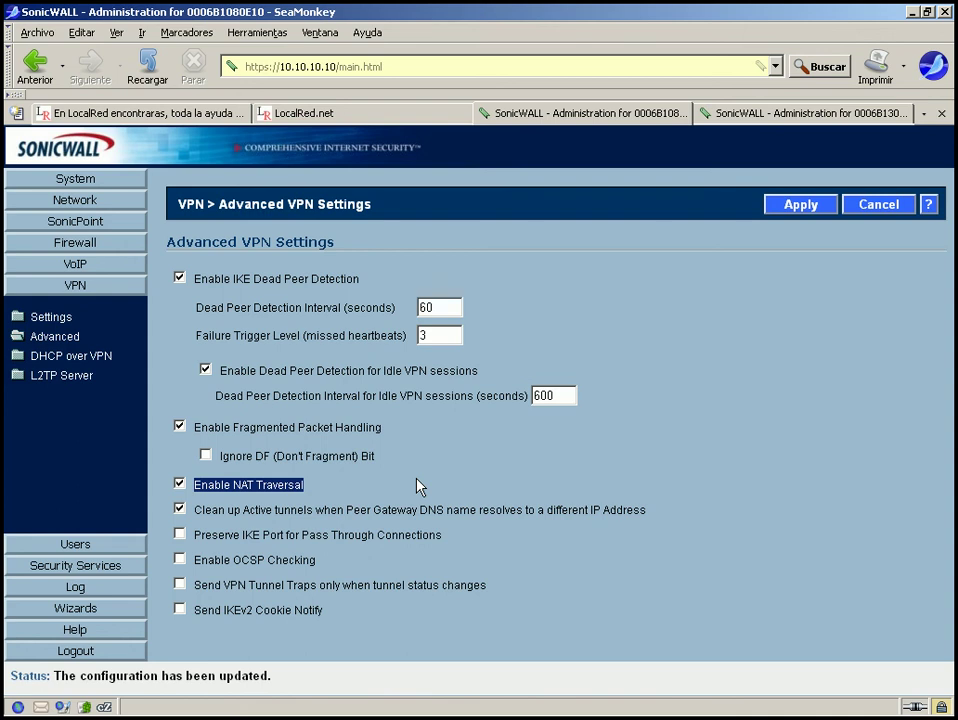
pyautogui.click(419, 486)
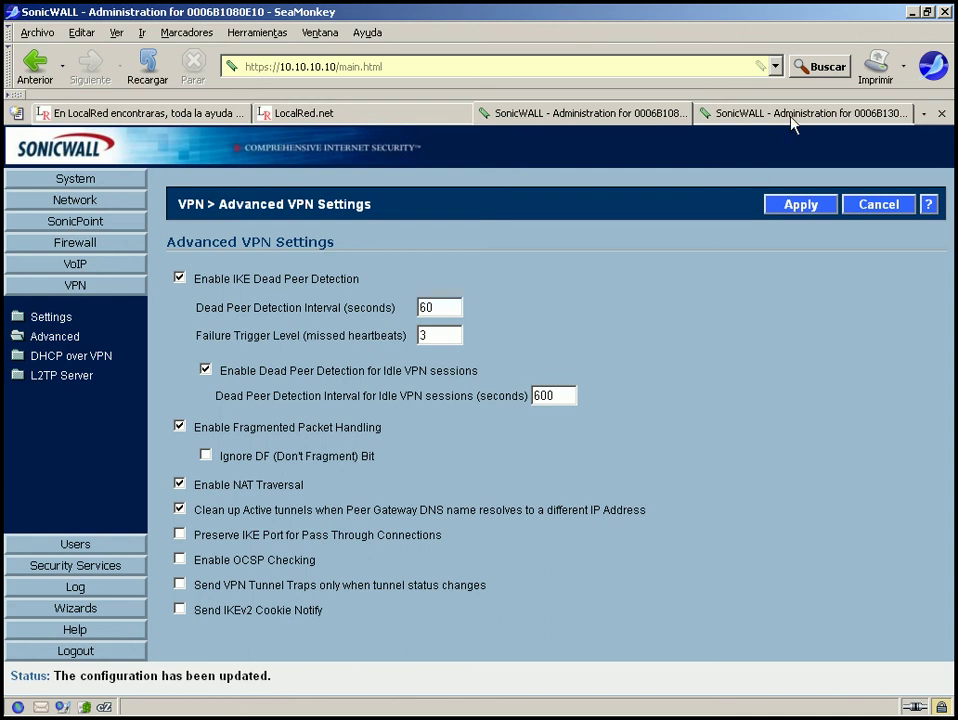
# Check 10.10.10.11's advanced VPN settings, then view 10.10.10.10's DHCP over VPN leases.
pyautogui.moveTo(793, 122)
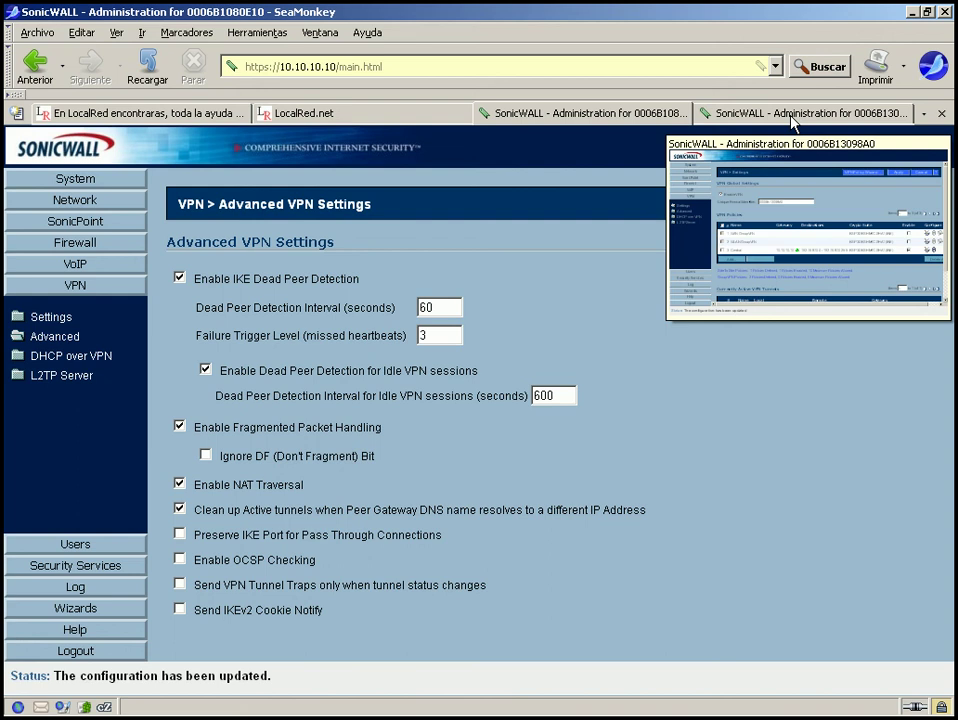
pyautogui.click(791, 115)
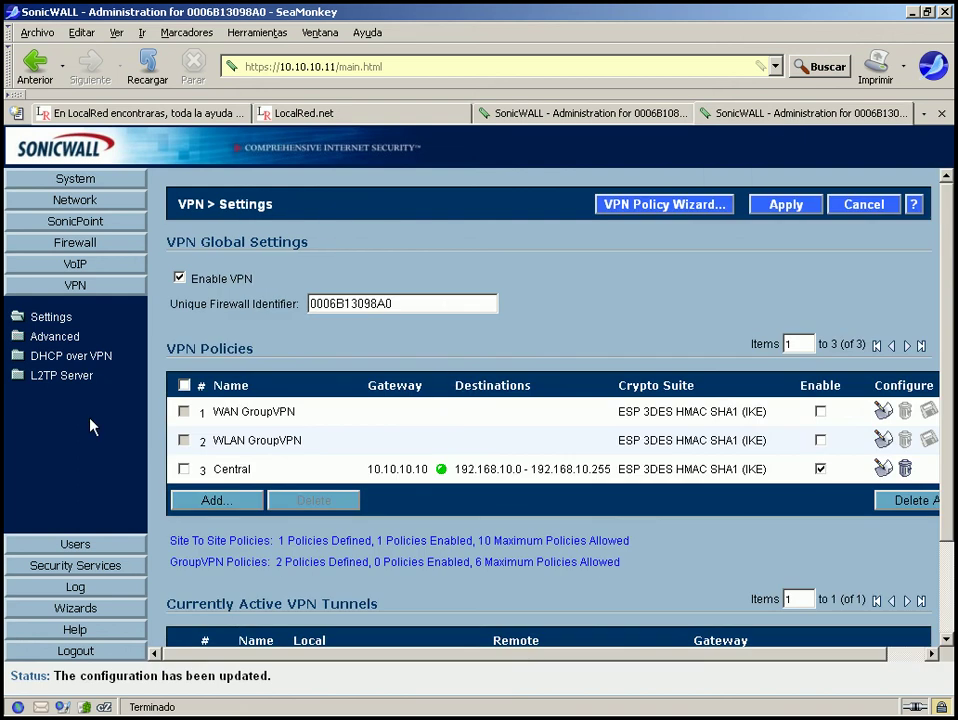
pyautogui.click(18, 336)
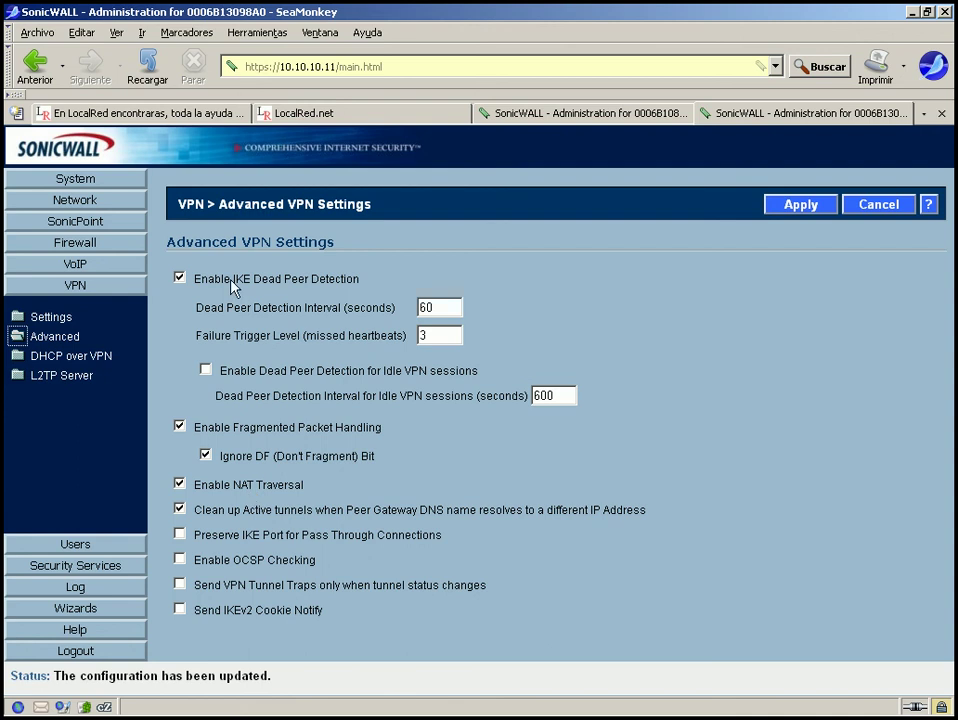
pyautogui.click(563, 115)
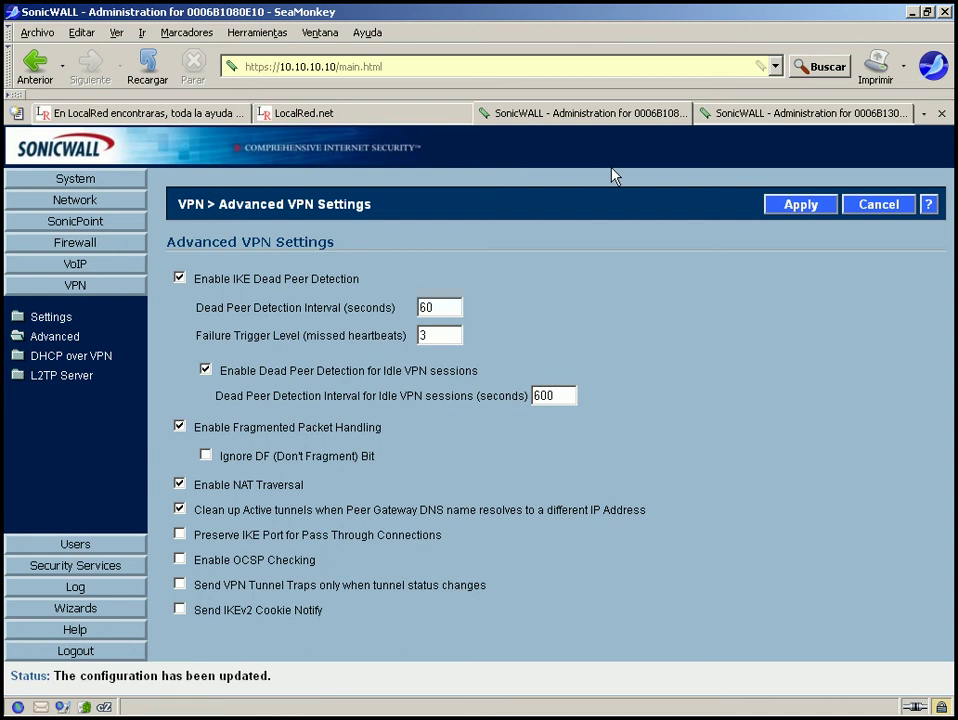
pyautogui.click(17, 362)
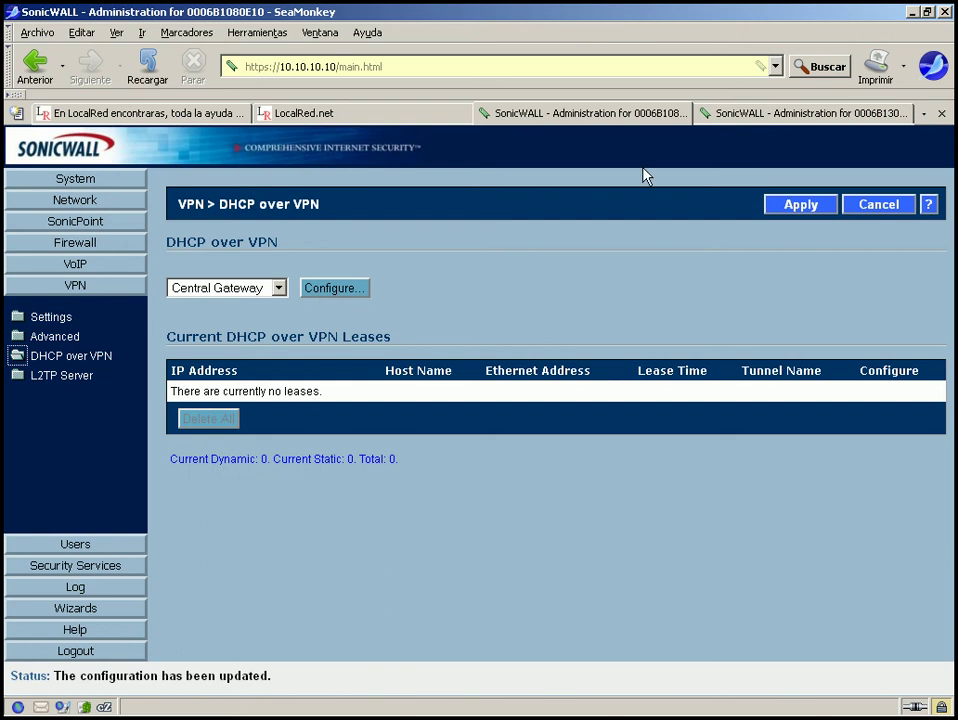
# Check the DHCP relay configuration, then switch DHCP over VPN from Central Gateway to Remote Gateway.
pyautogui.moveTo(726, 119)
pyautogui.click(316, 289)
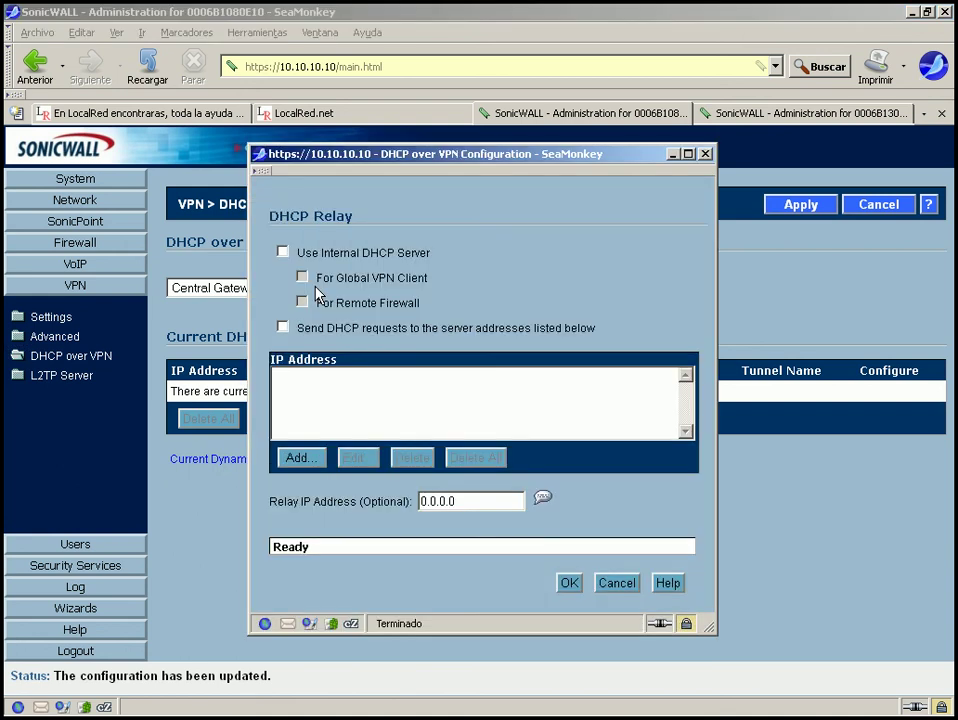
pyautogui.click(705, 154)
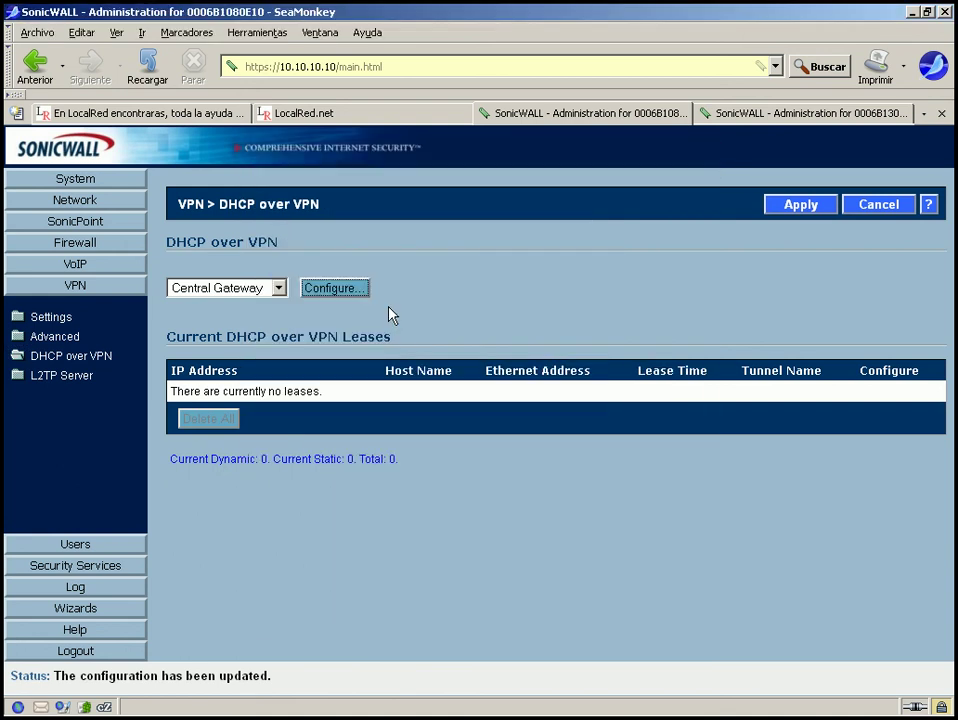
pyautogui.click(279, 289)
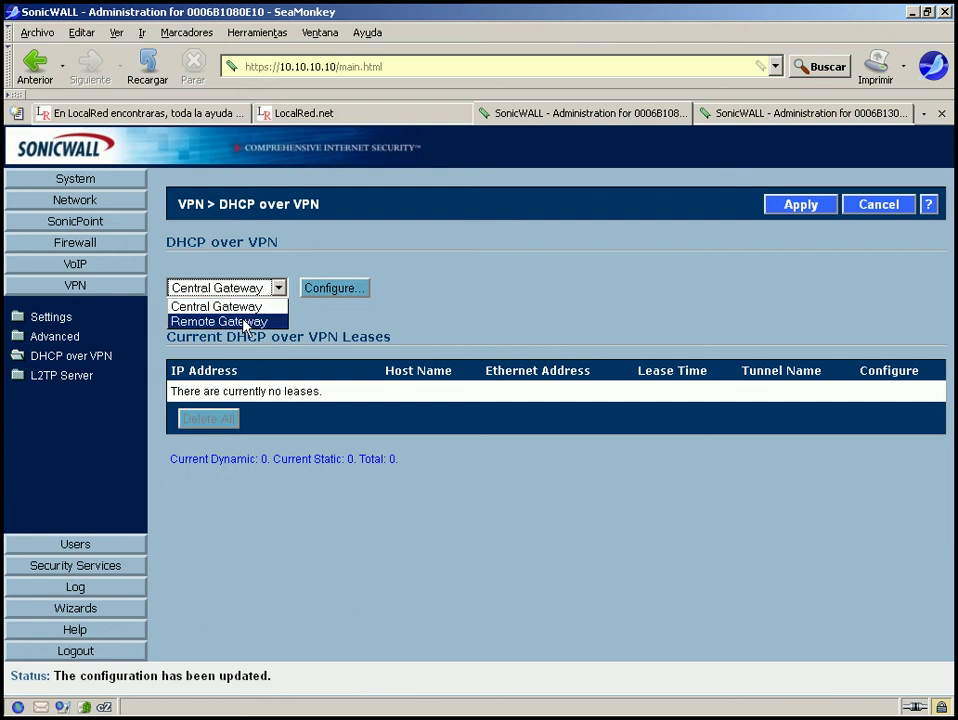
pyautogui.click(247, 290)
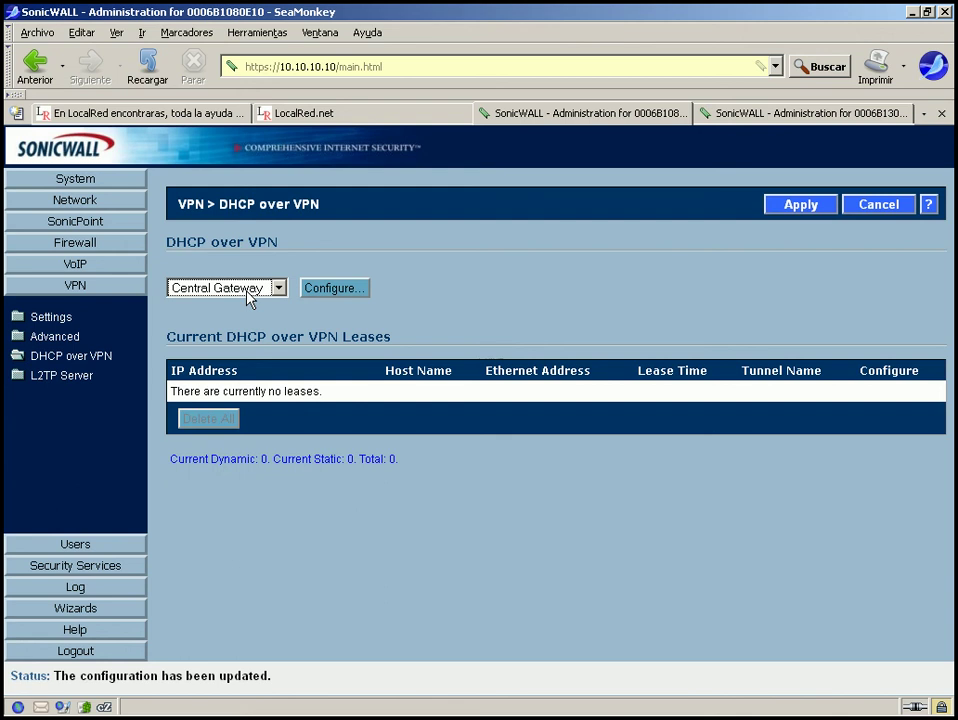
pyautogui.click(249, 296)
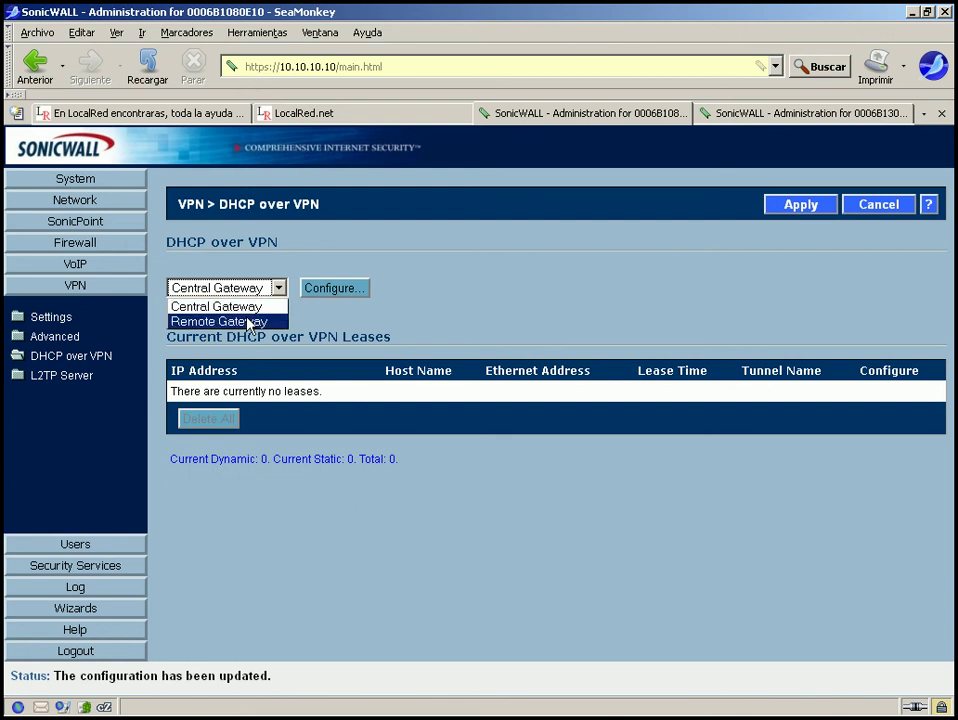
pyautogui.click(224, 321)
pyautogui.click(333, 289)
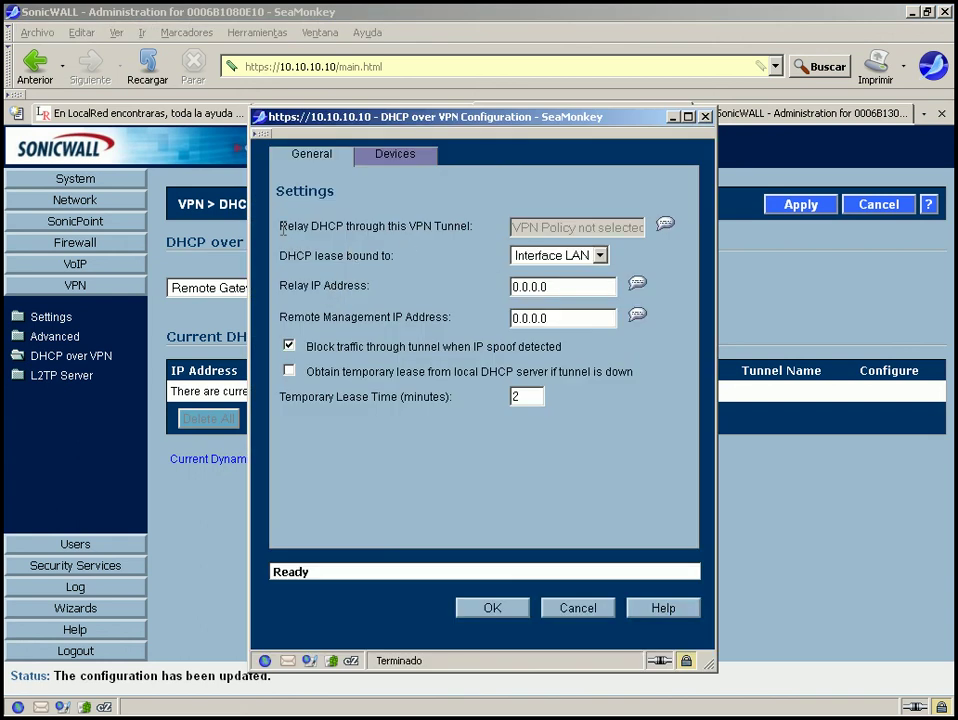
pyautogui.moveTo(282, 226); pyautogui.dragTo(462, 218)
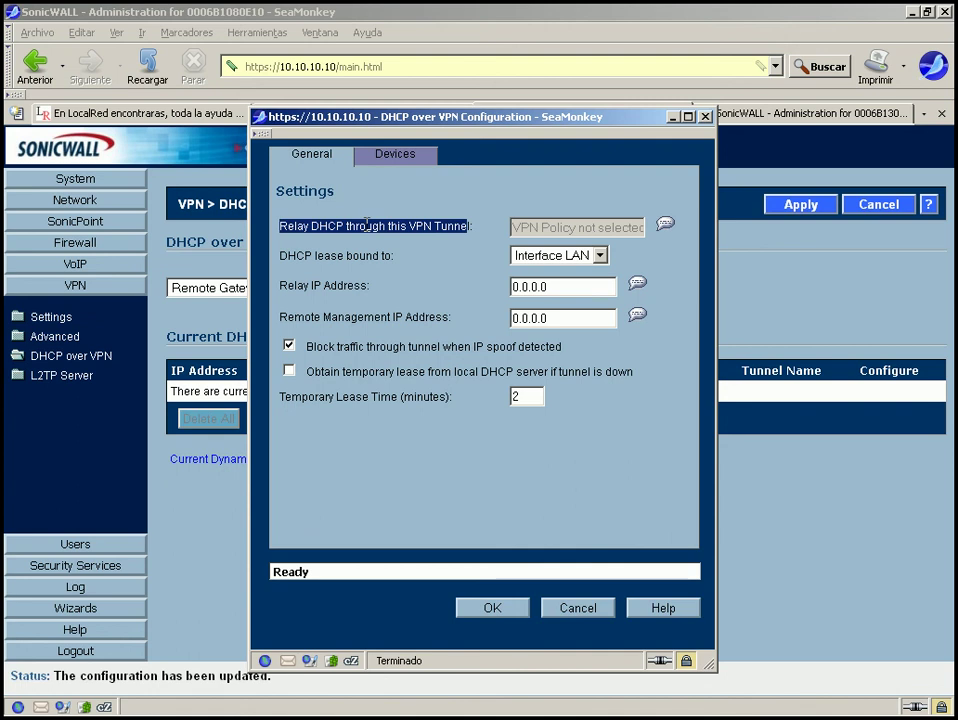
pyautogui.click(451, 240)
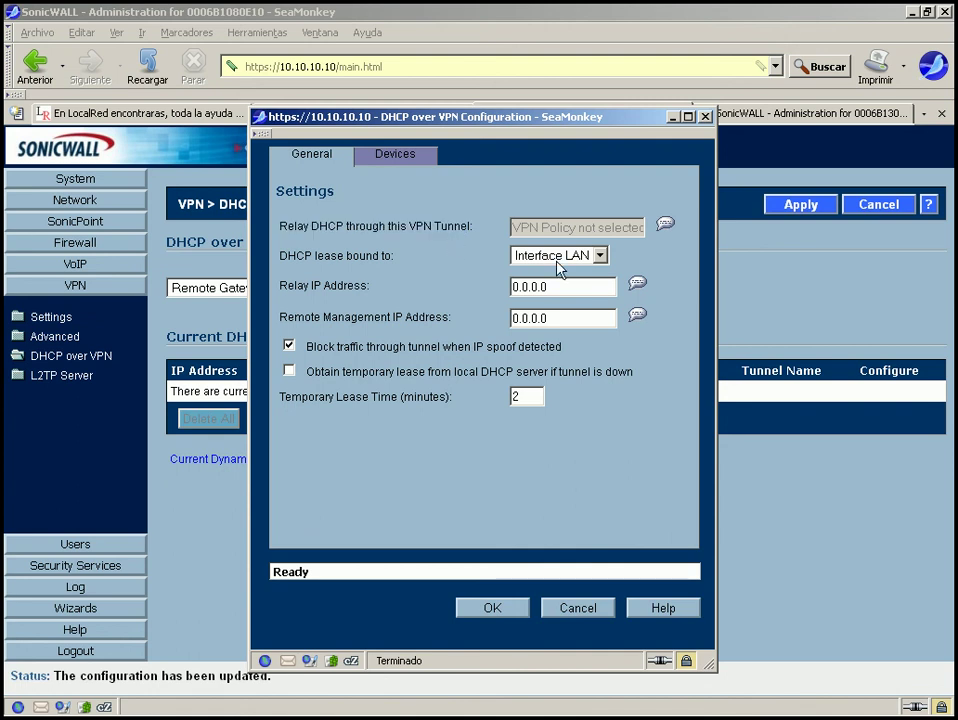
pyautogui.click(604, 256)
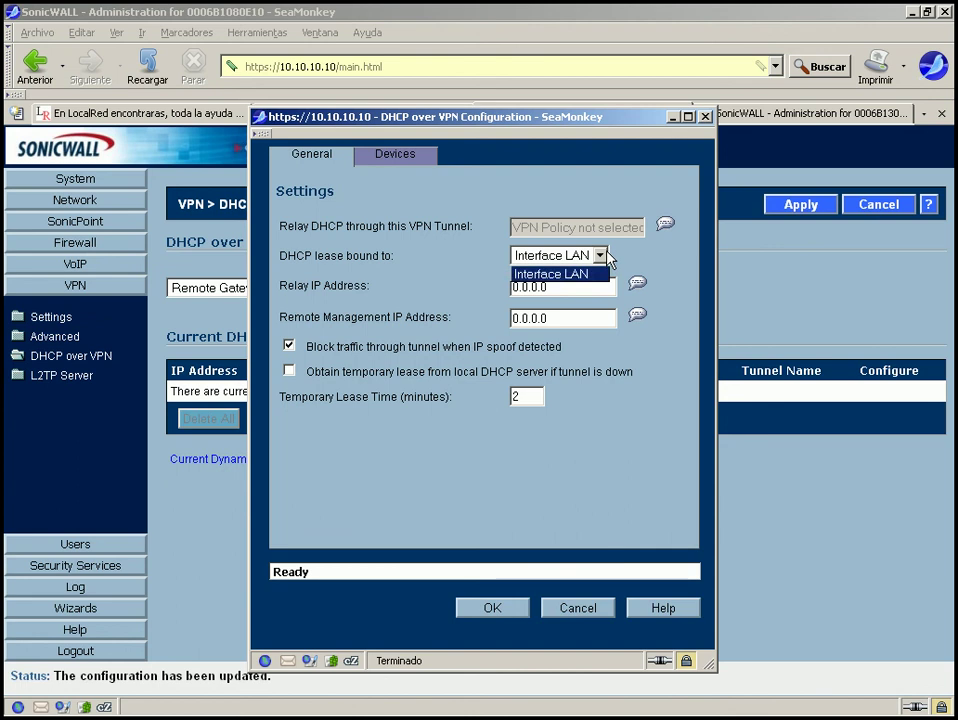
pyautogui.click(573, 272)
pyautogui.moveTo(667, 222)
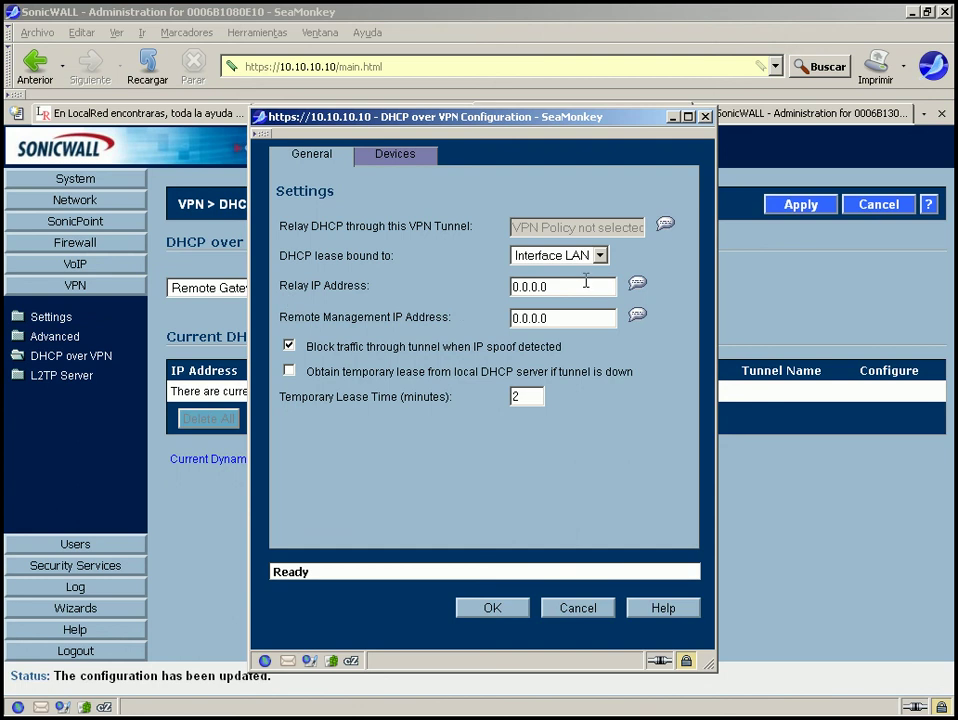
pyautogui.moveTo(584, 284); pyautogui.dragTo(440, 289)
pyautogui.click(395, 155)
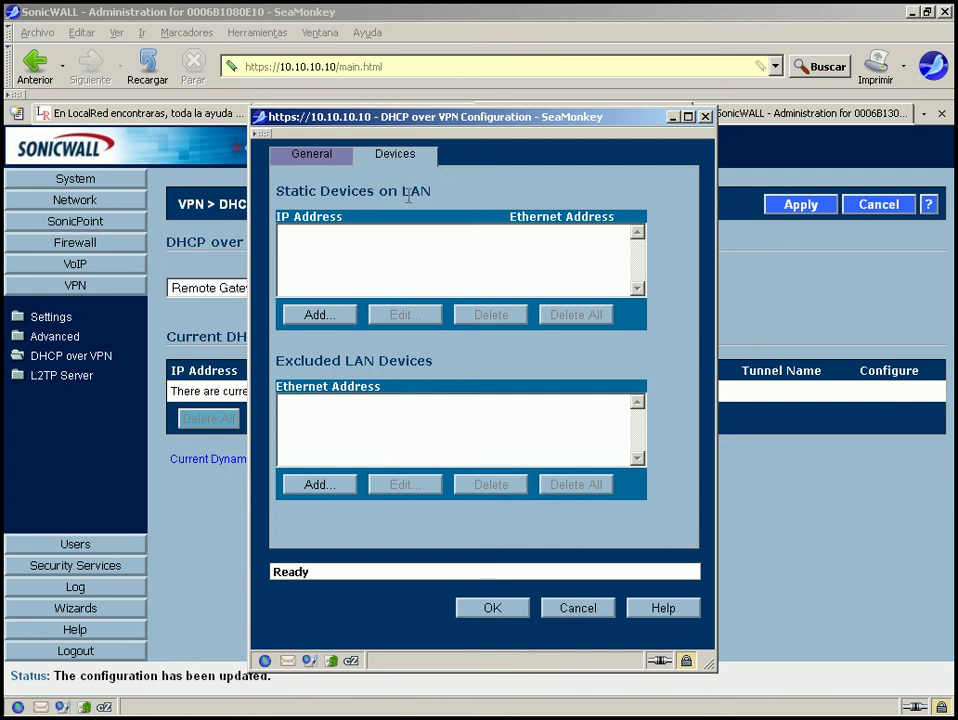
pyautogui.click(318, 155)
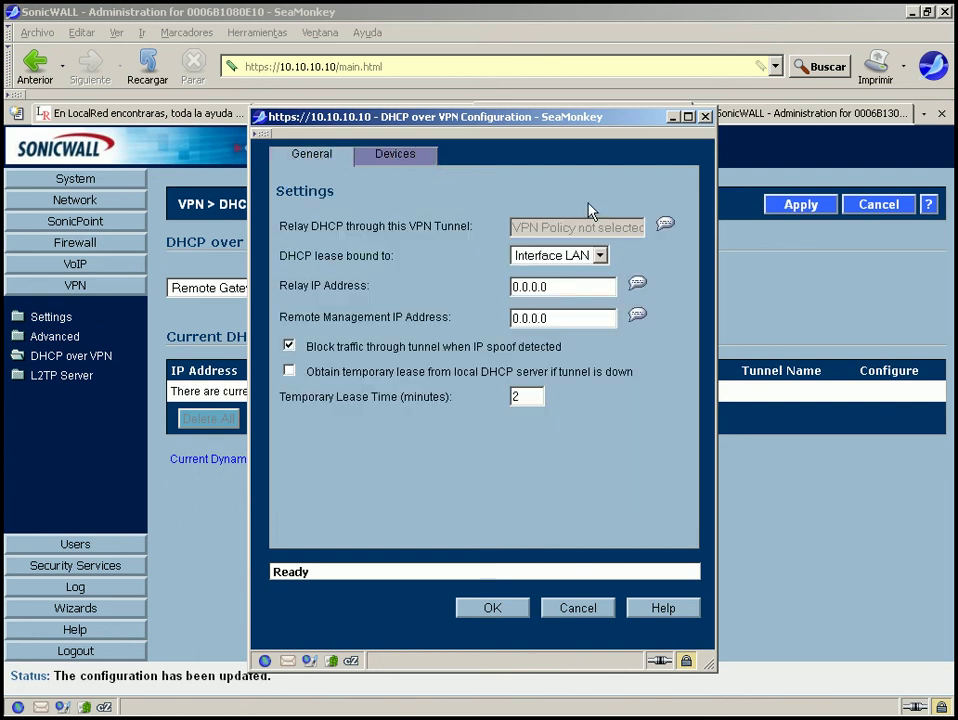
pyautogui.click(706, 118)
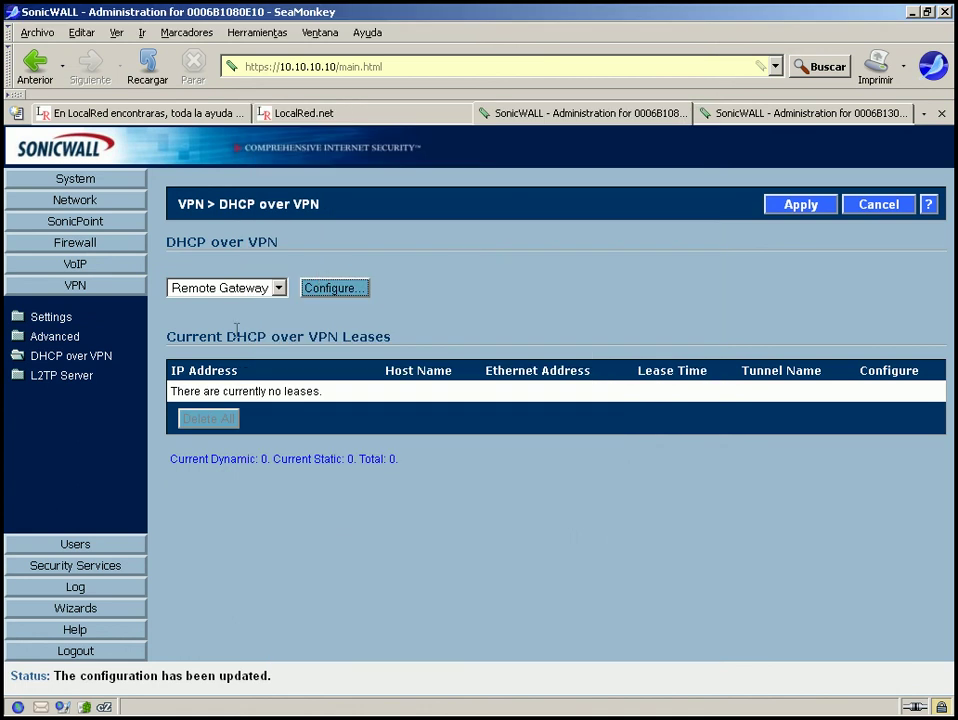
pyautogui.click(278, 289)
pyautogui.click(250, 308)
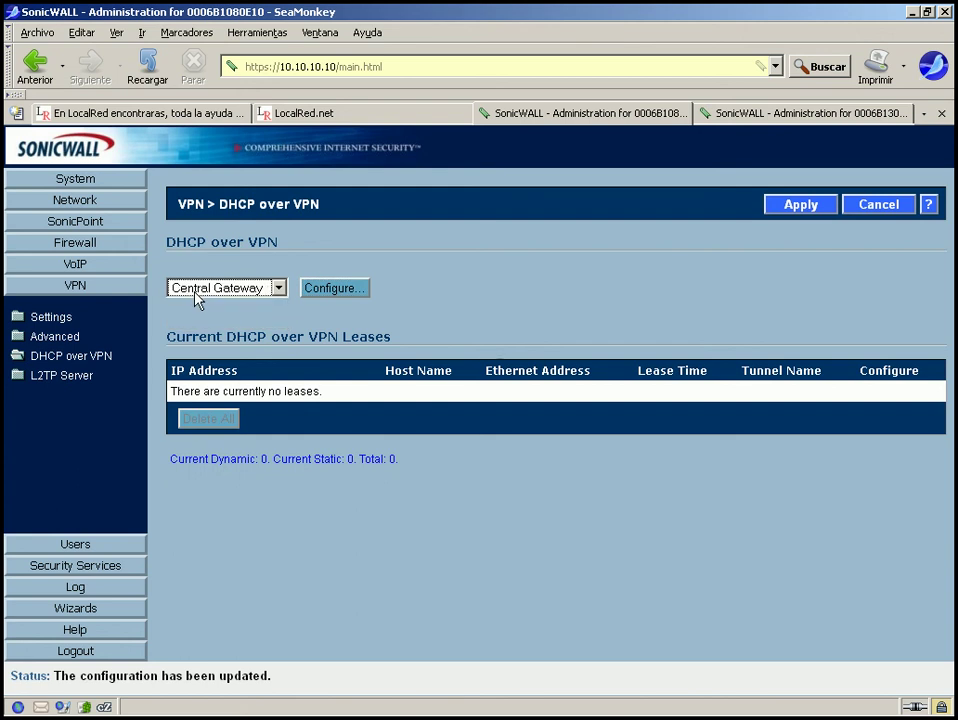
pyautogui.click(324, 287)
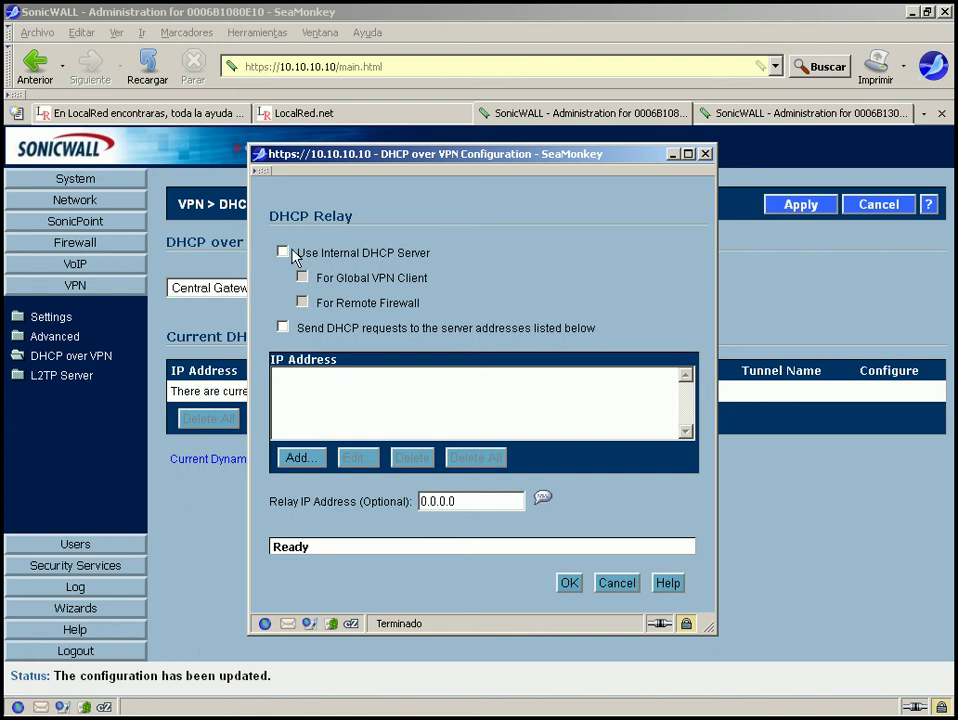
pyautogui.click(284, 252)
pyautogui.click(207, 288)
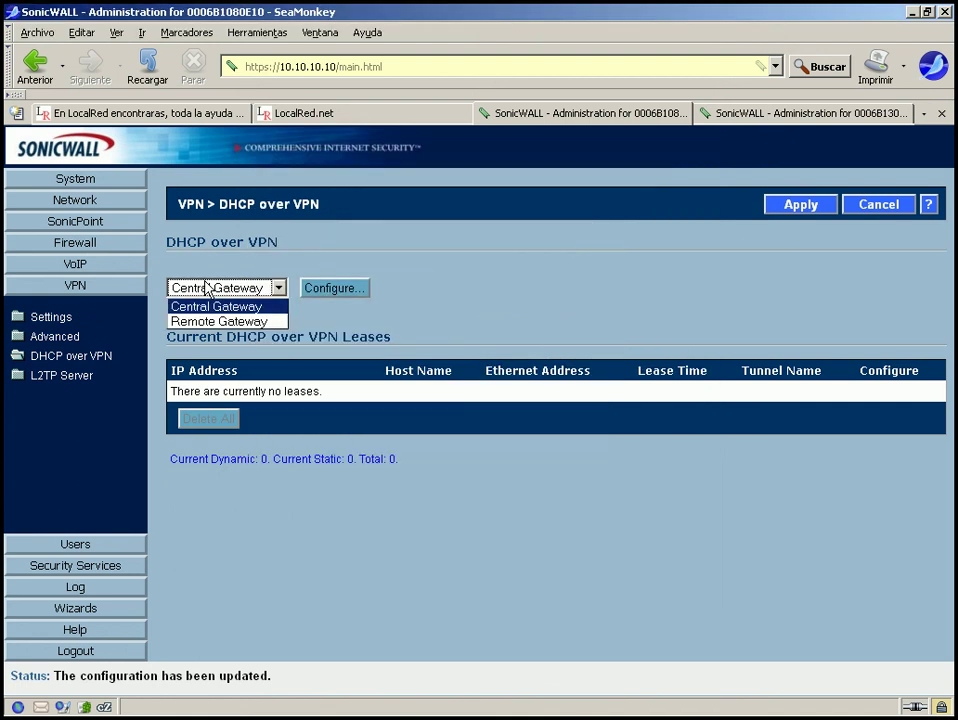
pyautogui.click(215, 306)
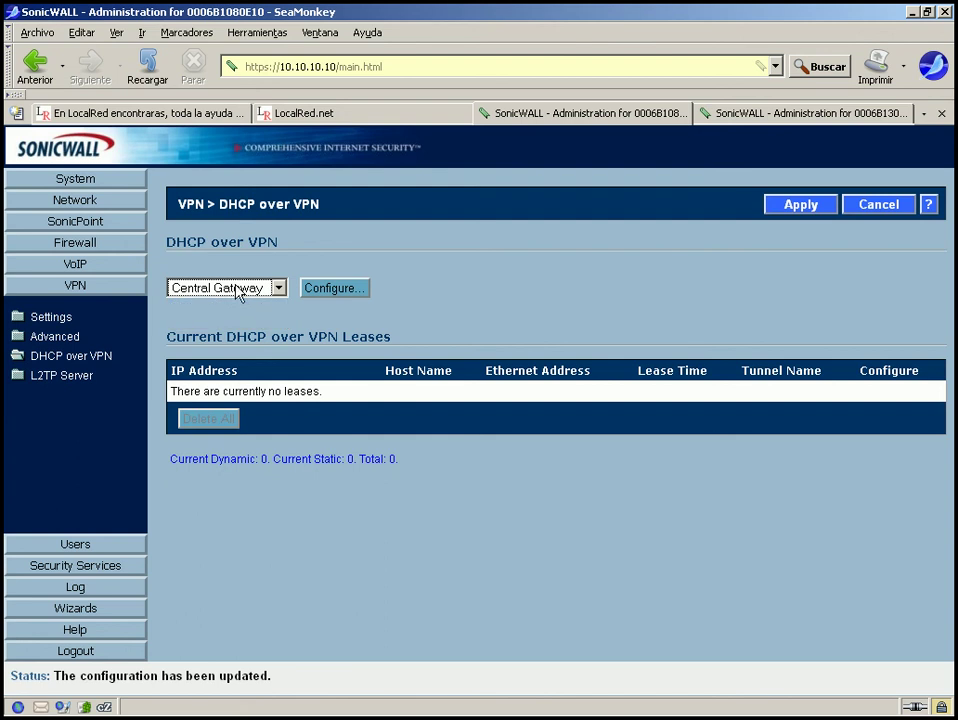
pyautogui.click(322, 290)
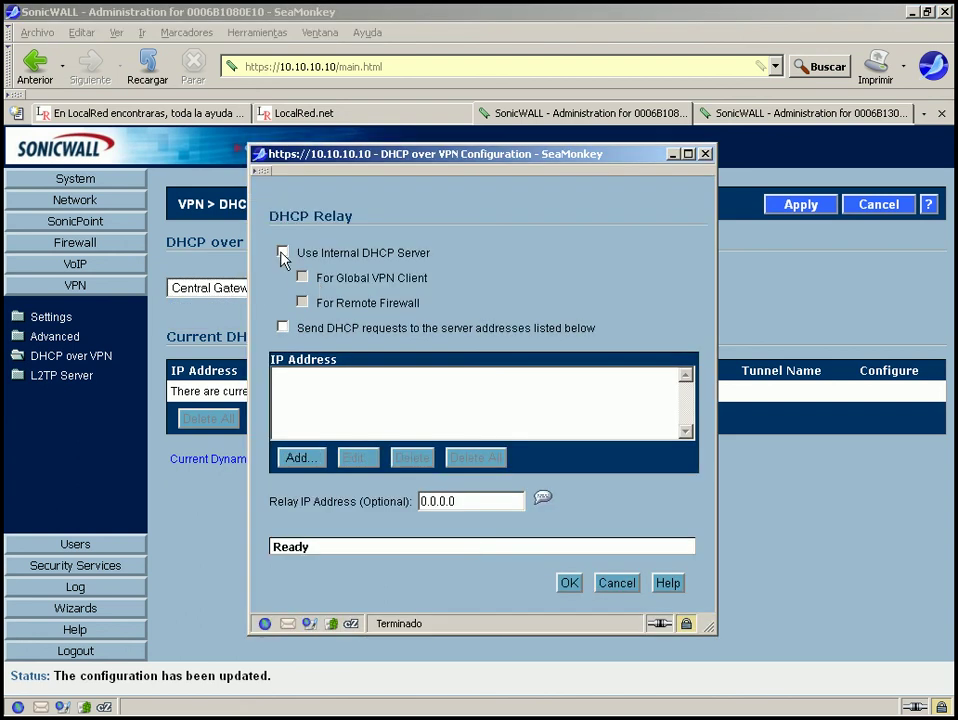
pyautogui.click(283, 253)
pyautogui.click(303, 302)
pyautogui.click(303, 278)
pyautogui.click(304, 300)
pyautogui.click(303, 302)
pyautogui.click(303, 280)
pyautogui.click(283, 329)
pyautogui.click(316, 457)
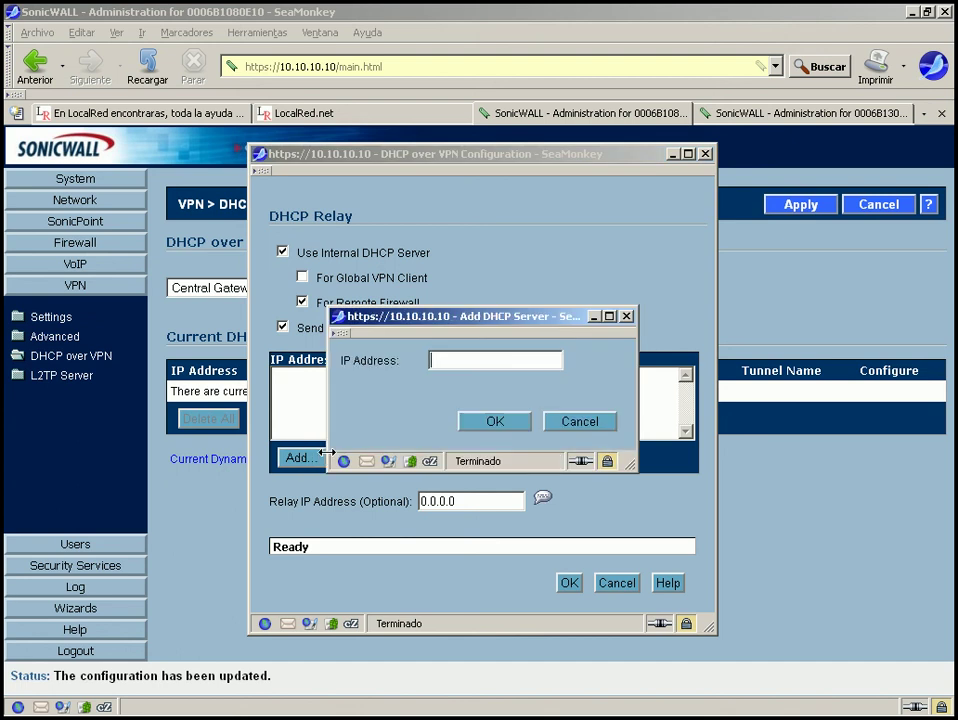
pyautogui.click(470, 362)
pyautogui.click(579, 422)
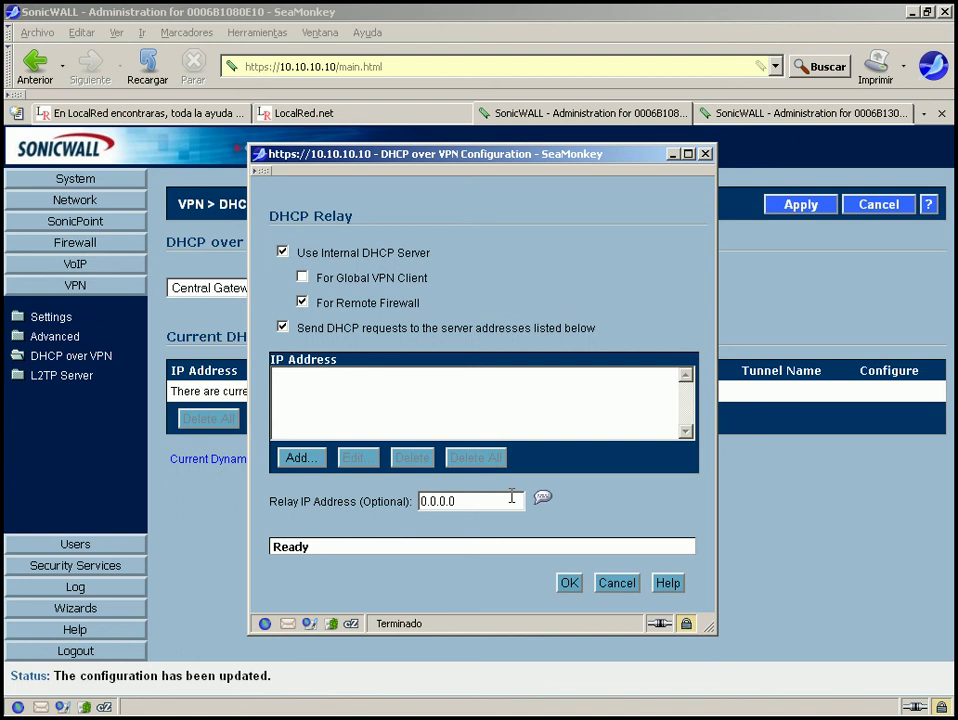
pyautogui.click(705, 155)
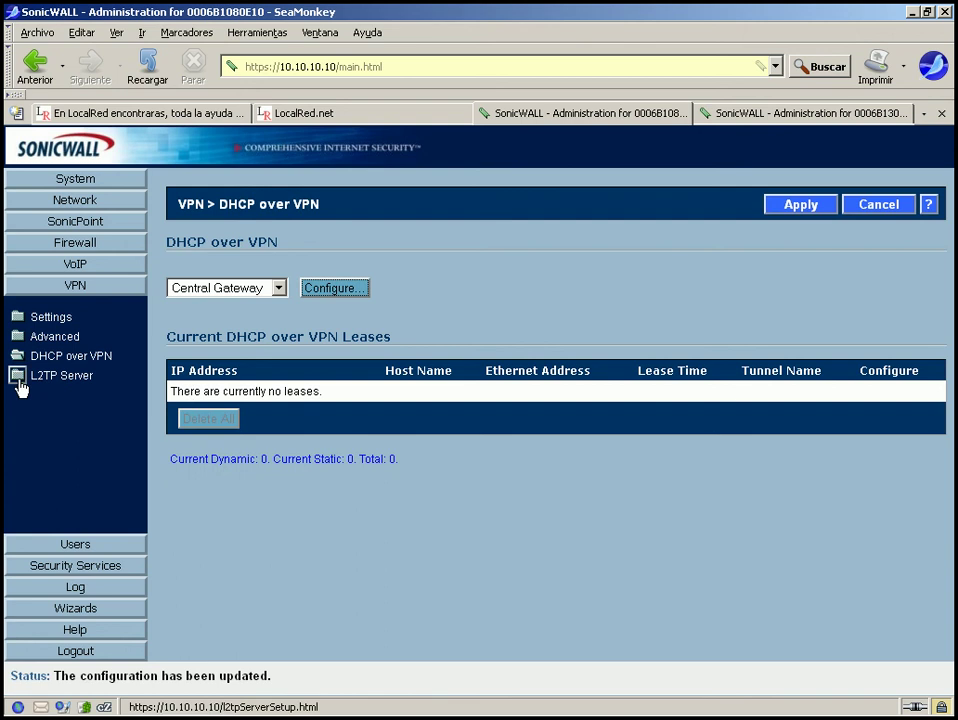
# Enable the L2TP Server and review its available user groups without changing them.
pyautogui.click(19, 386)
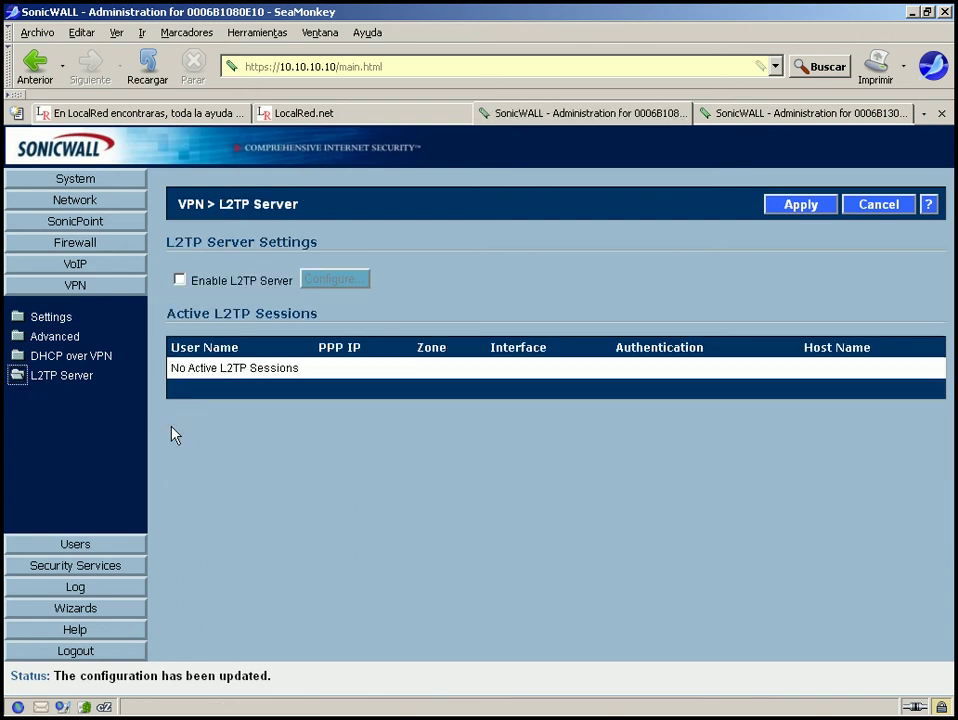
pyautogui.click(180, 280)
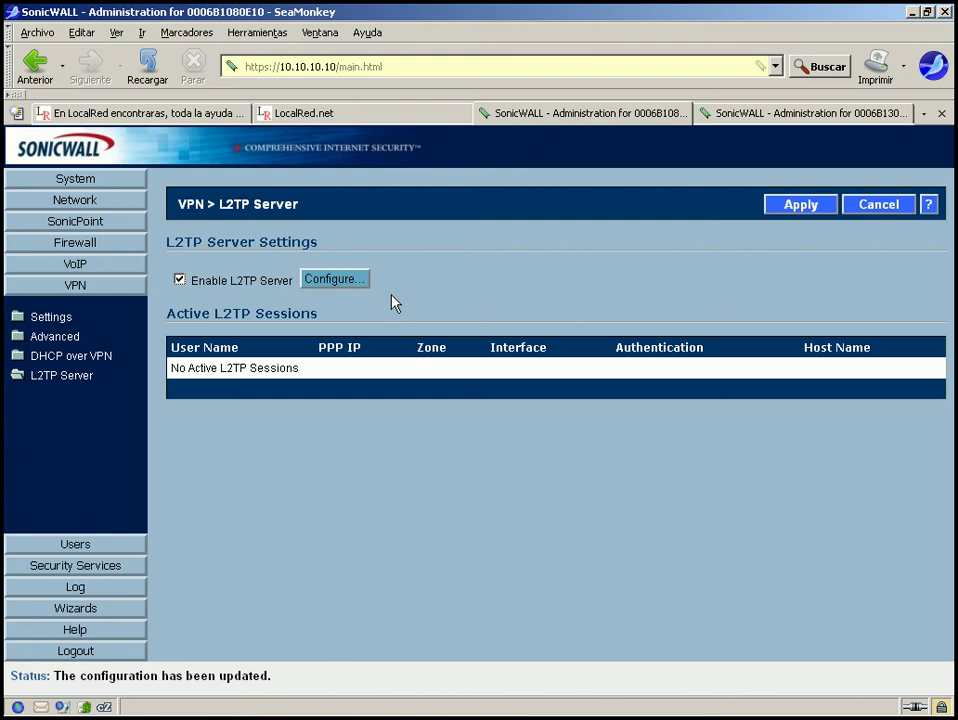
pyautogui.click(333, 284)
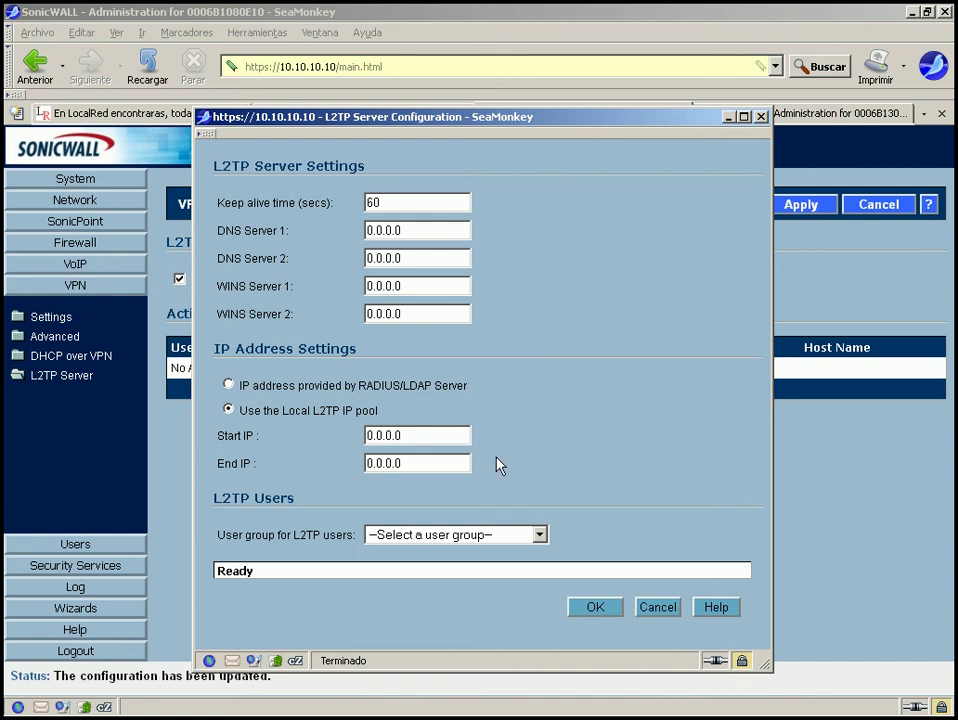
pyautogui.click(539, 536)
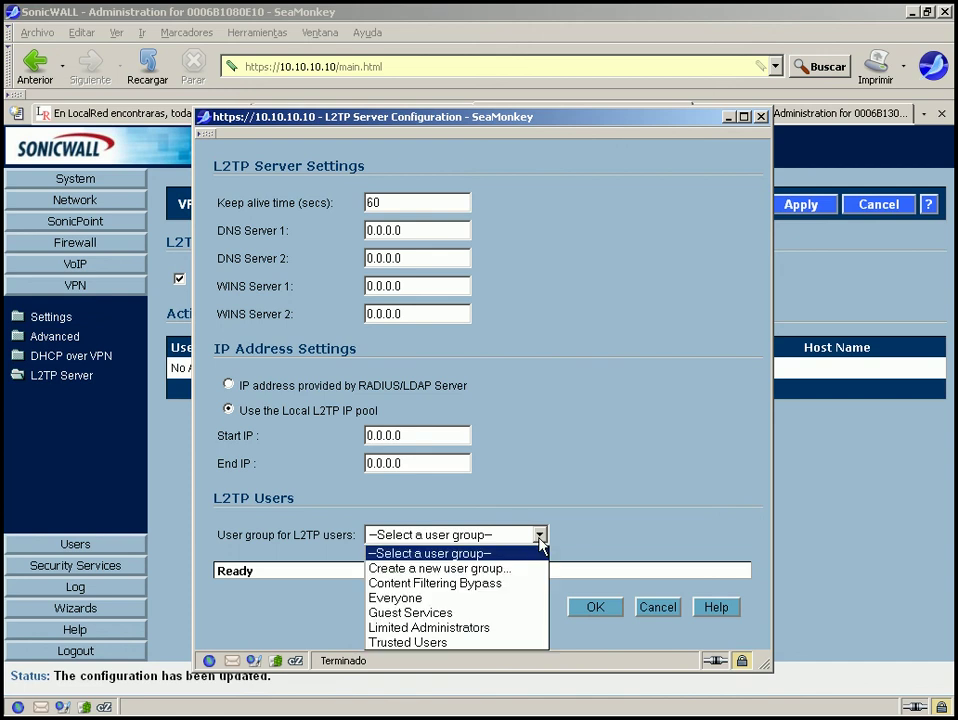
pyautogui.click(539, 538)
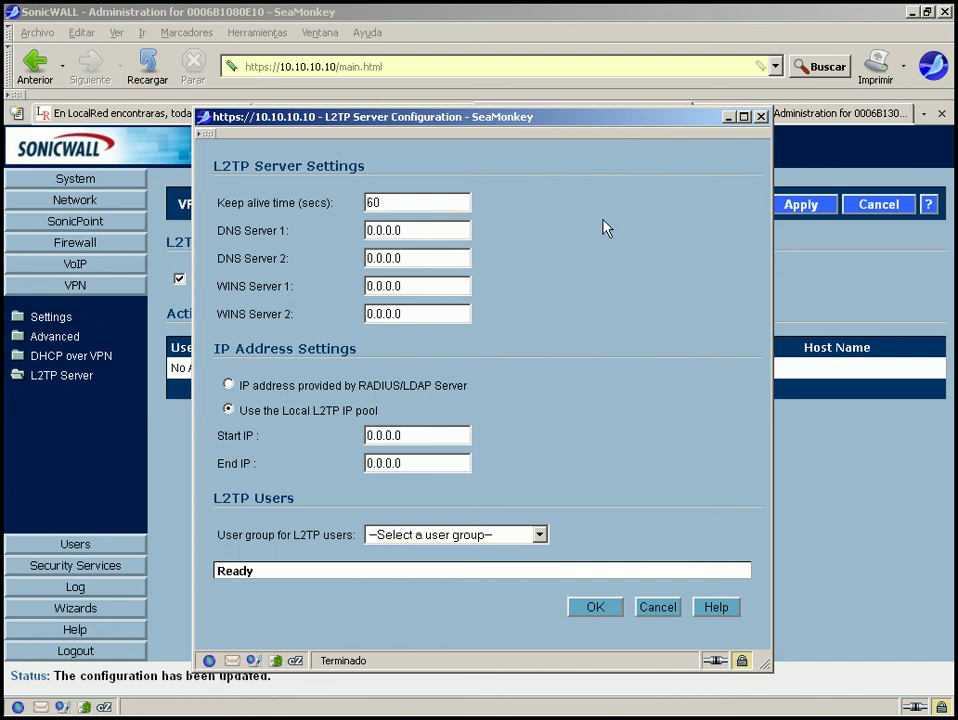
pyautogui.click(760, 117)
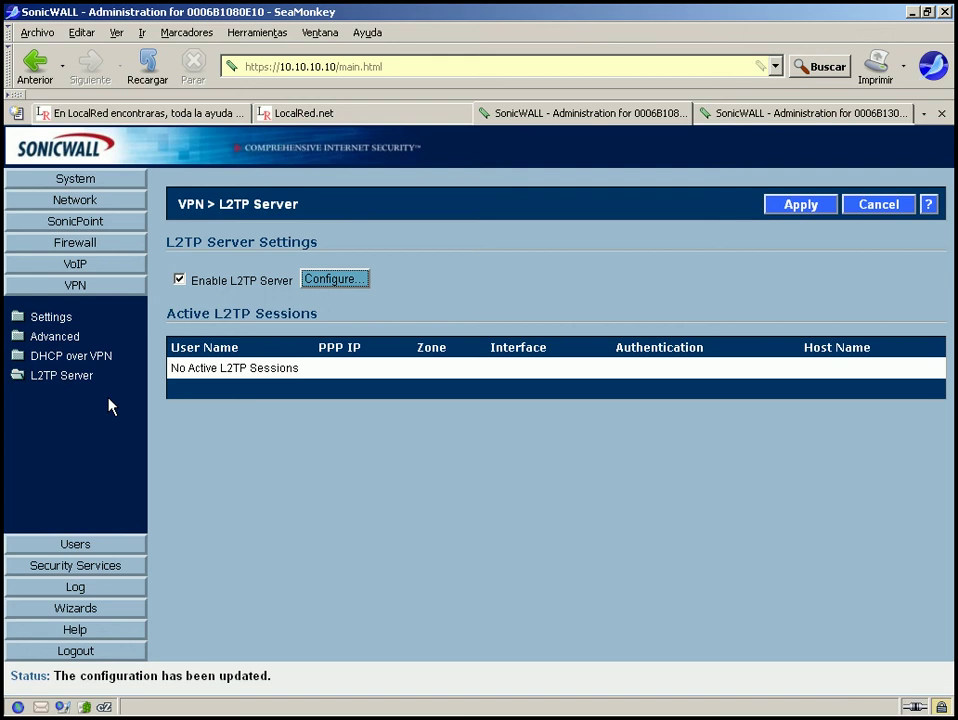
# On VPN Settings, tick Enable on the WAN GroupVPN row beside the Remoto policy.
pyautogui.click(48, 318)
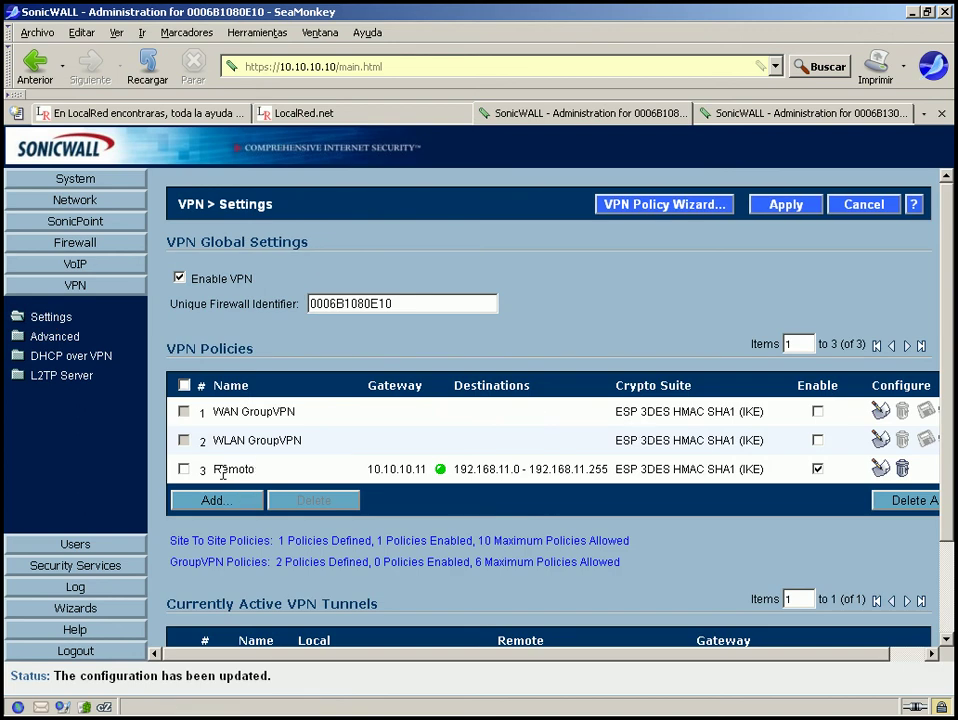
pyautogui.moveTo(218, 470); pyautogui.dragTo(793, 475)
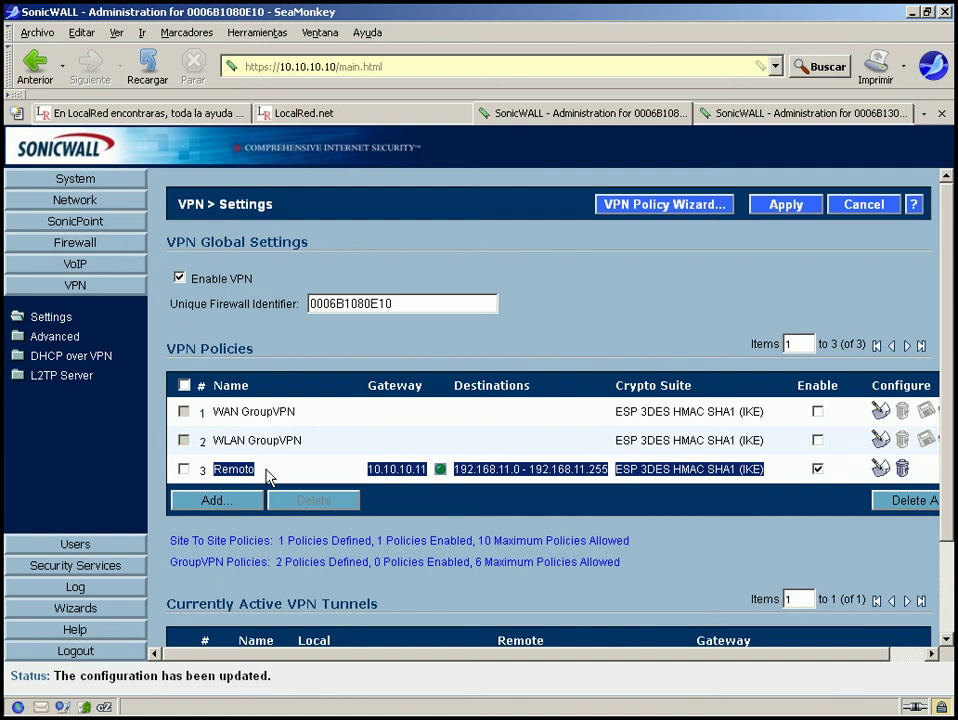
pyautogui.moveTo(405, 656); pyautogui.dragTo(349, 656)
pyautogui.moveTo(210, 411); pyautogui.dragTo(313, 419)
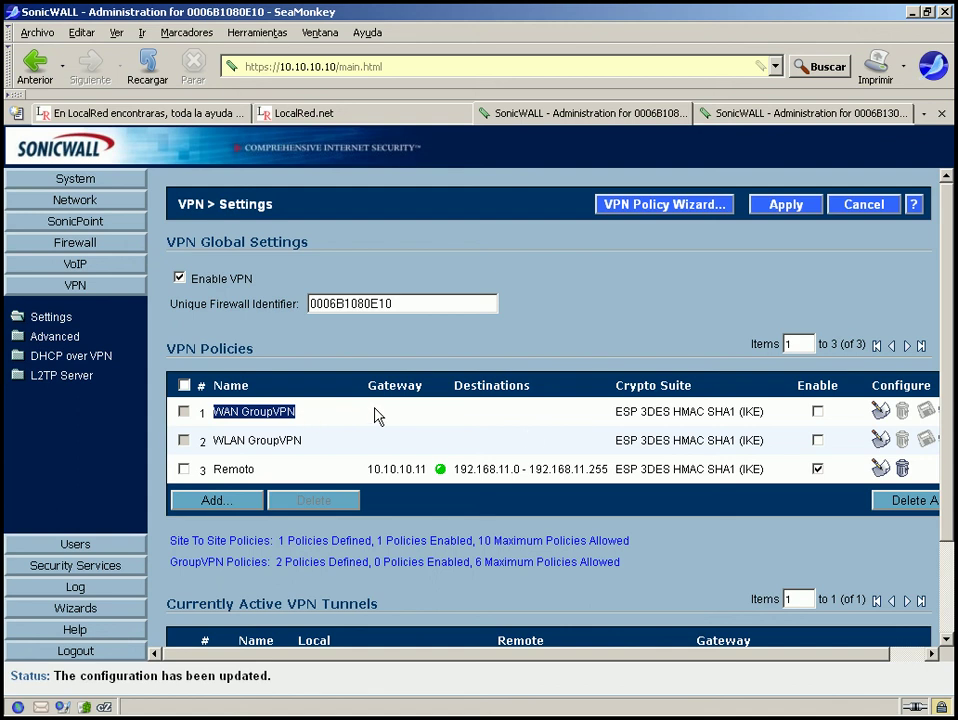
pyautogui.click(818, 412)
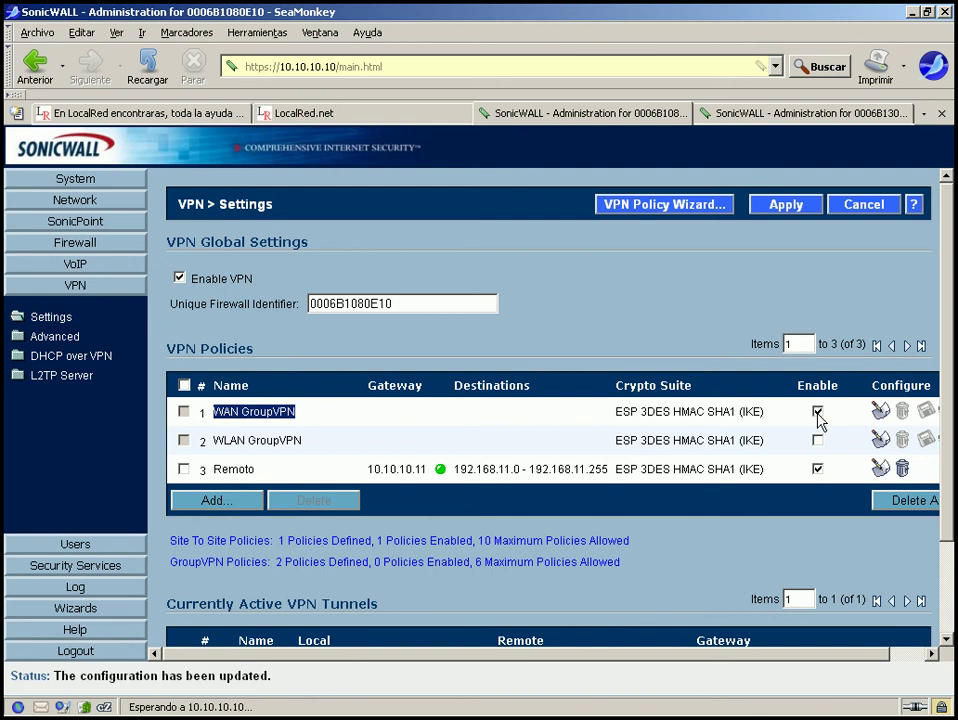
# Review the WAN GroupVPN Proposals, Advanced and Client tabs, keeping IKE with Preshared Secret.
pyautogui.click(880, 411)
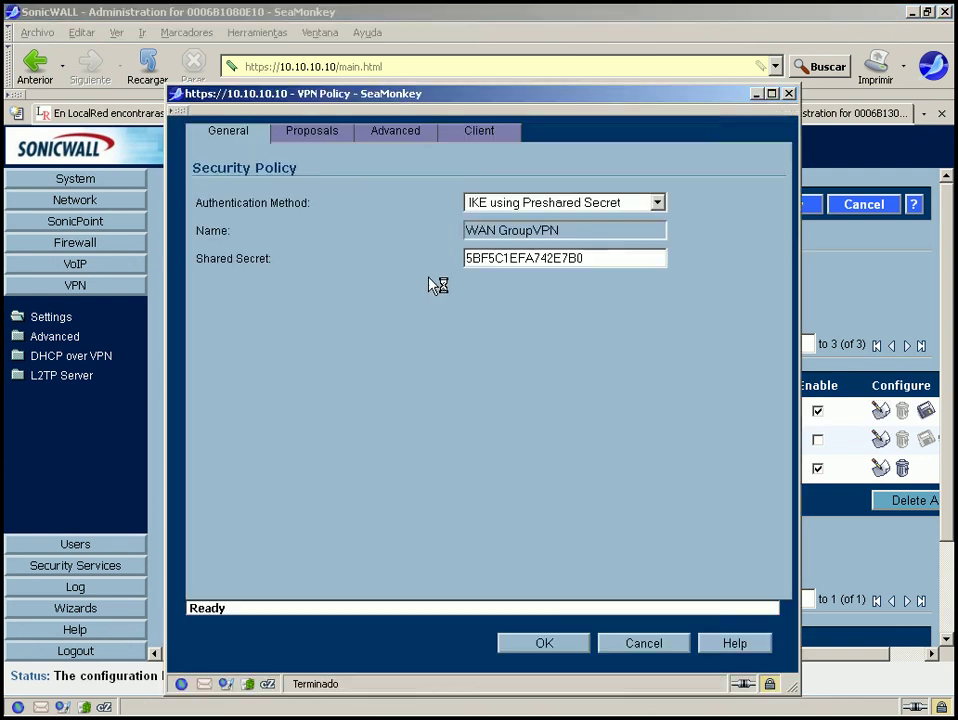
pyautogui.click(312, 138)
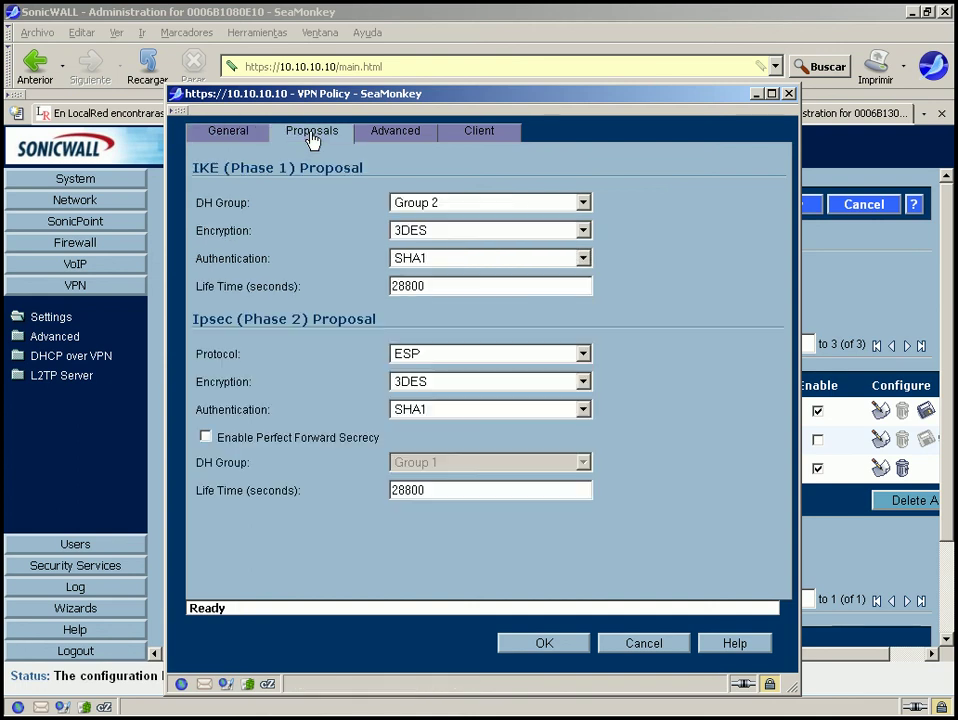
pyautogui.click(391, 139)
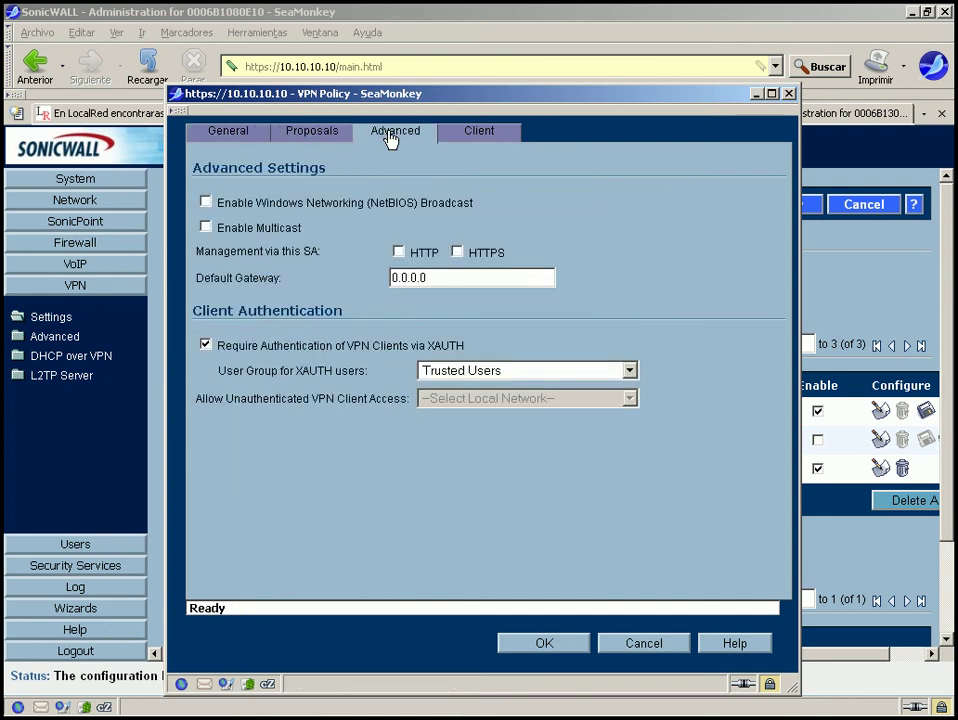
pyautogui.click(484, 142)
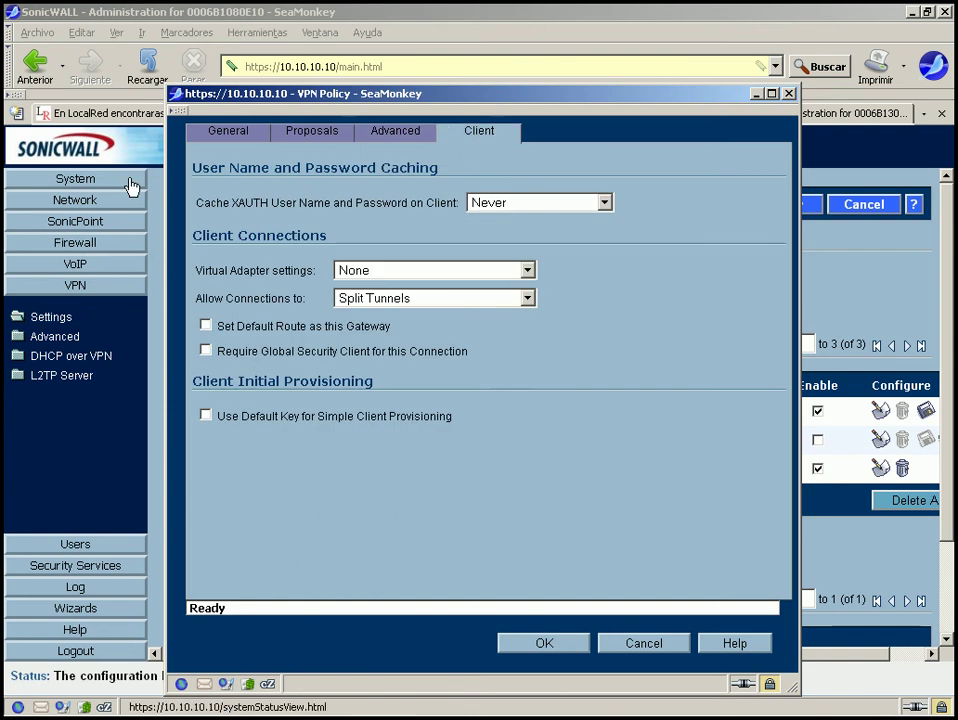
pyautogui.click(224, 139)
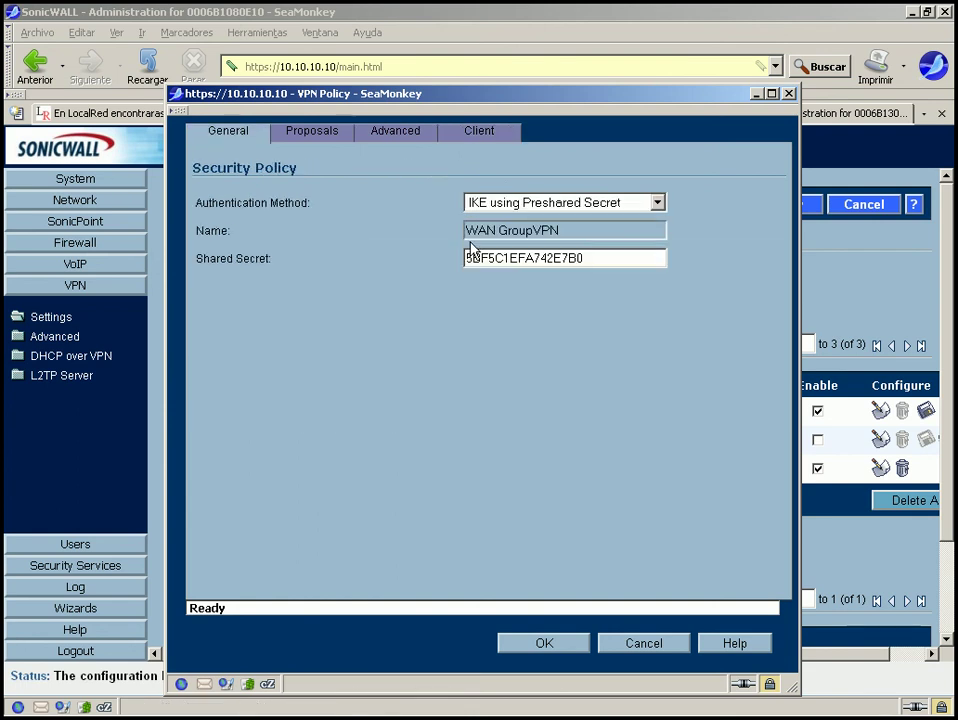
pyautogui.click(550, 204)
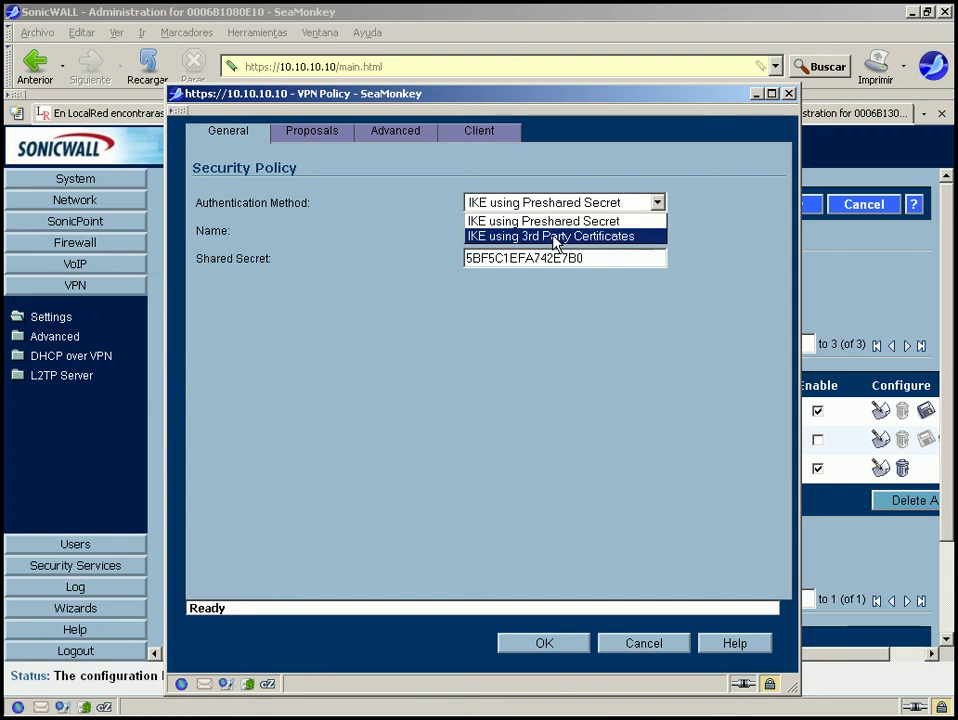
pyautogui.click(558, 220)
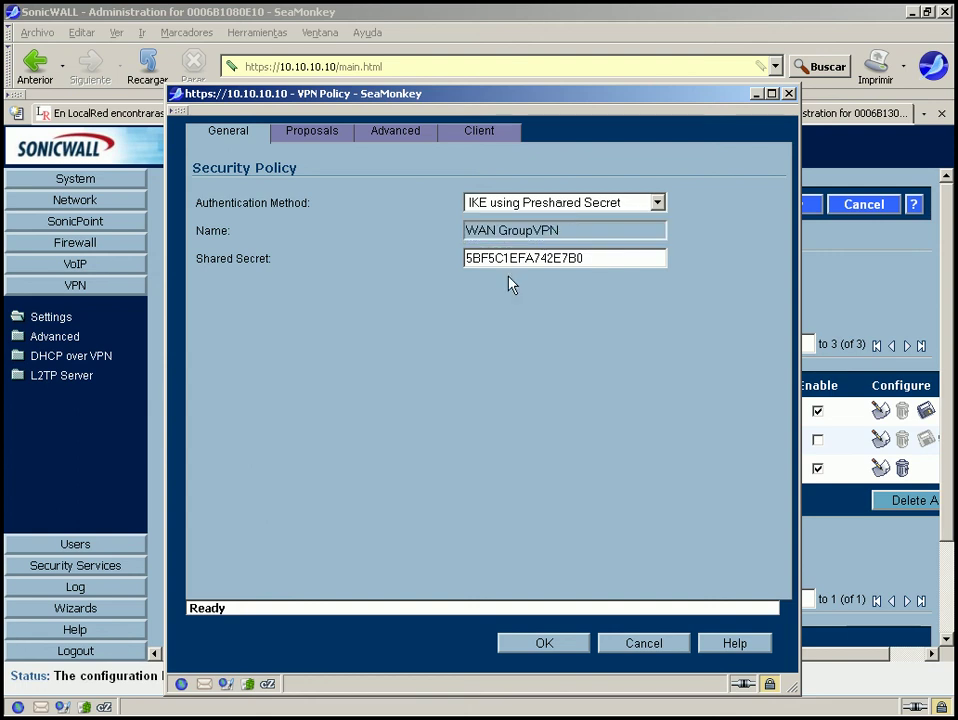
# Replace the WAN GroupVPN shared secret with a new preshared key.
pyautogui.moveTo(588, 258); pyautogui.dragTo(232, 234)
pyautogui.press('BackSpace')
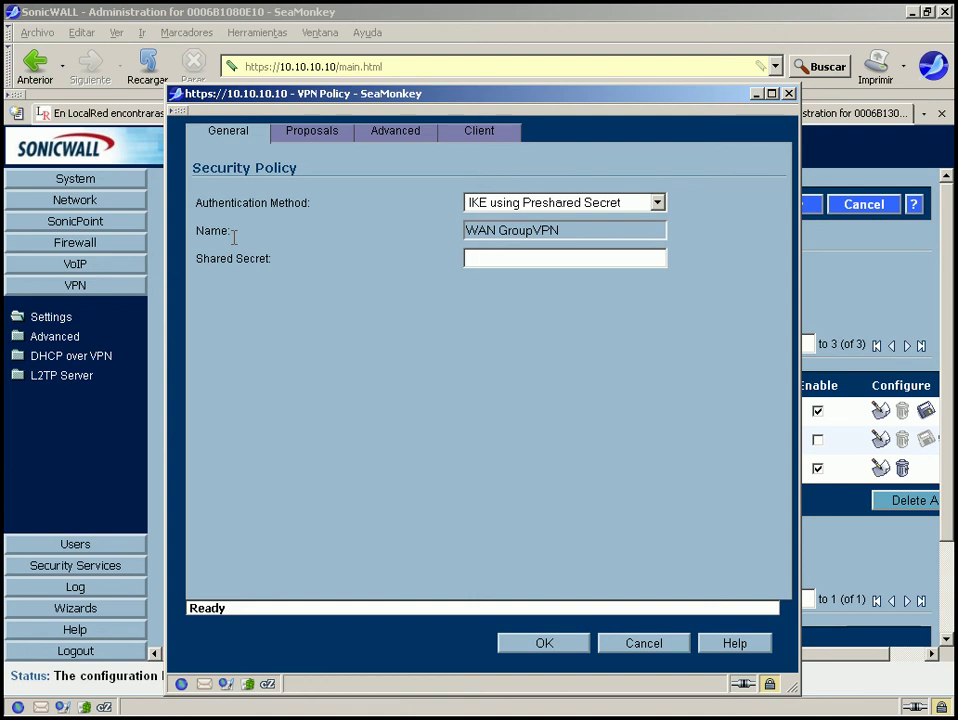
pyautogui.write('ClienteVPN')
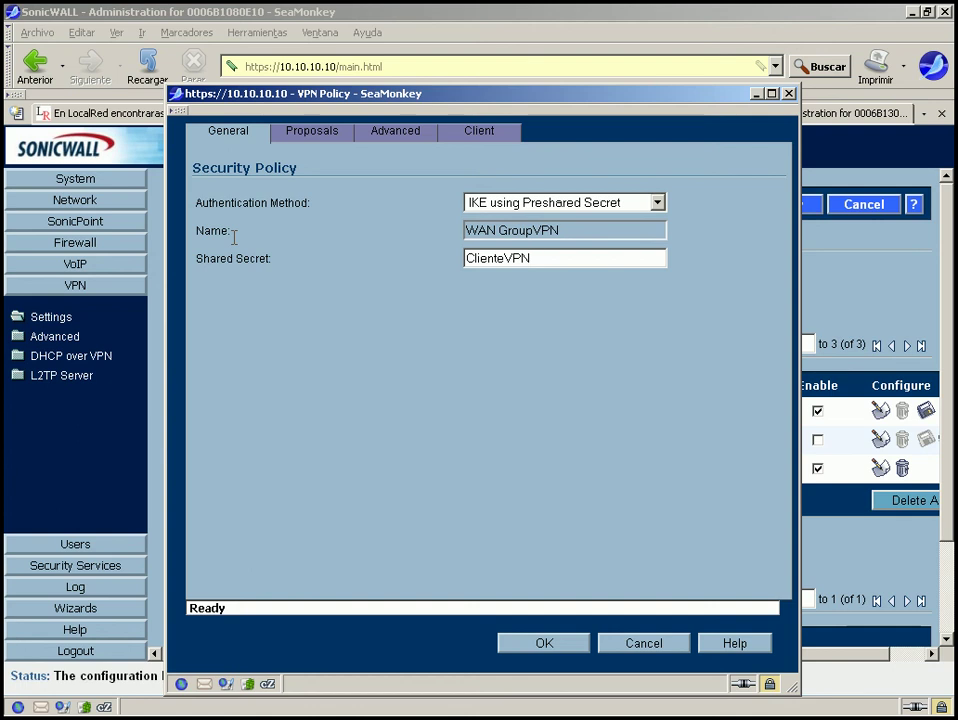
pyautogui.click(314, 134)
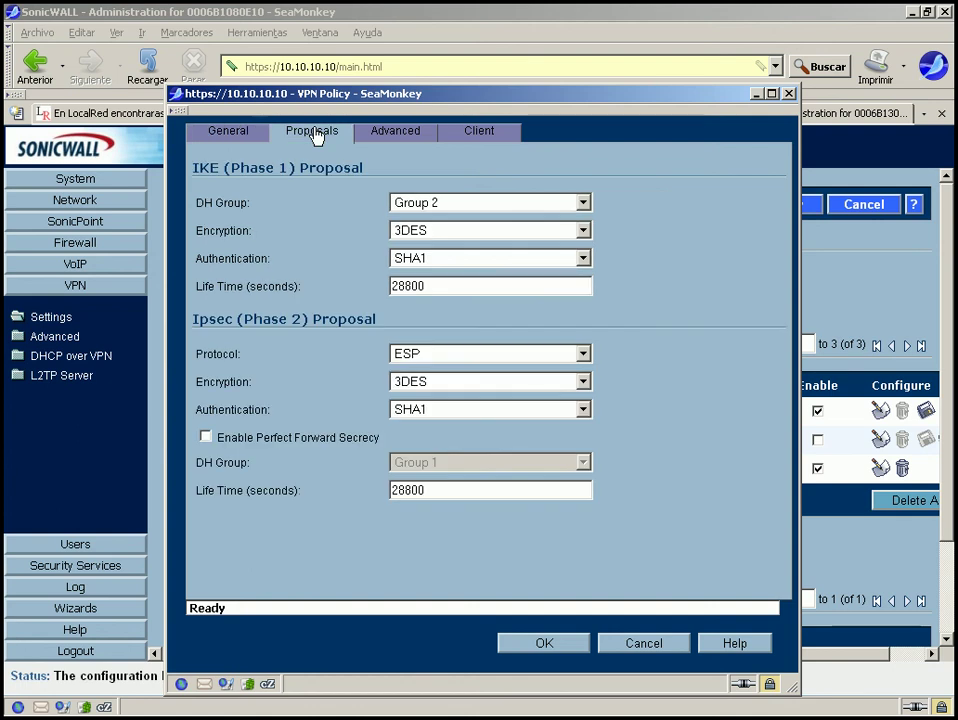
# Keep DH Group 2 and 3DES phase 1 encryption in the policy proposals.
pyautogui.click(423, 205)
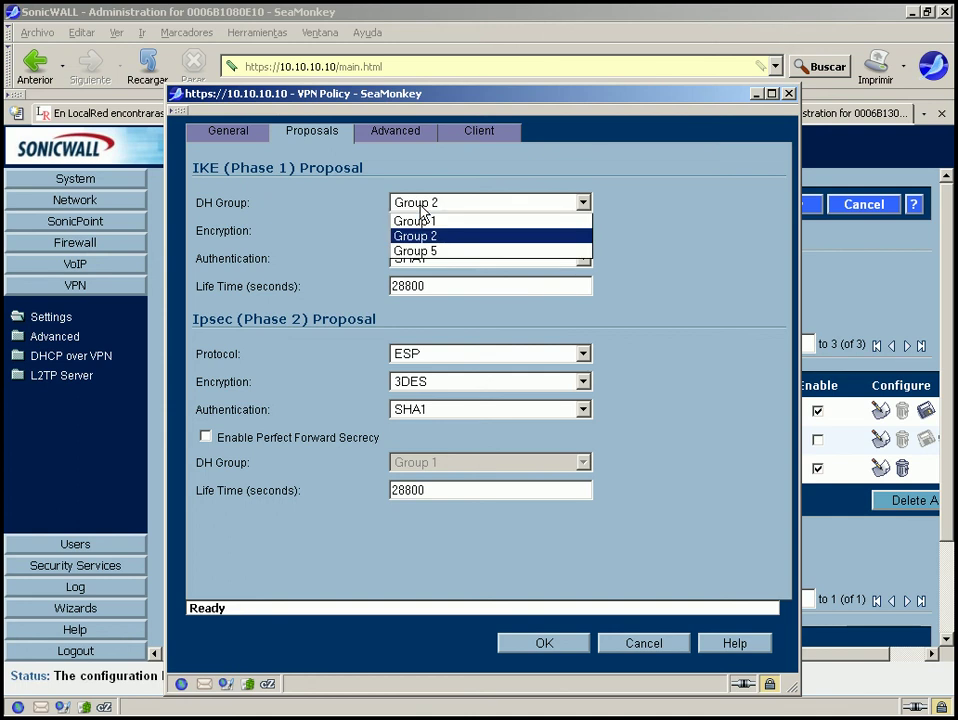
pyautogui.click(421, 207)
pyautogui.click(421, 233)
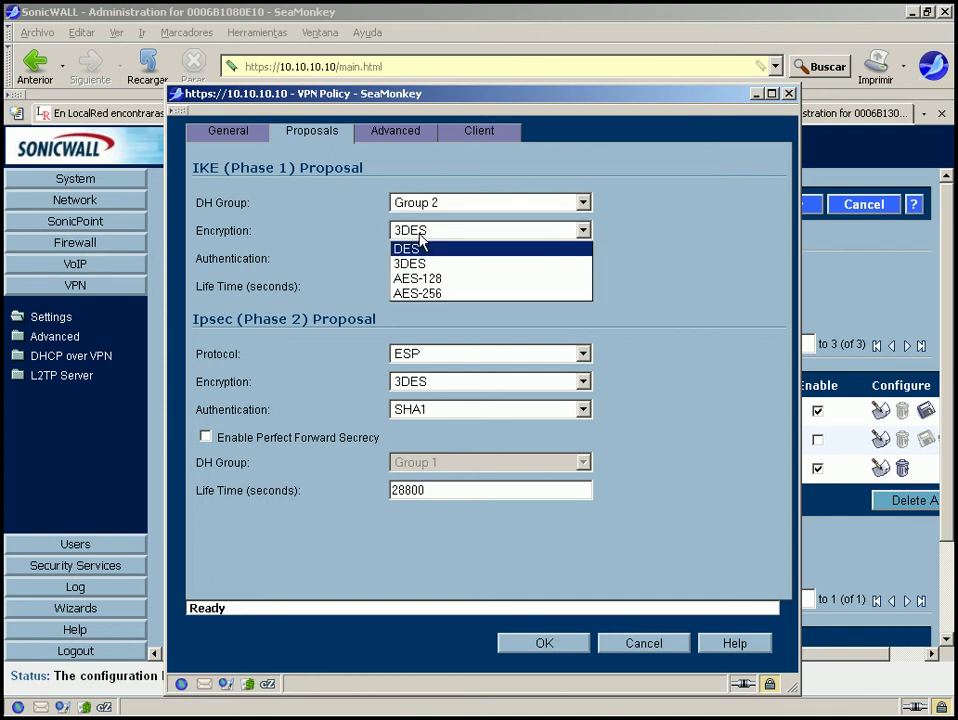
pyautogui.click(412, 265)
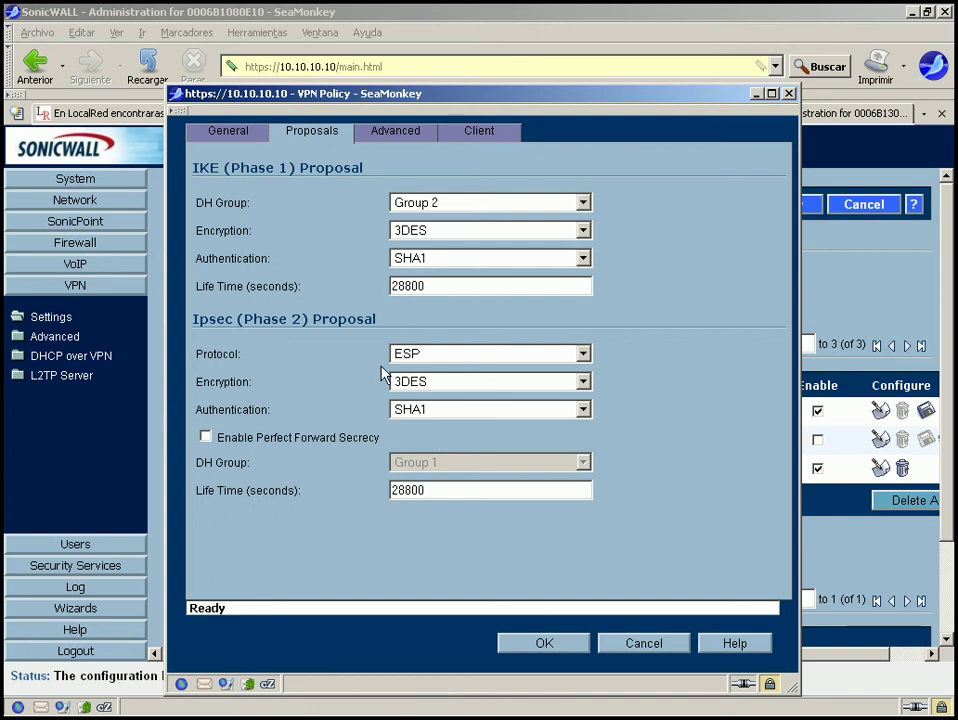
# In the Advanced settings, keep Trusted Users as the XAUTH authentication group.
pyautogui.click(397, 137)
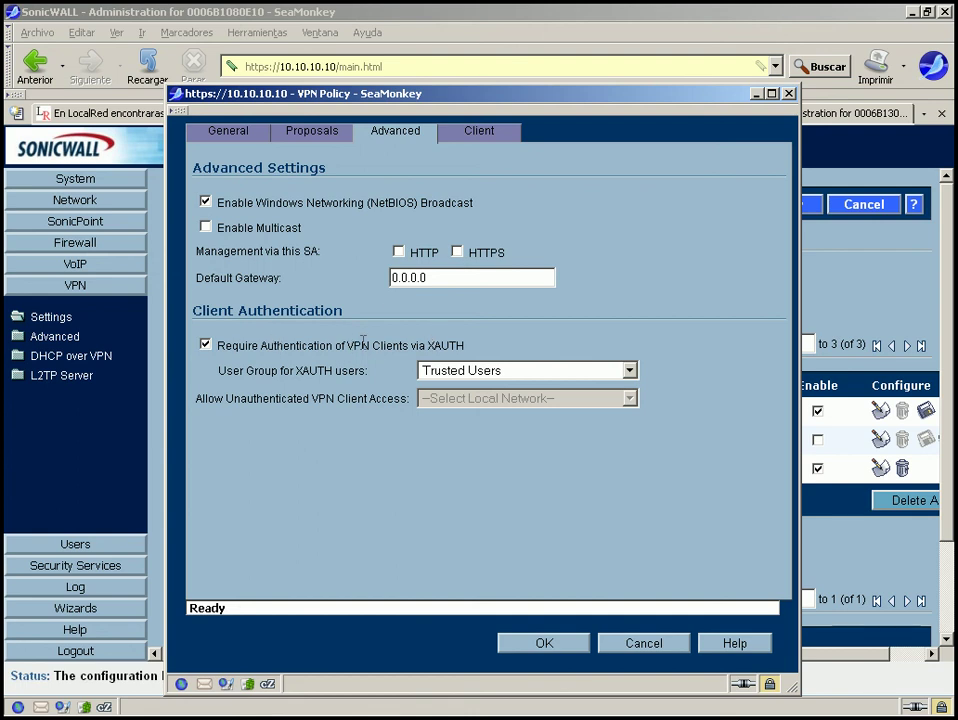
pyautogui.click(460, 375)
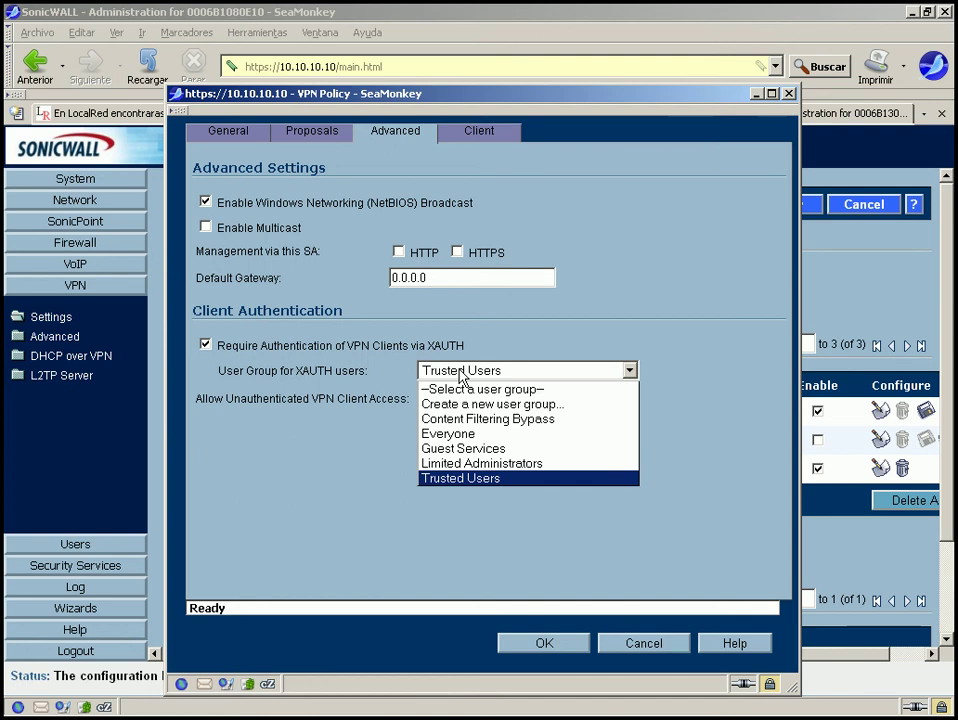
pyautogui.click(460, 375)
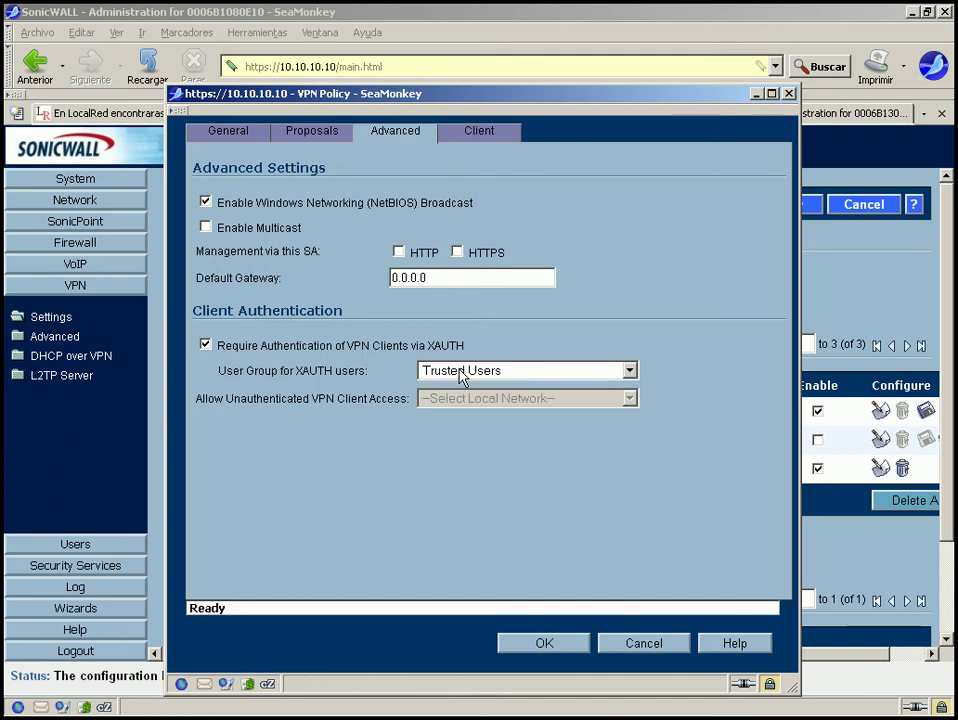
# Set the virtual adapter to DHCP Lease, keeping XAUTH caching at Never and Split Tunnels.
pyautogui.click(491, 138)
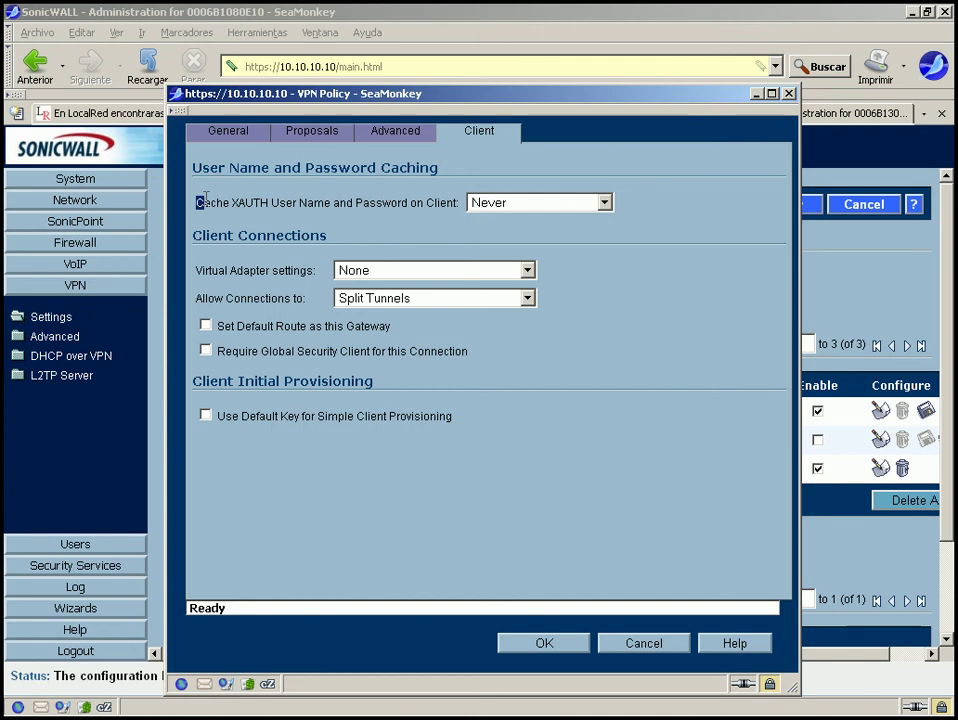
pyautogui.moveTo(206, 198); pyautogui.dragTo(192, 166)
pyautogui.click(604, 203)
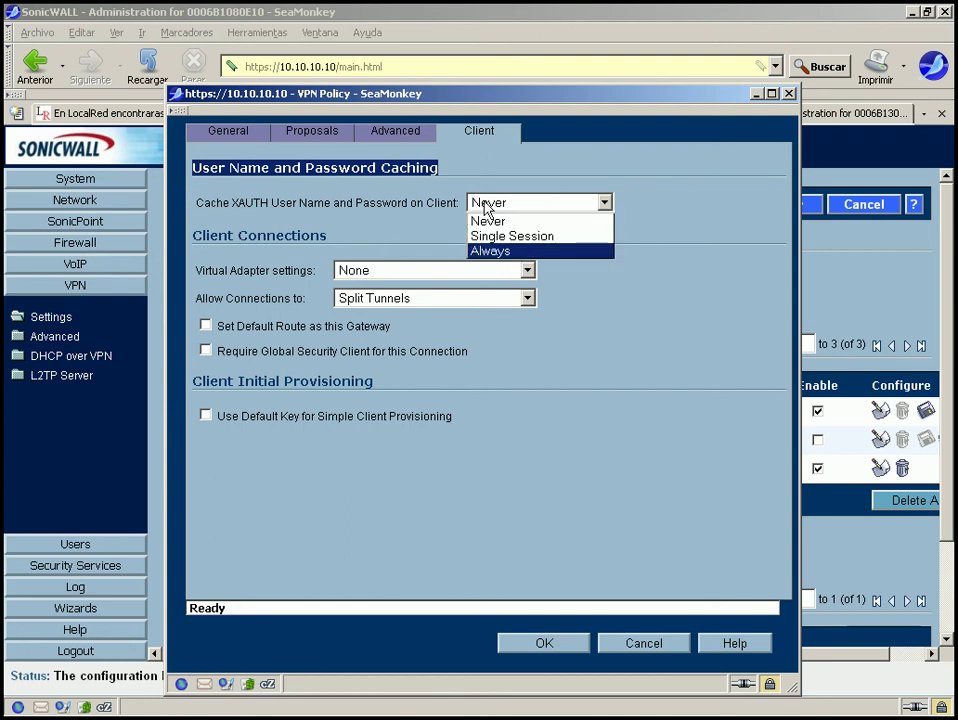
pyautogui.click(389, 250)
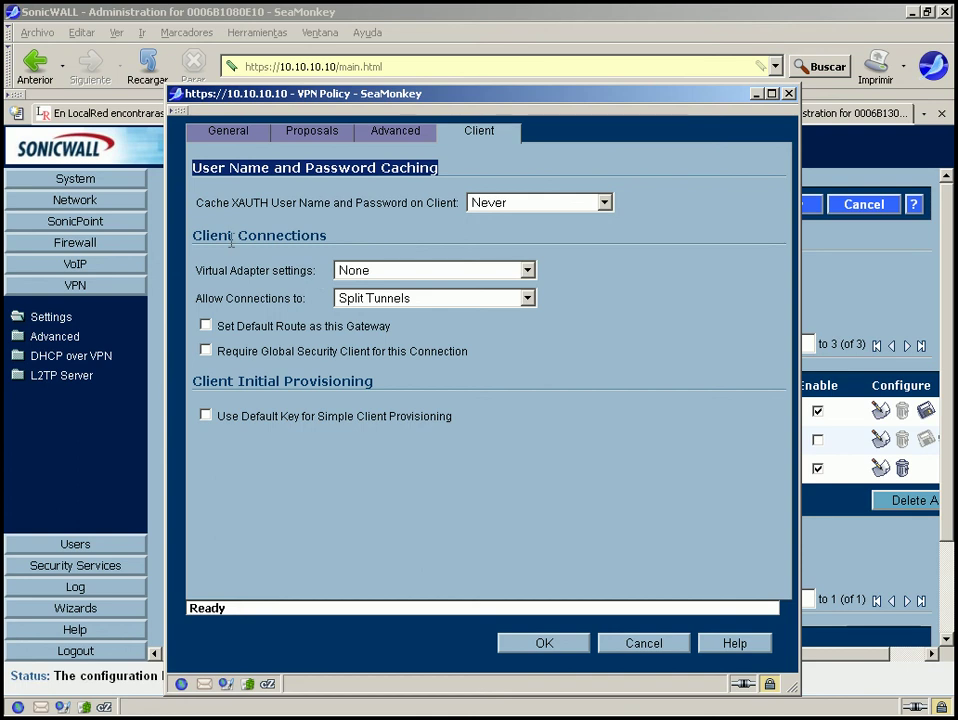
pyautogui.click(400, 272)
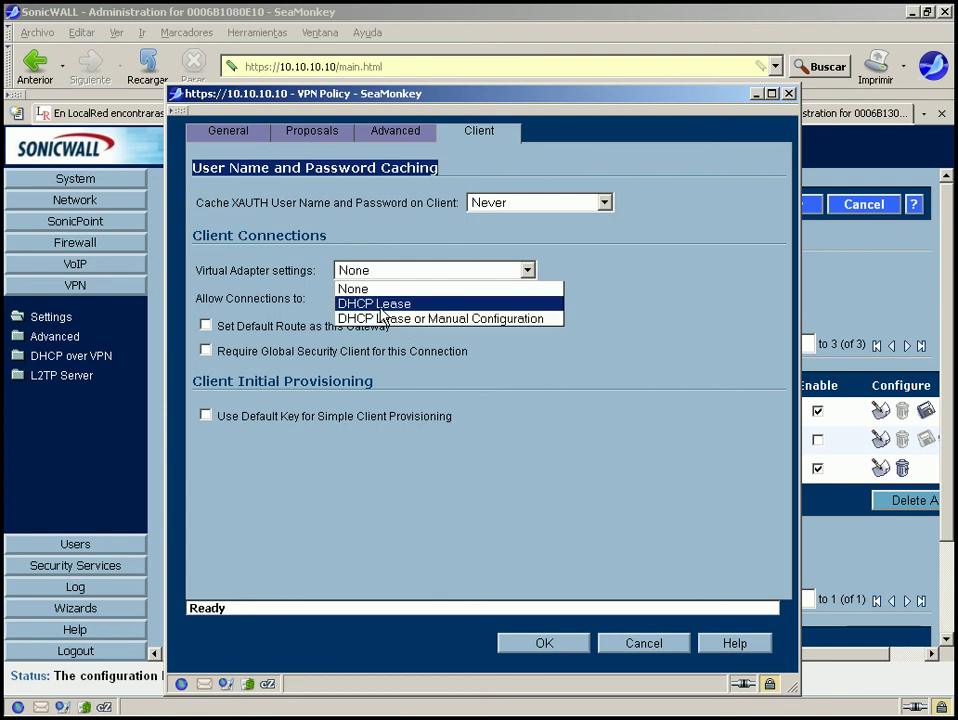
pyautogui.click(380, 309)
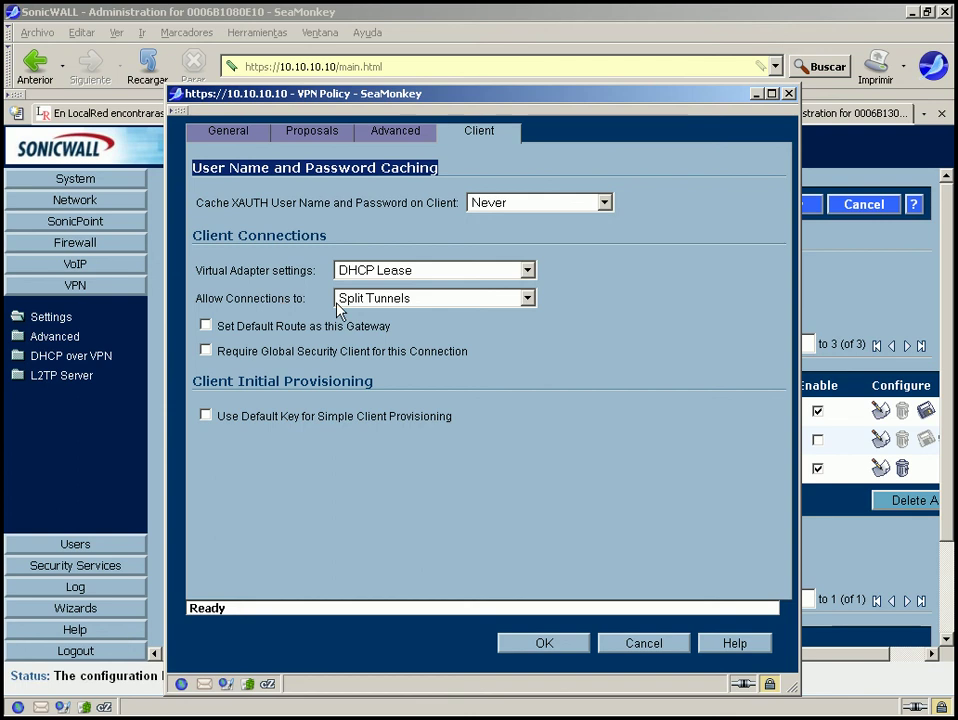
pyautogui.click(376, 303)
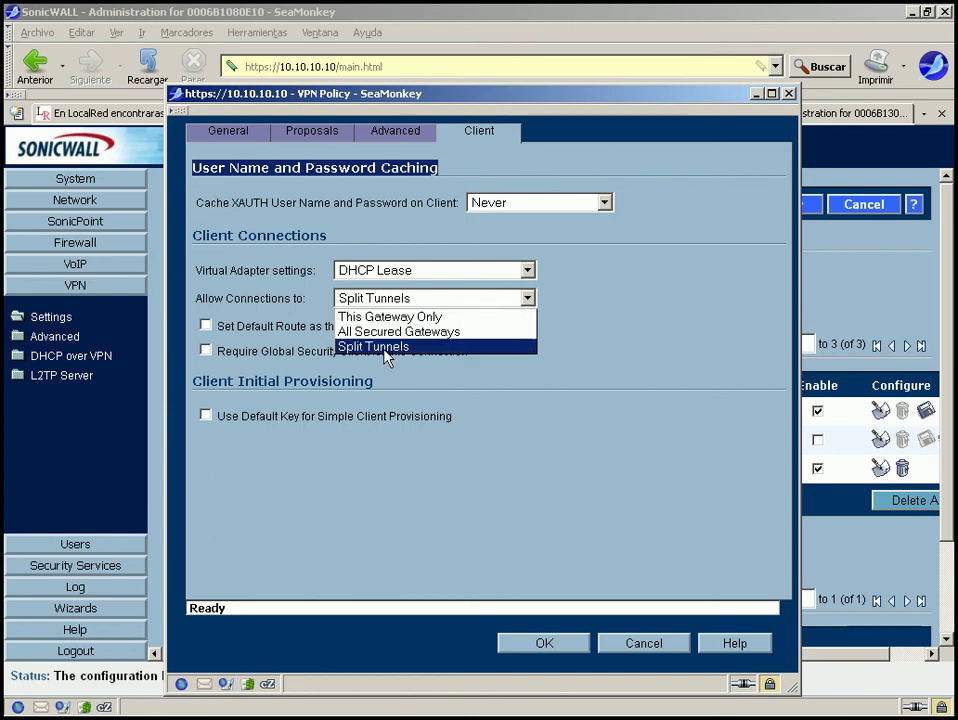
pyautogui.click(385, 350)
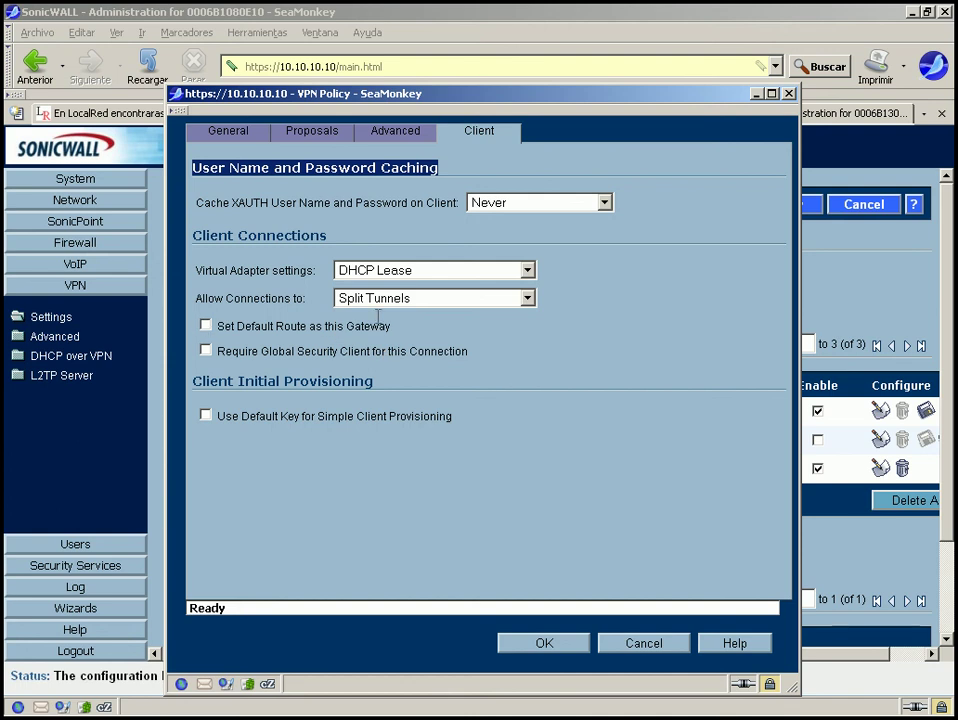
pyautogui.moveTo(391, 326); pyautogui.dragTo(222, 328)
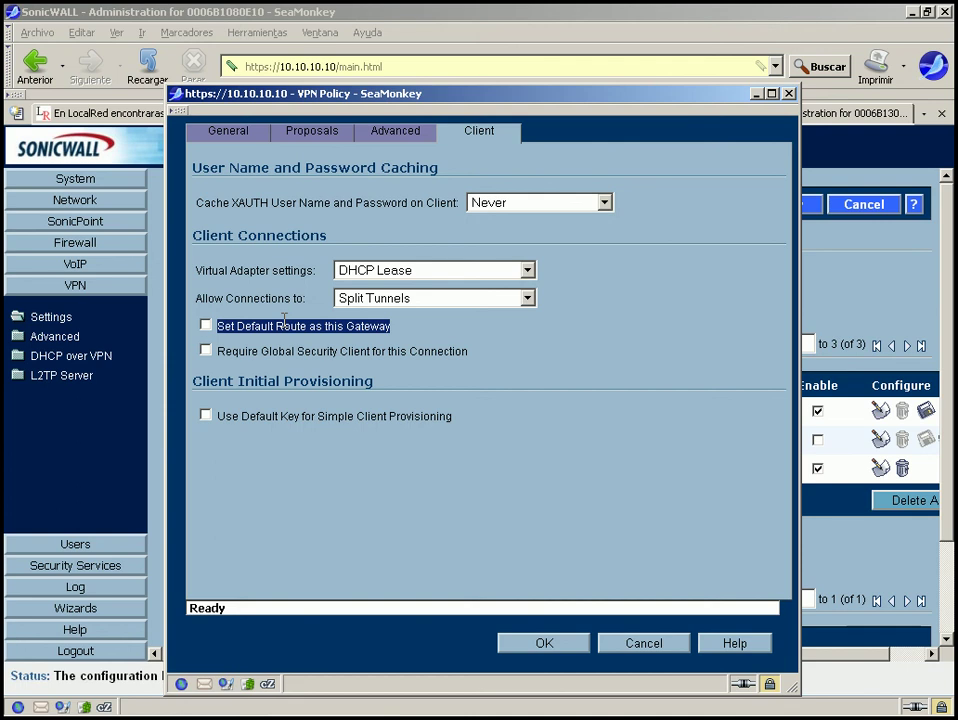
# Turn Set Default Route on then off again, and tick Require Global Security Client.
pyautogui.click(206, 325)
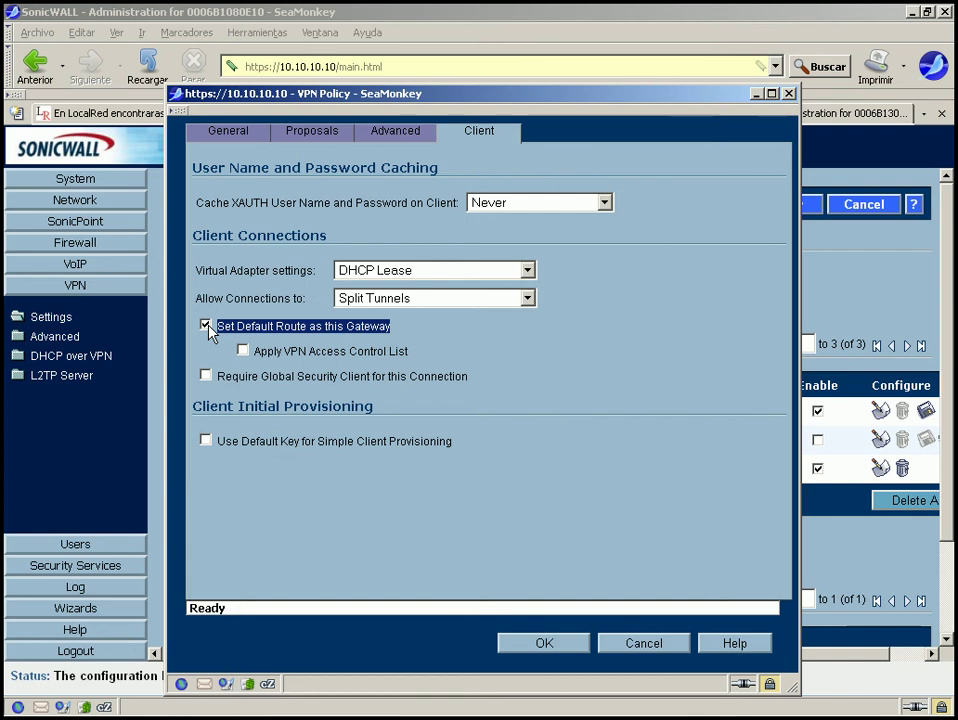
pyautogui.click(206, 326)
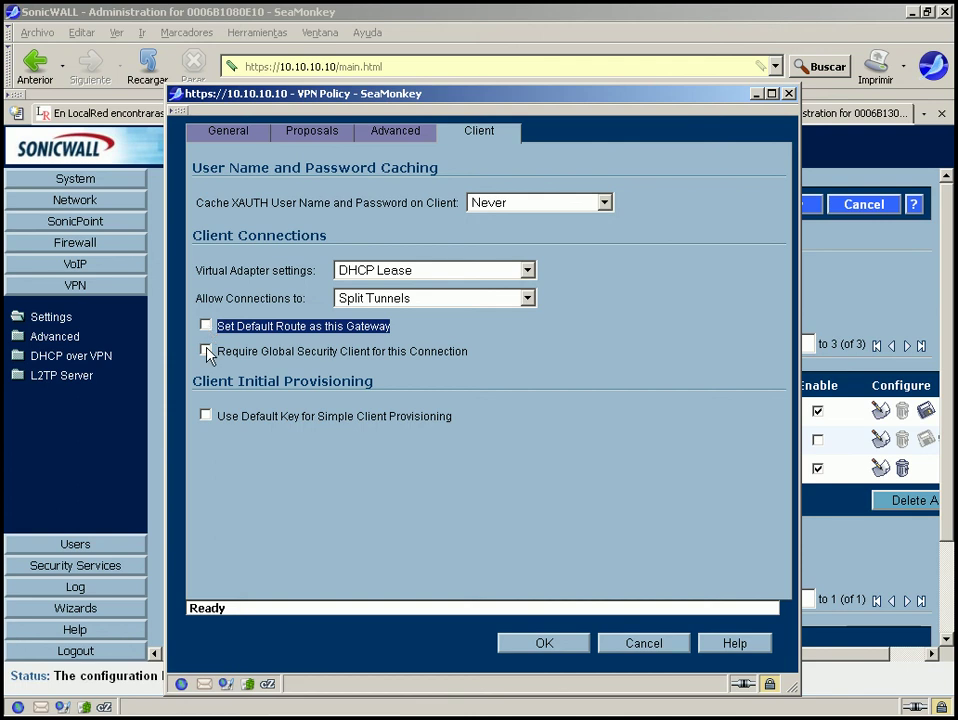
pyautogui.click(206, 351)
# Untick Require Global Security Client, leaving Use Default Key for Simple Client Provisioning off.
pyautogui.click(217, 351)
pyautogui.moveTo(217, 351); pyautogui.dragTo(488, 357)
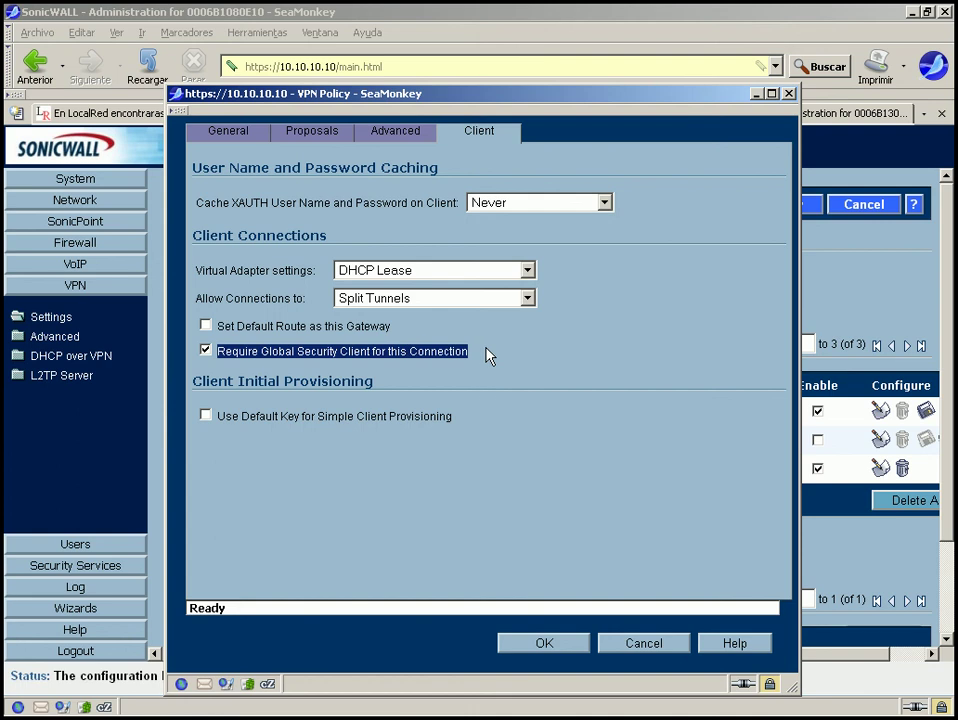
pyautogui.click(466, 351)
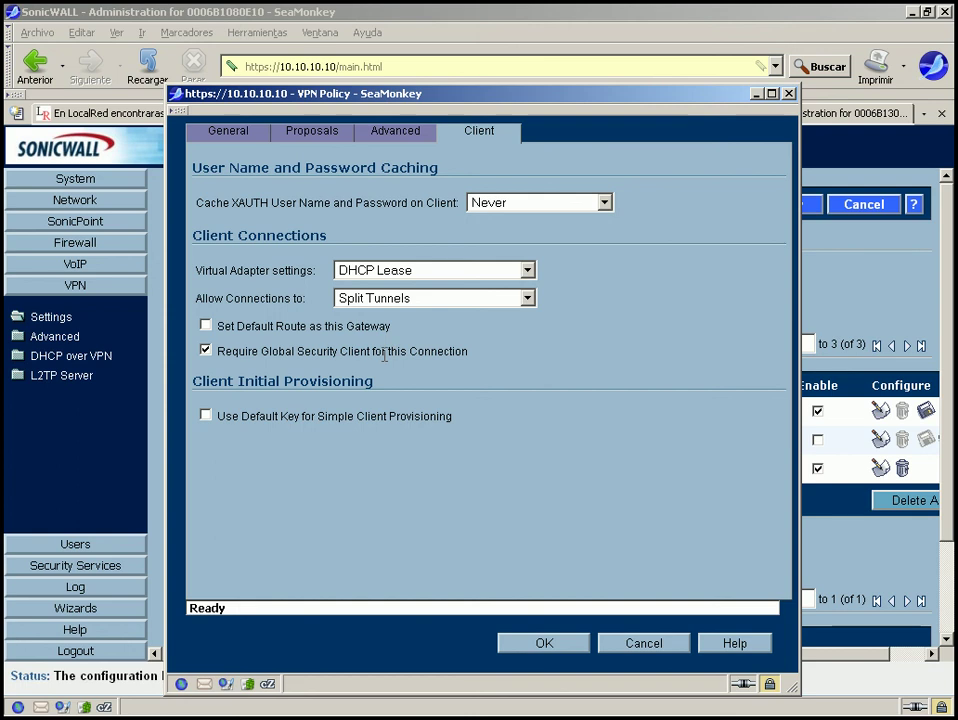
pyautogui.moveTo(329, 374); pyautogui.dragTo(214, 352)
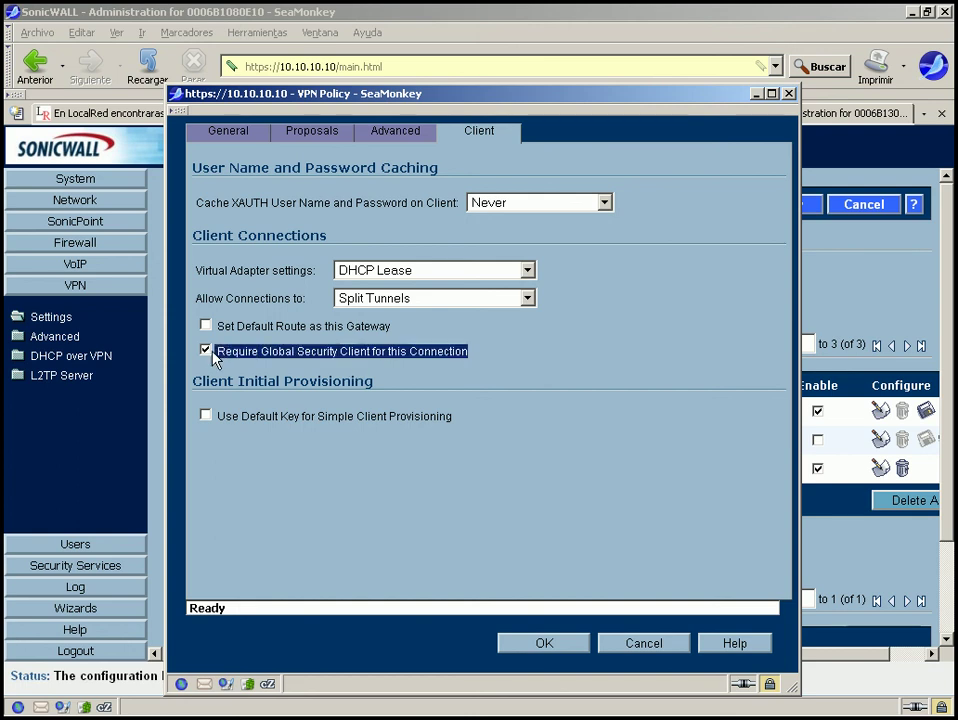
pyautogui.click(478, 355)
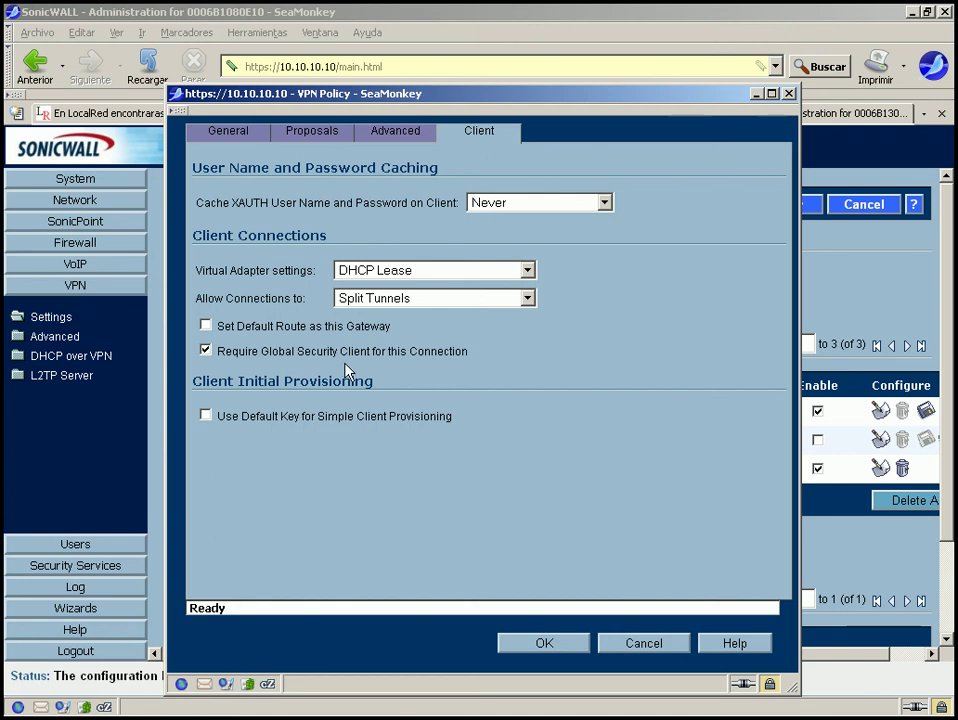
pyautogui.moveTo(348, 371); pyautogui.dragTo(216, 353)
pyautogui.click(428, 378)
pyautogui.moveTo(214, 351); pyautogui.dragTo(515, 352)
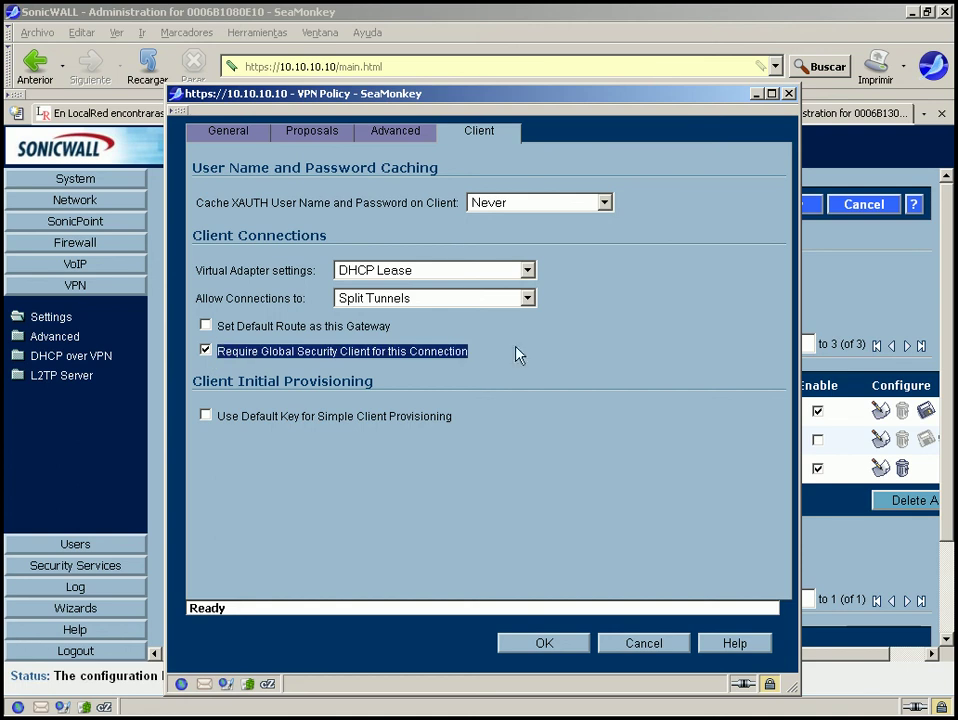
pyautogui.click(206, 351)
pyautogui.click(204, 417)
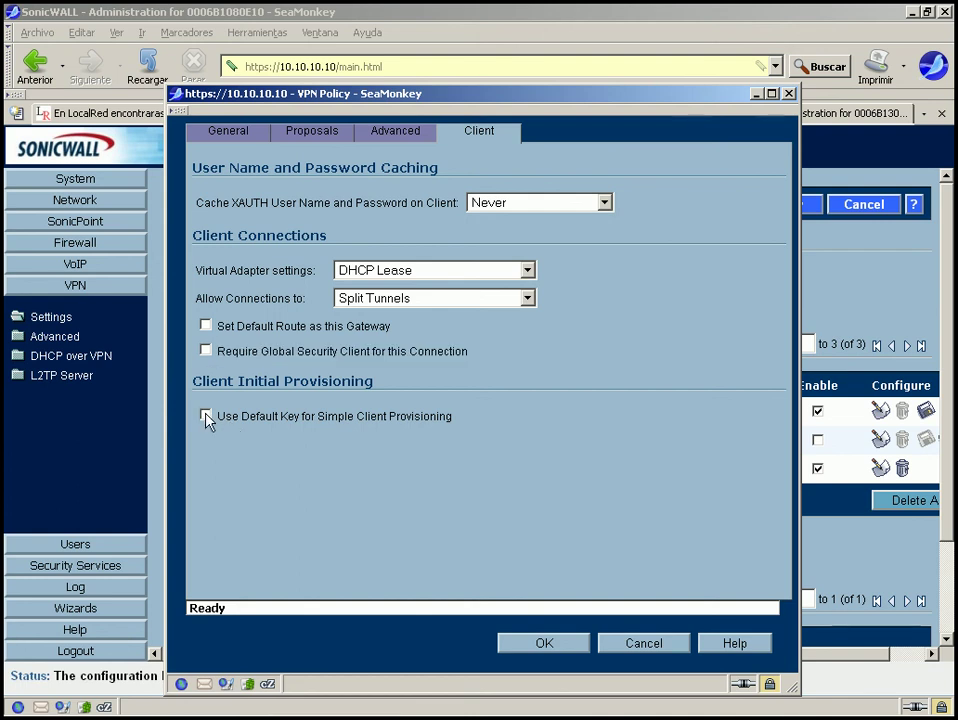
pyautogui.click(206, 416)
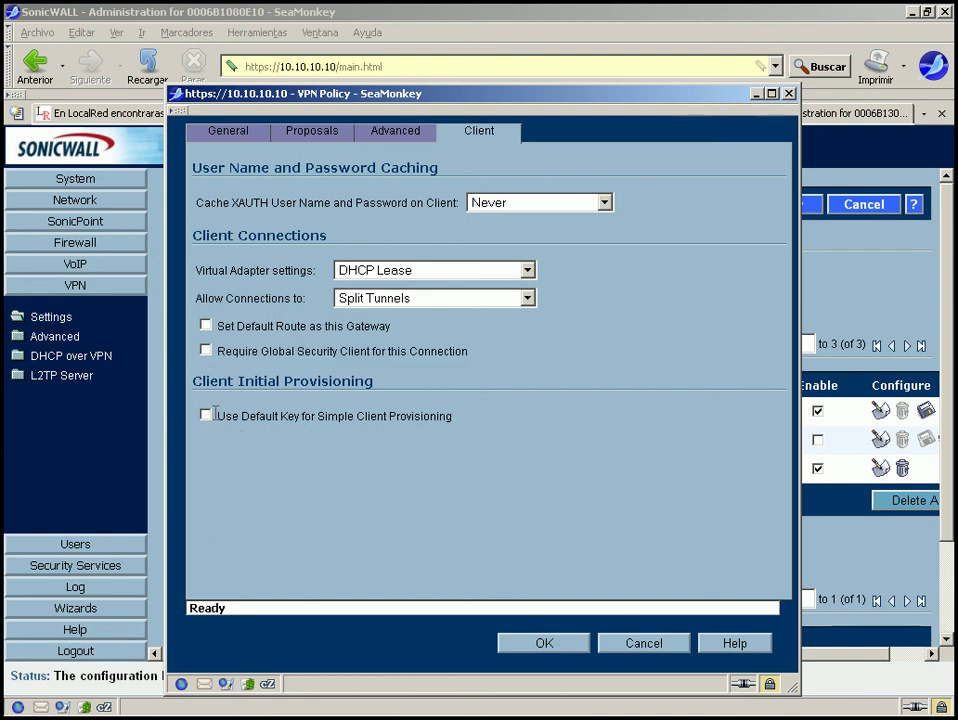
pyautogui.click(460, 418)
# Review the Advanced, Proposals and General tabs, then save the WAN GroupVPN policy with OK.
pyautogui.click(399, 138)
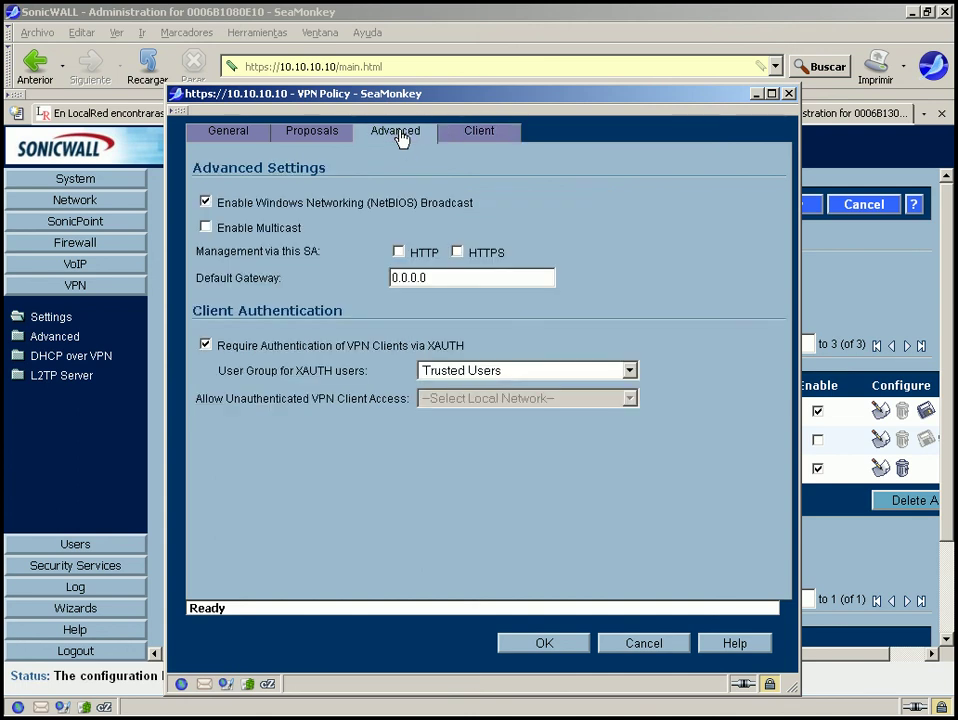
pyautogui.click(340, 138)
pyautogui.click(240, 135)
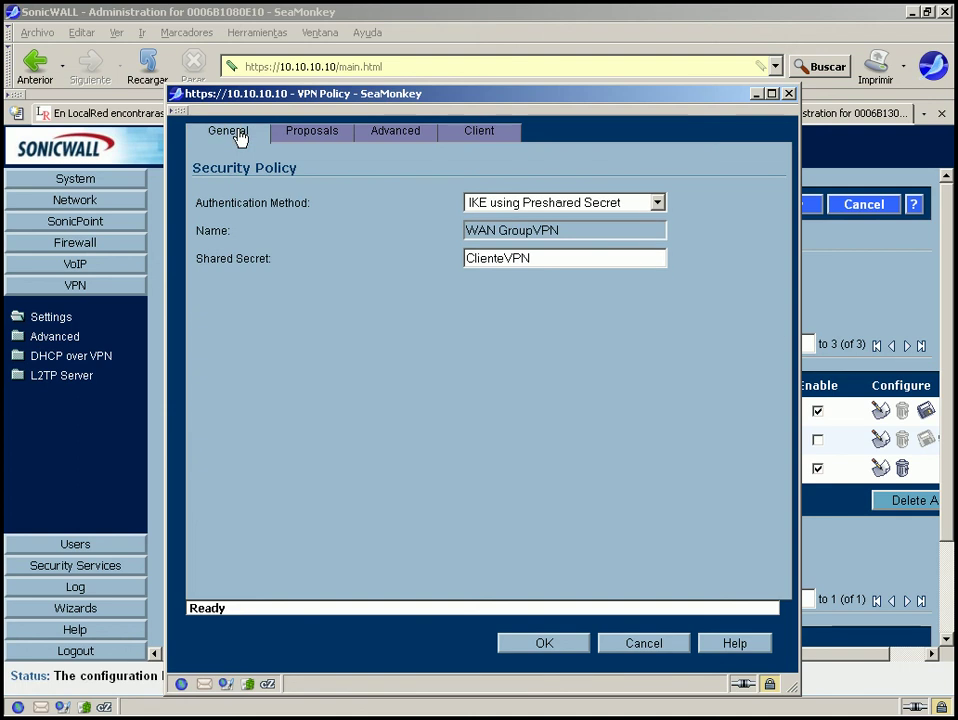
pyautogui.click(545, 645)
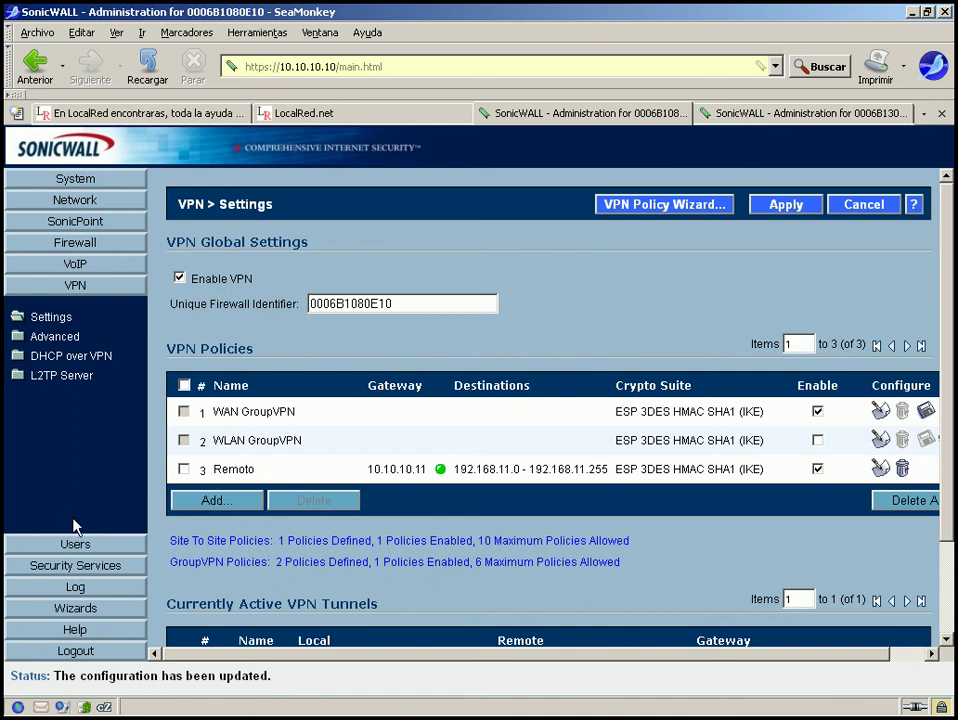
pyautogui.click(62, 612)
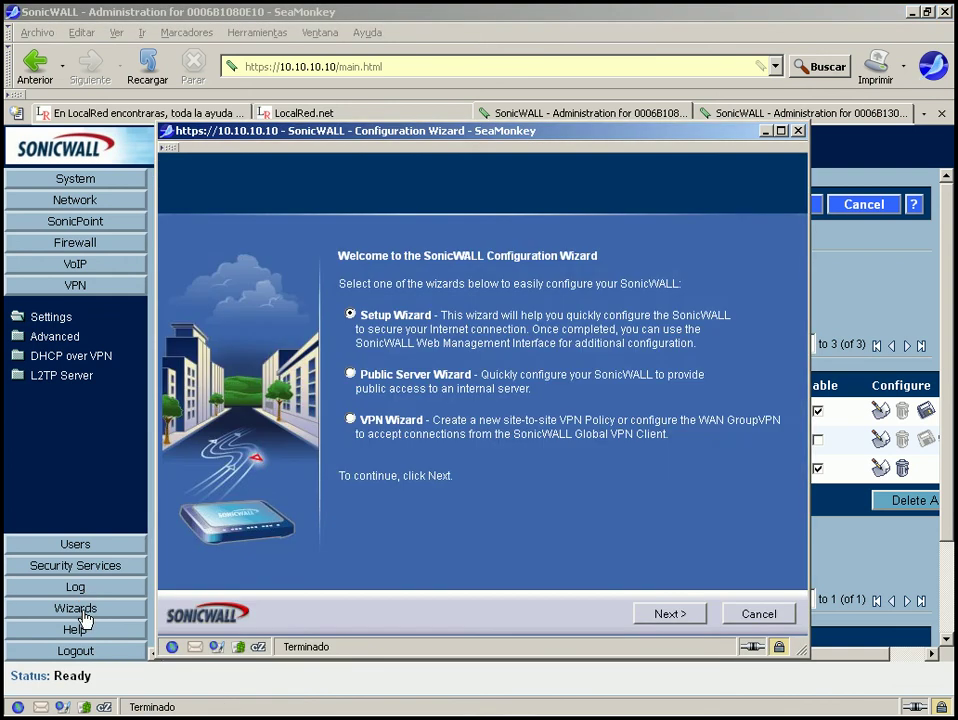
pyautogui.click(797, 130)
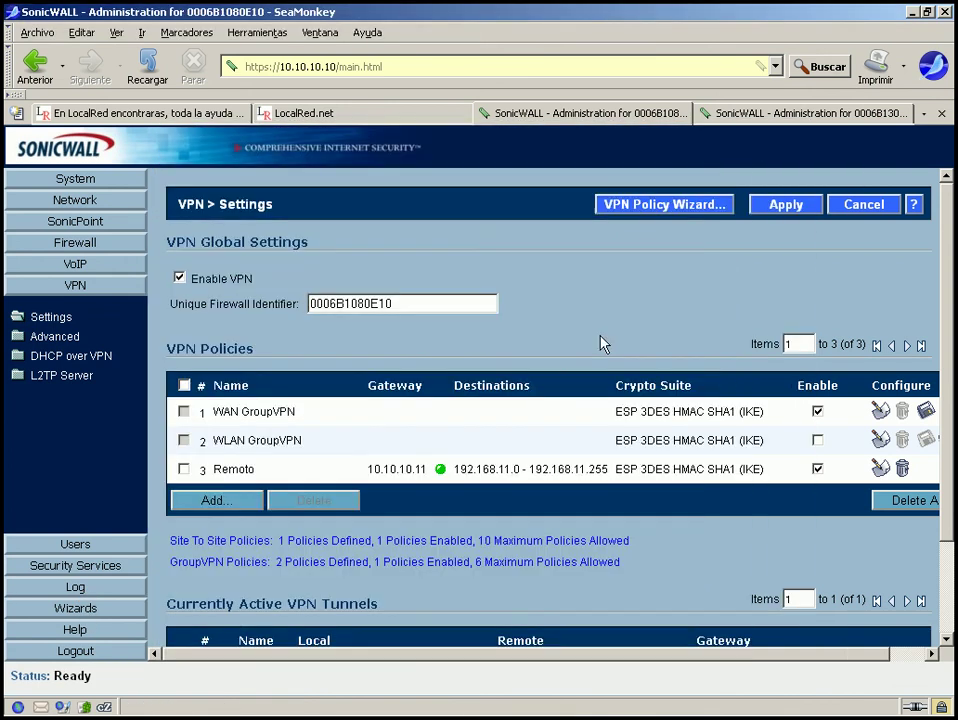
pyautogui.click(70, 590)
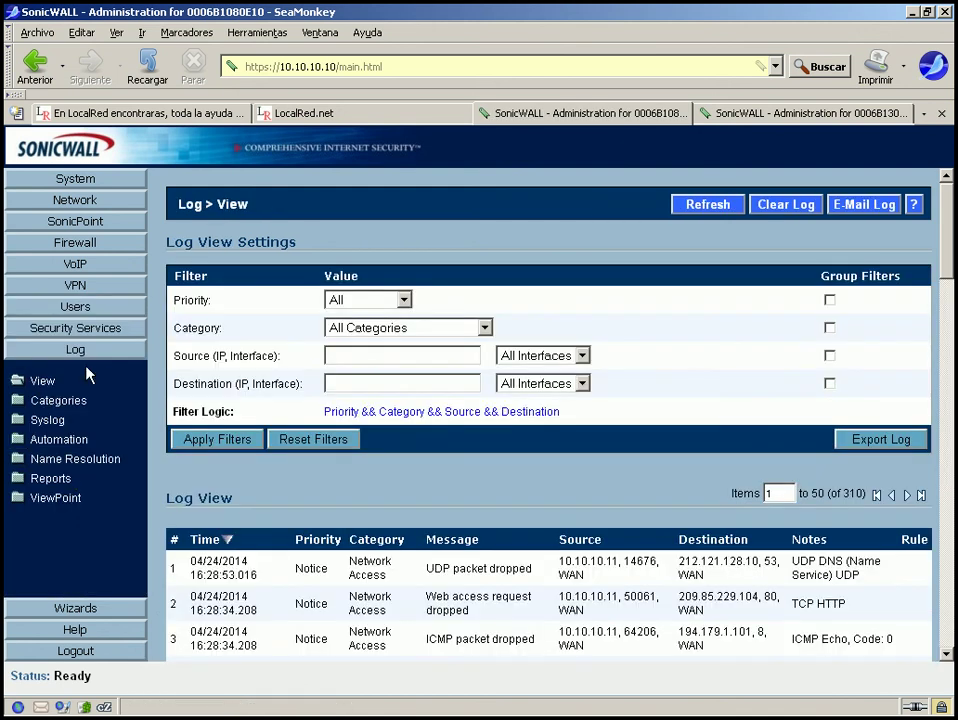
pyautogui.click(86, 333)
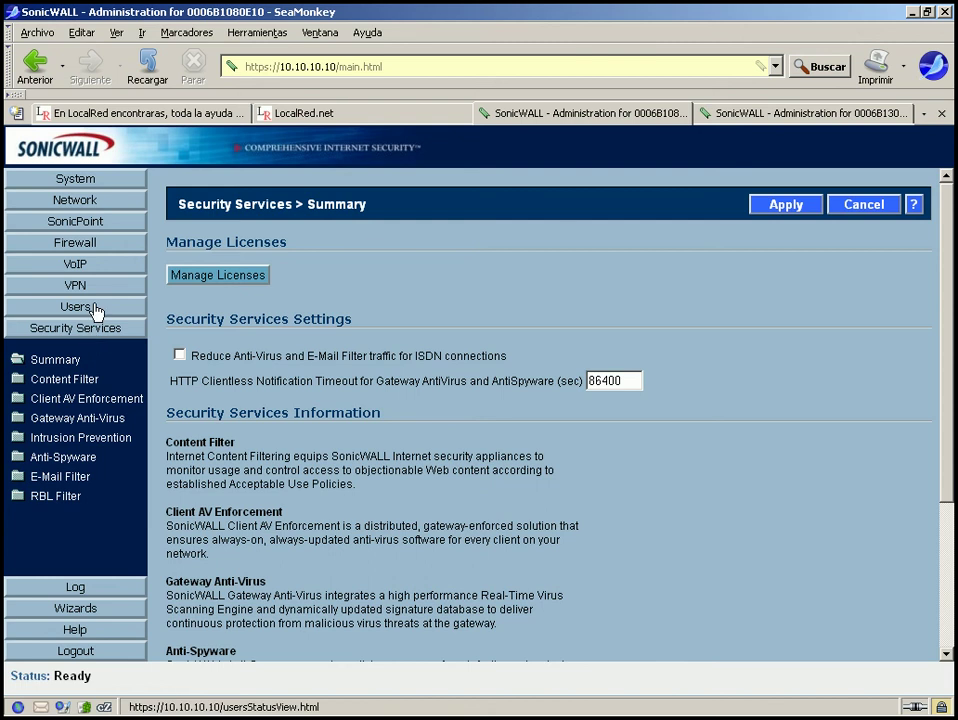
pyautogui.click(96, 309)
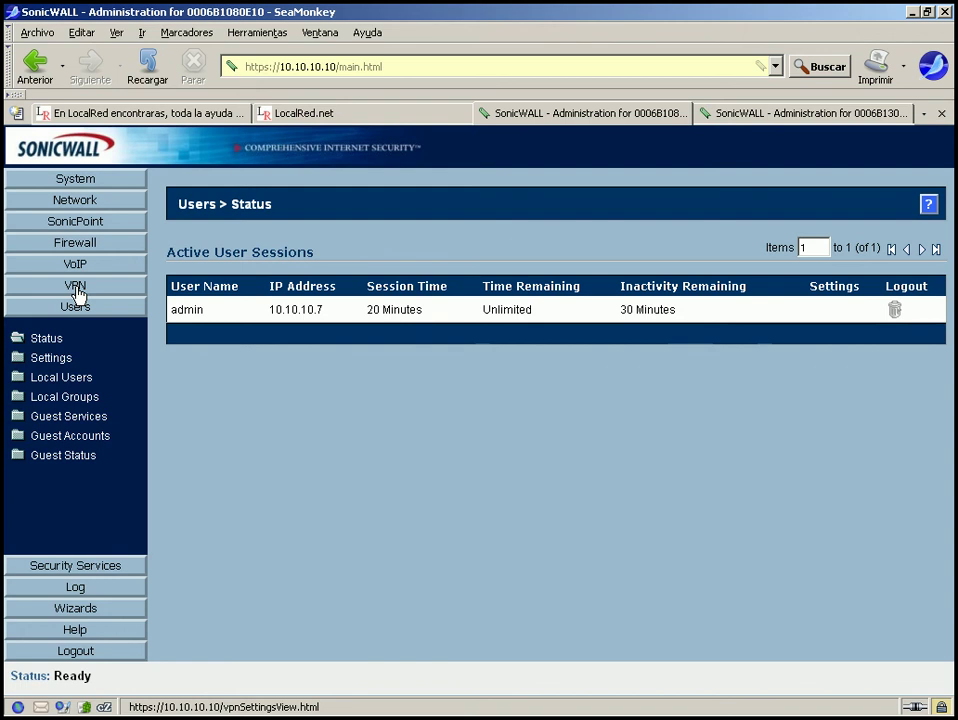
pyautogui.click(76, 290)
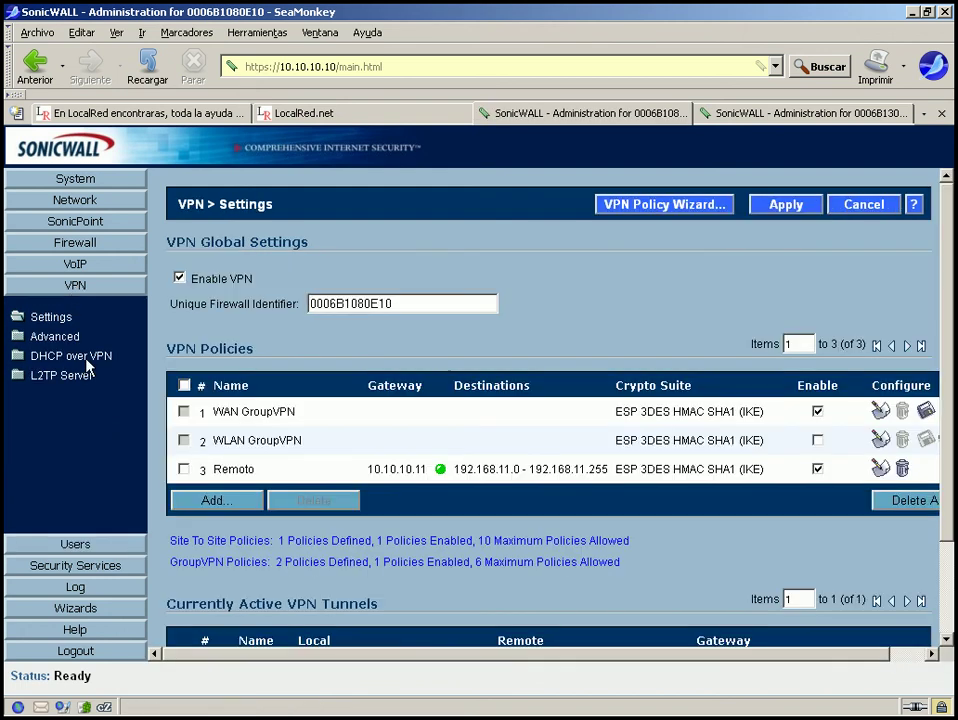